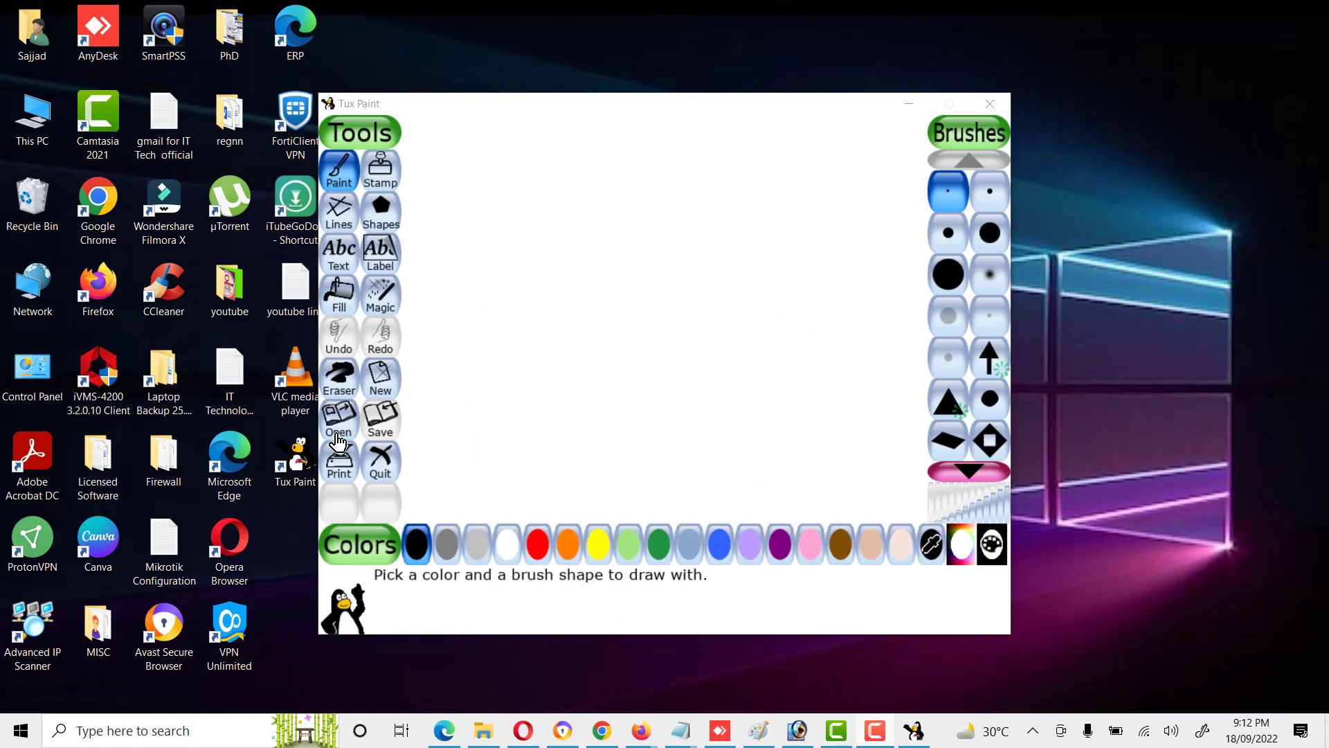
# Step: Start a new drawing from the vintage car colouring template
pyautogui.click(375, 383)
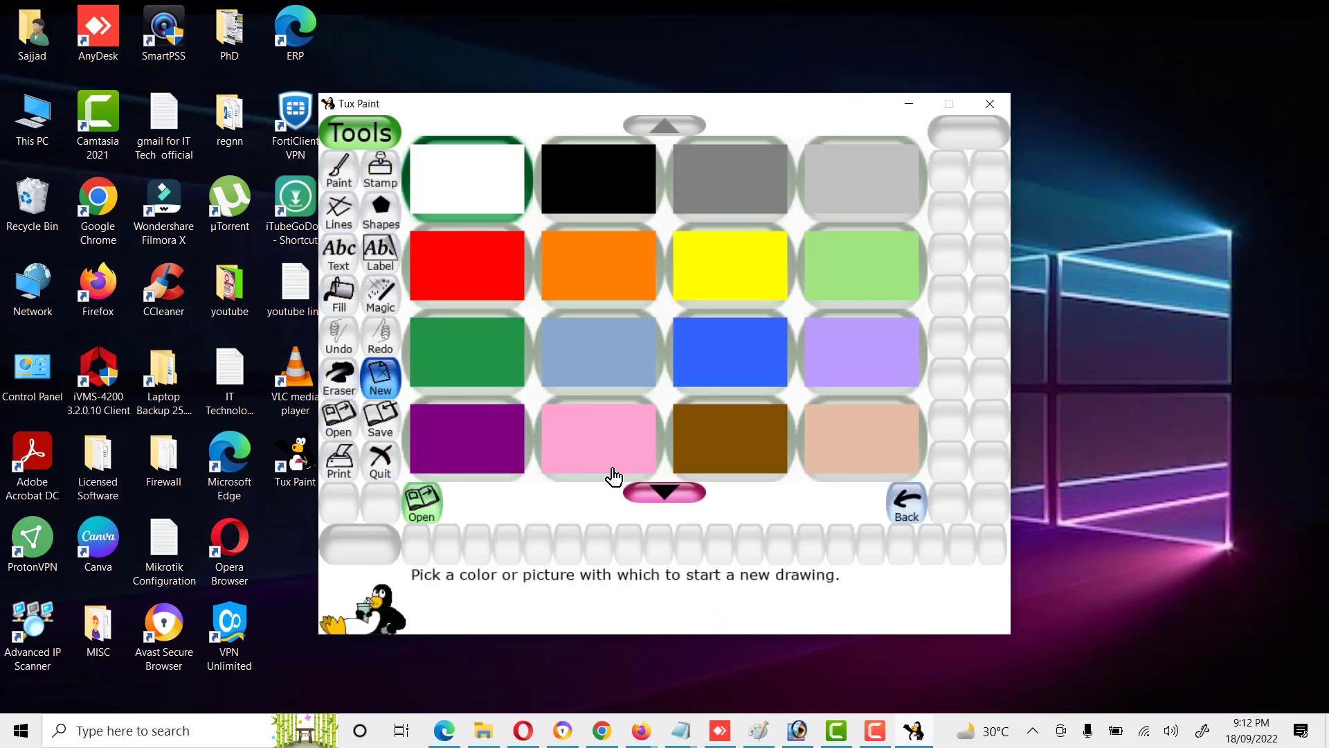
pyautogui.click(656, 488)
pyautogui.click(656, 489)
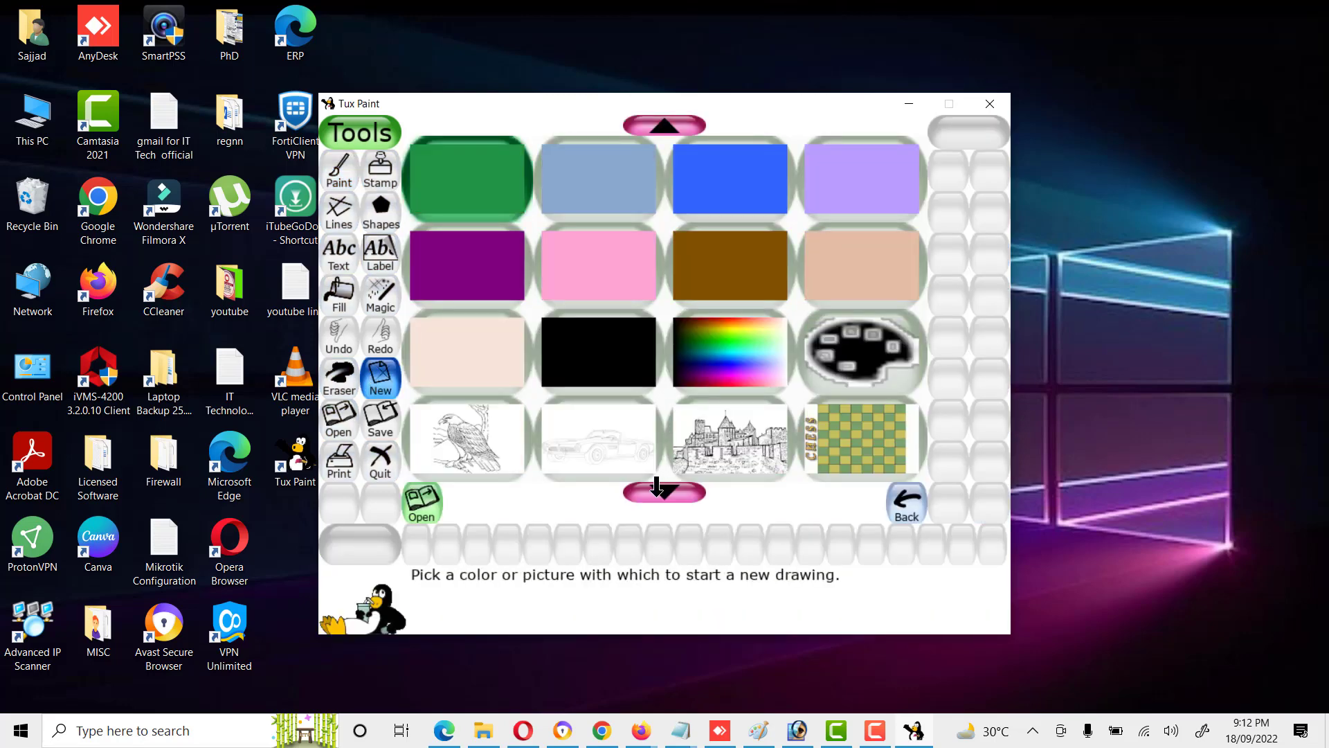
pyautogui.click(656, 488)
pyautogui.click(656, 488)
pyautogui.click(657, 488)
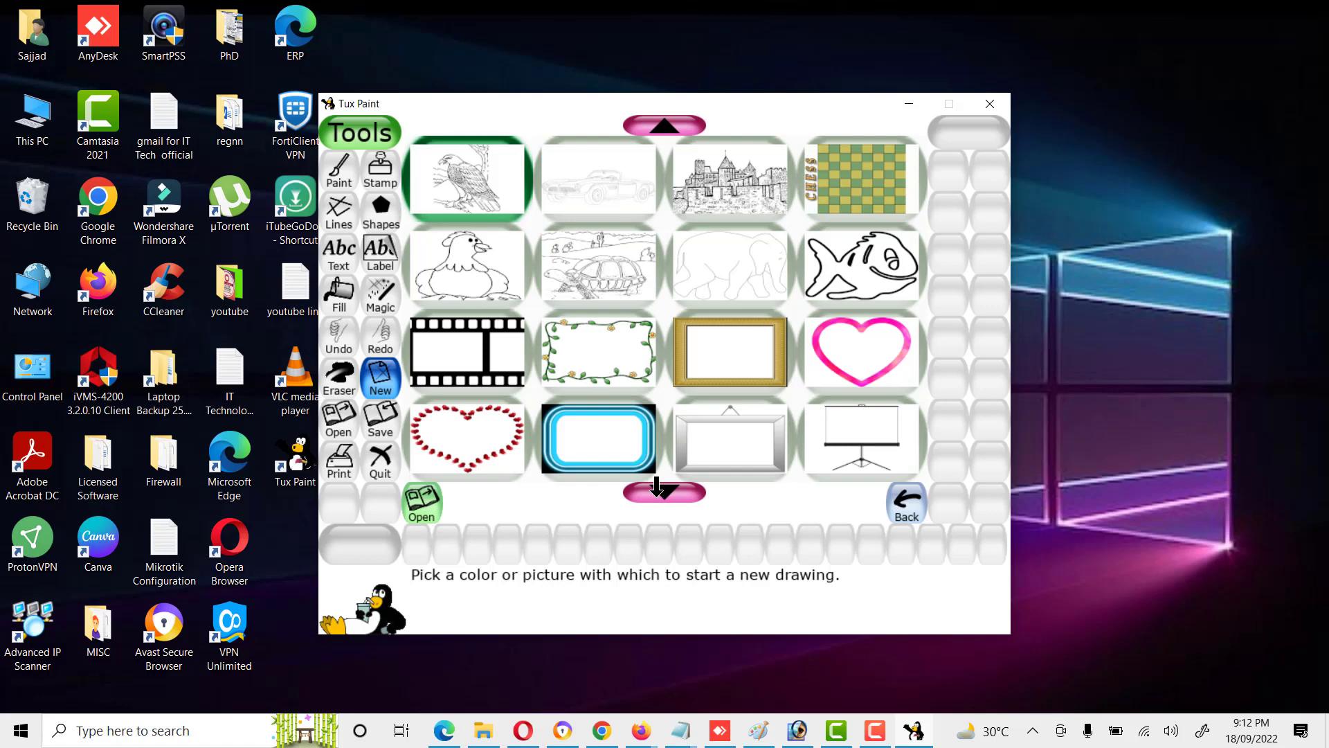
pyautogui.click(656, 488)
pyautogui.click(657, 488)
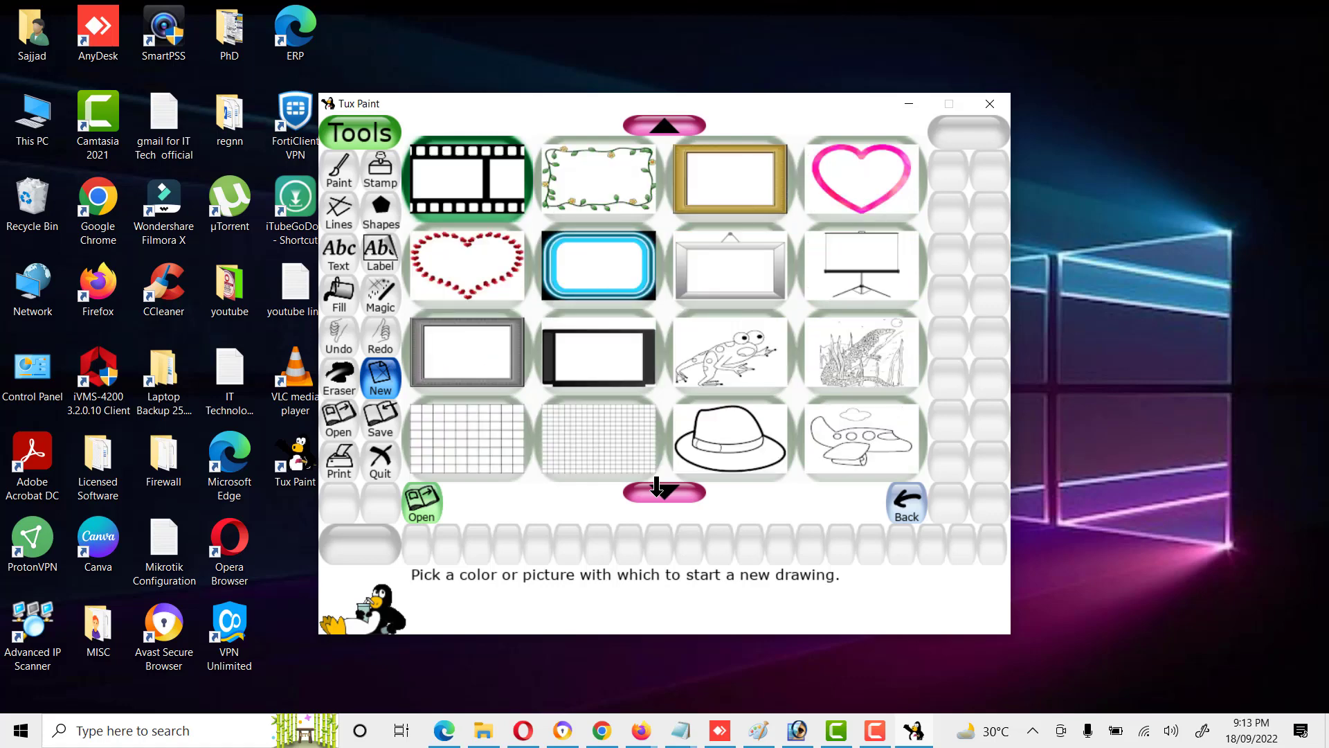
pyautogui.click(656, 488)
pyautogui.click(656, 488)
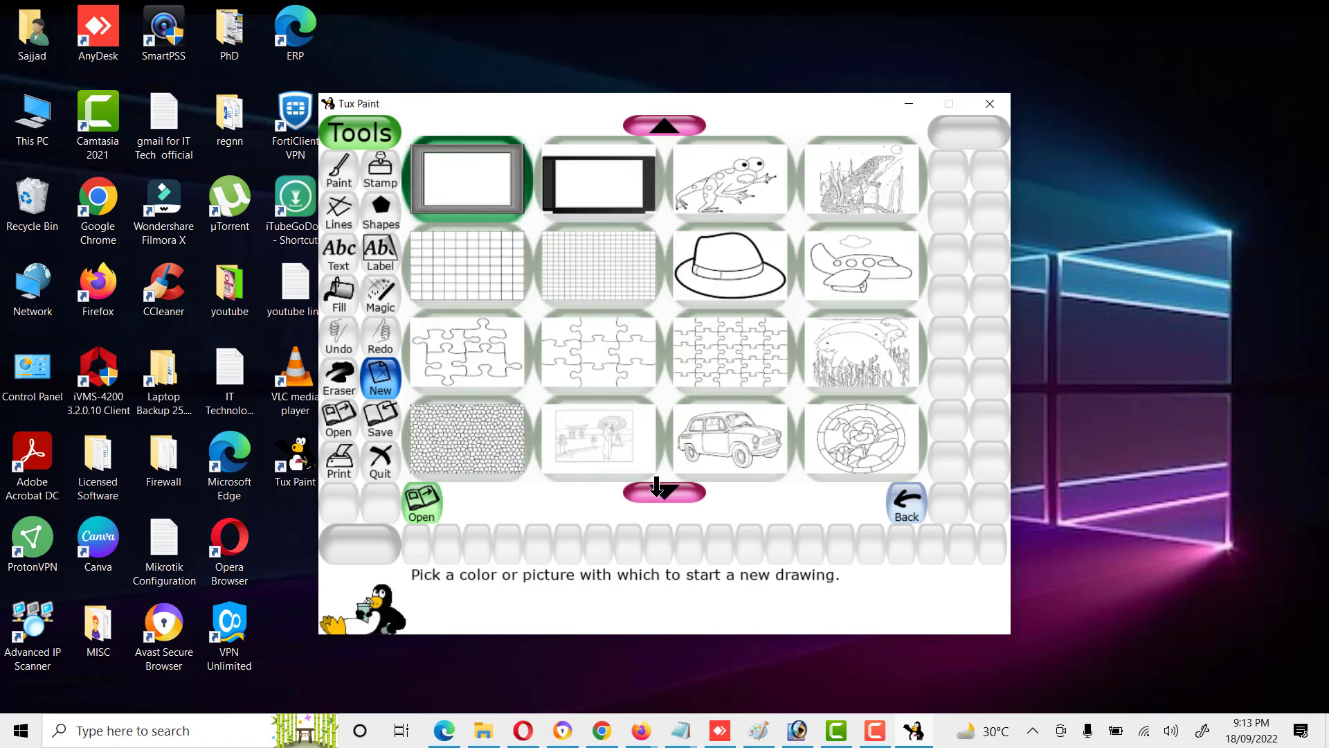
pyautogui.click(739, 454)
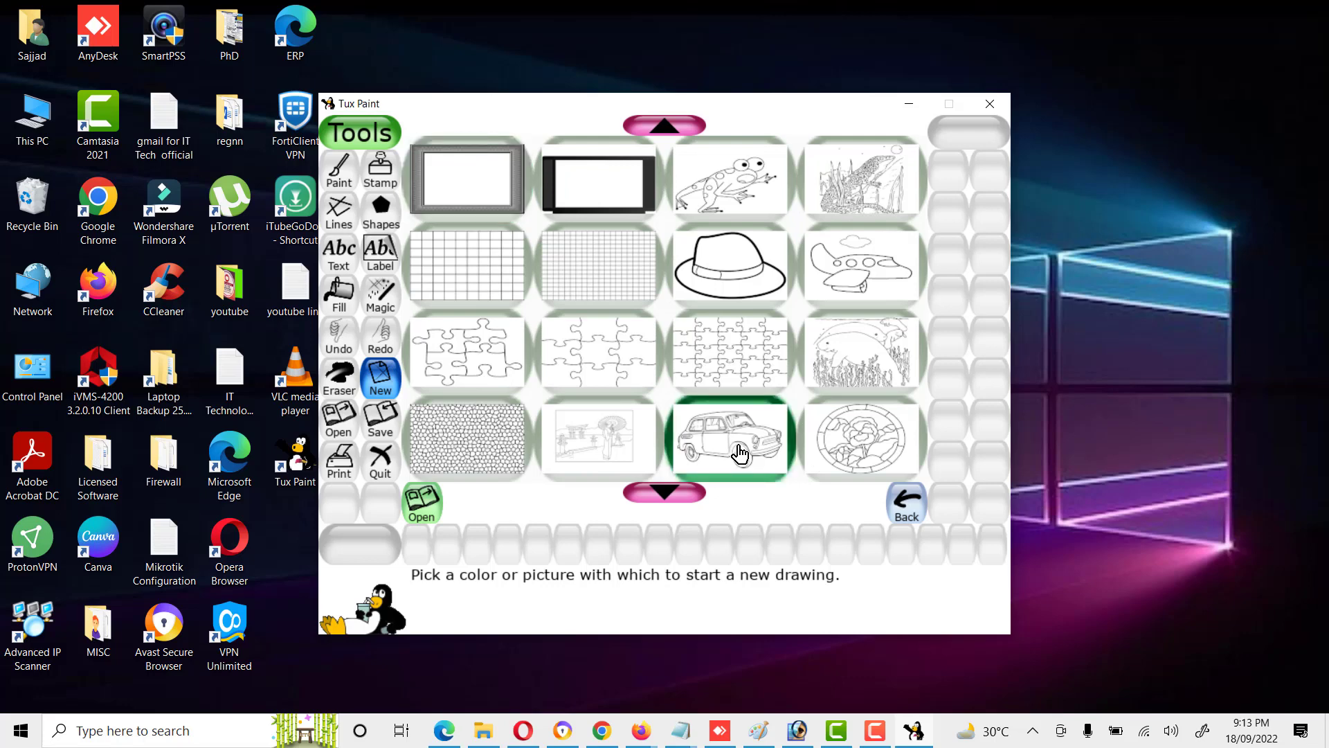
pyautogui.click(410, 505)
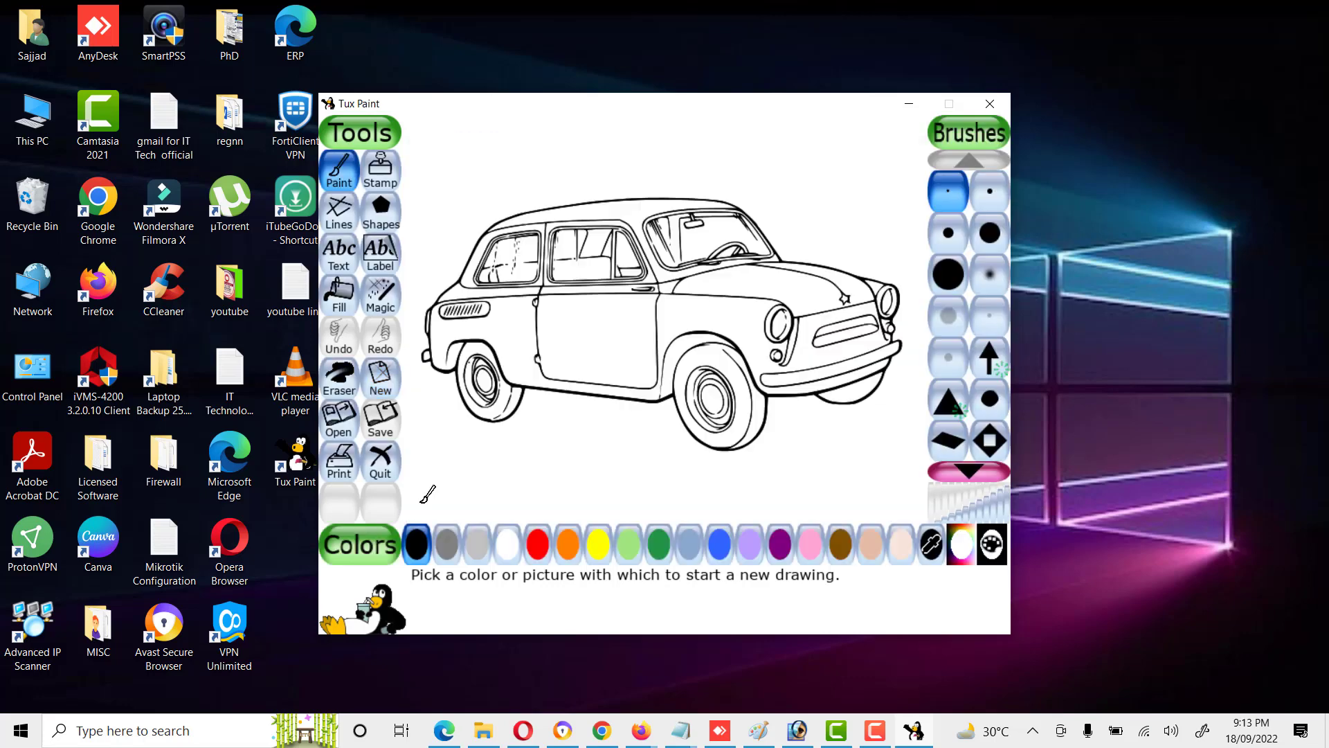
# Step: Fill the car's door, lower body and hood with solid light green
pyautogui.click(339, 307)
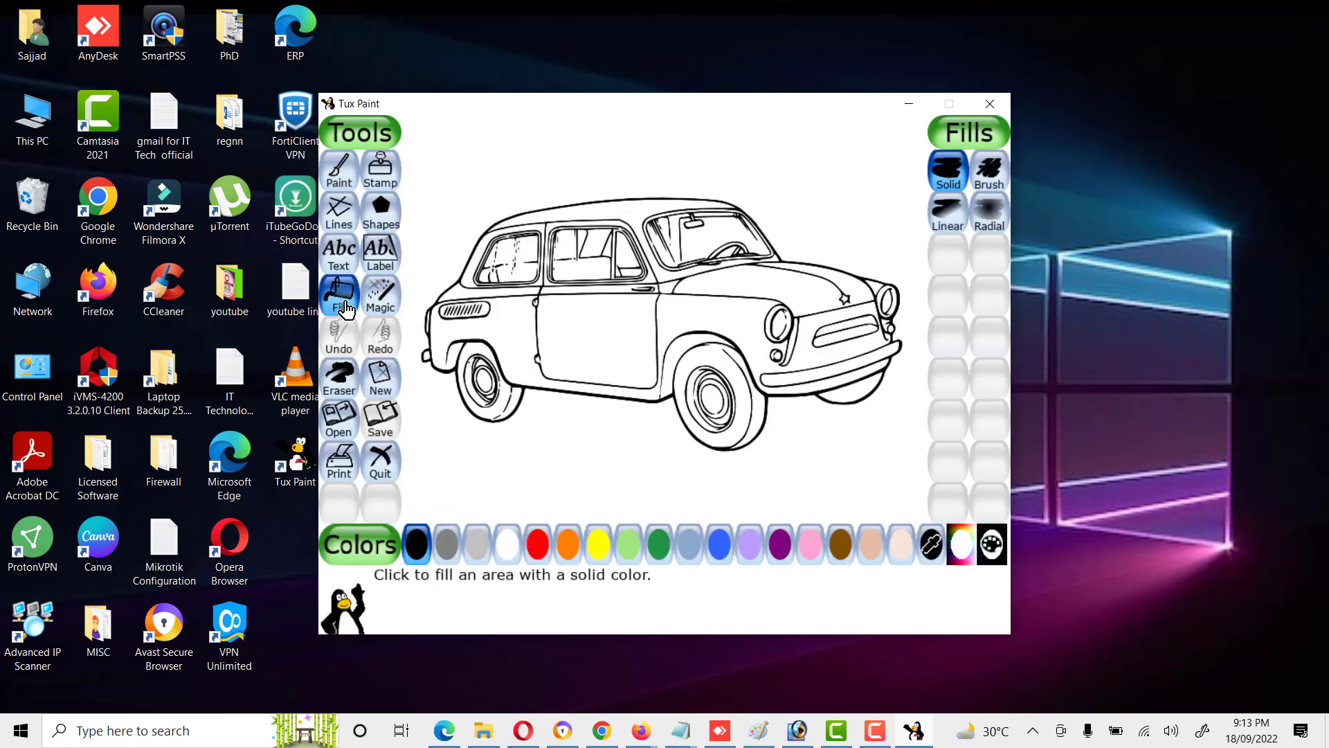
pyautogui.click(627, 547)
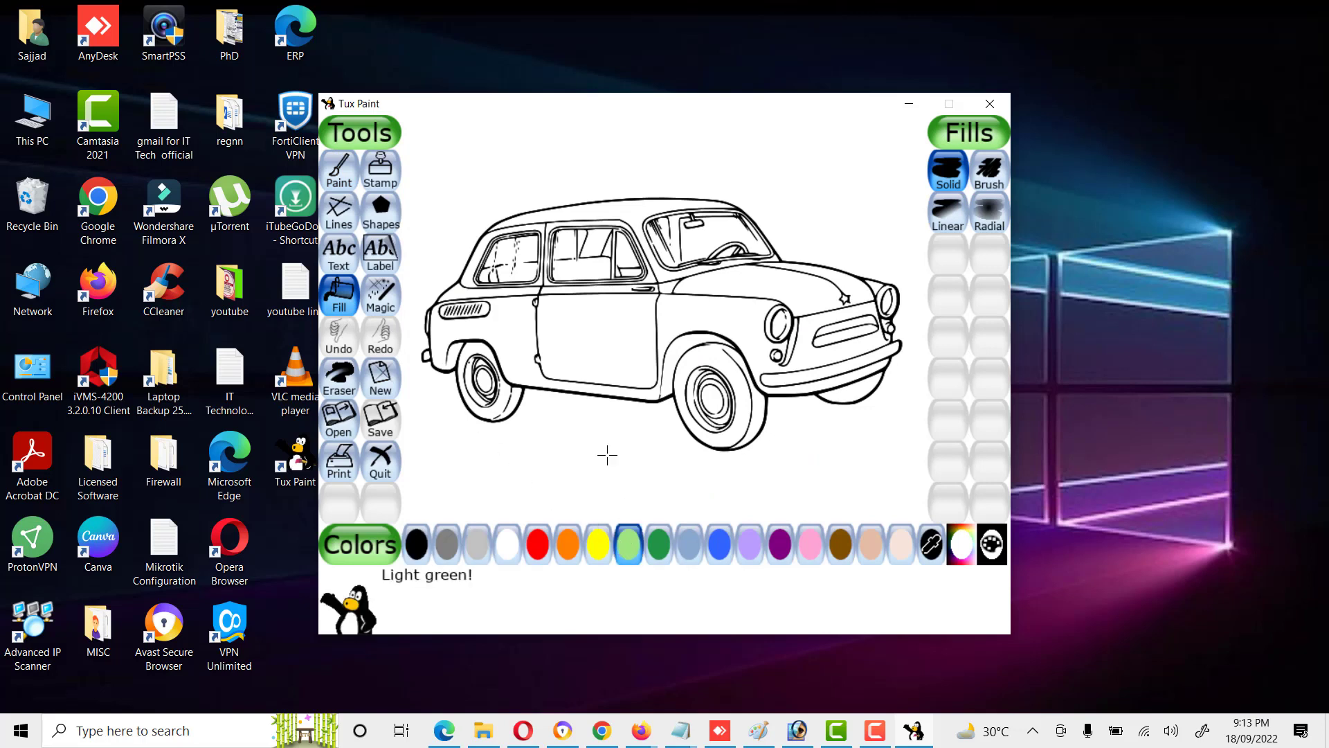
pyautogui.click(623, 333)
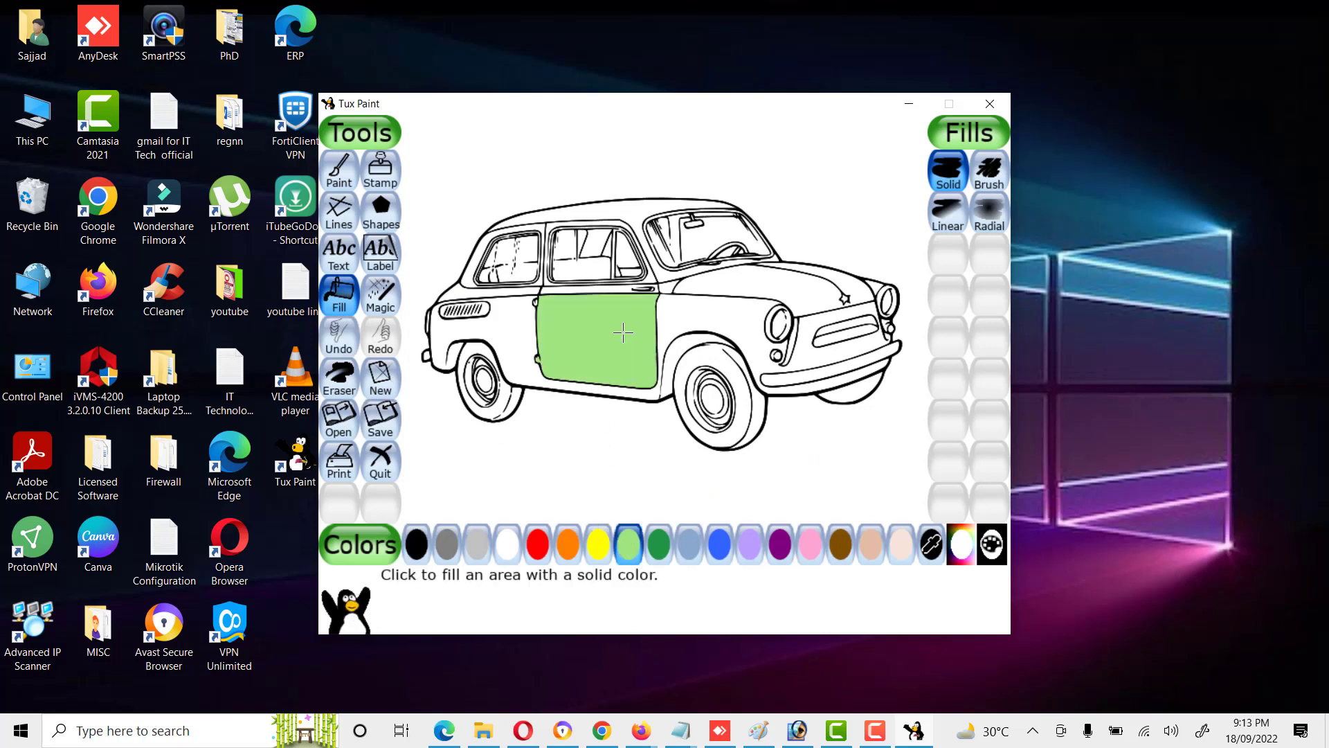
pyautogui.click(698, 309)
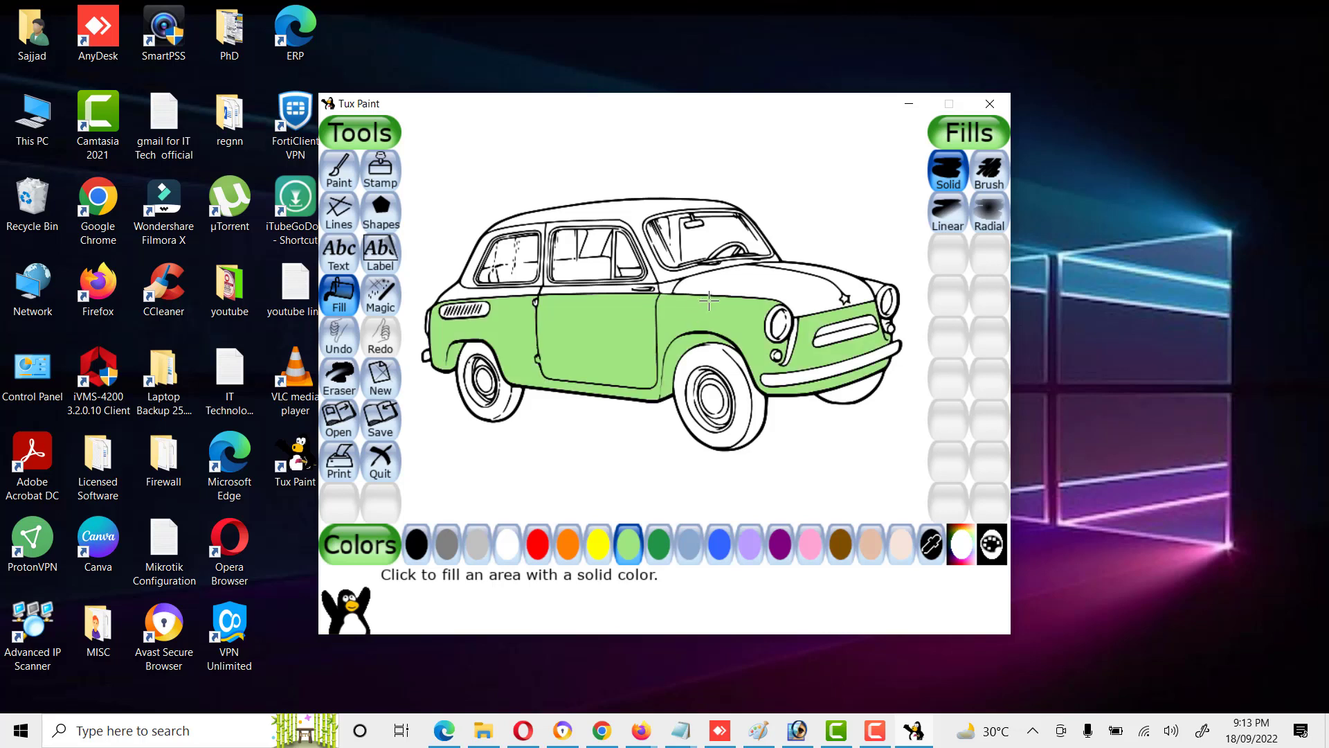
pyautogui.click(720, 289)
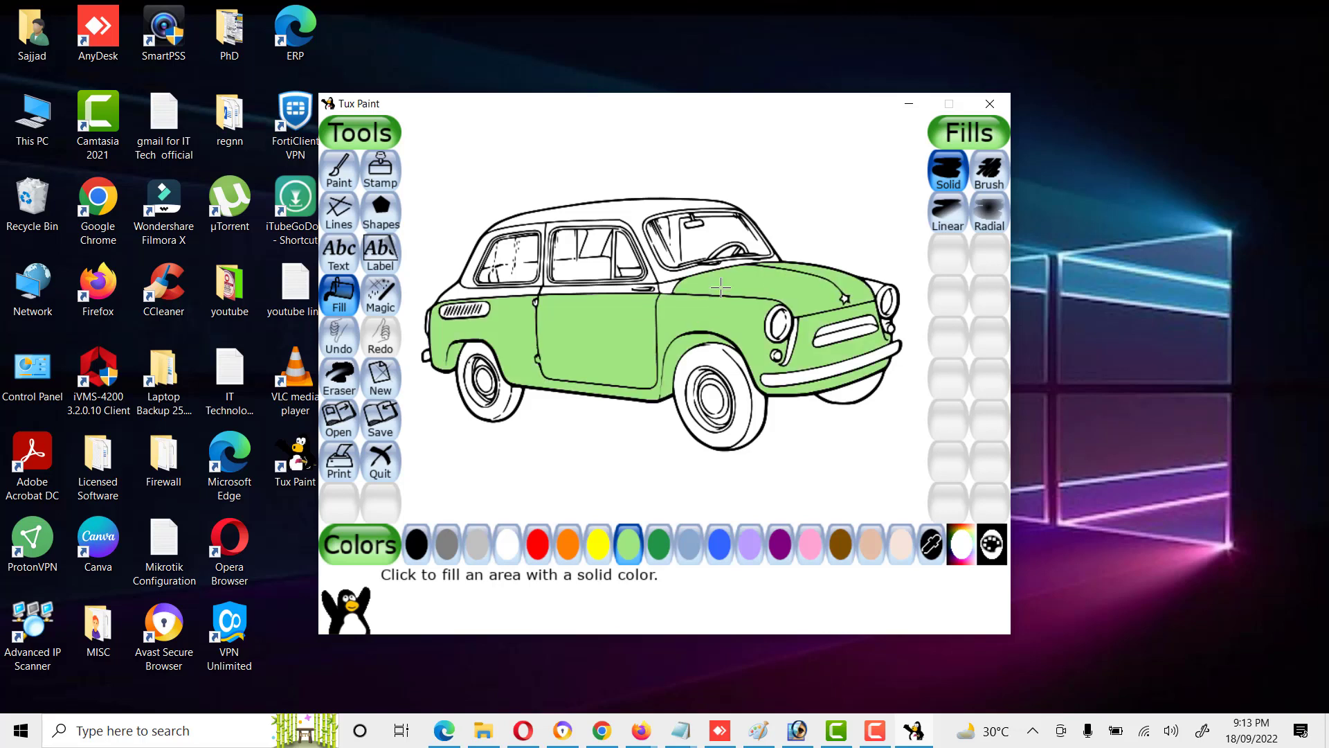
# Step: Fill the car's roof, the strip below the side windows and the window surrounds with light green
pyautogui.click(624, 211)
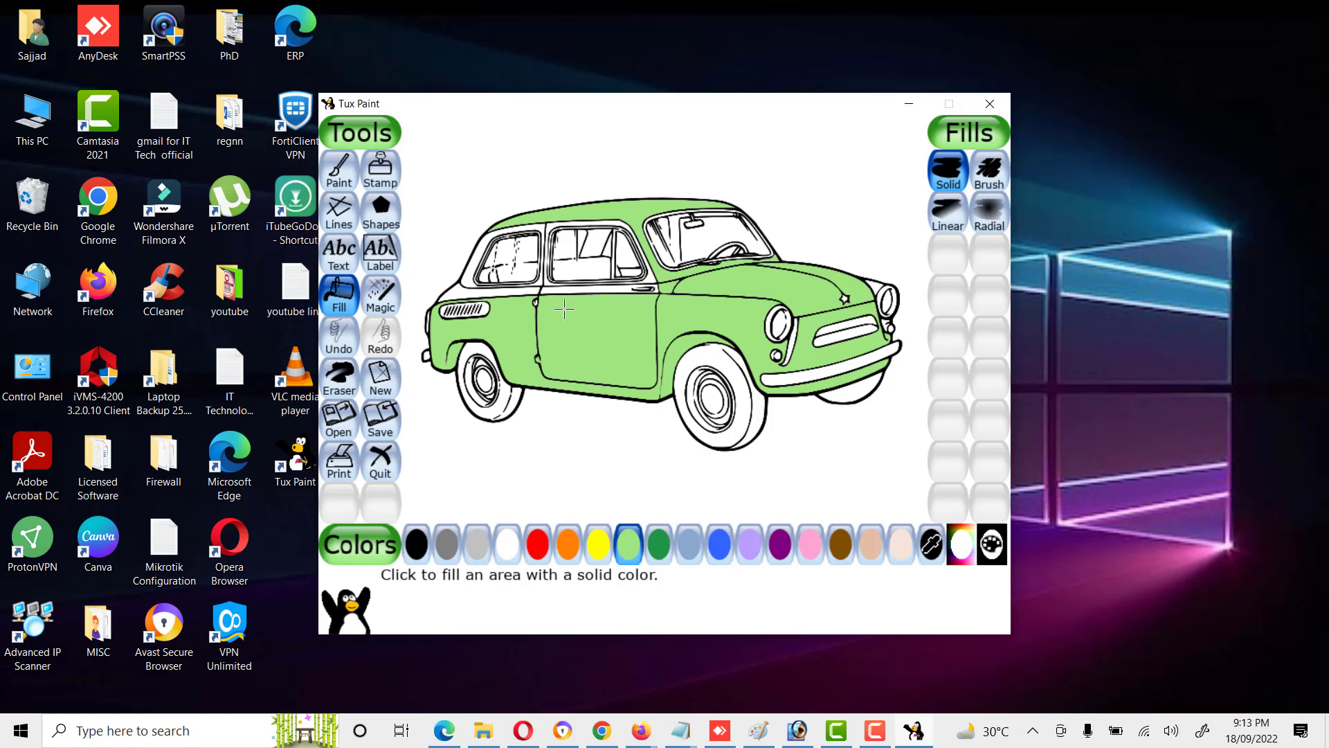
pyautogui.click(560, 285)
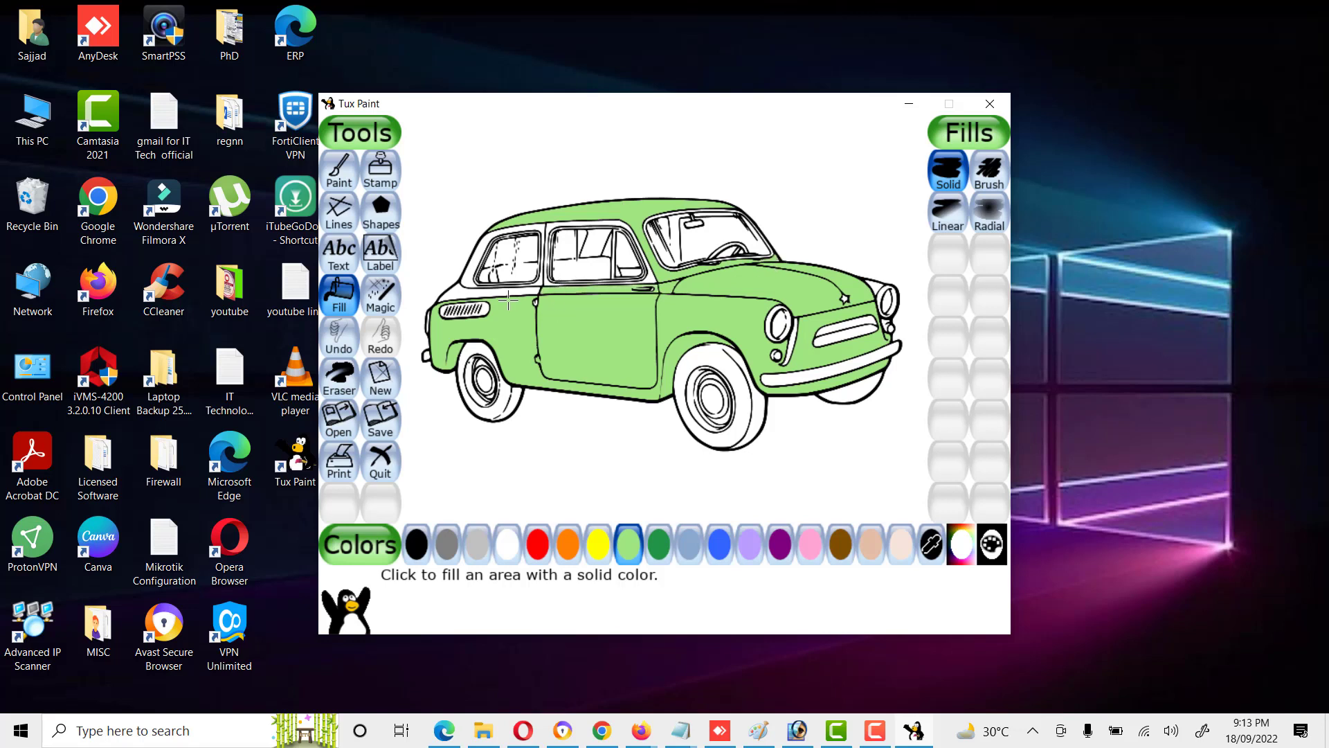
pyautogui.click(463, 292)
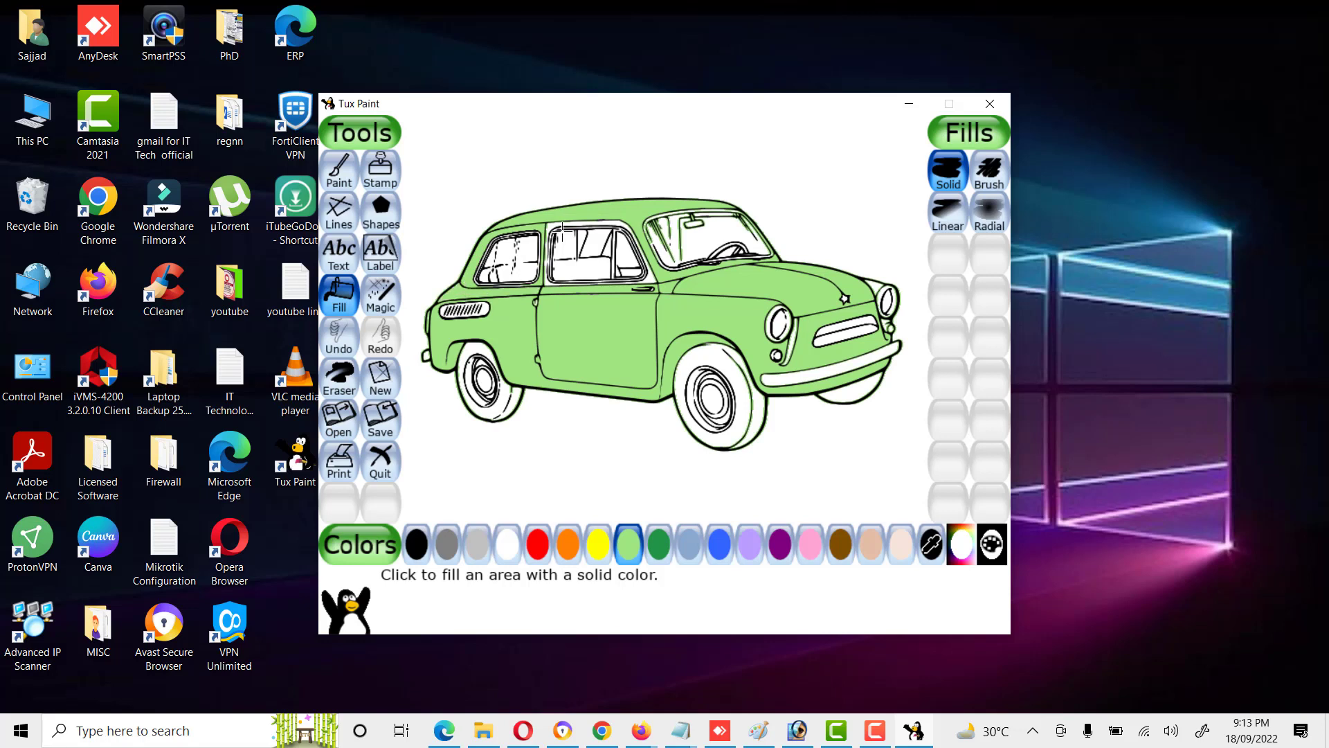
pyautogui.click(549, 226)
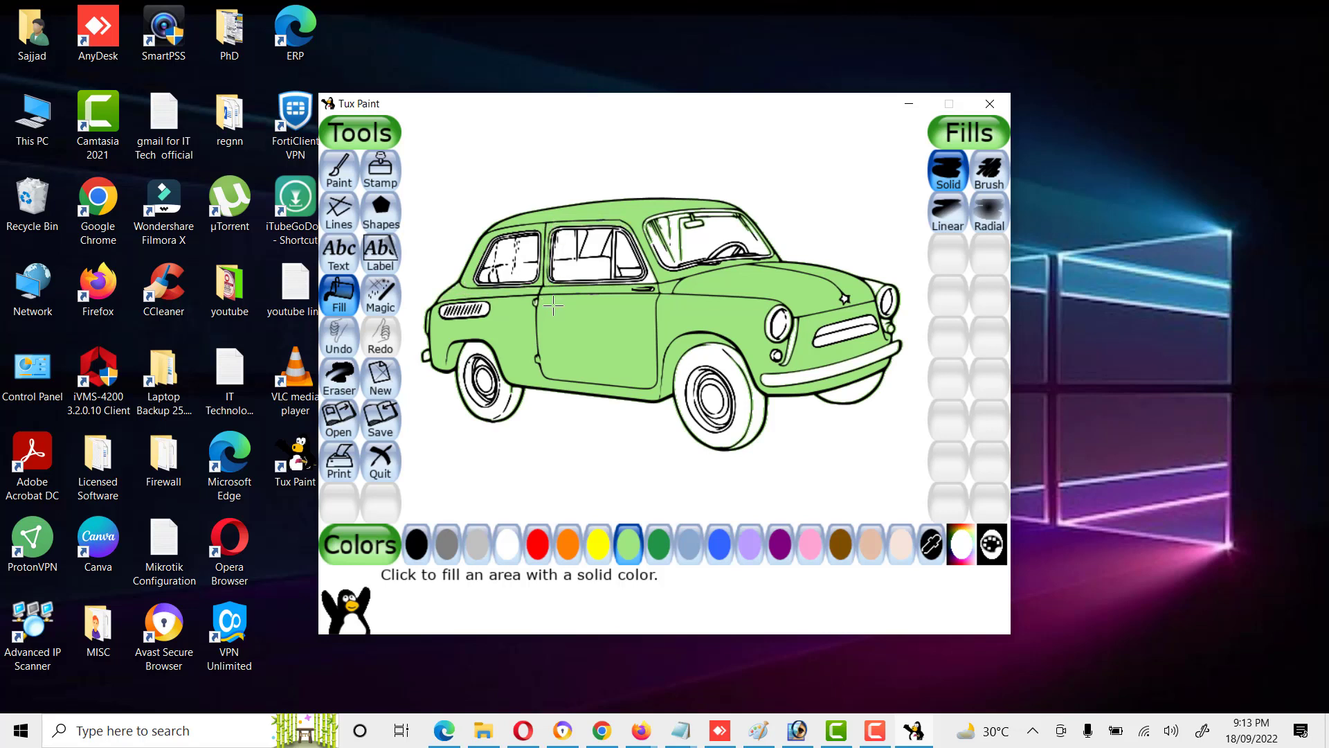
# Step: Fill the car's tail light with red and the end of its rear bumper with light grey
pyautogui.click(537, 545)
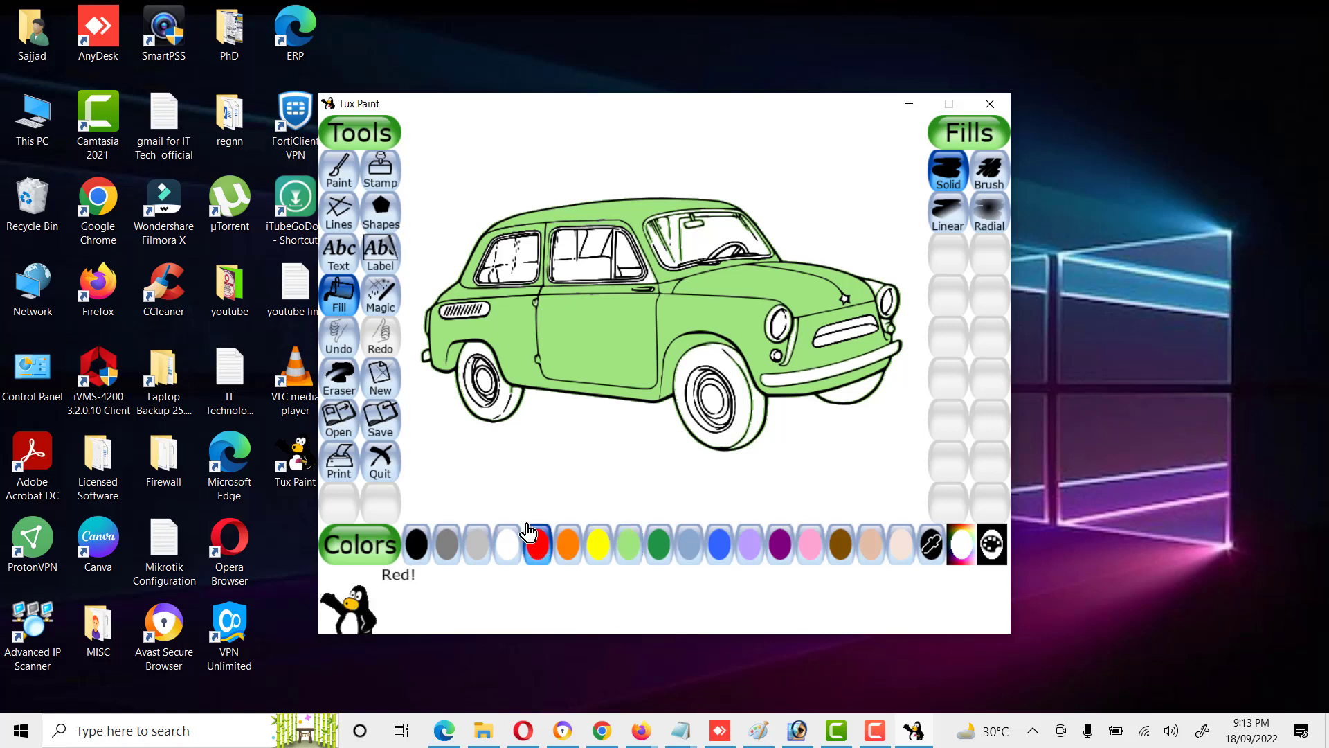
pyautogui.click(428, 326)
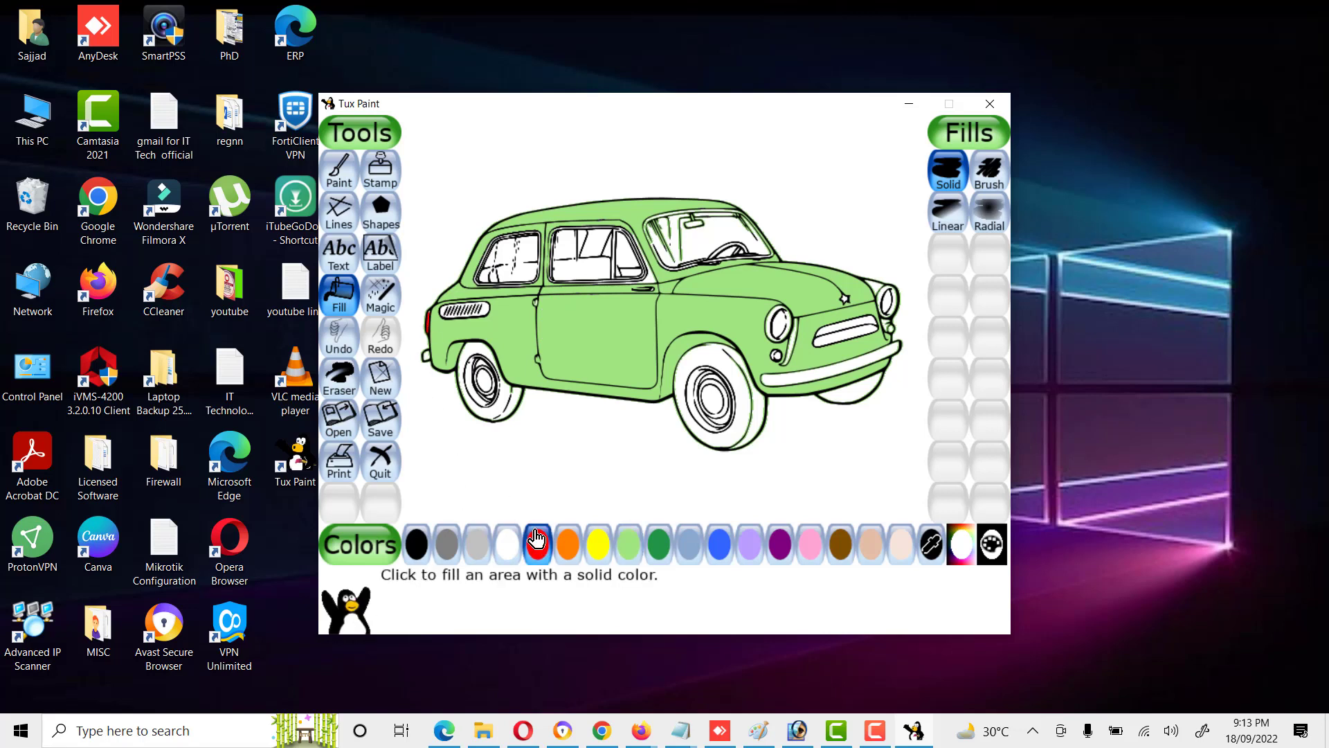
pyautogui.click(475, 547)
pyautogui.click(427, 360)
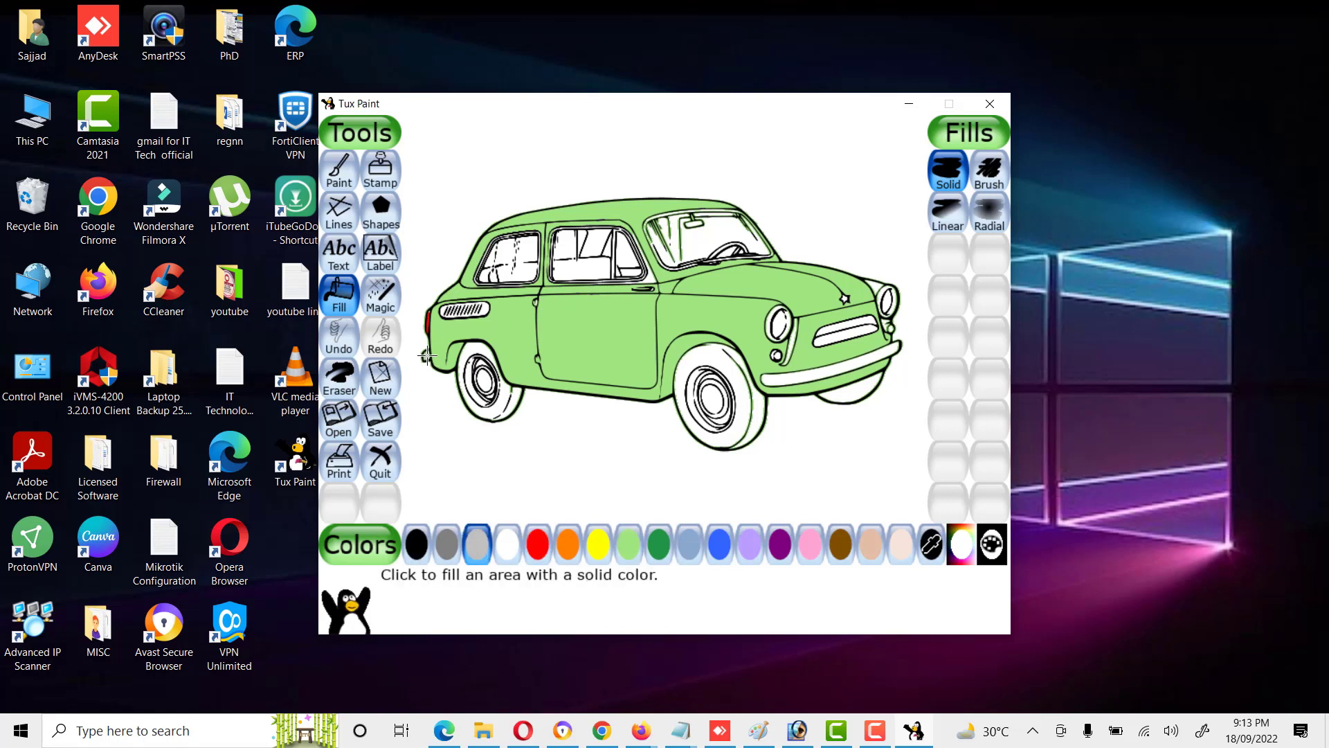
# Step: Fill the tyres of the two near-side wheels with black
pyautogui.click(417, 546)
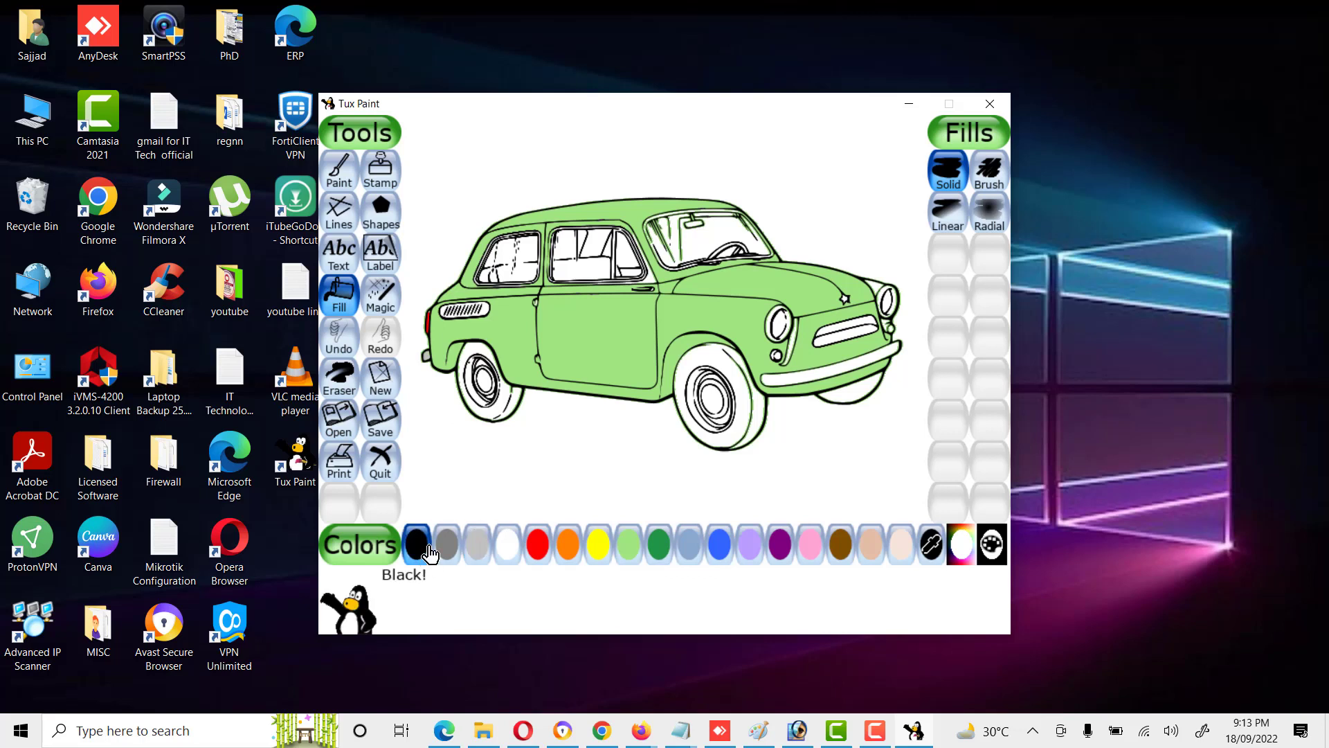
pyautogui.click(504, 407)
pyautogui.click(738, 431)
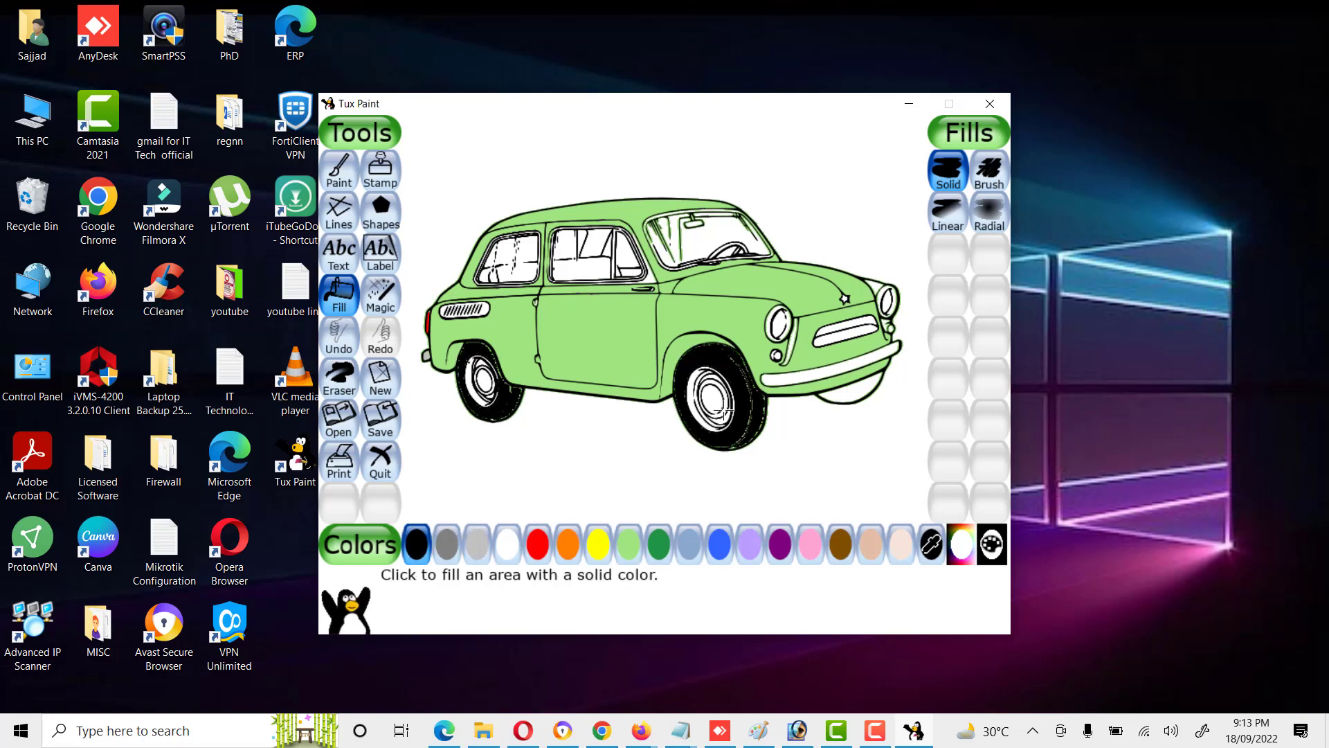
# Step: Fill the hubs of both near-side wheels with grey, undoing the stray fill that recolours the tyres
pyautogui.click(449, 546)
pyautogui.click(700, 403)
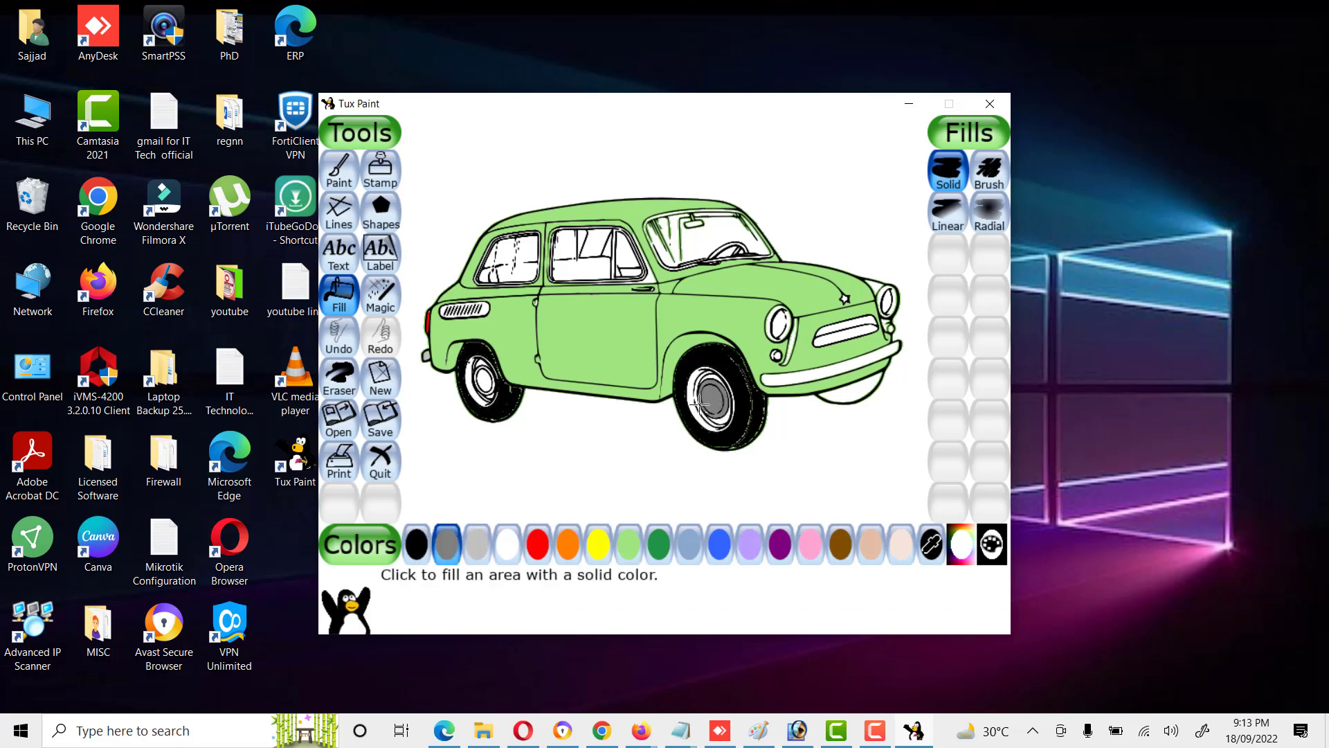
pyautogui.click(692, 396)
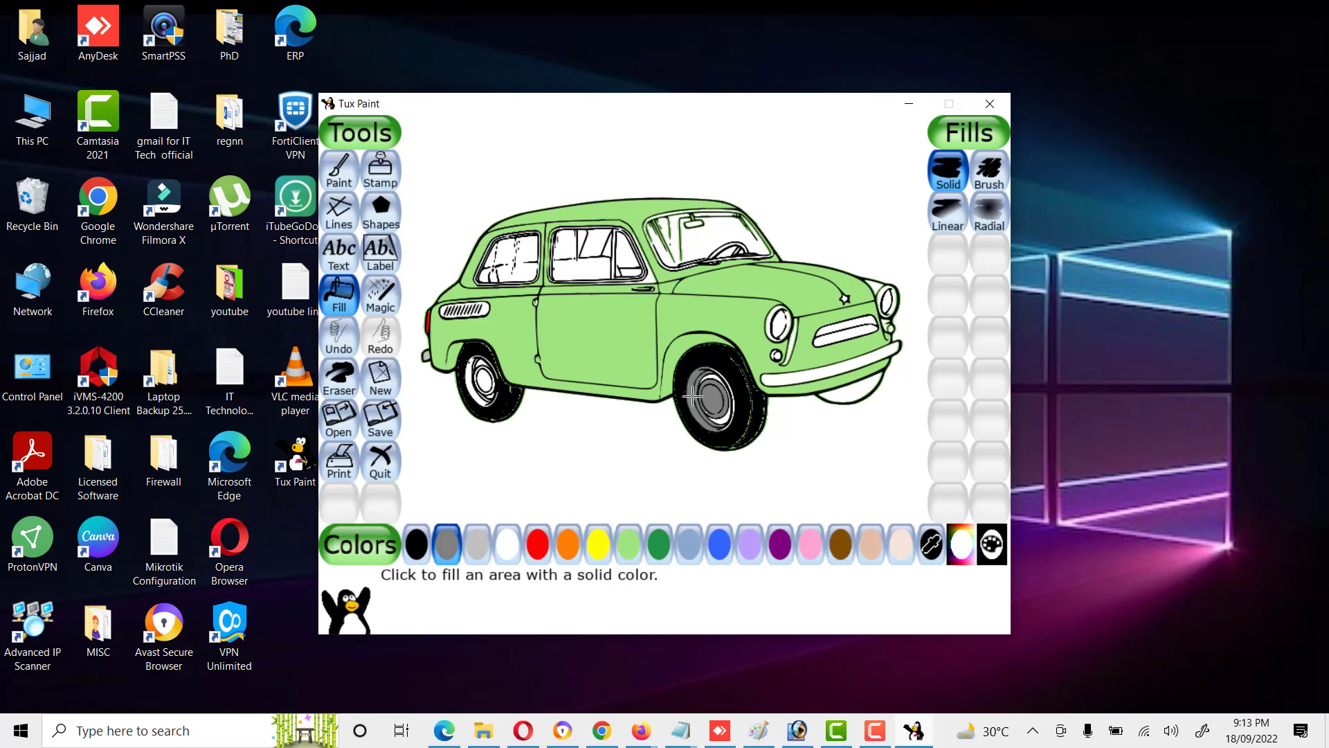
pyautogui.click(478, 382)
pyautogui.click(471, 384)
pyautogui.click(483, 362)
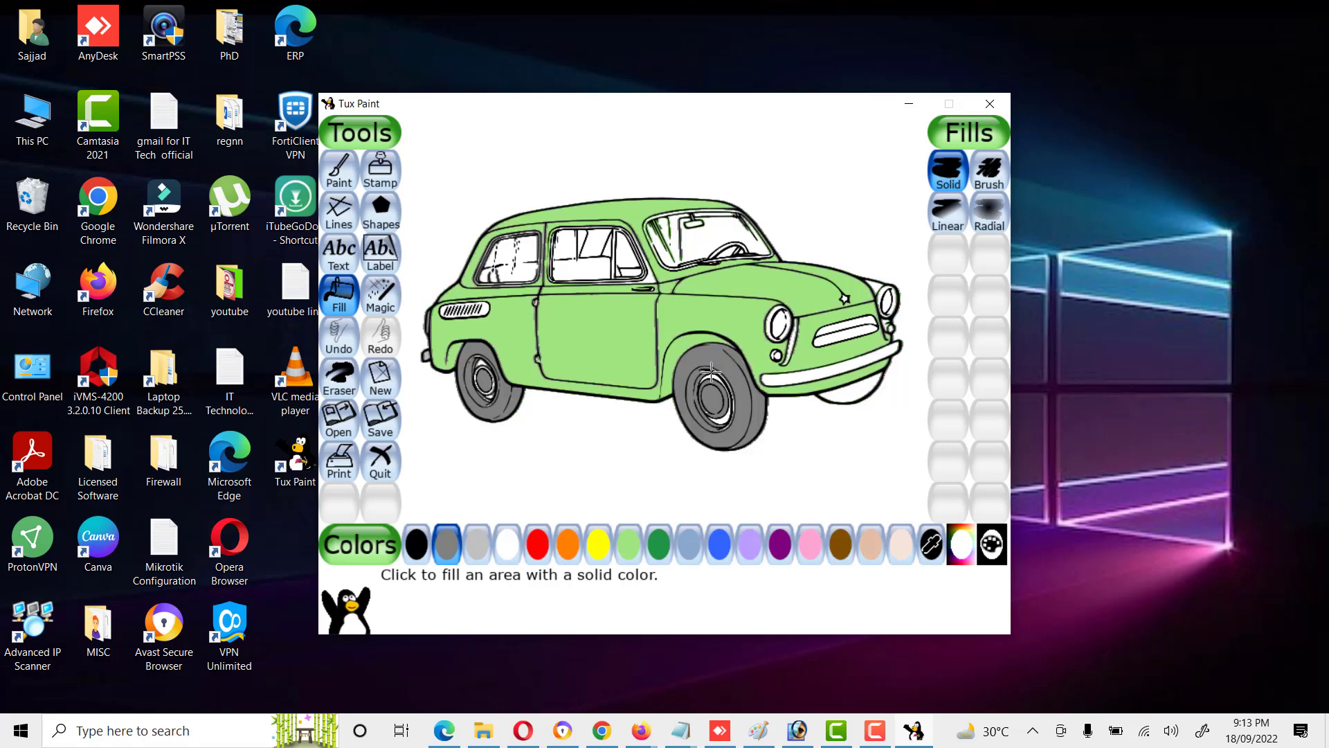
pyautogui.hotkey('ctrl', 'z')
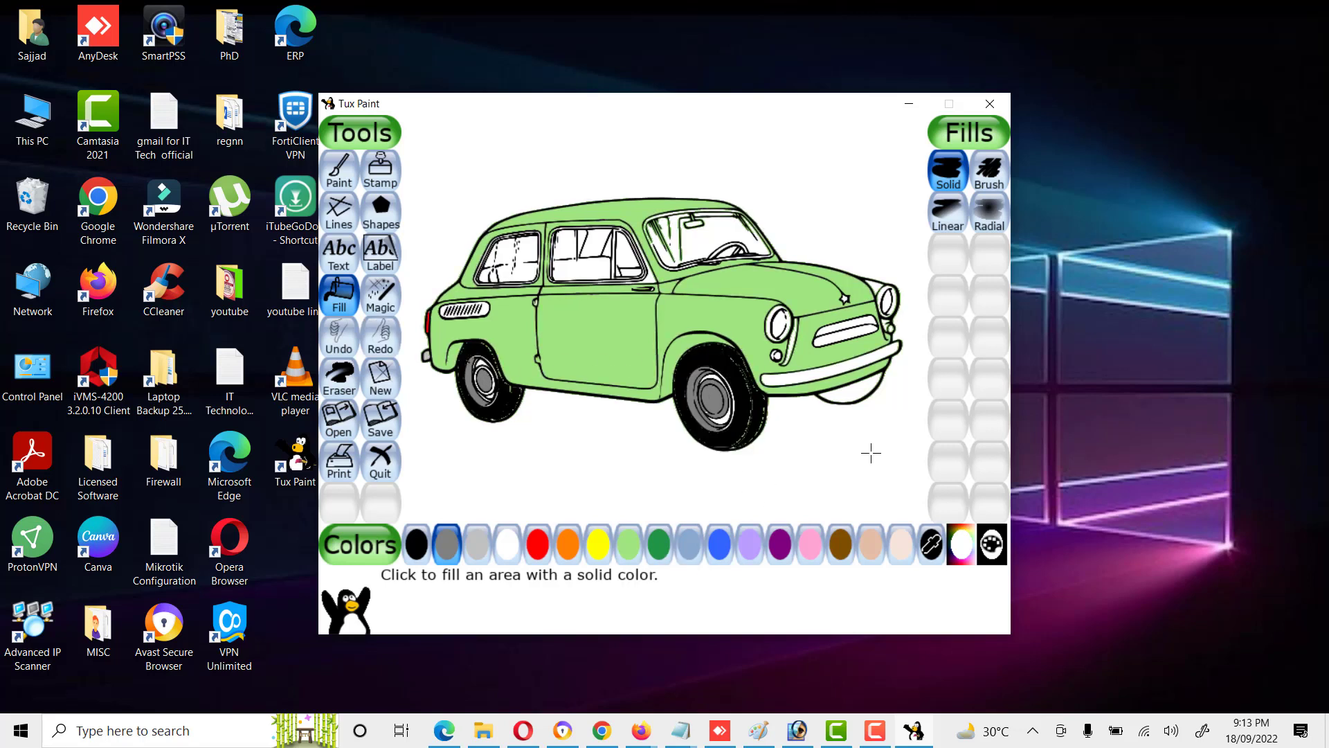
# Step: Fill the front bumper and the grille sections with light grey
pyautogui.click(474, 551)
pyautogui.click(837, 372)
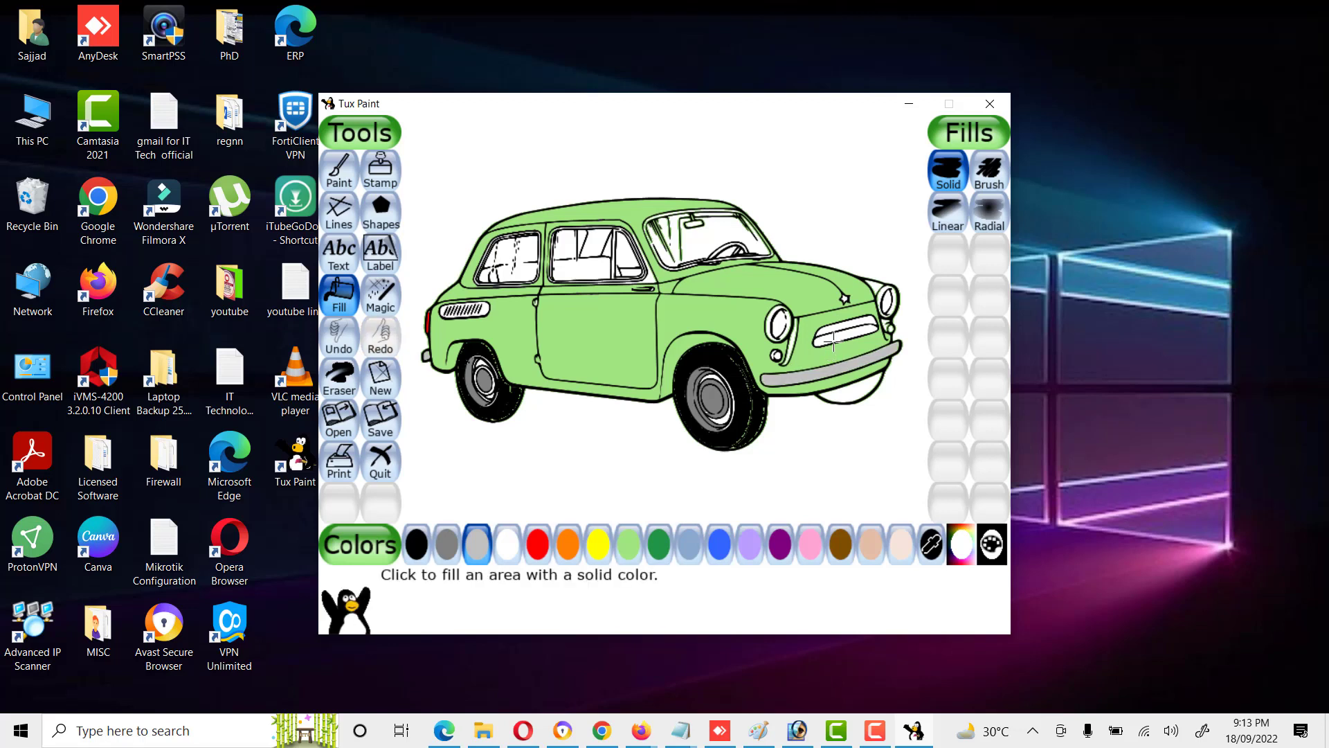
pyautogui.click(834, 339)
pyautogui.click(832, 327)
# Step: Fill the far front tyre with black and the indicator lights below the headlights with orange
pyautogui.click(416, 544)
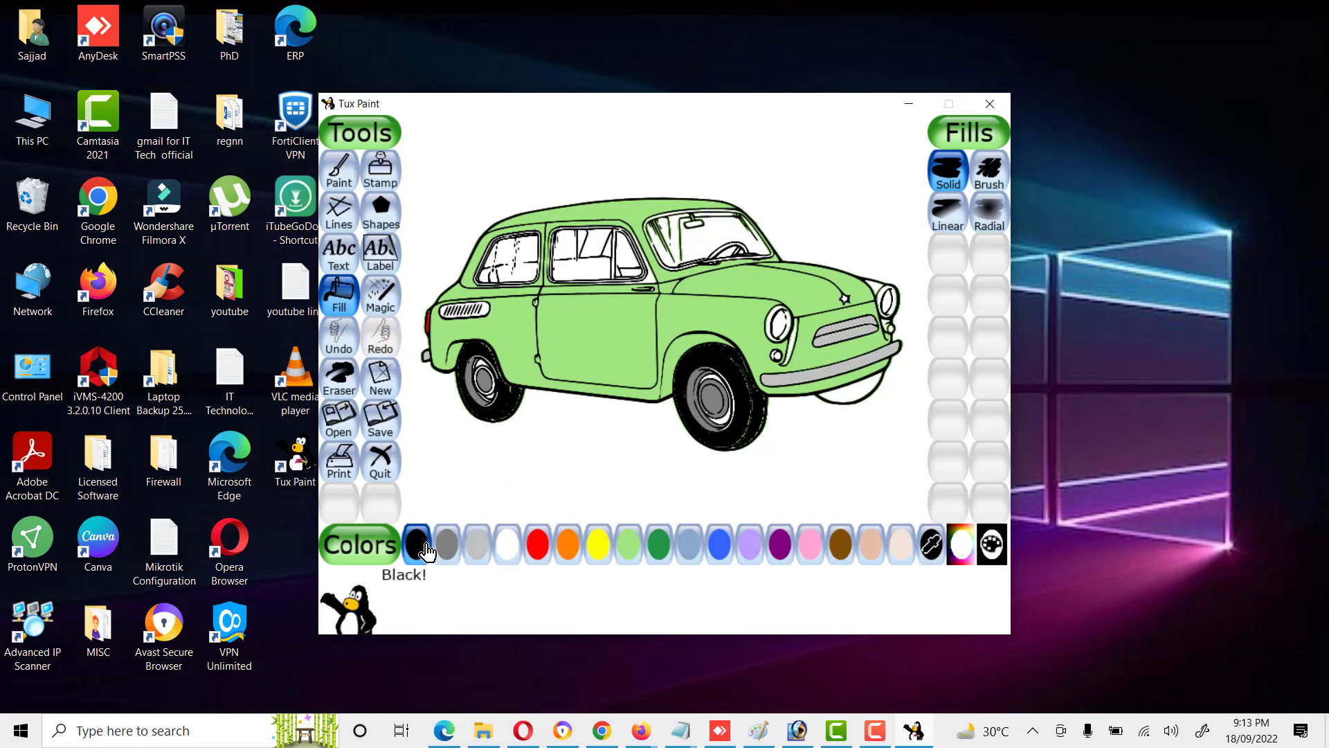
pyautogui.click(864, 392)
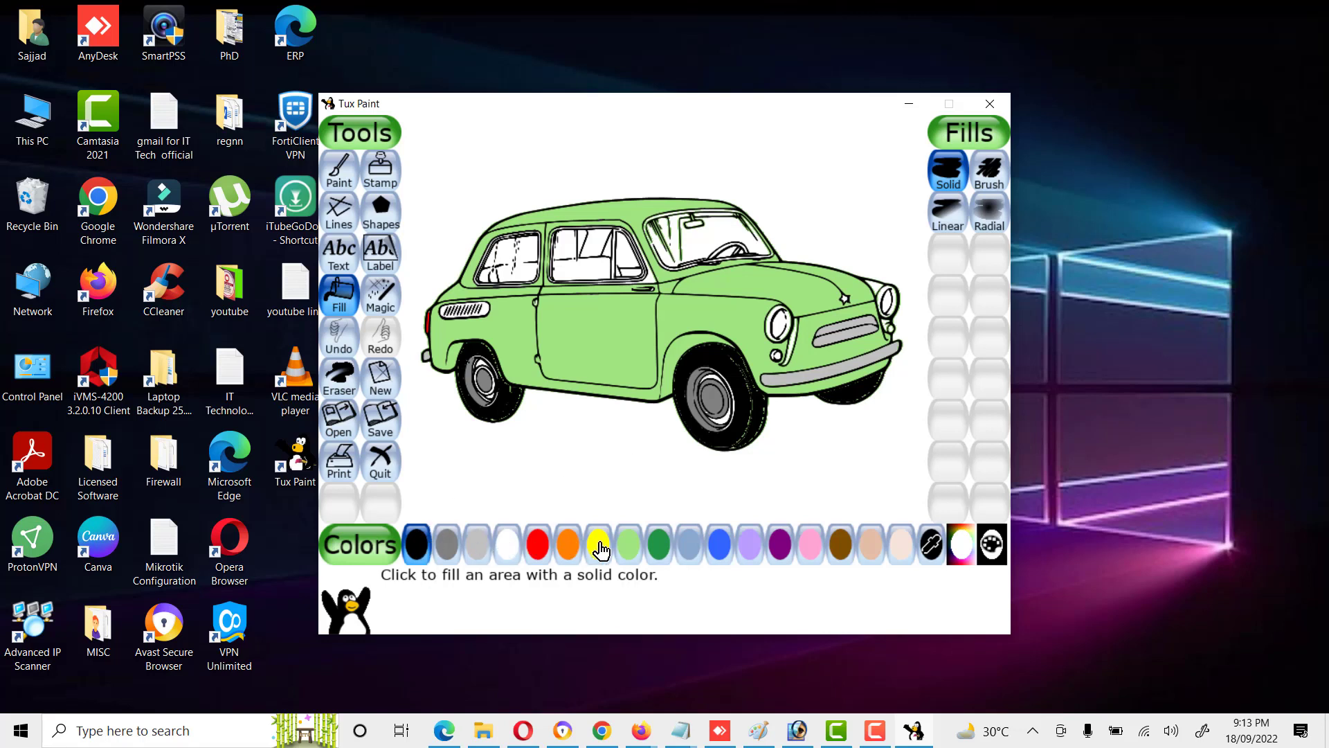
pyautogui.click(567, 546)
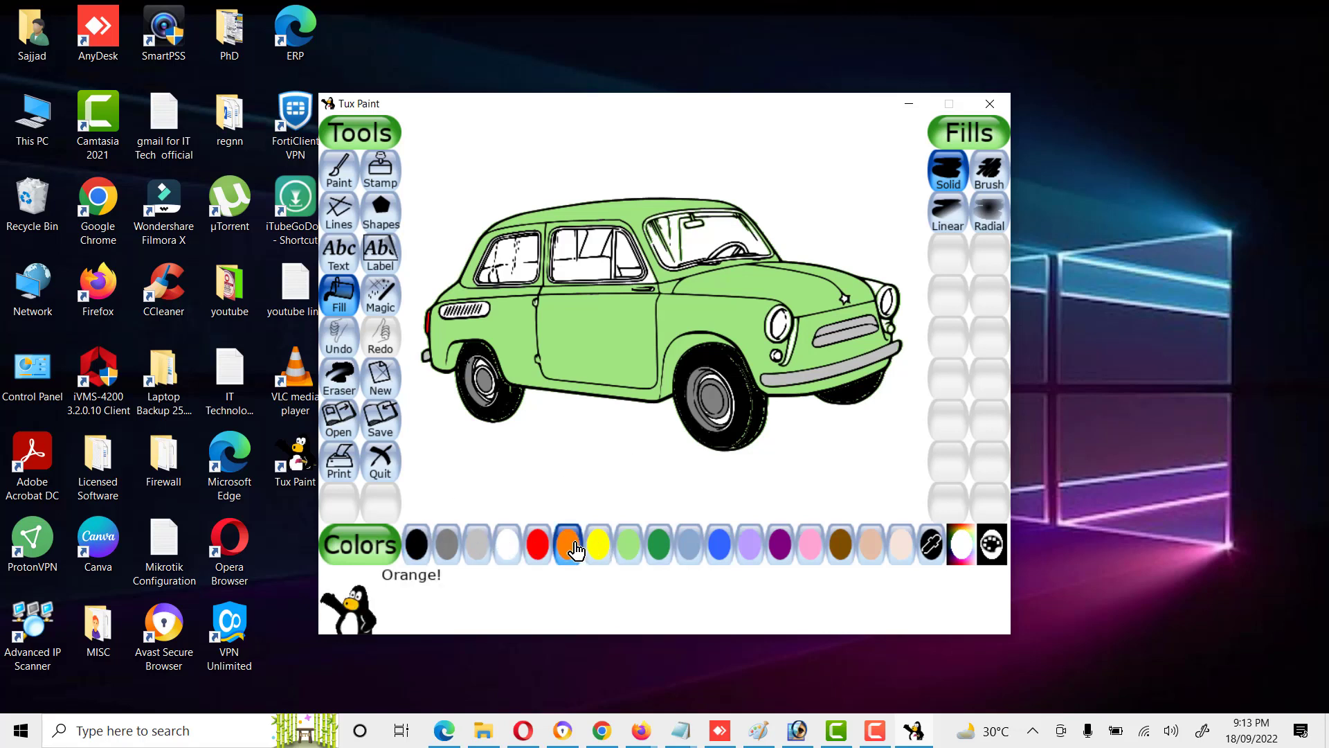
pyautogui.click(777, 357)
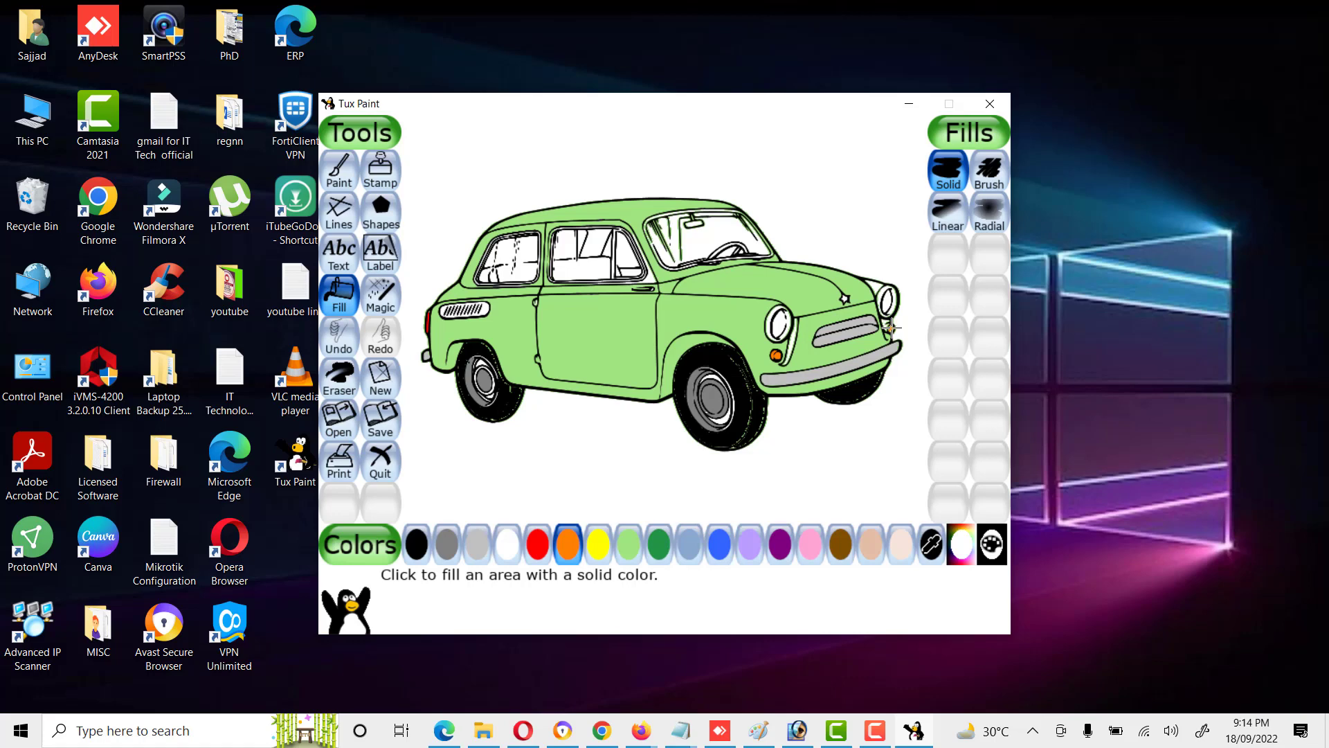
# Step: Fill the small area beside the far headlight with light green, undoing the stray fill that spreads to the tyres
pyautogui.click(628, 544)
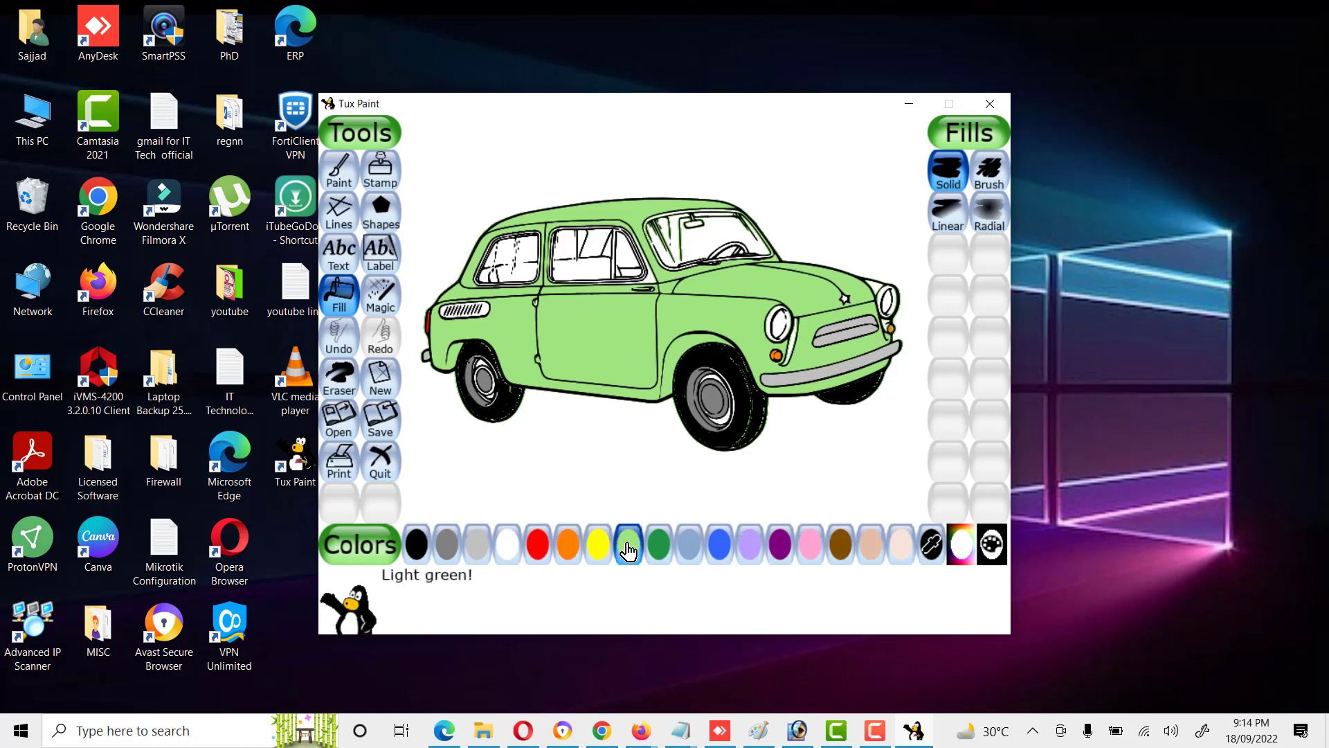
pyautogui.click(874, 293)
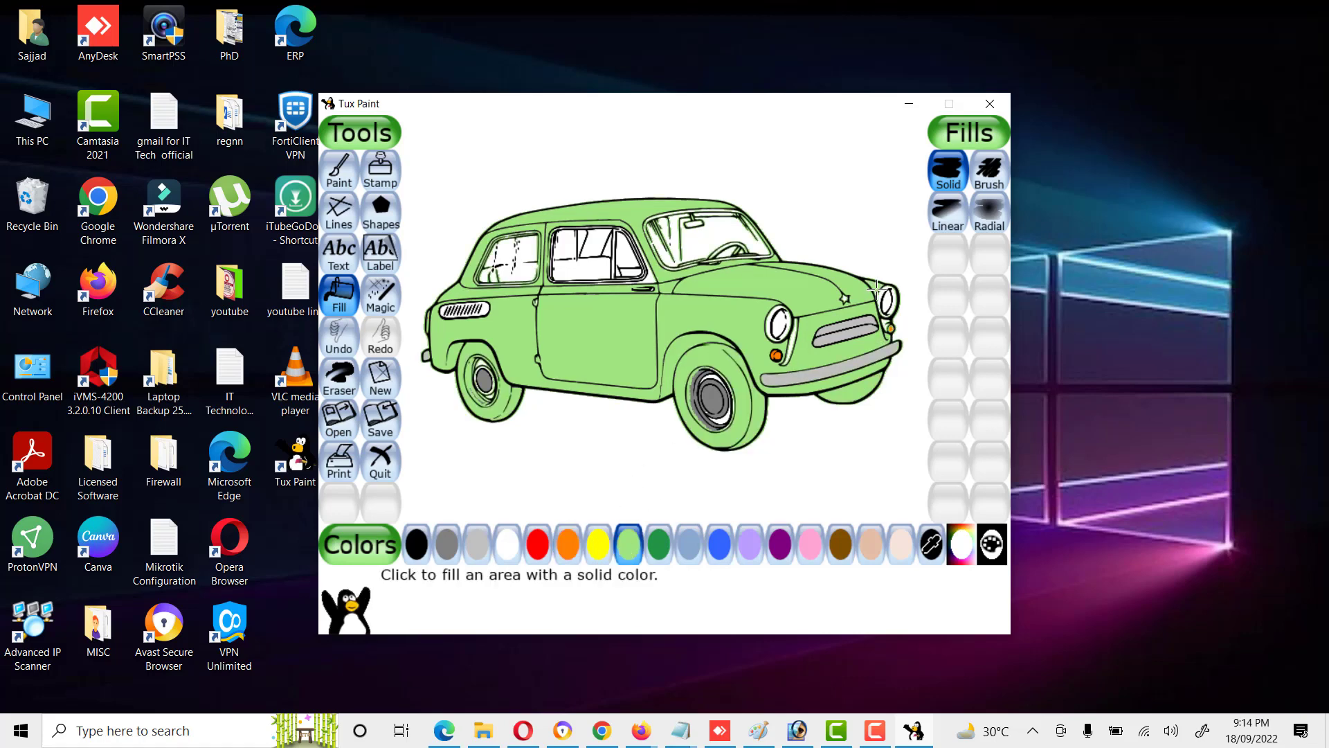
pyautogui.hotkey('ctrl', 'z')
pyautogui.click(876, 302)
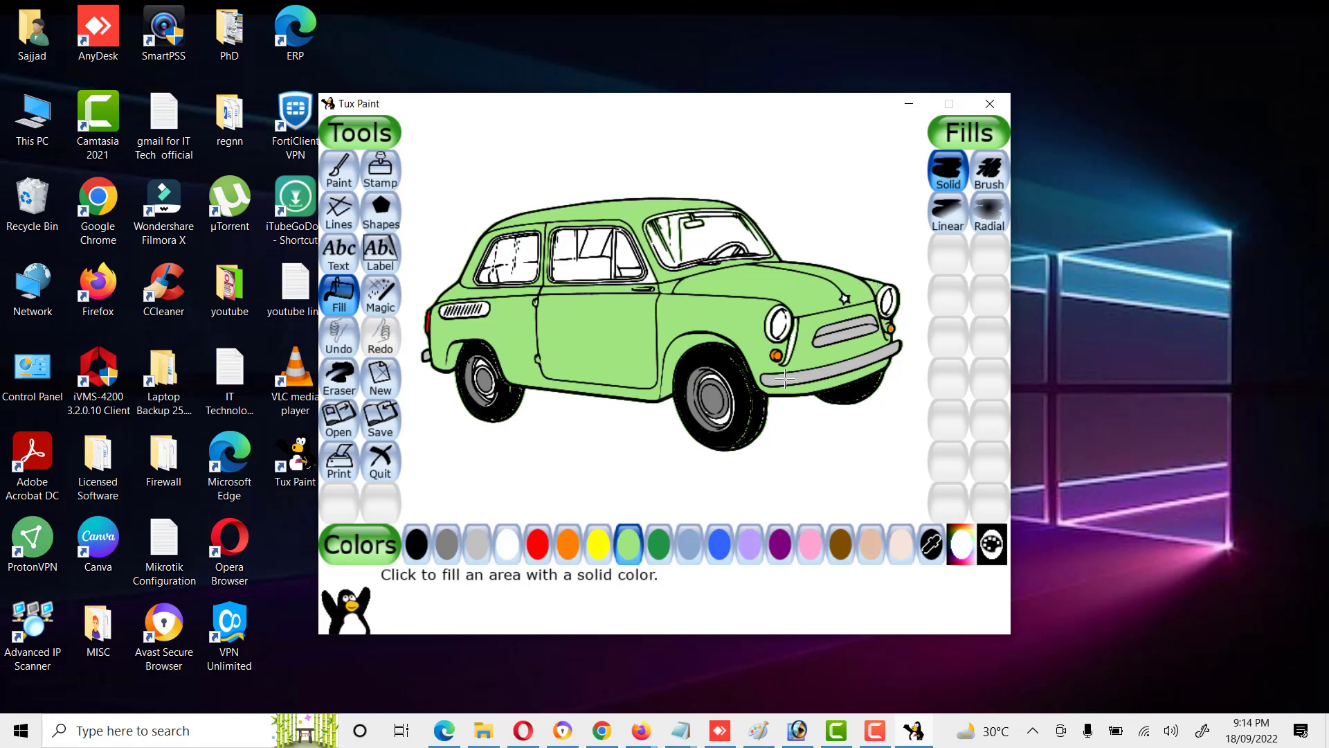
# Step: Fill the small area beside the near-side indicator light with light grey
pyautogui.click(476, 547)
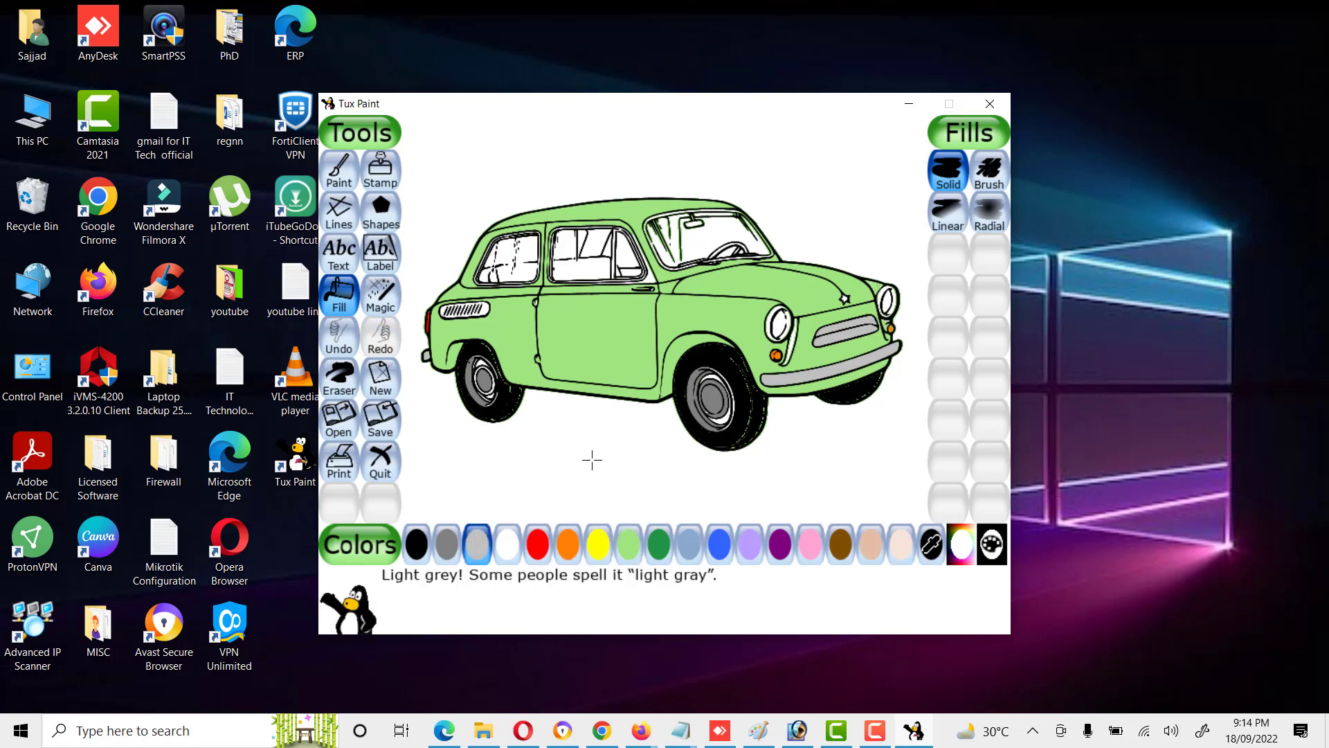
pyautogui.click(790, 349)
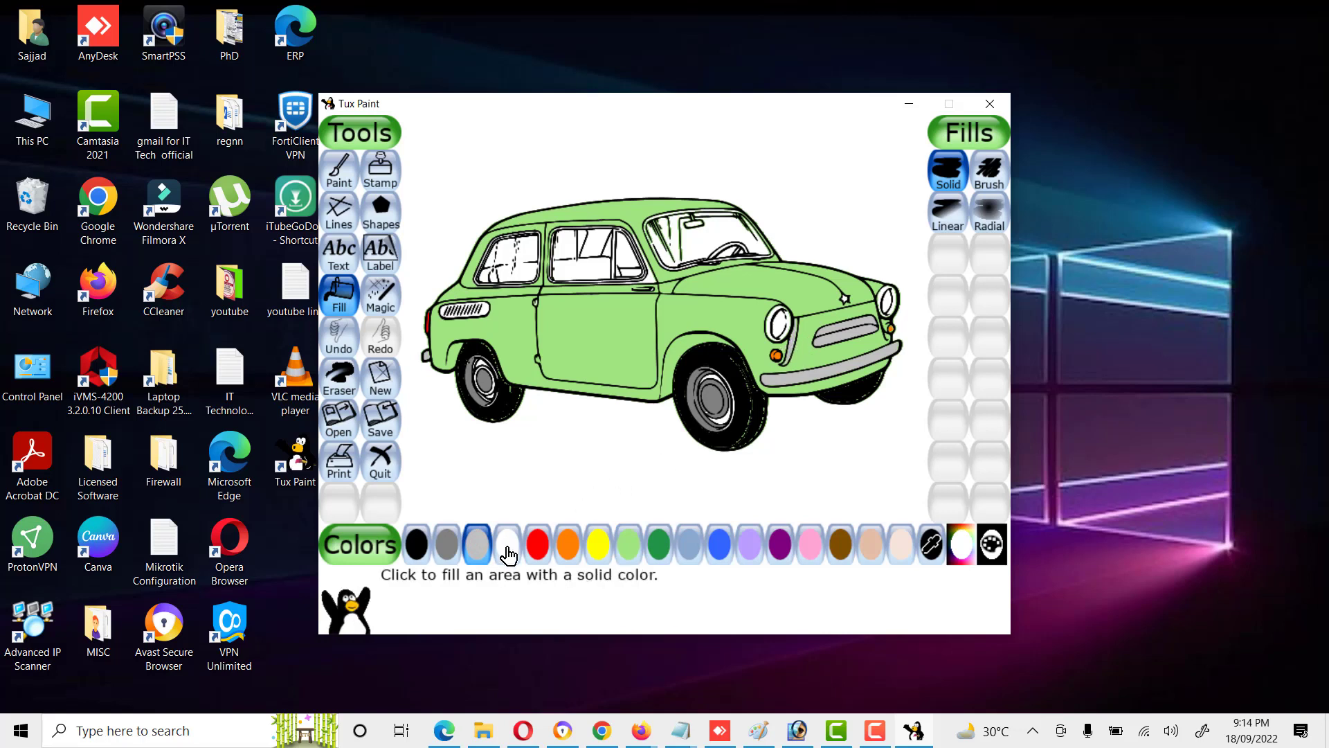
# Step: Fill both headlights of the car with blue
pyautogui.click(720, 546)
pyautogui.click(782, 326)
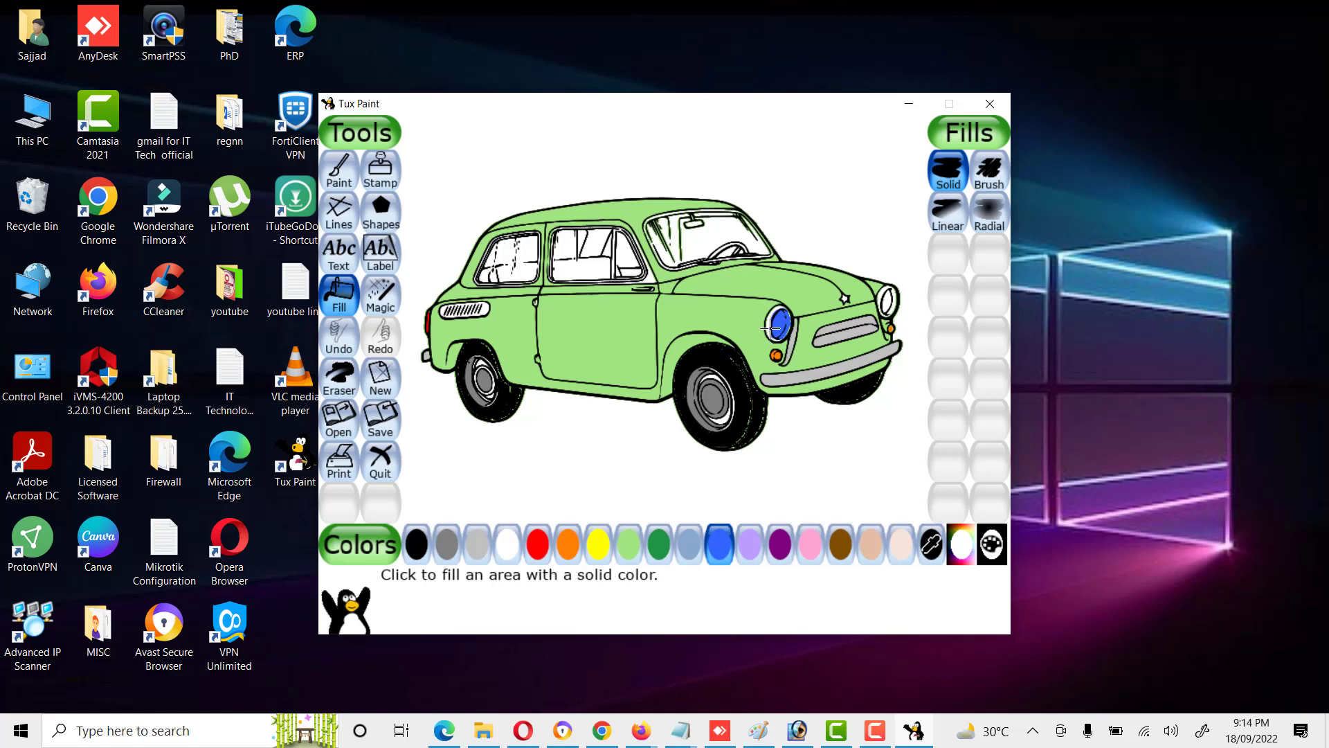
pyautogui.click(769, 328)
pyautogui.click(887, 296)
# Step: Fill the panes of the side windows and the windshield with blue, undoing the stray fill in the front side window
pyautogui.click(579, 261)
pyautogui.click(513, 260)
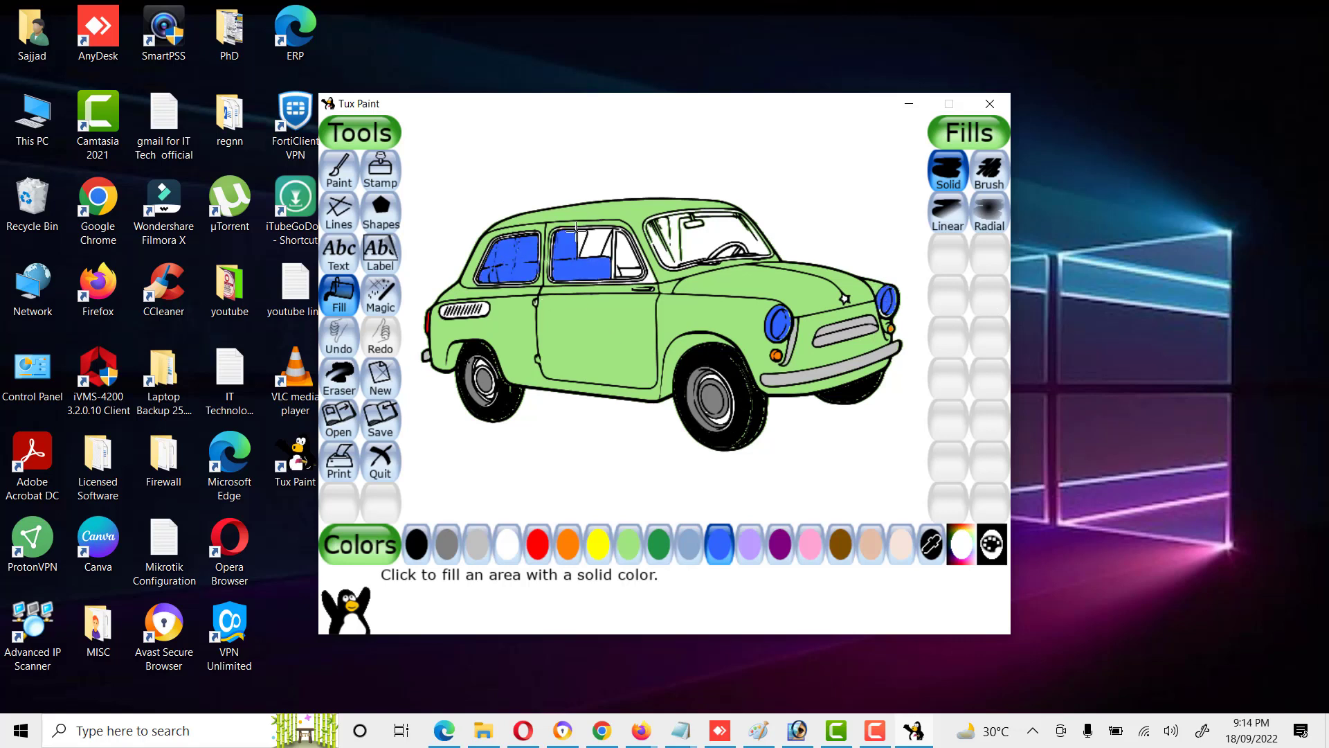
pyautogui.click(616, 241)
pyautogui.hotkey('ctrl', 'z')
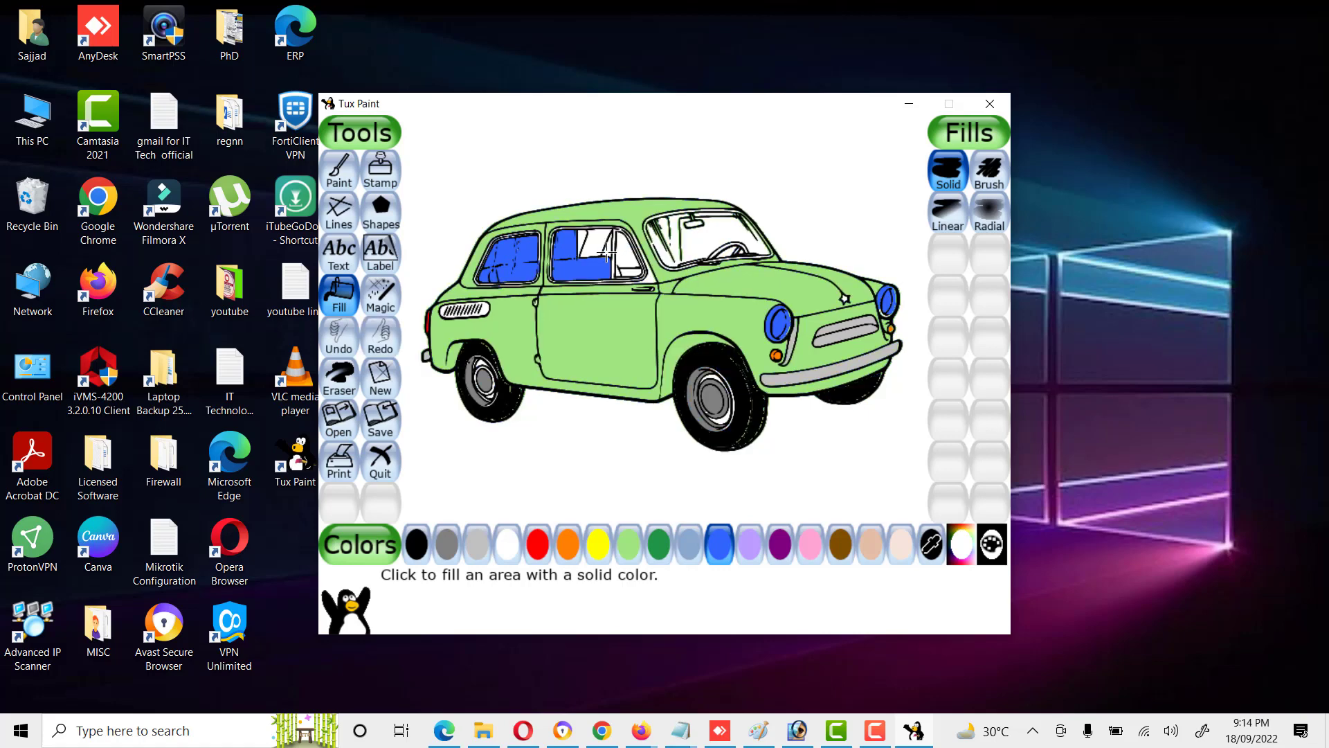
pyautogui.click(587, 240)
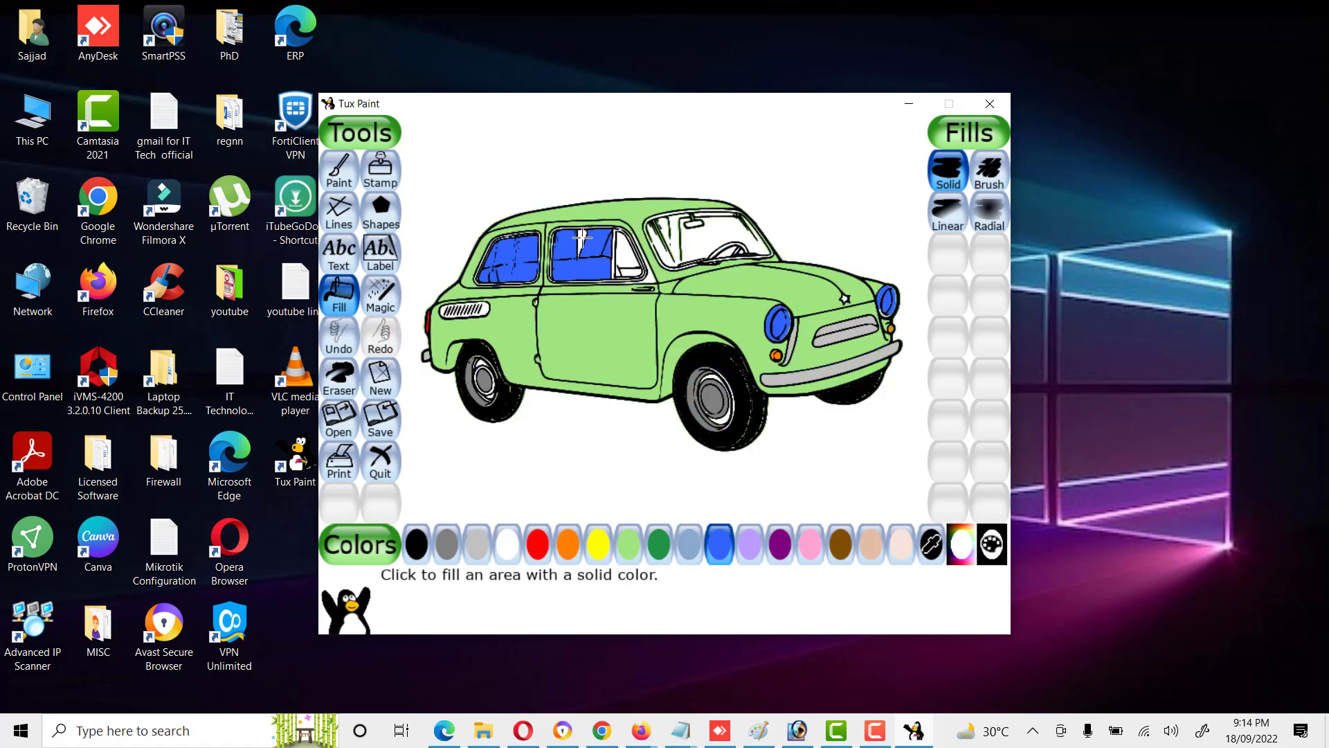
pyautogui.click(624, 251)
pyautogui.click(691, 242)
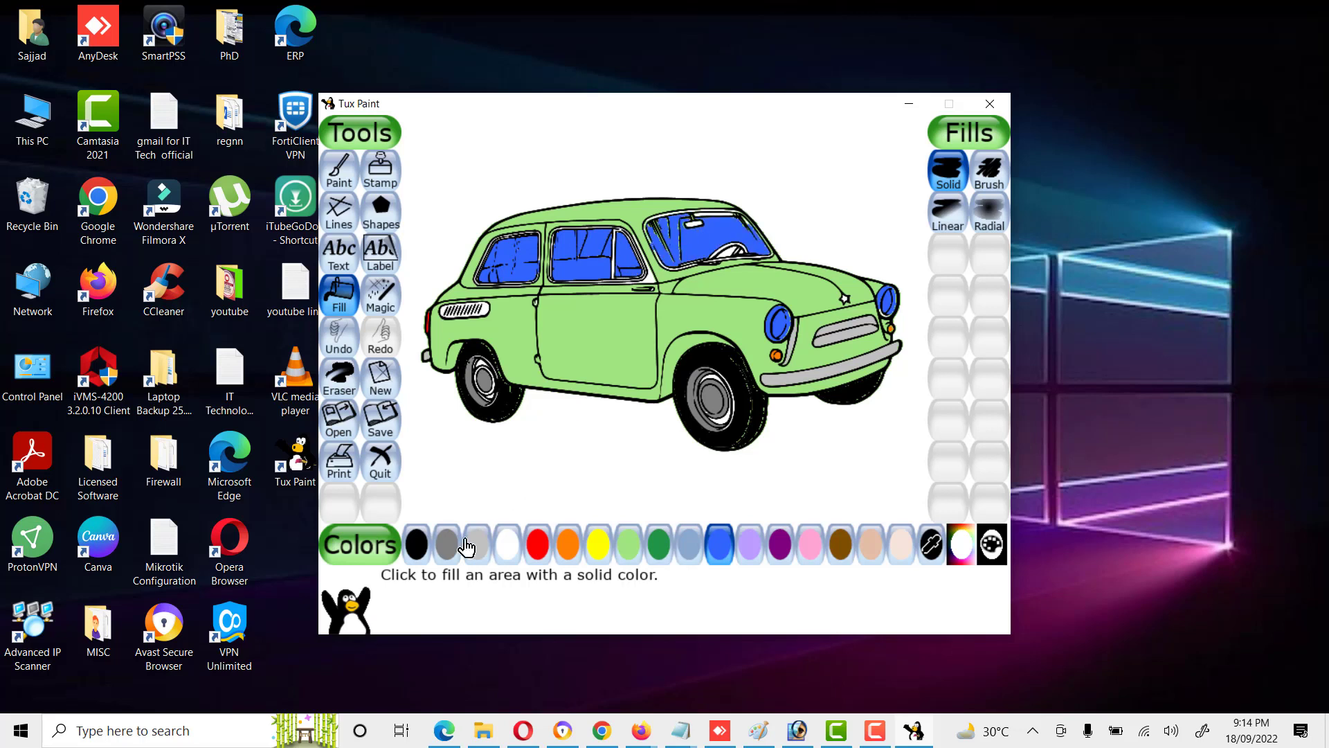
# Step: Fill the rear-view mirror with black and the steering wheel with brown
pyautogui.click(416, 545)
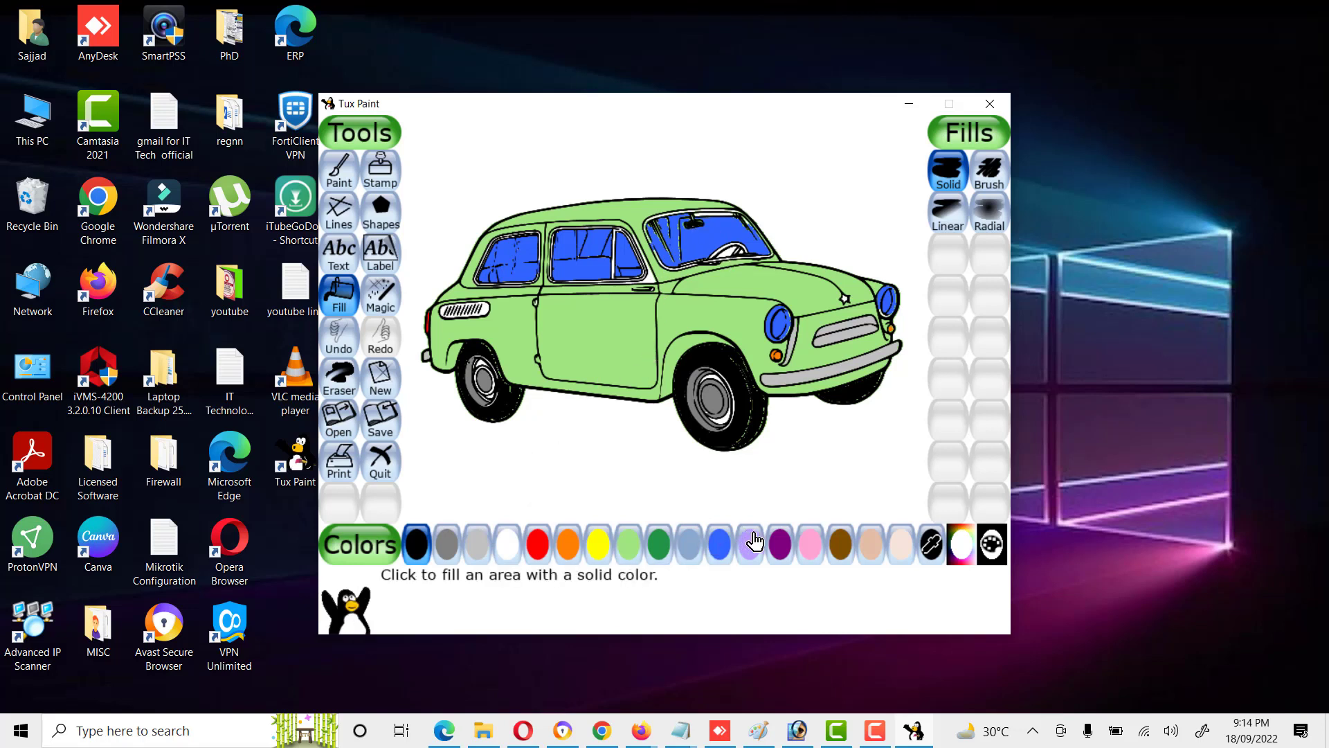
pyautogui.click(840, 545)
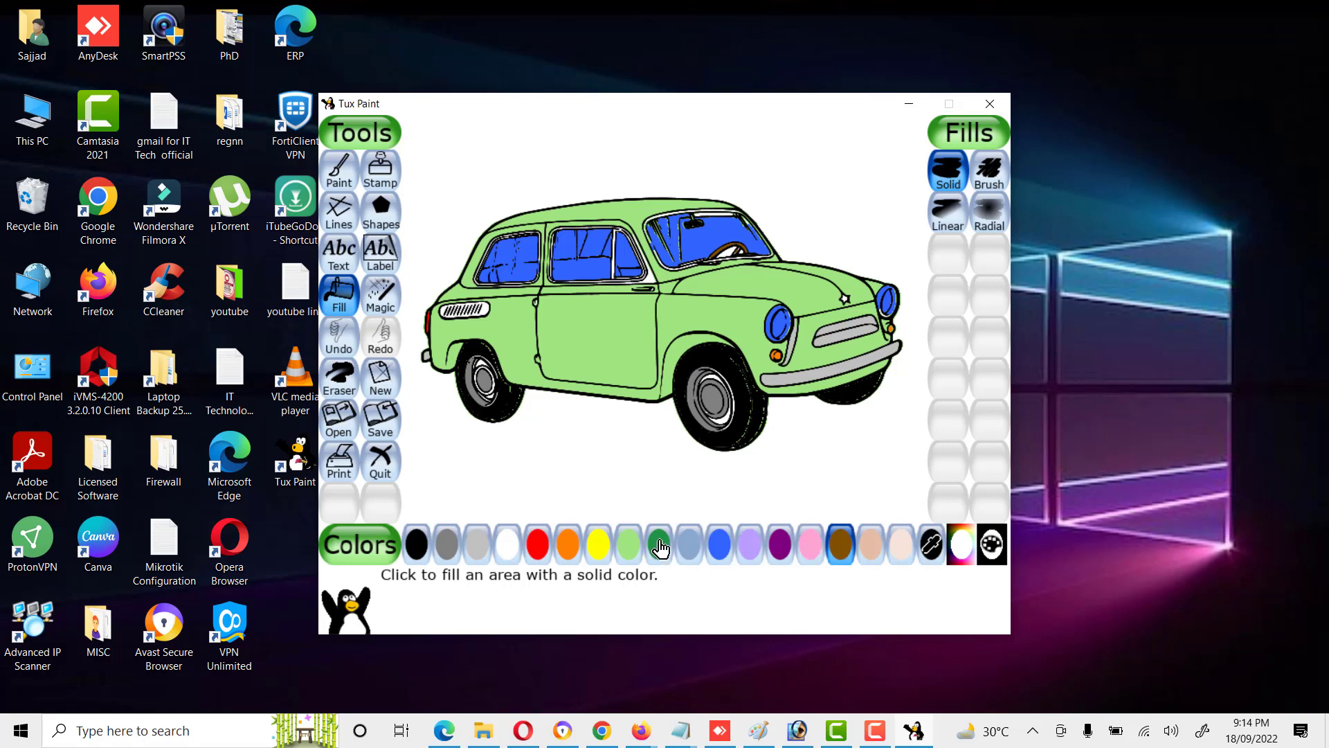
pyautogui.click(713, 544)
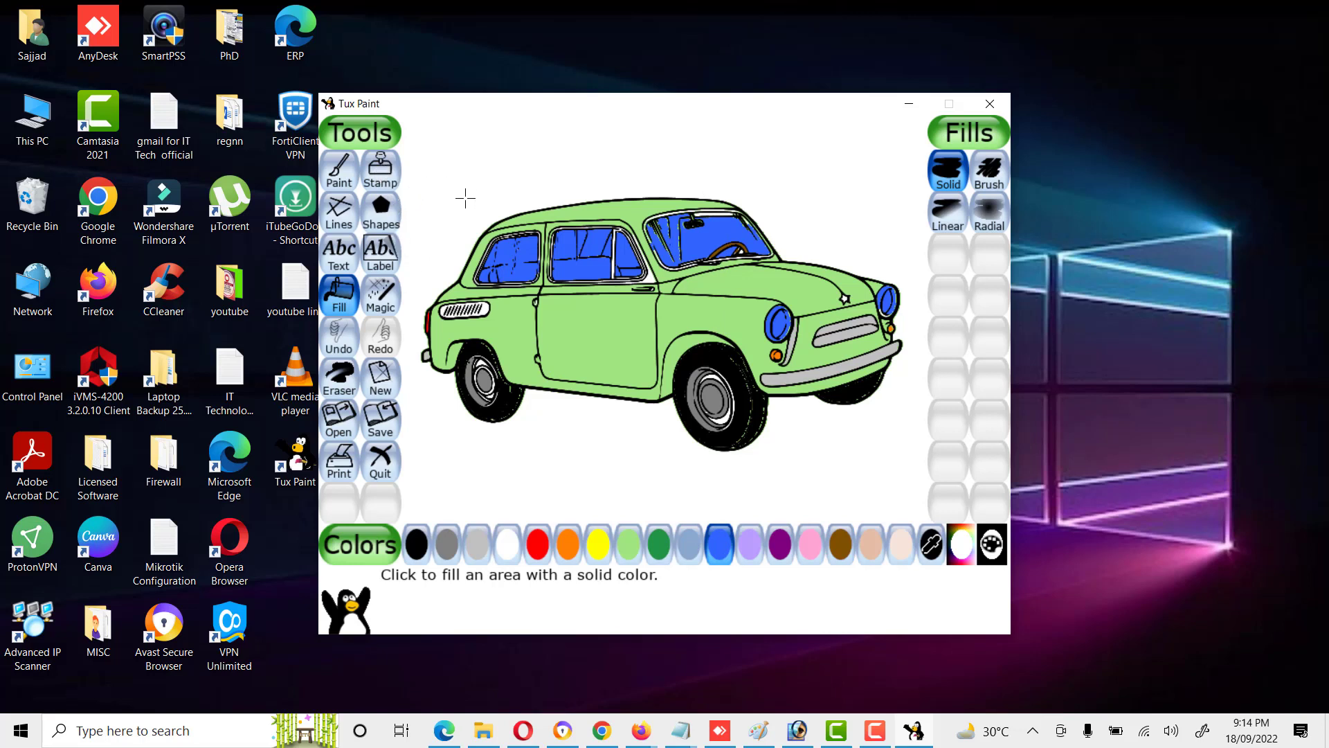
# Step: Fill the slotted vent on the car's rear side panel with light grey
pyautogui.click(477, 544)
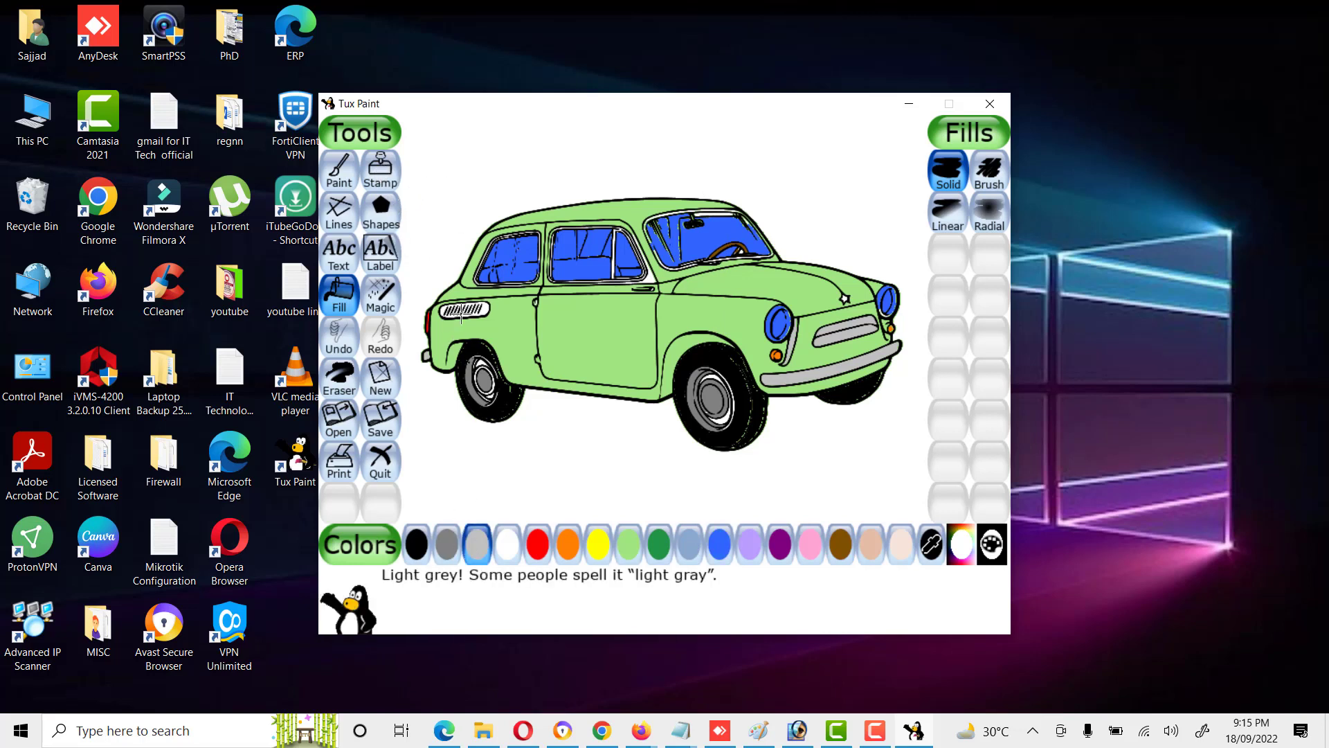
pyautogui.click(489, 313)
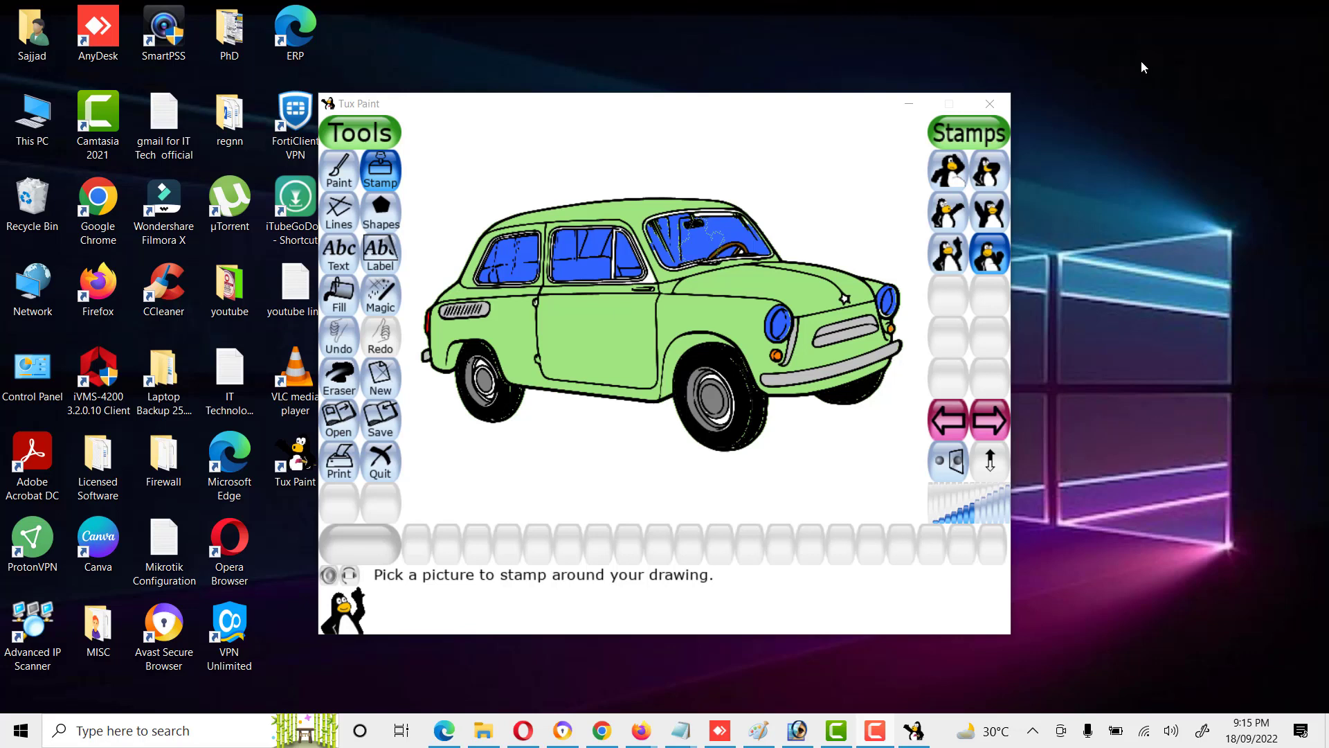
# Step: Stamp a small penguin behind the windshield as the car's driver
pyautogui.click(694, 231)
pyautogui.click(694, 231)
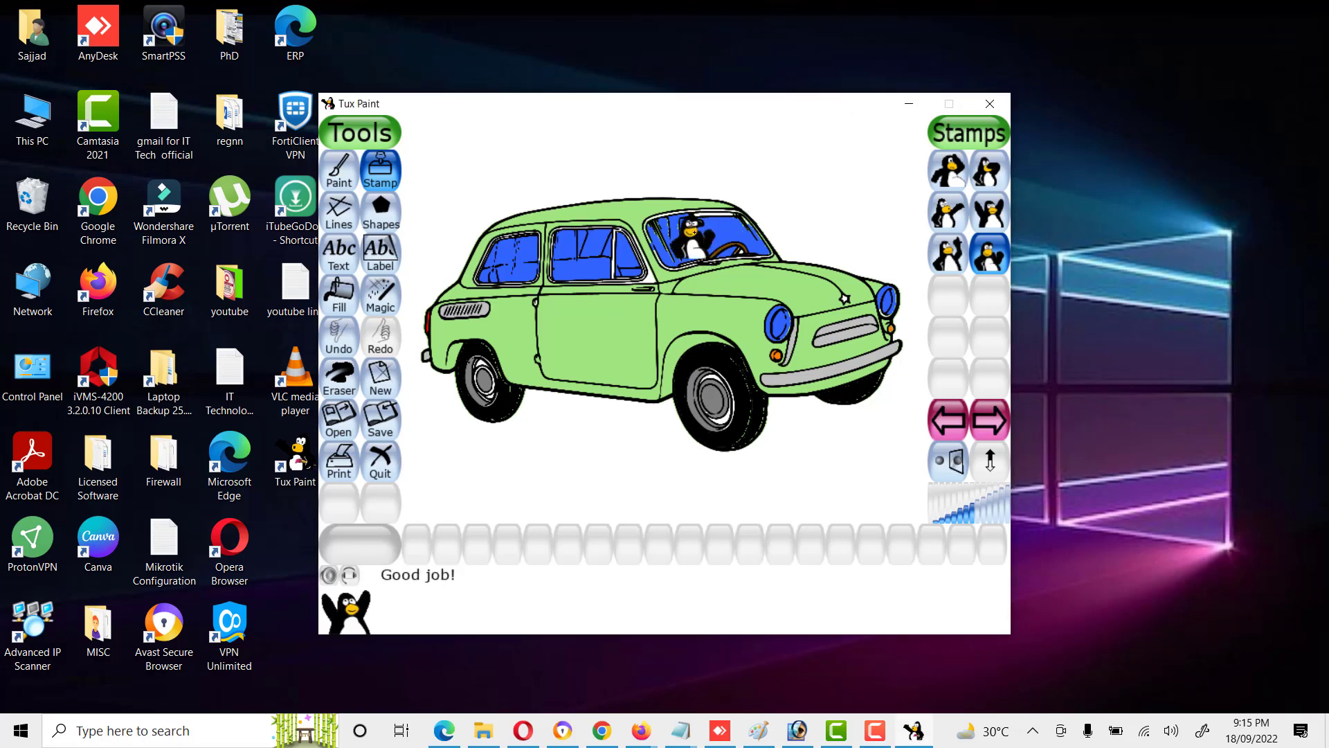
# Step: Add the label "MR.Bean car" above the car's roof, shifting it slightly to position it
pyautogui.click(381, 253)
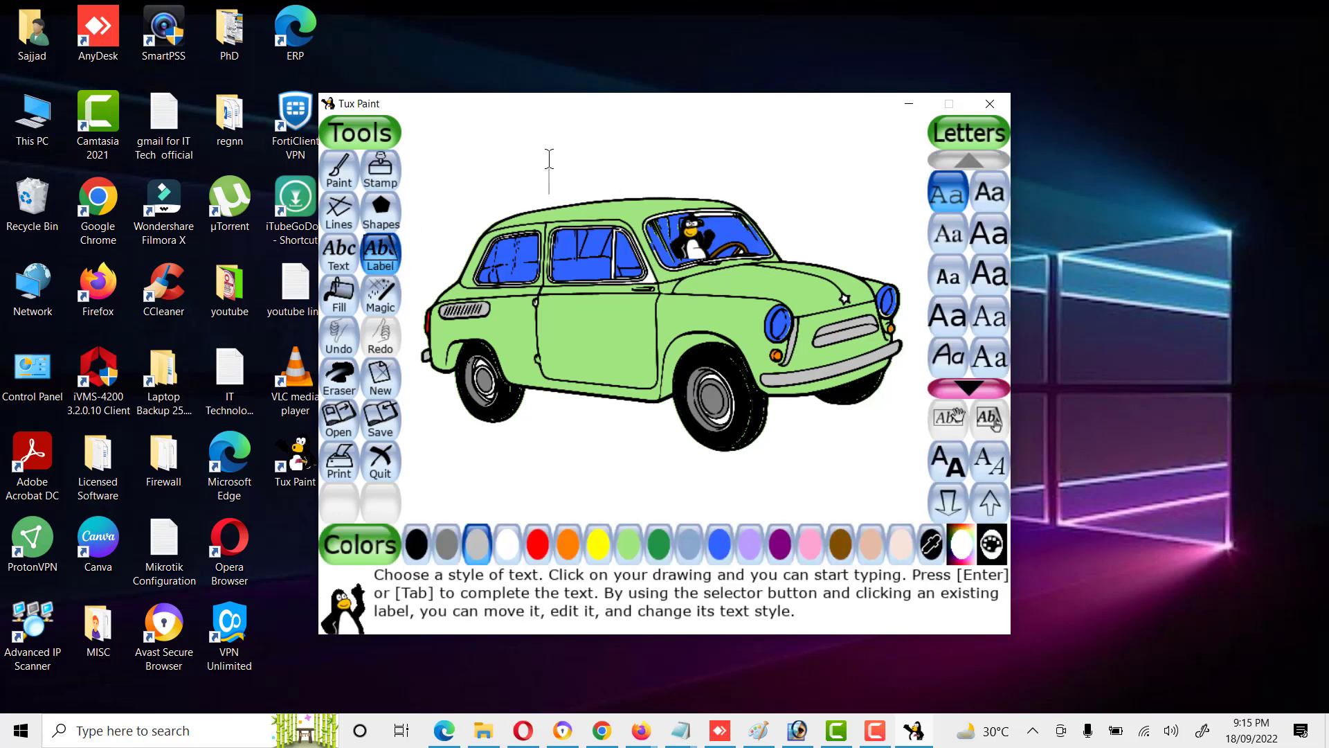
pyautogui.write('MR.')
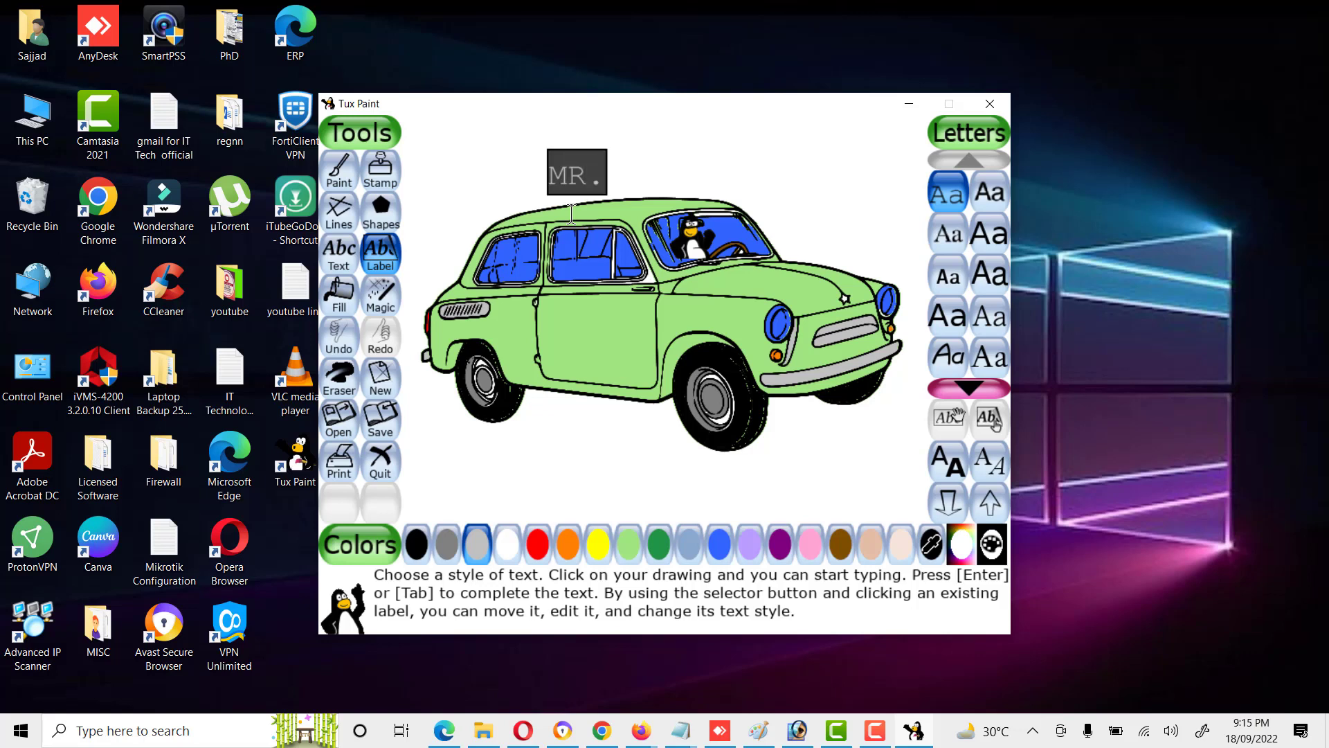
pyautogui.write('Bean')
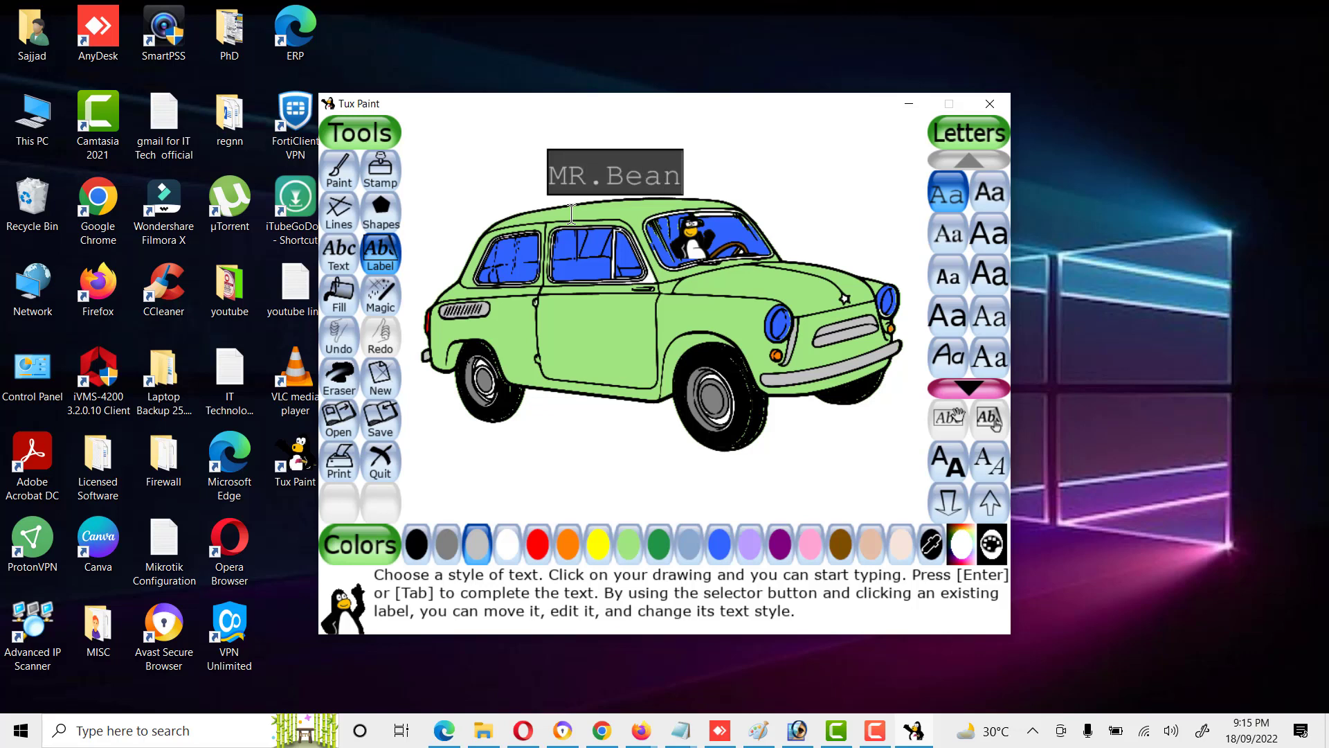
pyautogui.write(' car')
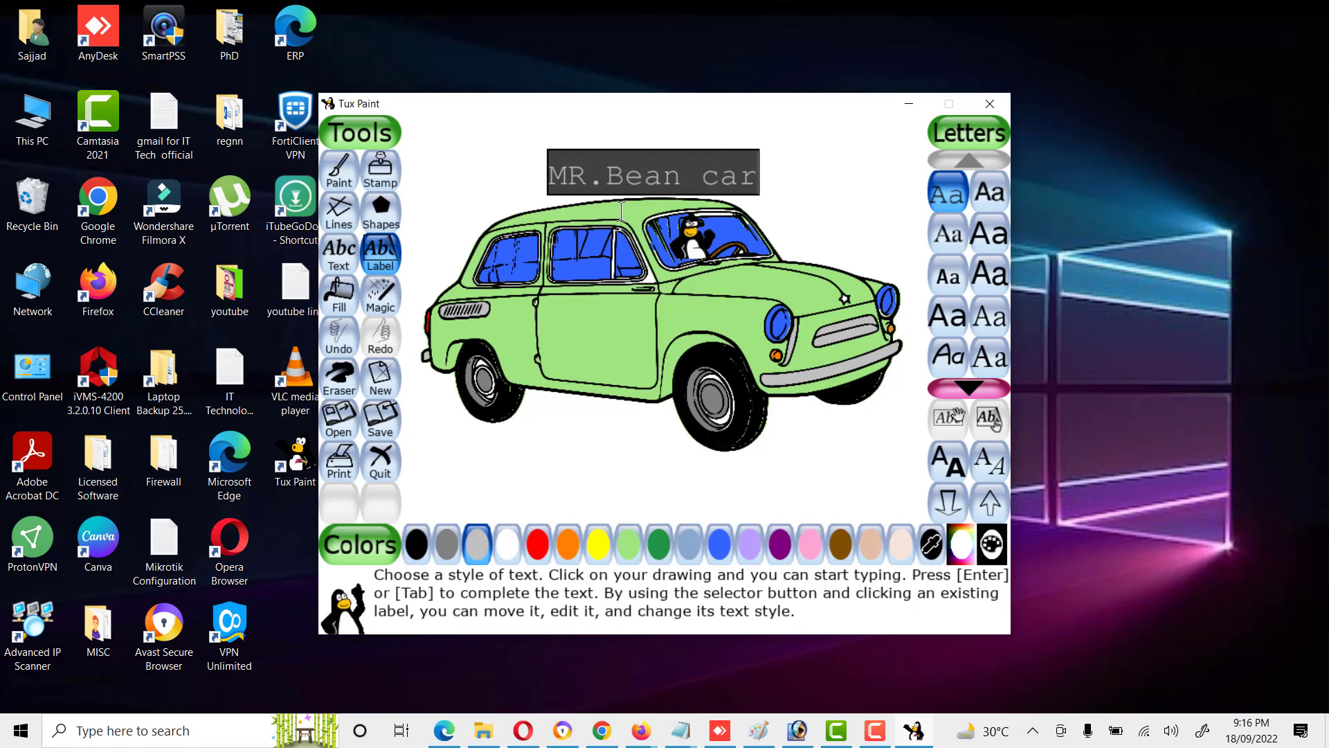
pyautogui.click(643, 157)
pyautogui.click(590, 160)
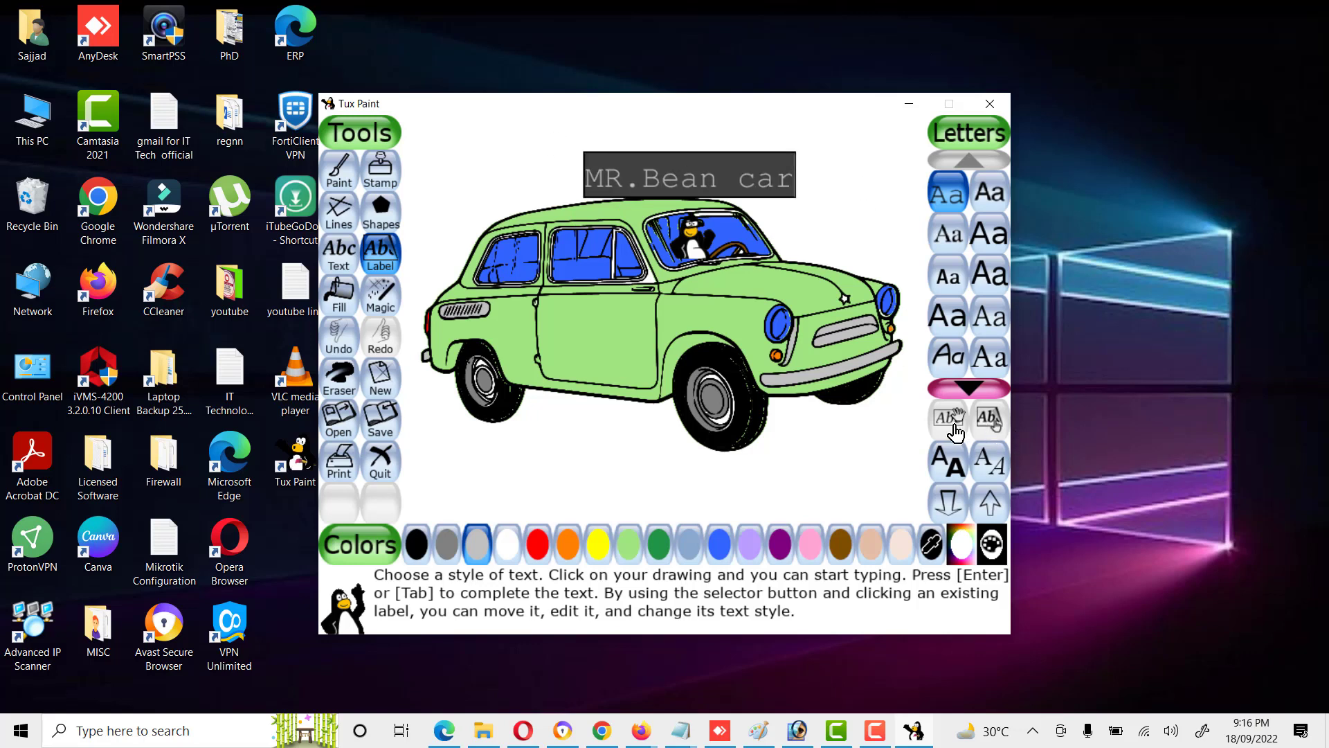
# Step: Make the "MR.Bean car" text bold and switch it to a sans-serif typeface
pyautogui.click(955, 463)
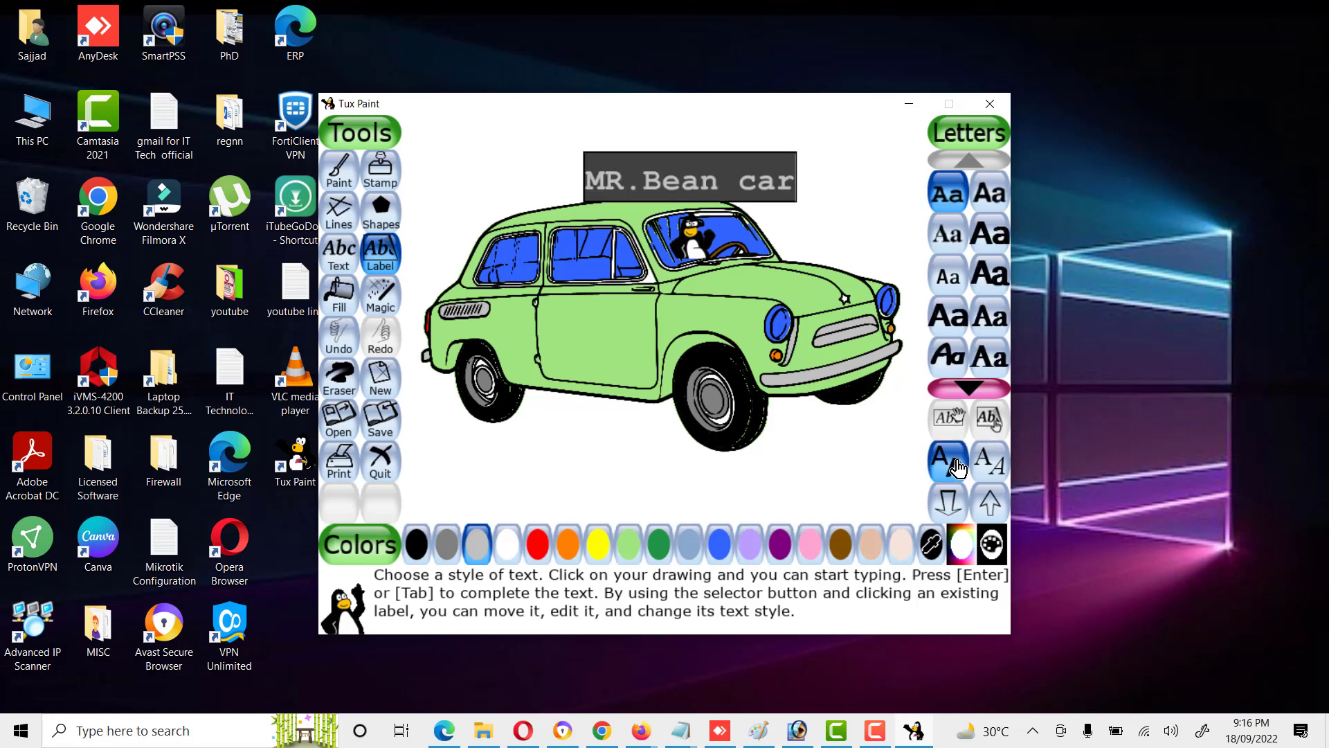
pyautogui.click(990, 196)
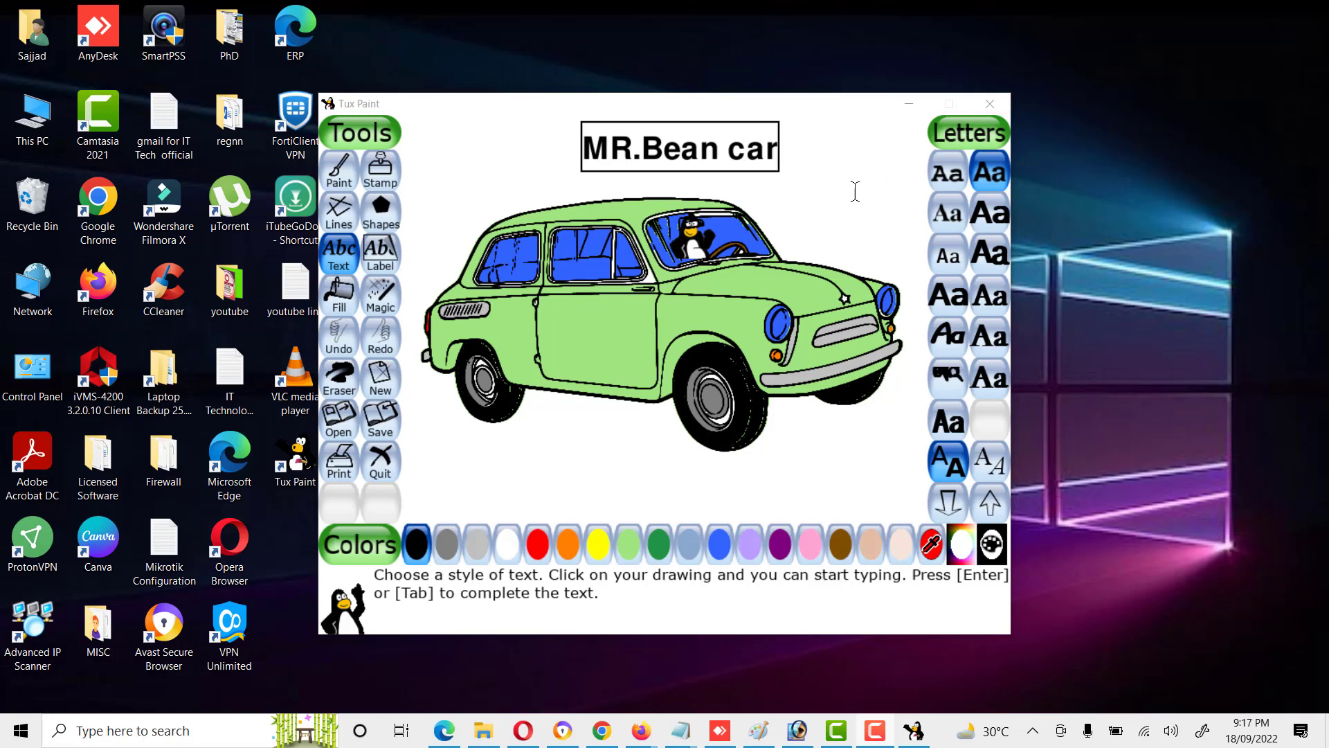
pyautogui.click(339, 174)
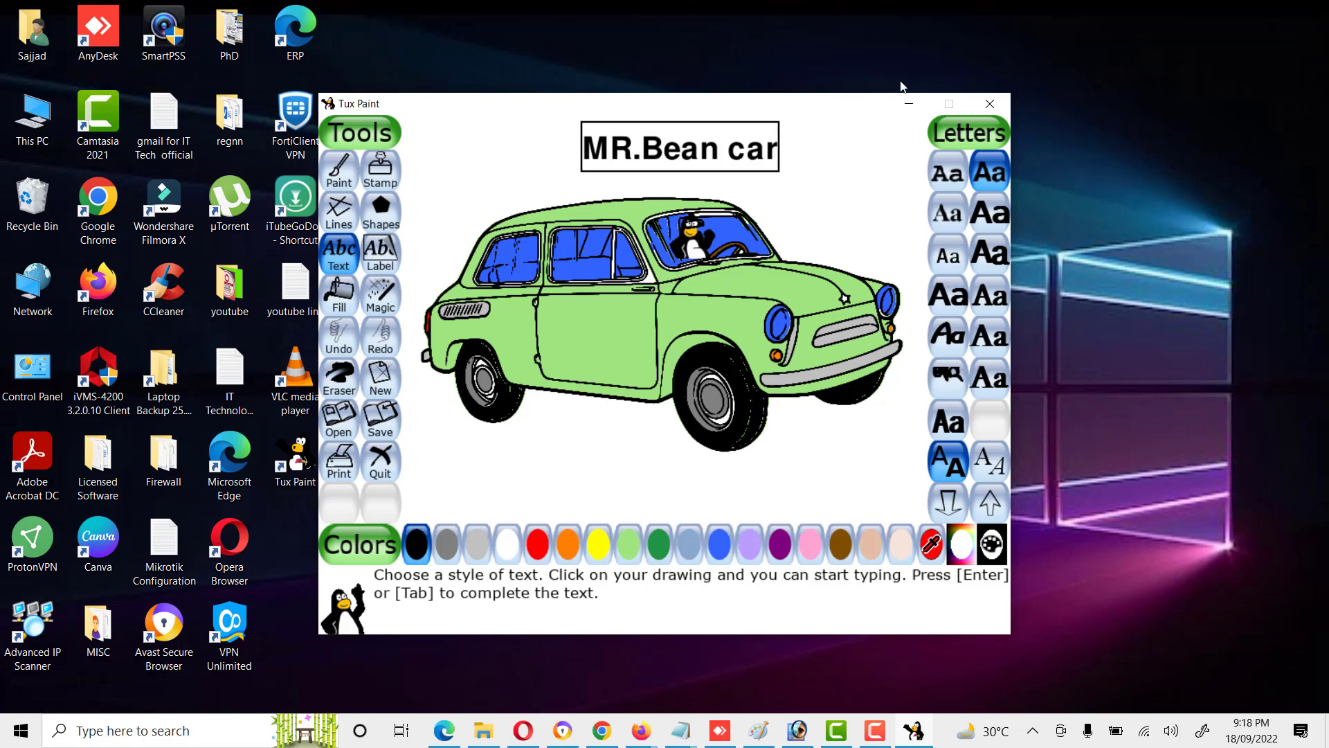
# Step: Save the car drawing and reopen it from the saved pictures
pyautogui.click(379, 414)
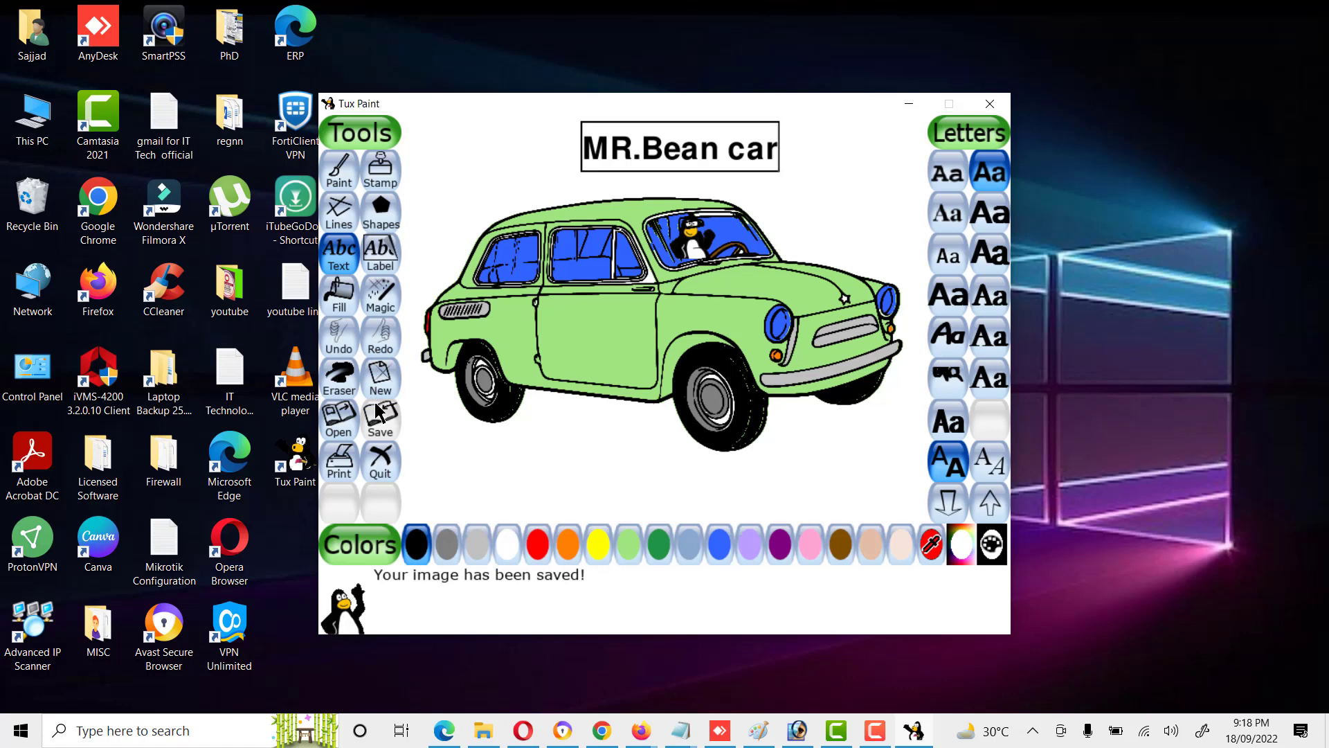
pyautogui.click(346, 429)
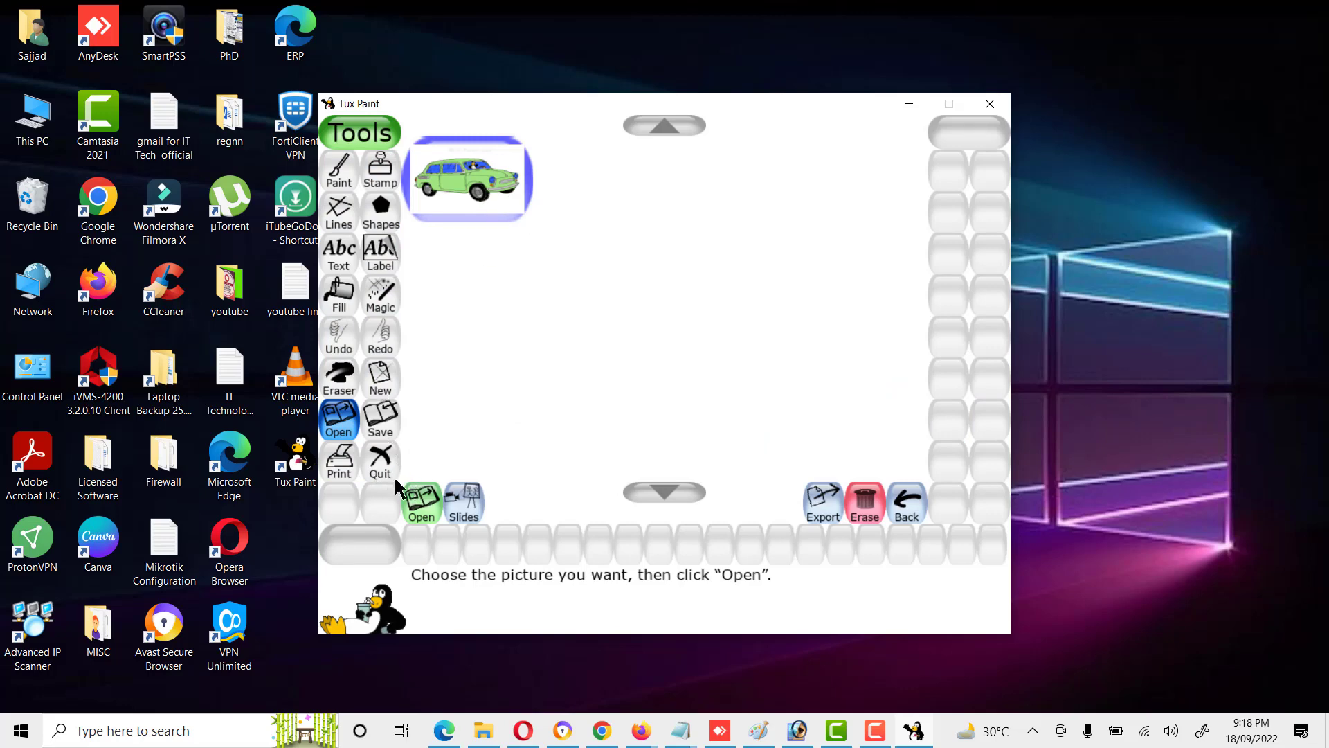
pyautogui.click(415, 496)
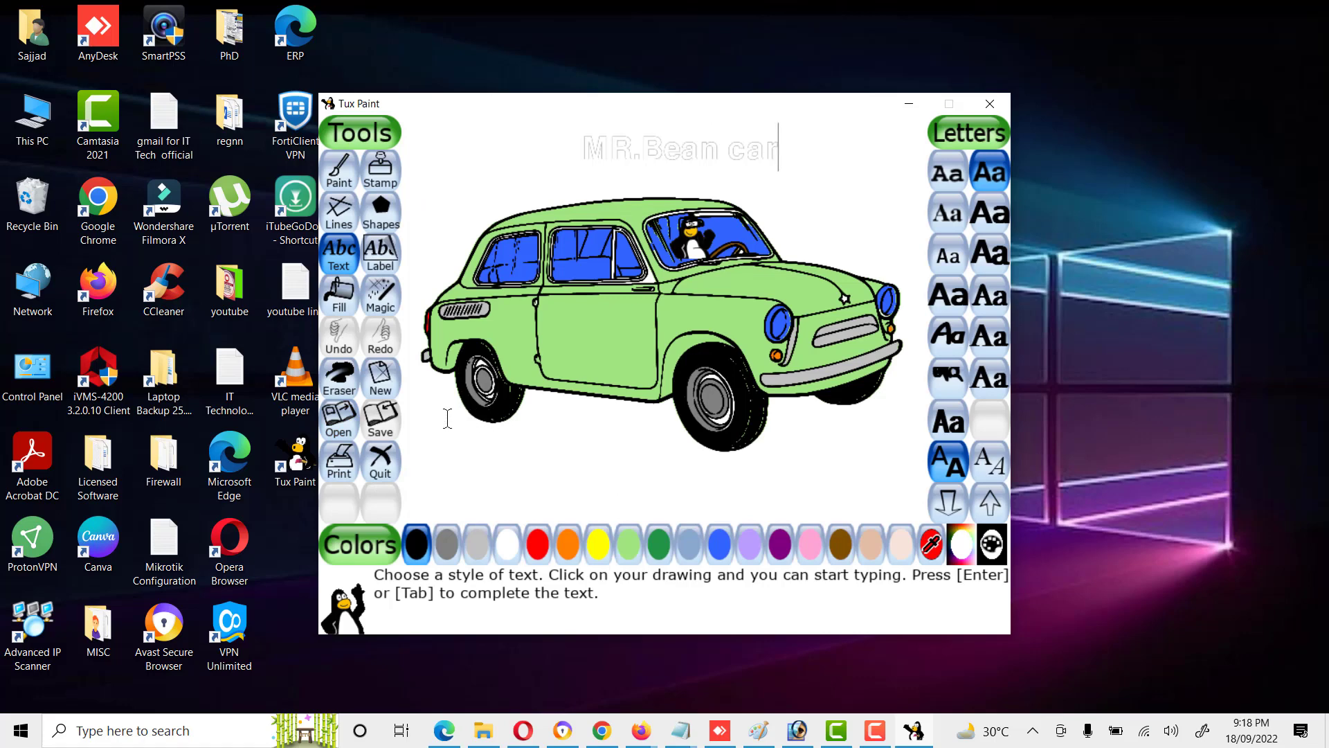
# Step: Start a new drawing from the street scene template with the man sweeping and the person gardening
pyautogui.click(392, 376)
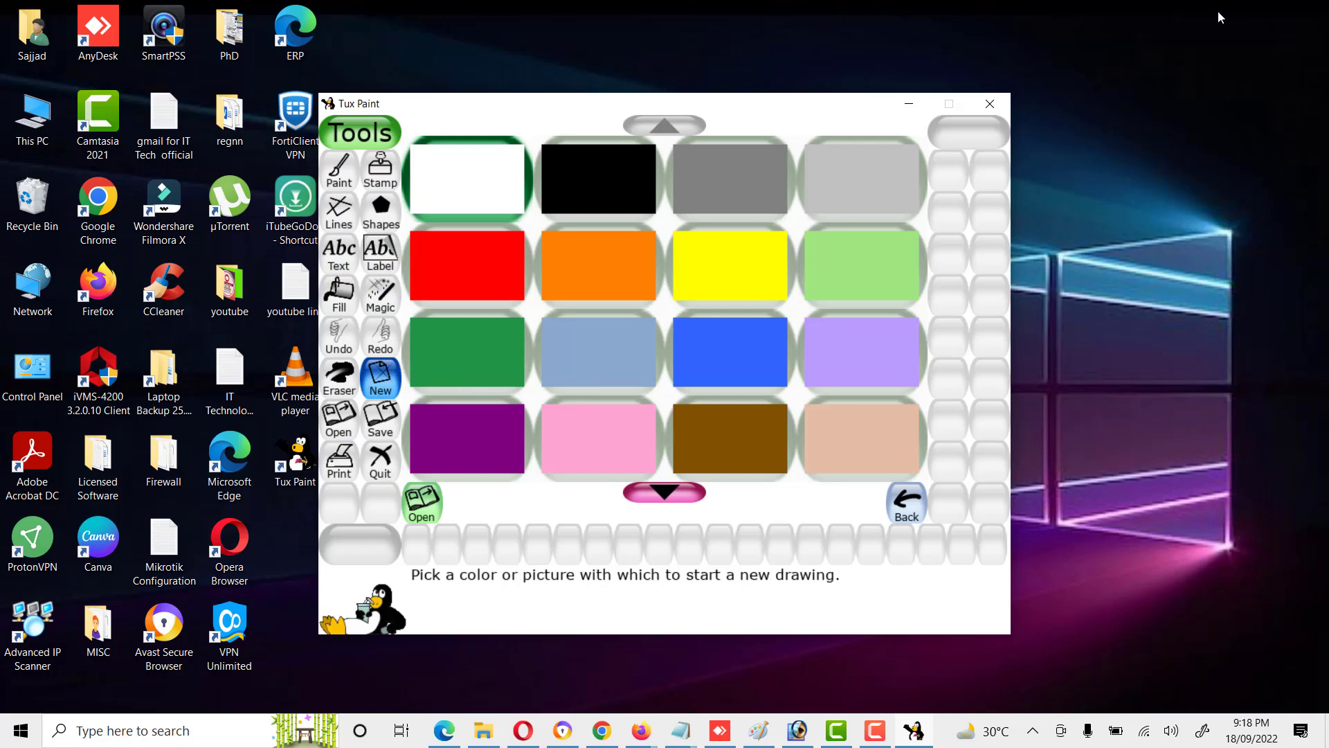
pyautogui.click(1153, 55)
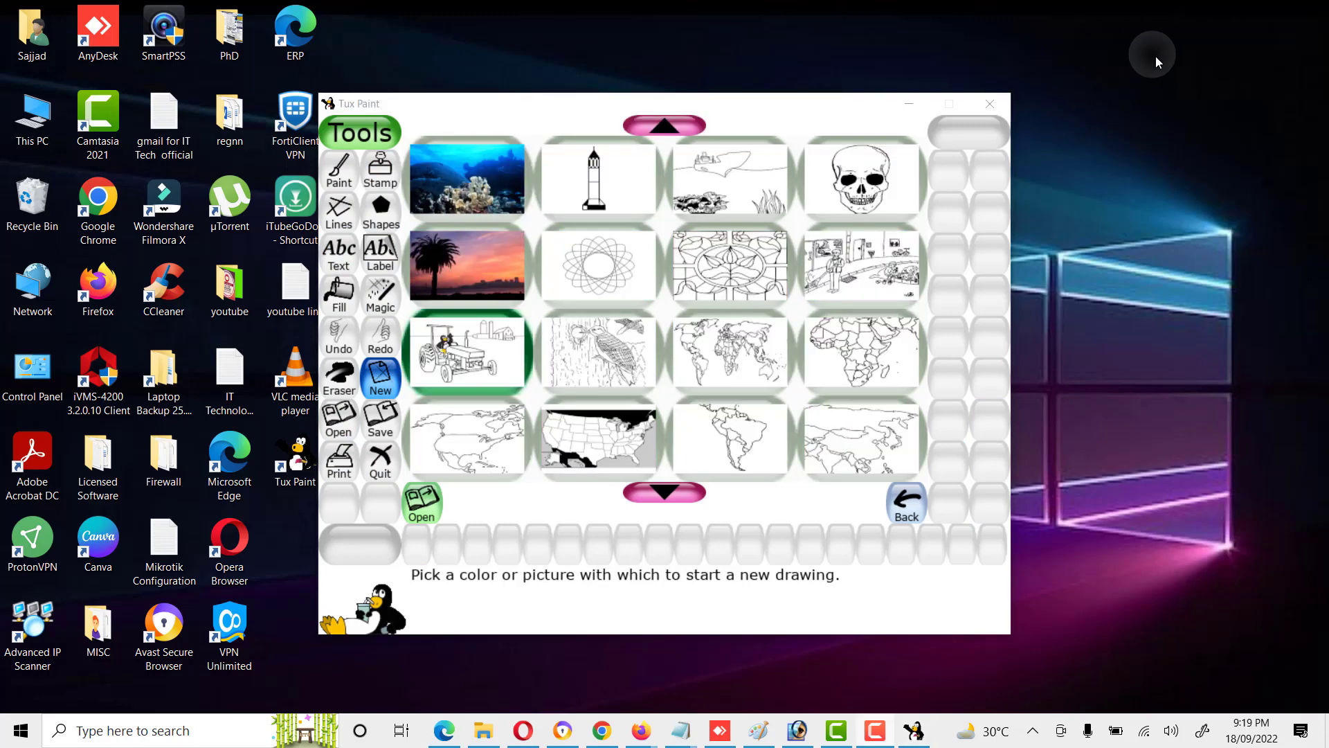
pyautogui.click(879, 265)
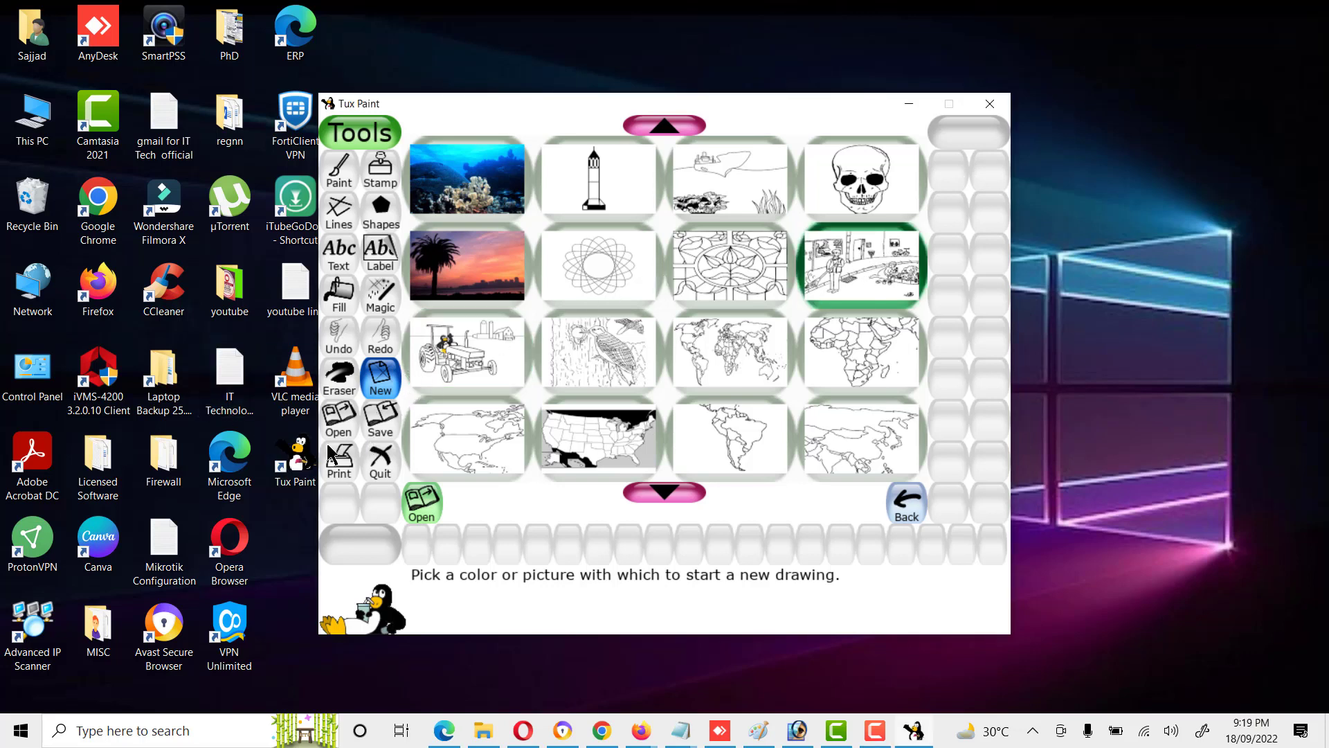
pyautogui.click(421, 502)
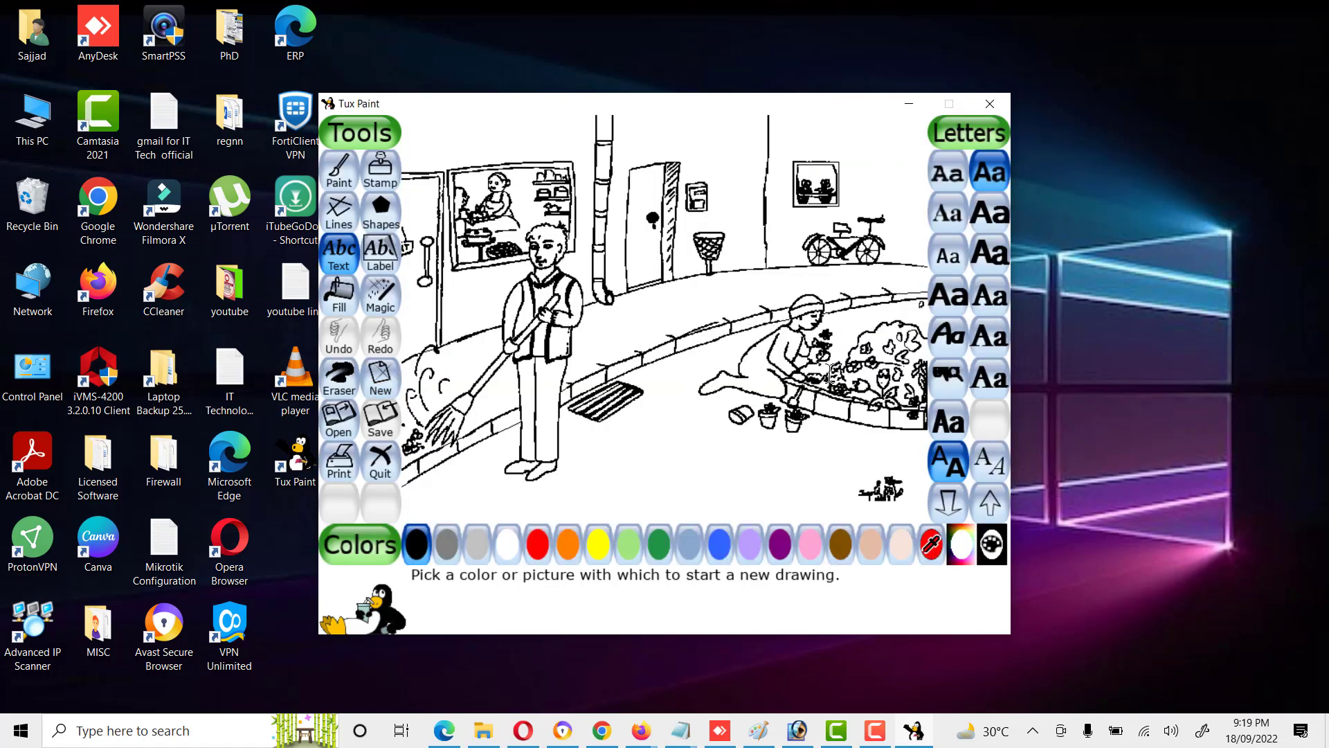
# Step: Paint the sweeping man's hair black with the smallest round brush
pyautogui.click(871, 544)
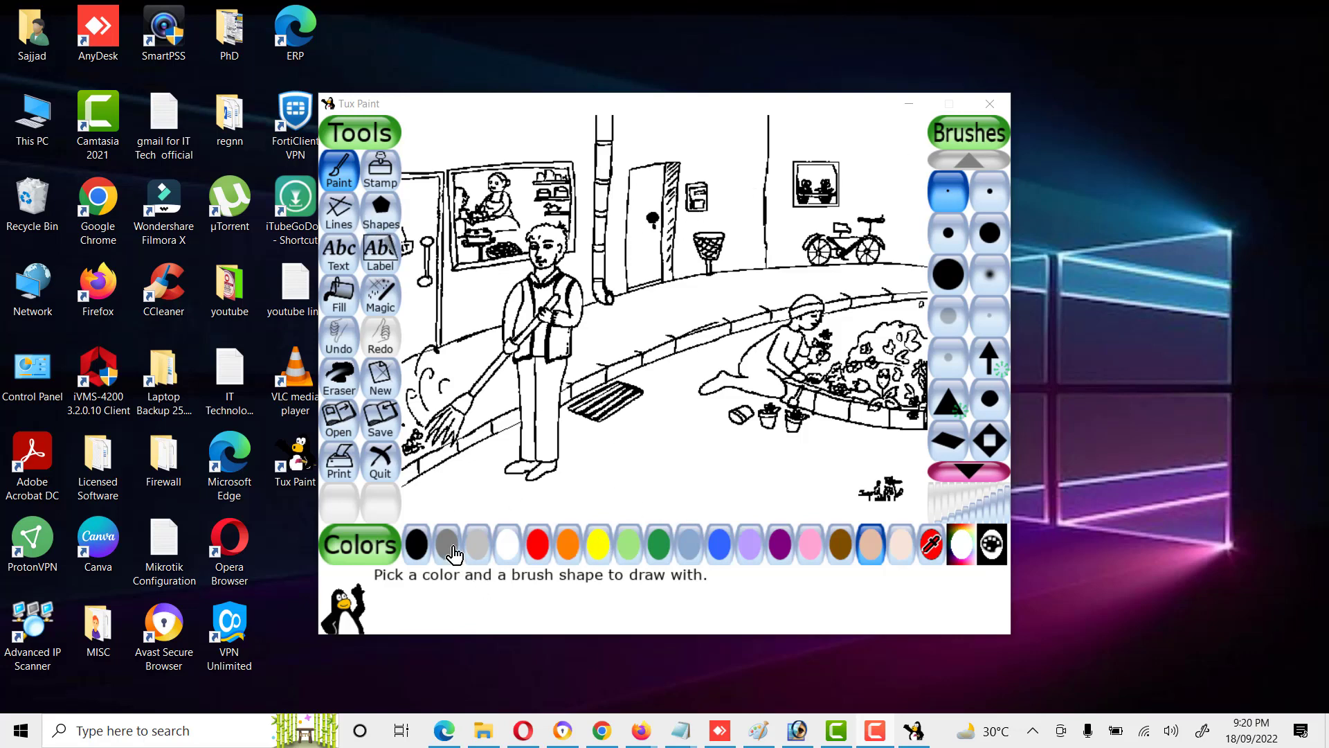
pyautogui.click(416, 559)
pyautogui.click(416, 560)
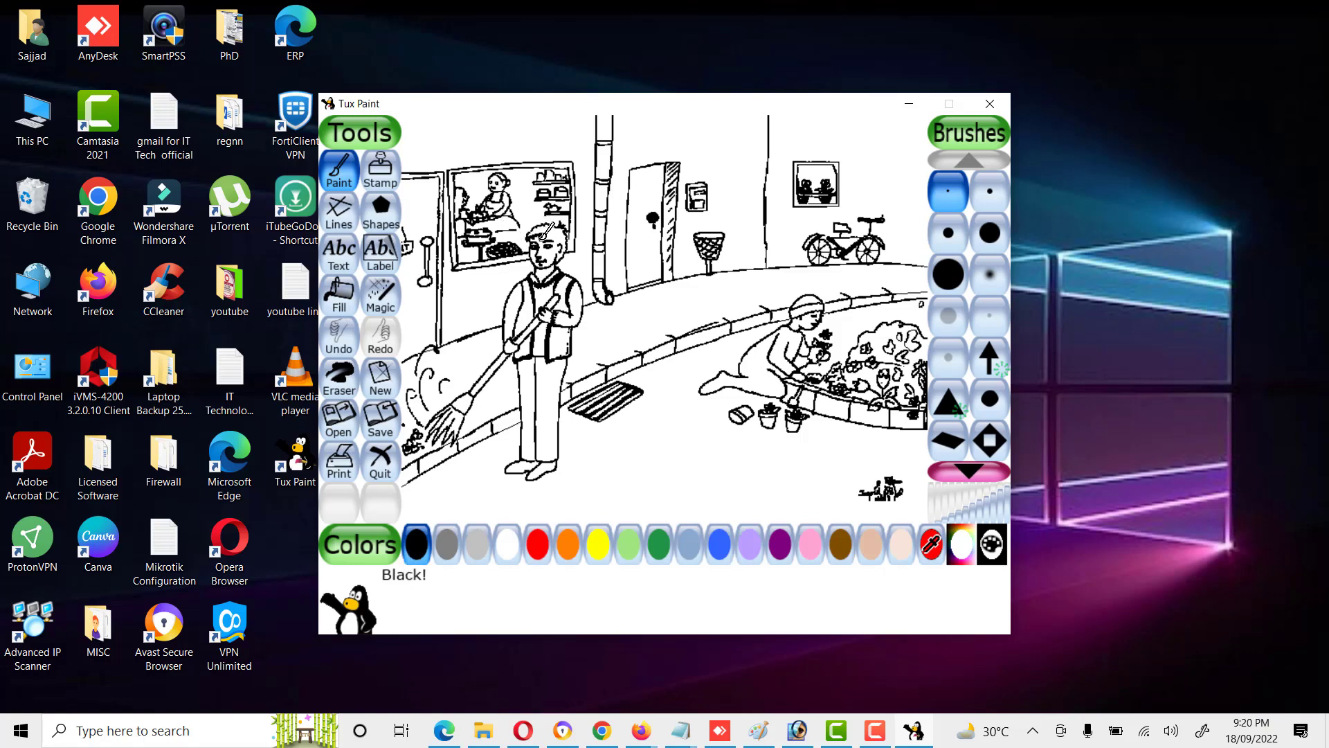
pyautogui.moveTo(544, 236)
pyautogui.mouseDown()
pyautogui.moveTo(535, 232)
pyautogui.moveTo(563, 225)
pyautogui.moveTo(561, 223)
pyautogui.mouseUp()
# Step: Paint the sweeping man's face and neck tan with the brush
pyautogui.click(866, 540)
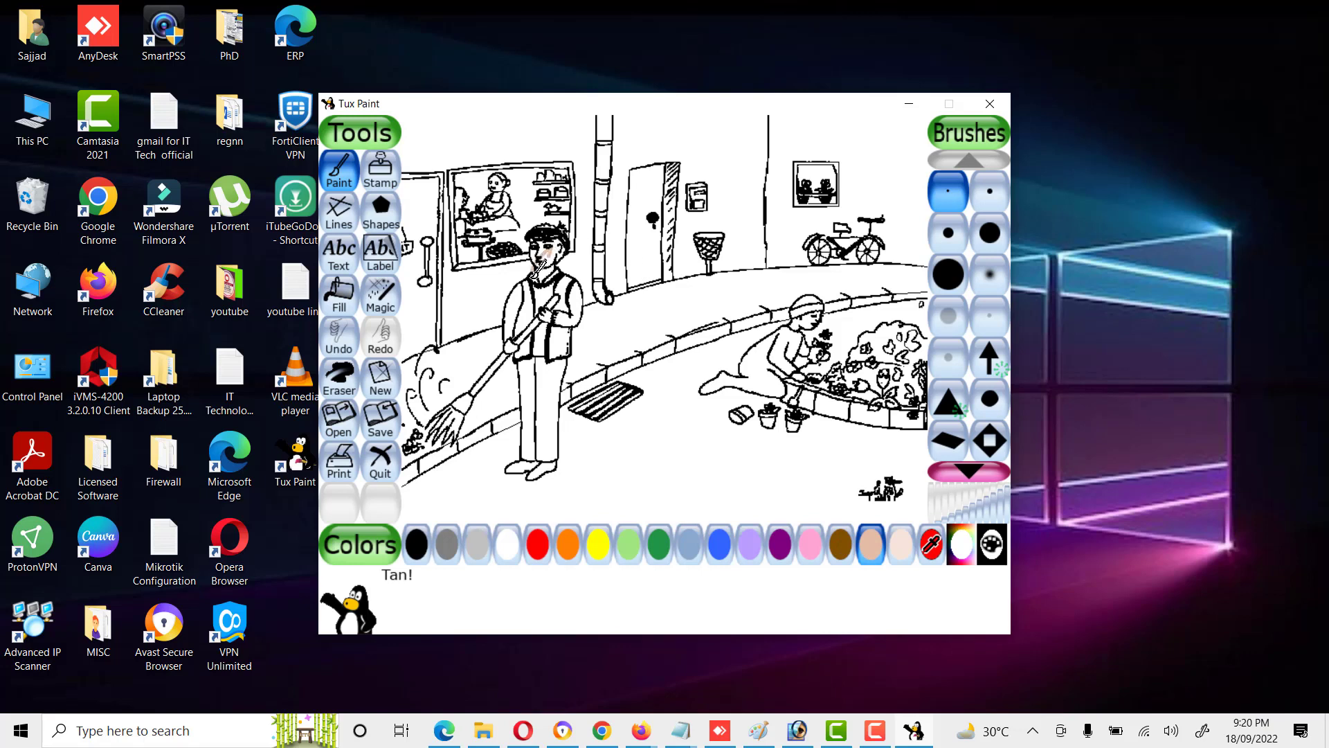
pyautogui.moveTo(537, 271); pyautogui.dragTo(563, 240)
pyautogui.moveTo(553, 247)
pyautogui.mouseDown()
pyautogui.moveTo(544, 264)
pyautogui.moveTo(542, 240)
pyautogui.mouseUp()
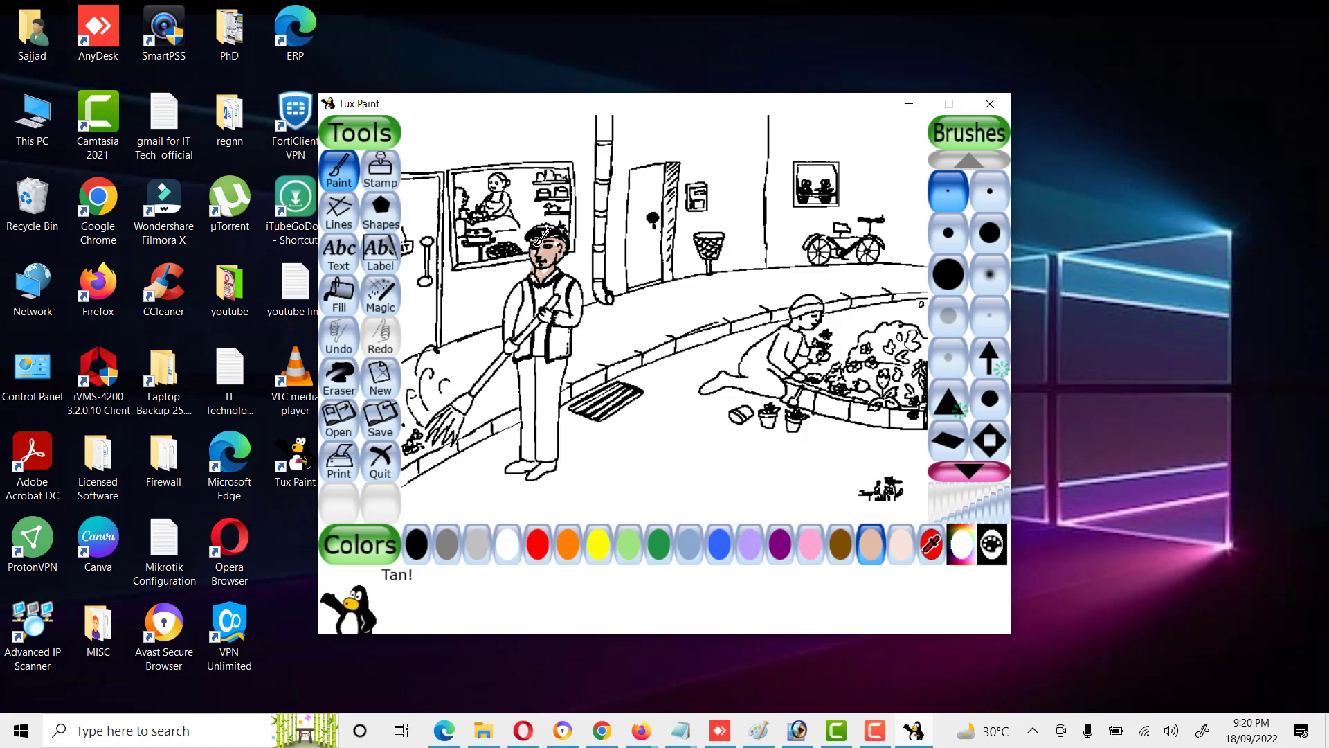
# Step: Fill both sides of the sweeping man's vest with solid blue
pyautogui.click(337, 299)
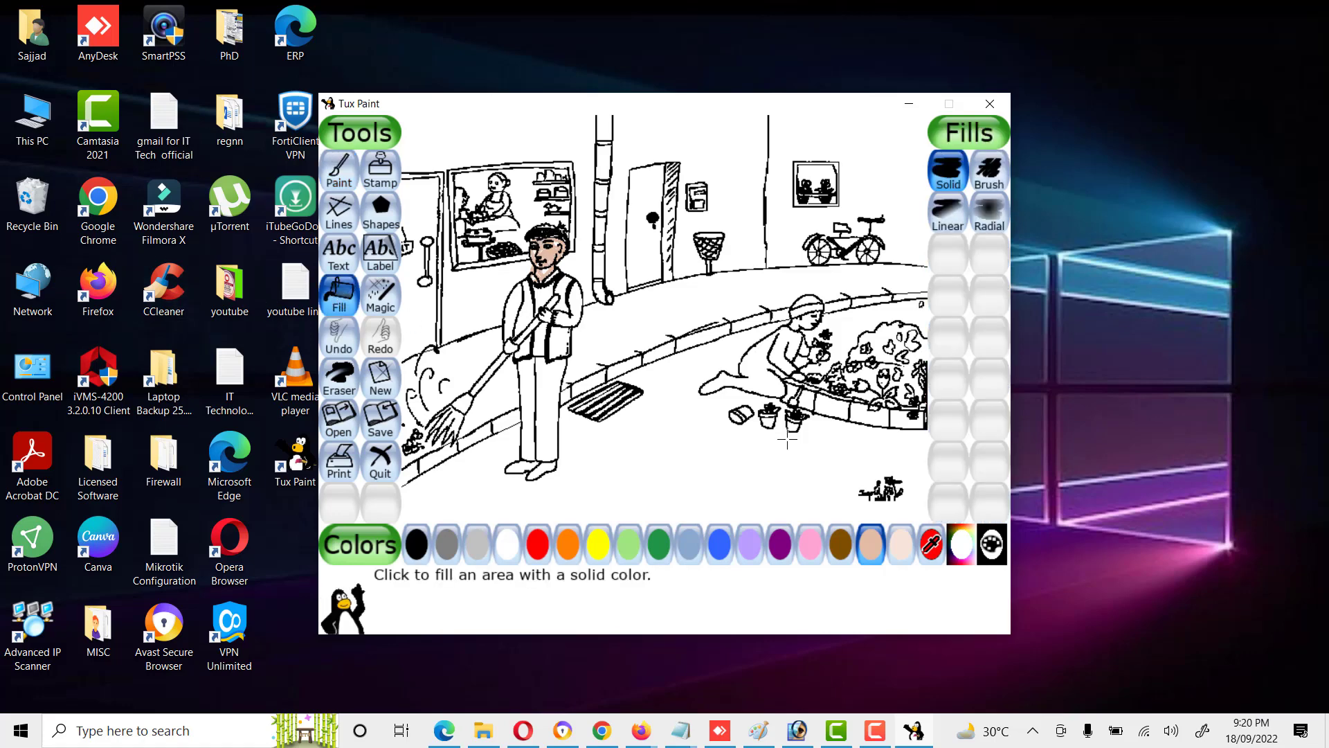
pyautogui.click(717, 548)
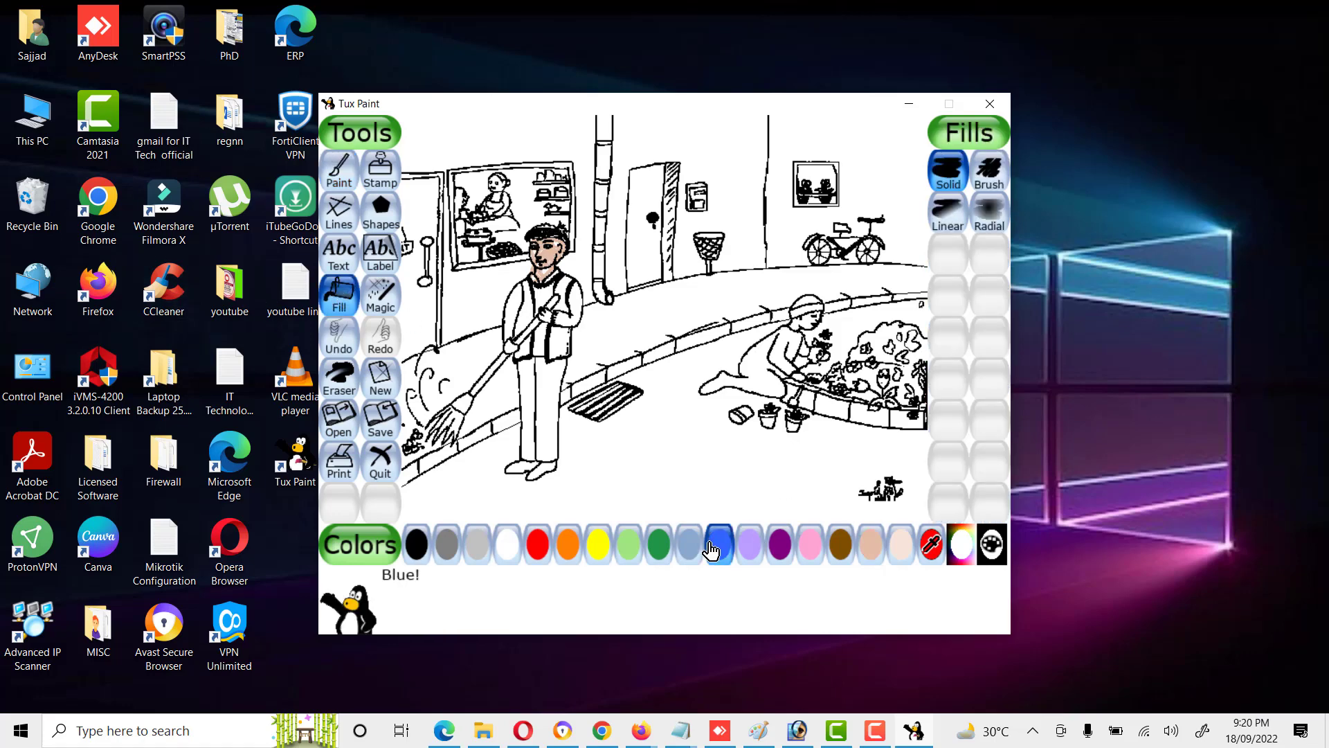
pyautogui.click(559, 345)
pyautogui.click(525, 310)
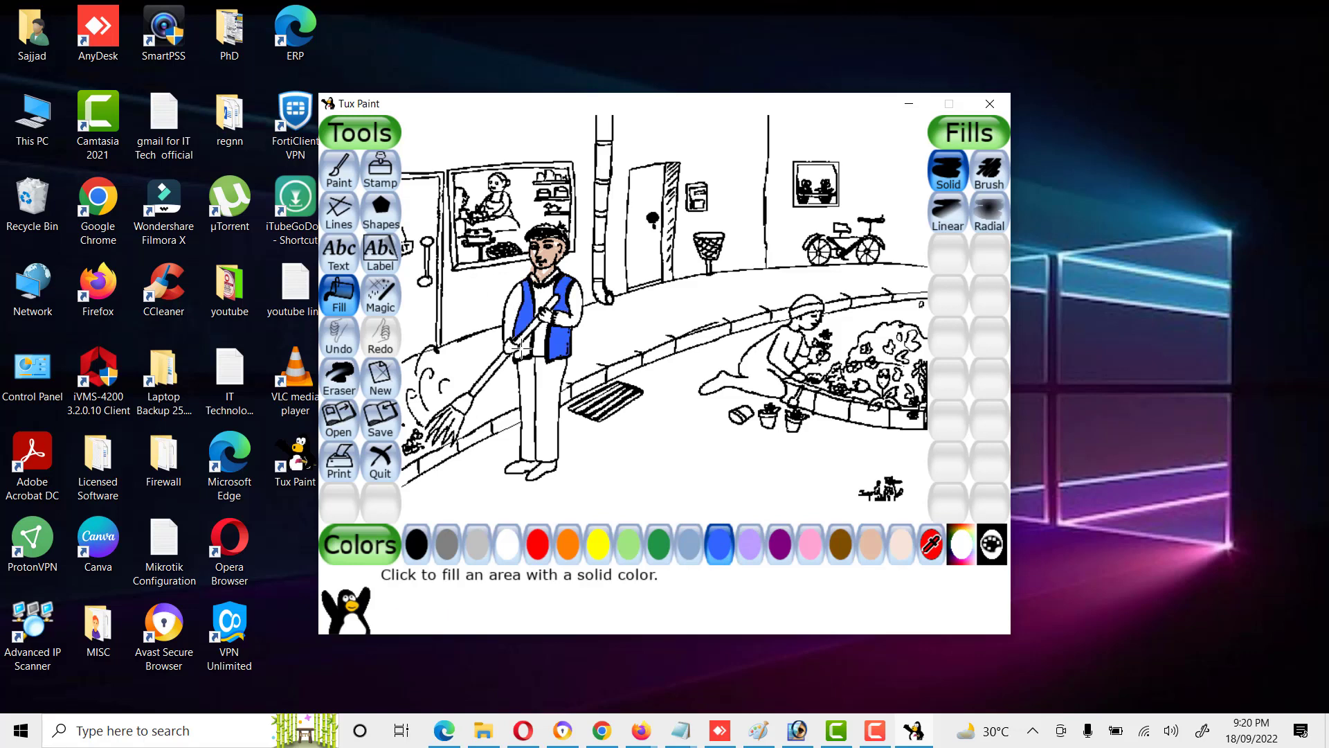
# Step: Fill the sweeping man's shirt and one sleeve with light green, and try to fill the other sleeve the same way
pyautogui.click(630, 546)
pyautogui.click(542, 303)
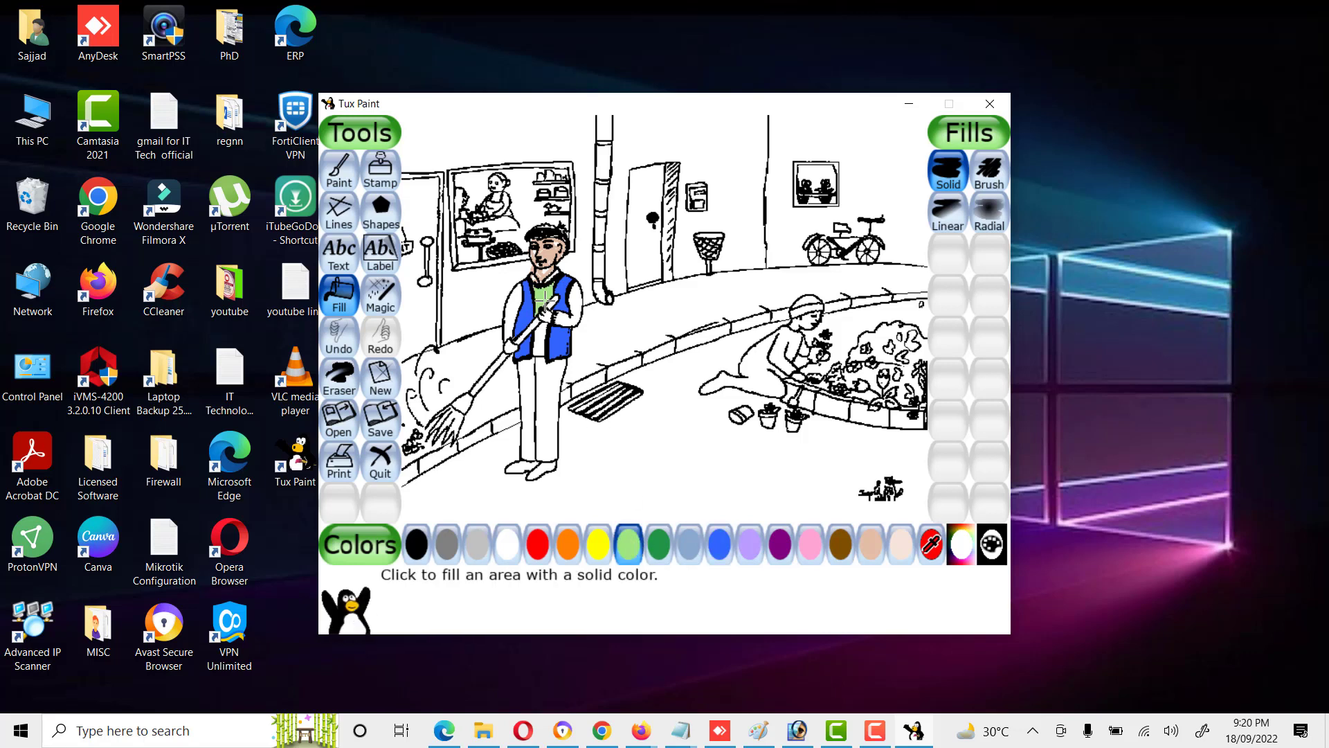
pyautogui.click(542, 345)
pyautogui.click(510, 304)
pyautogui.click(569, 315)
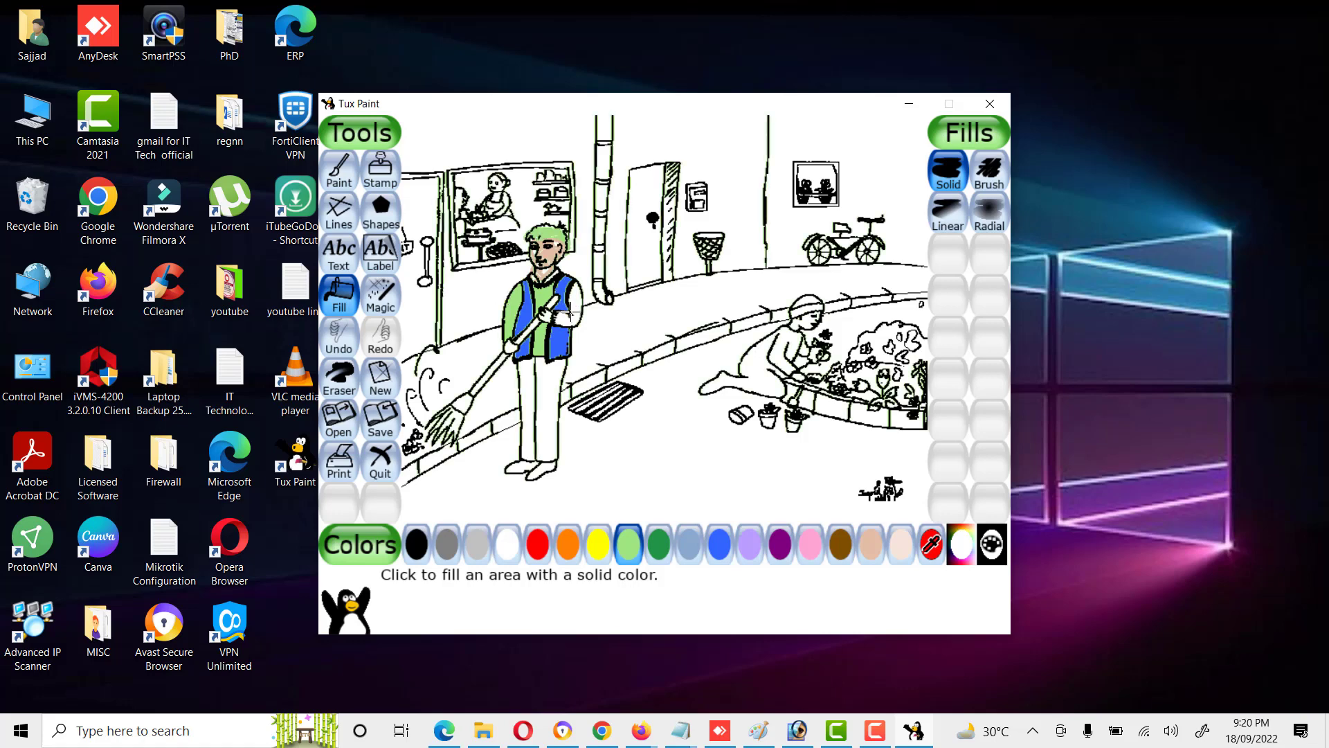
# Step: Undo the stray light green fill on the sweeping man's hair and fill his remaining white sleeve with light green
pyautogui.hotkey('ctrl', 'z')
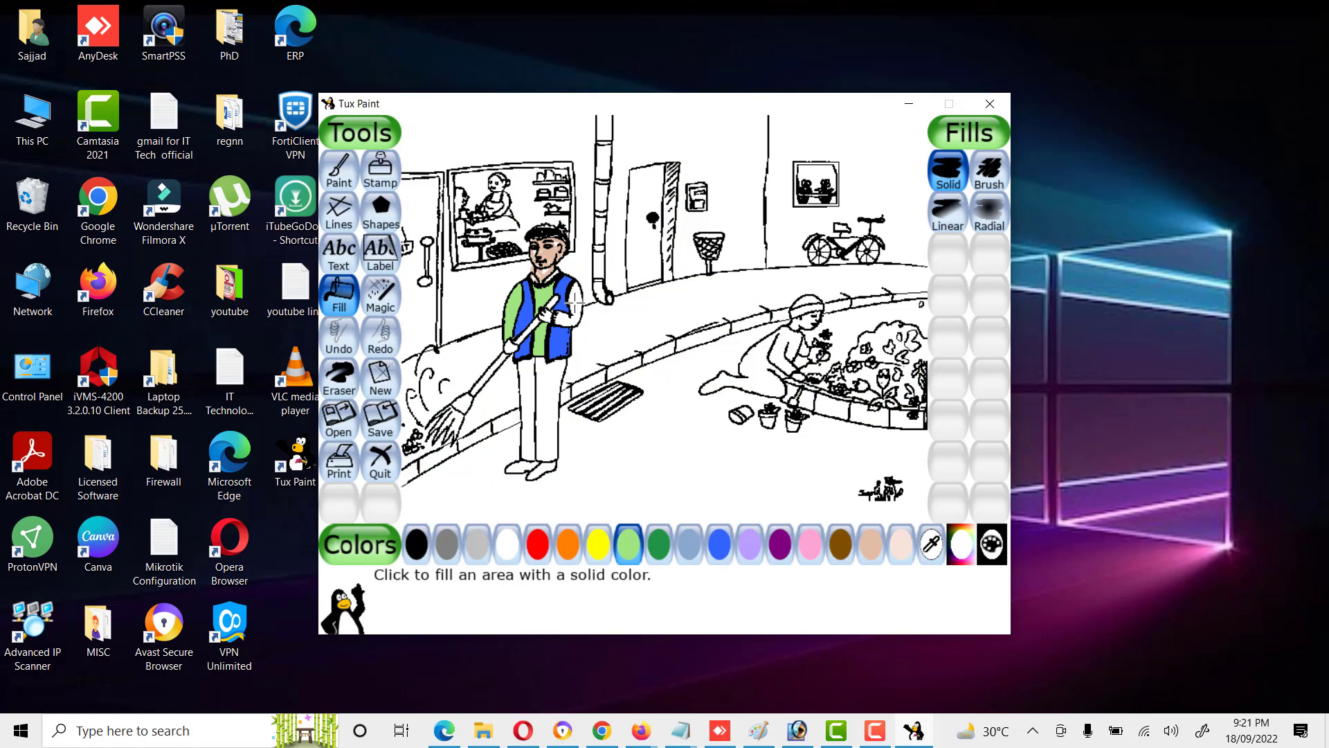
pyautogui.click(349, 302)
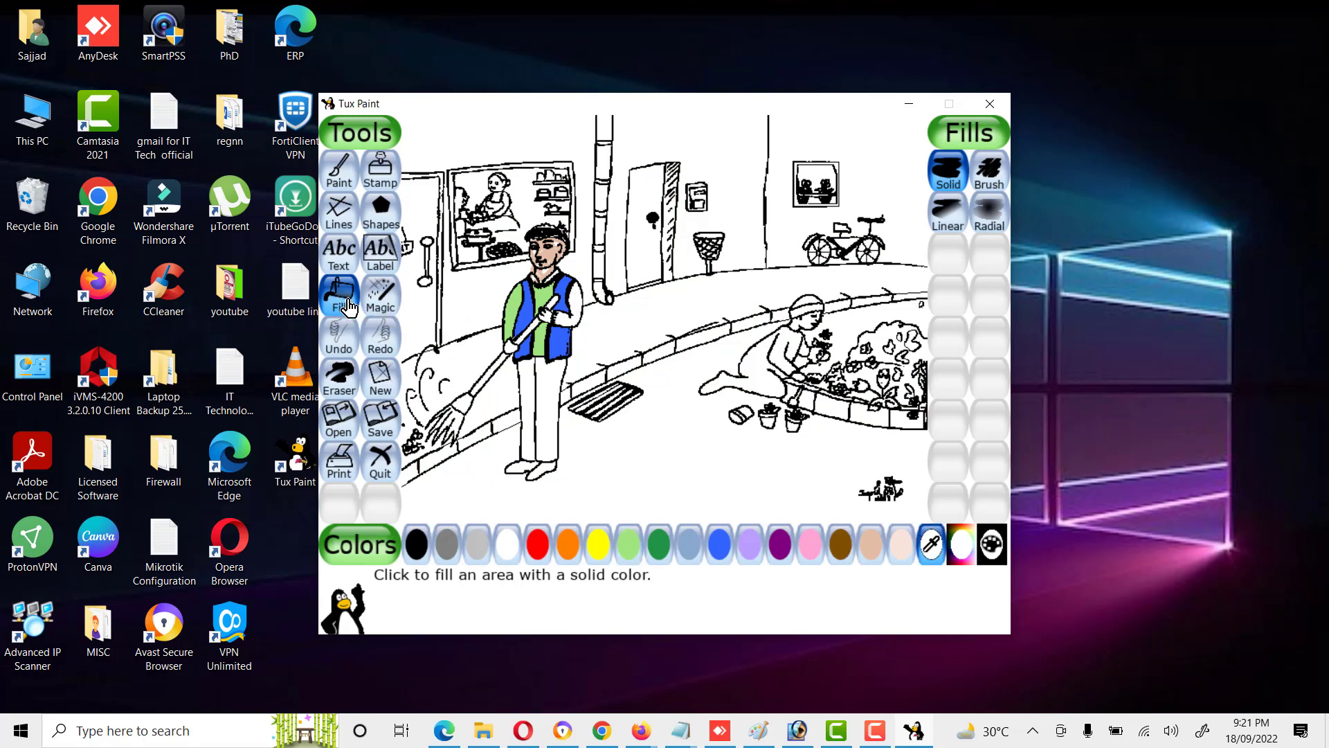
pyautogui.click(629, 545)
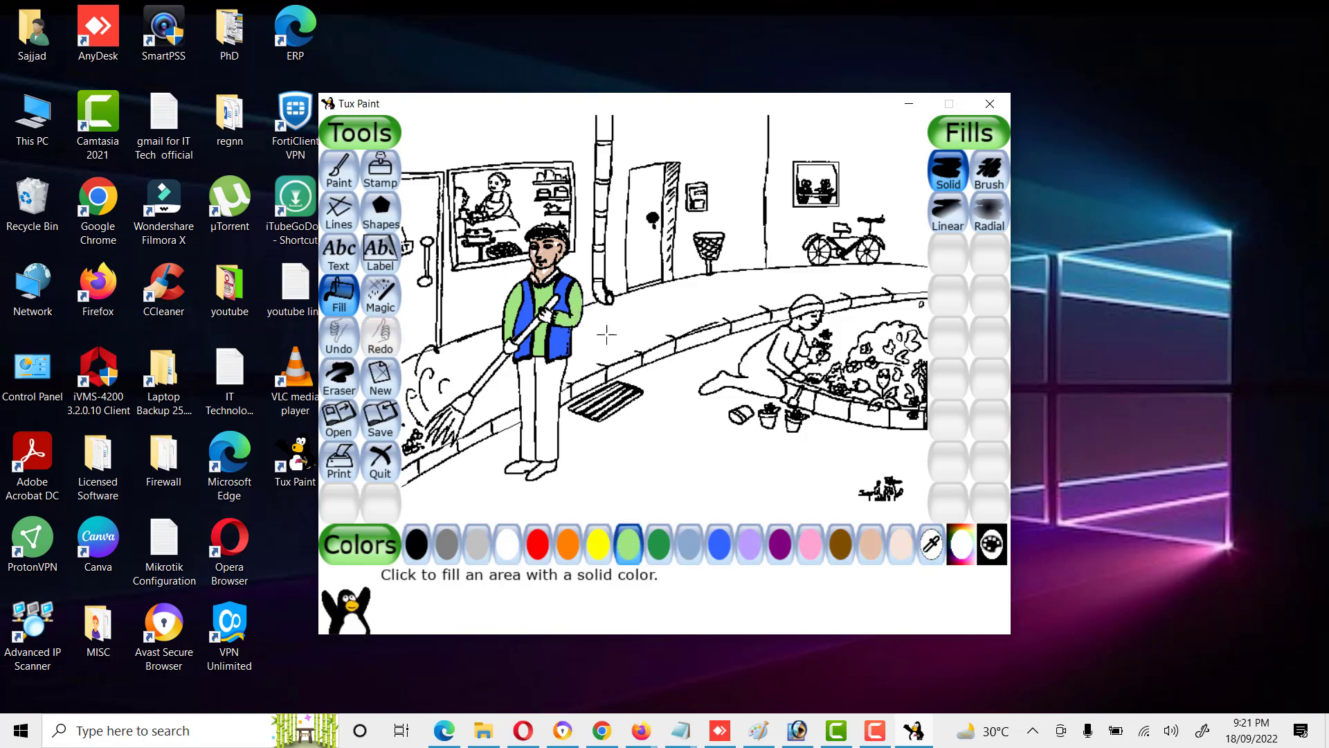
# Step: Fill the sweeping man's hands with tan and the lower part of the broom handle with brown
pyautogui.click(871, 545)
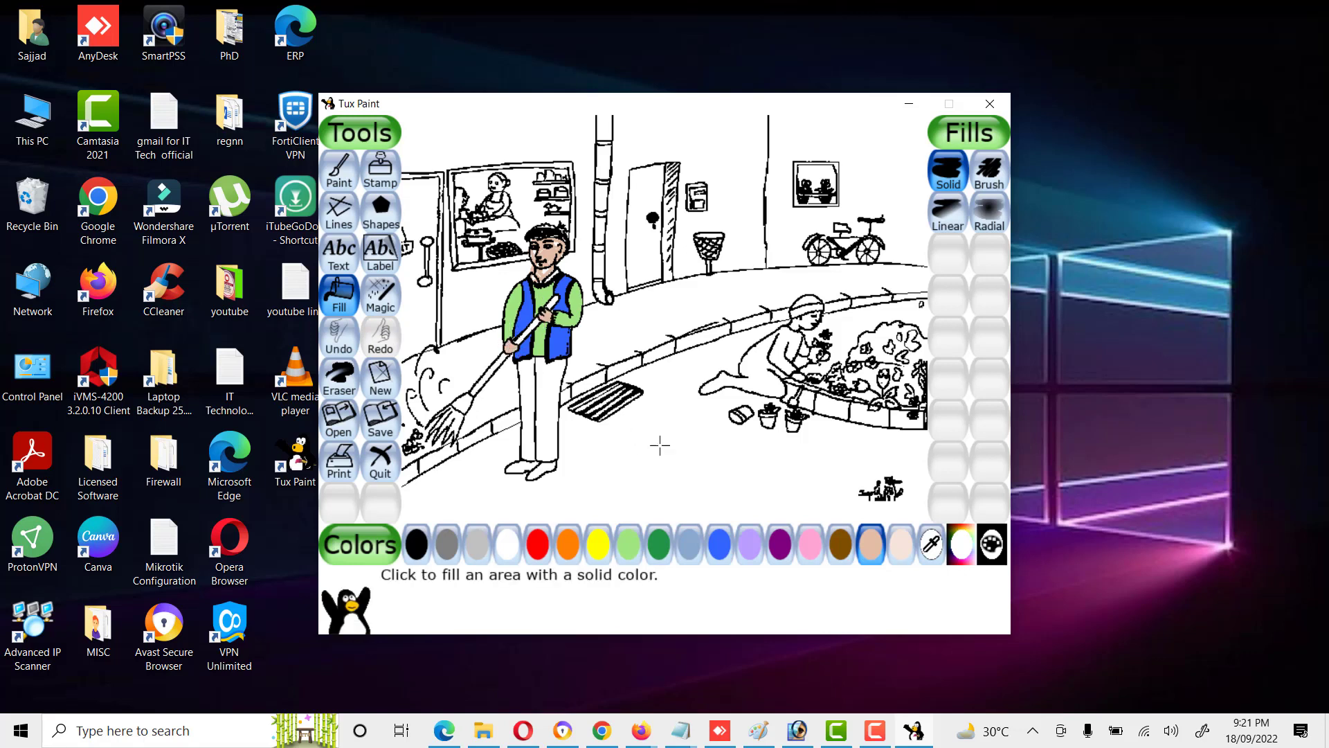
pyautogui.click(841, 545)
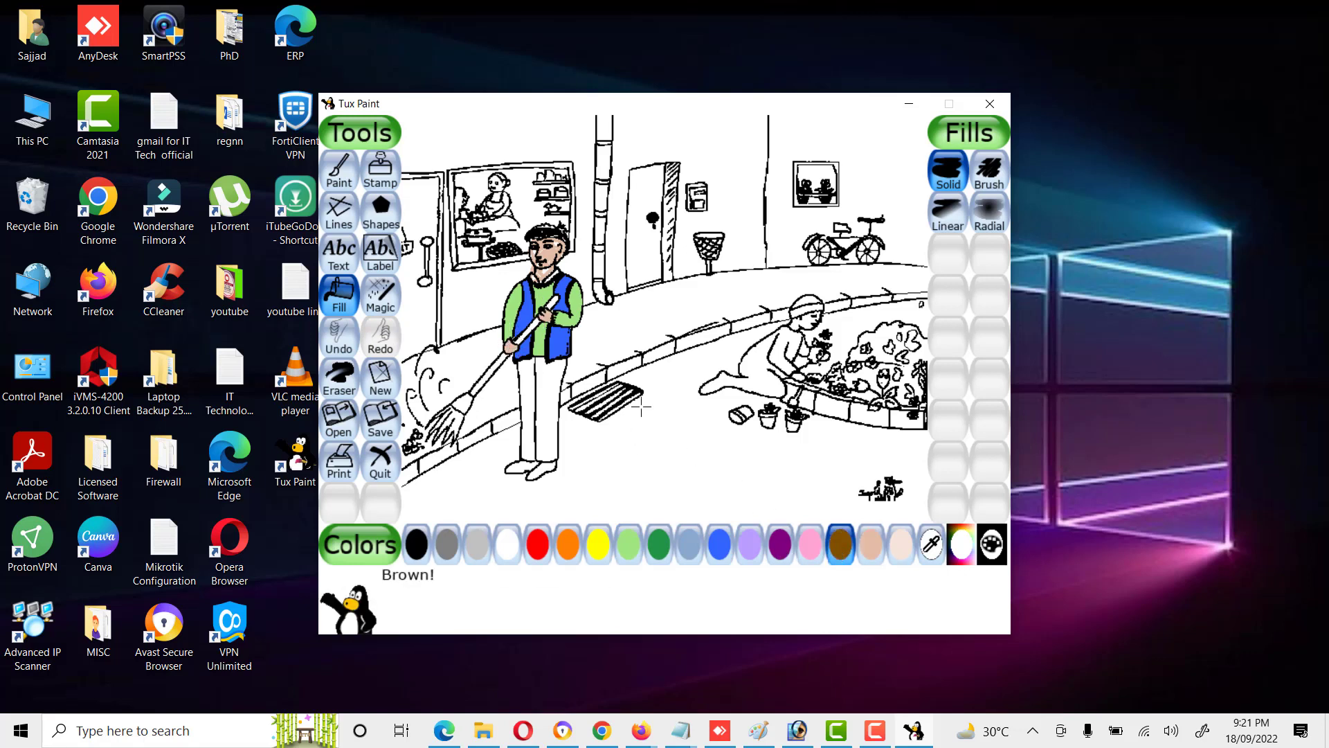
pyautogui.click(488, 374)
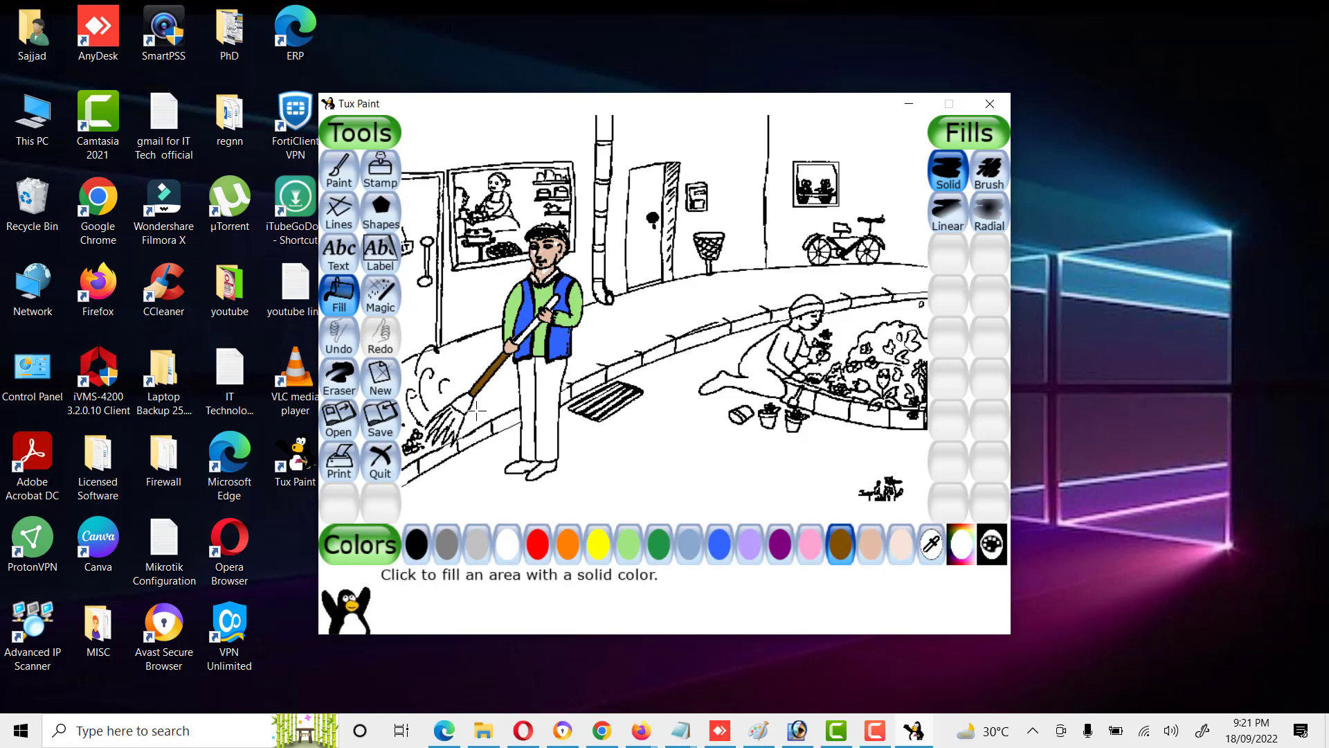
# Step: Fill the broom's bristles with tan and the upper part of its handle with brown
pyautogui.click(872, 552)
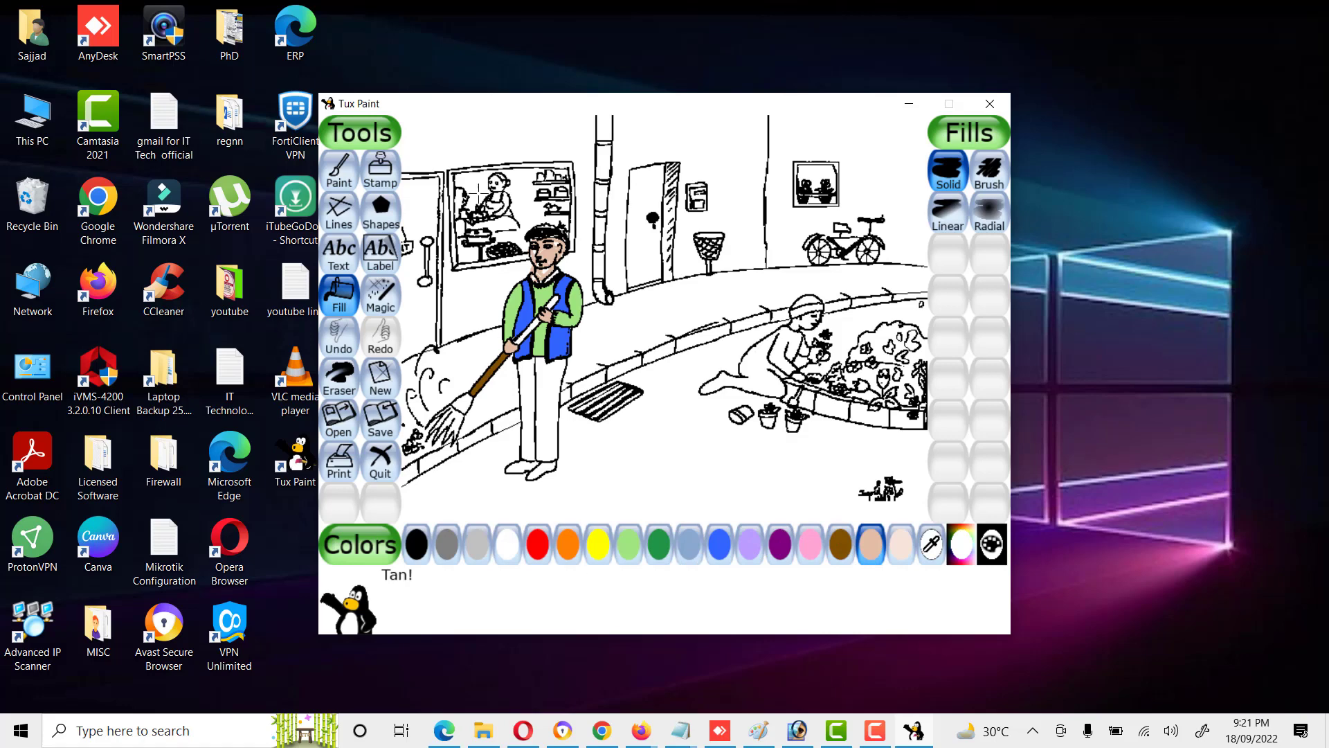
pyautogui.click(471, 396)
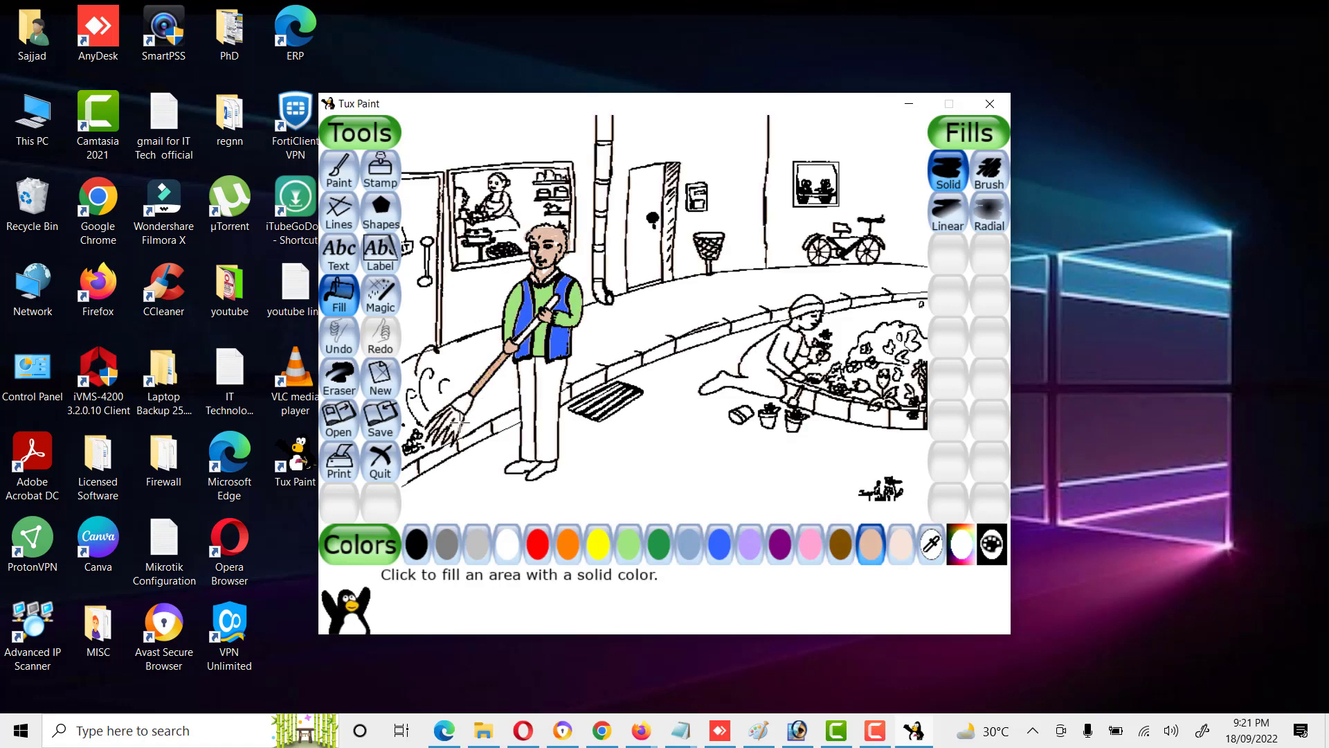
pyautogui.hotkey('ctrl', 'z')
pyautogui.click(462, 404)
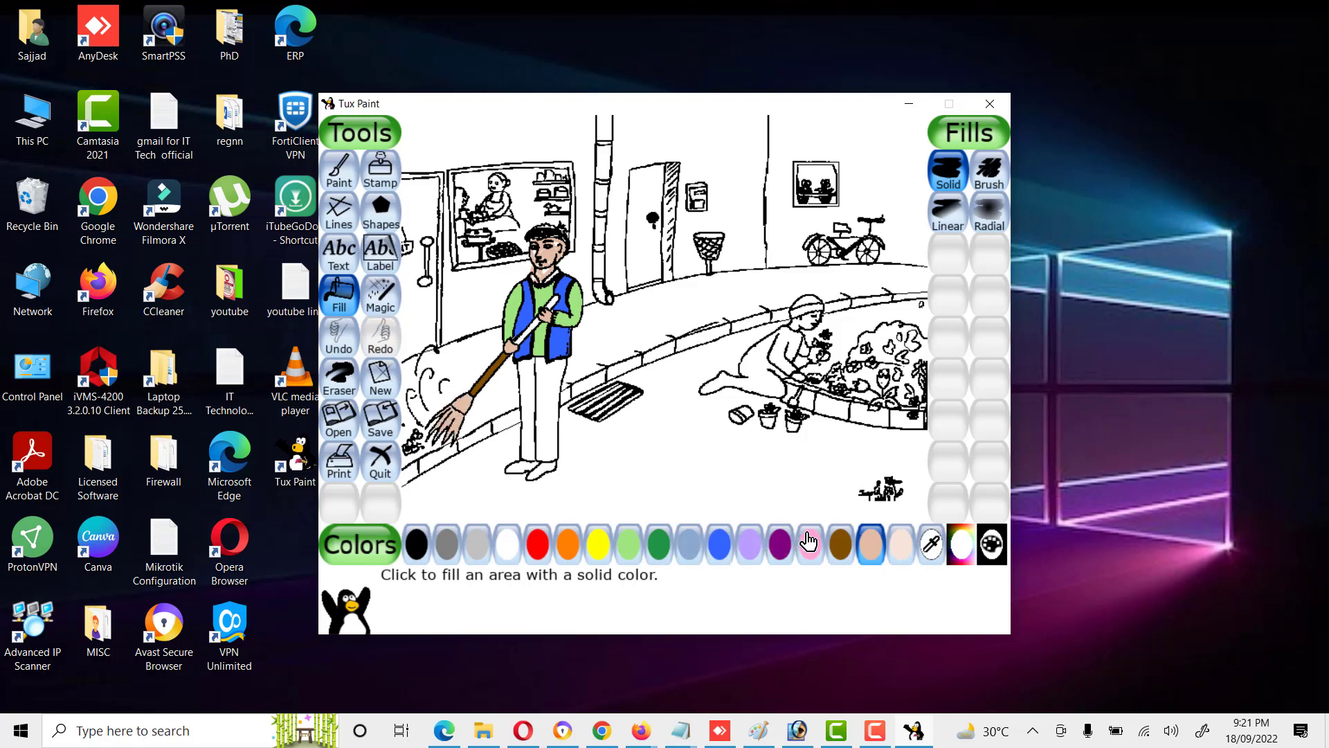
pyautogui.click(839, 544)
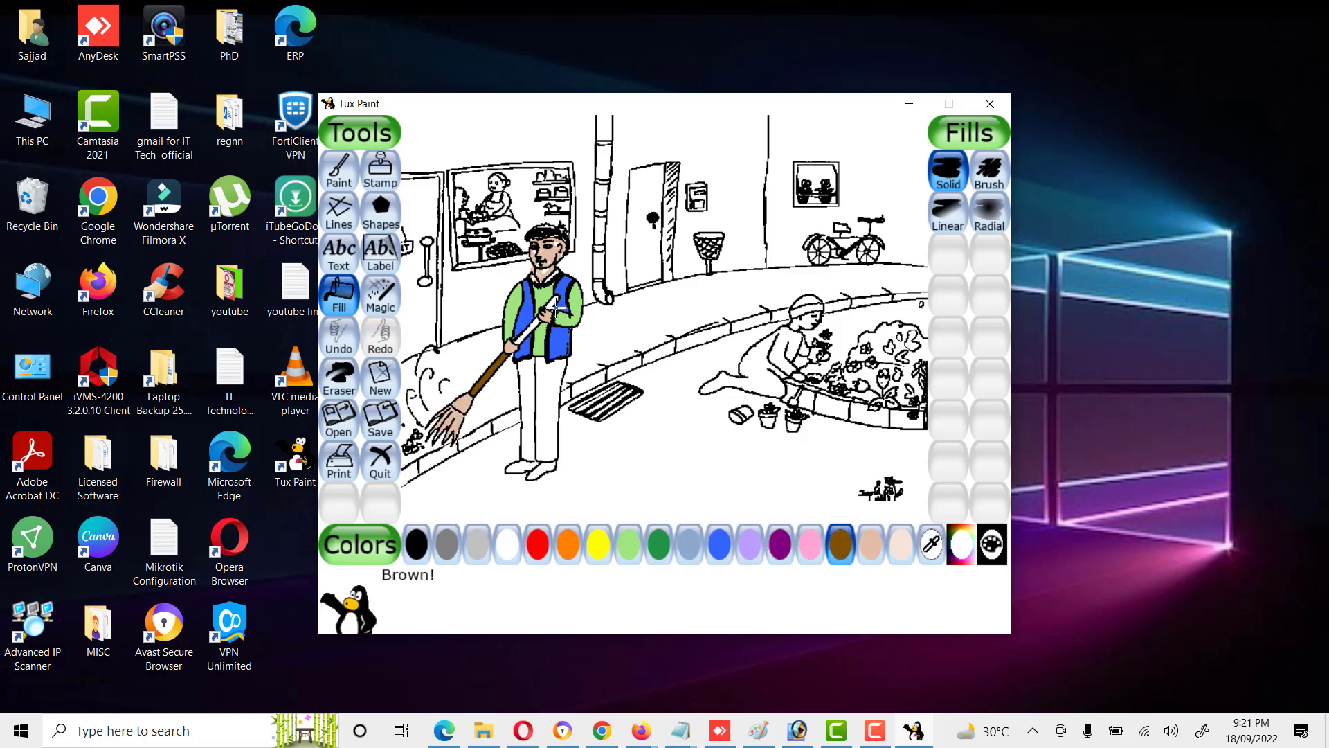
pyautogui.click(524, 333)
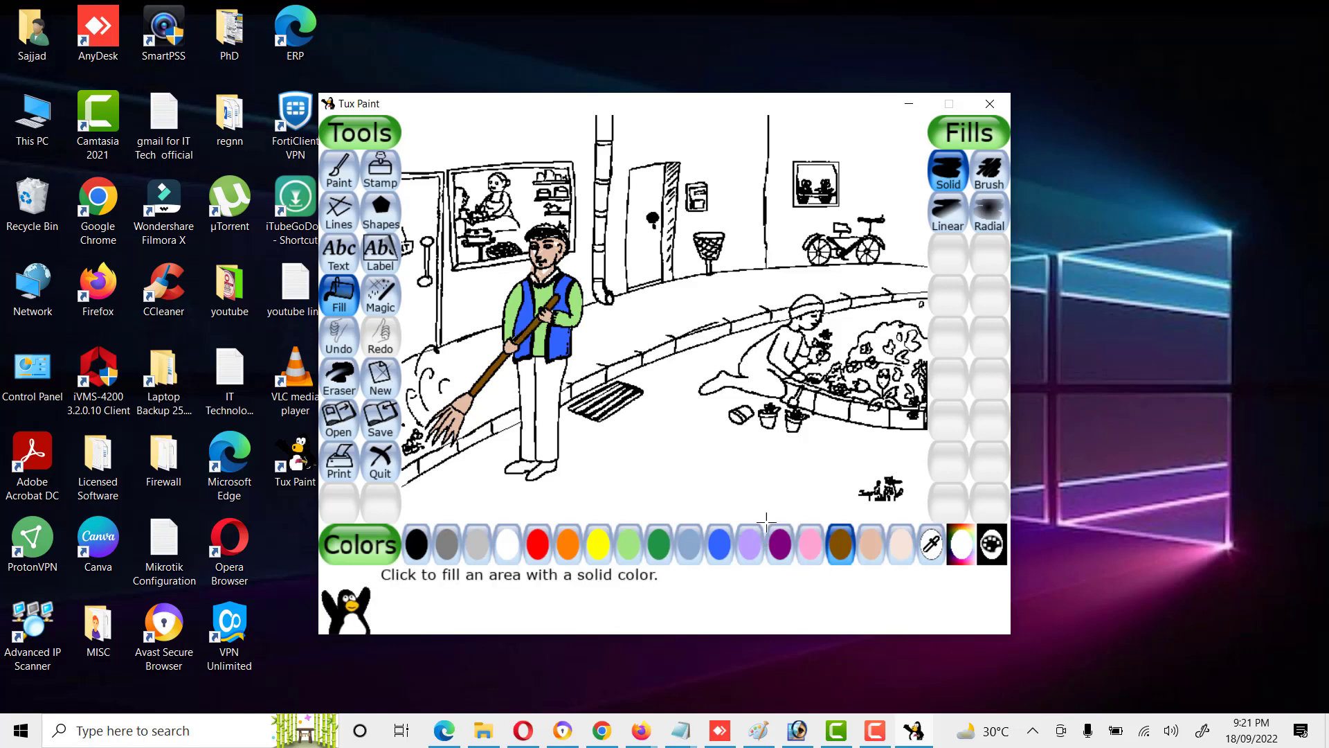
# Step: Fill both legs of the sweeping man's trousers with solid blue, undoing any fill that lands on the outlines
pyautogui.click(713, 541)
pyautogui.click(544, 403)
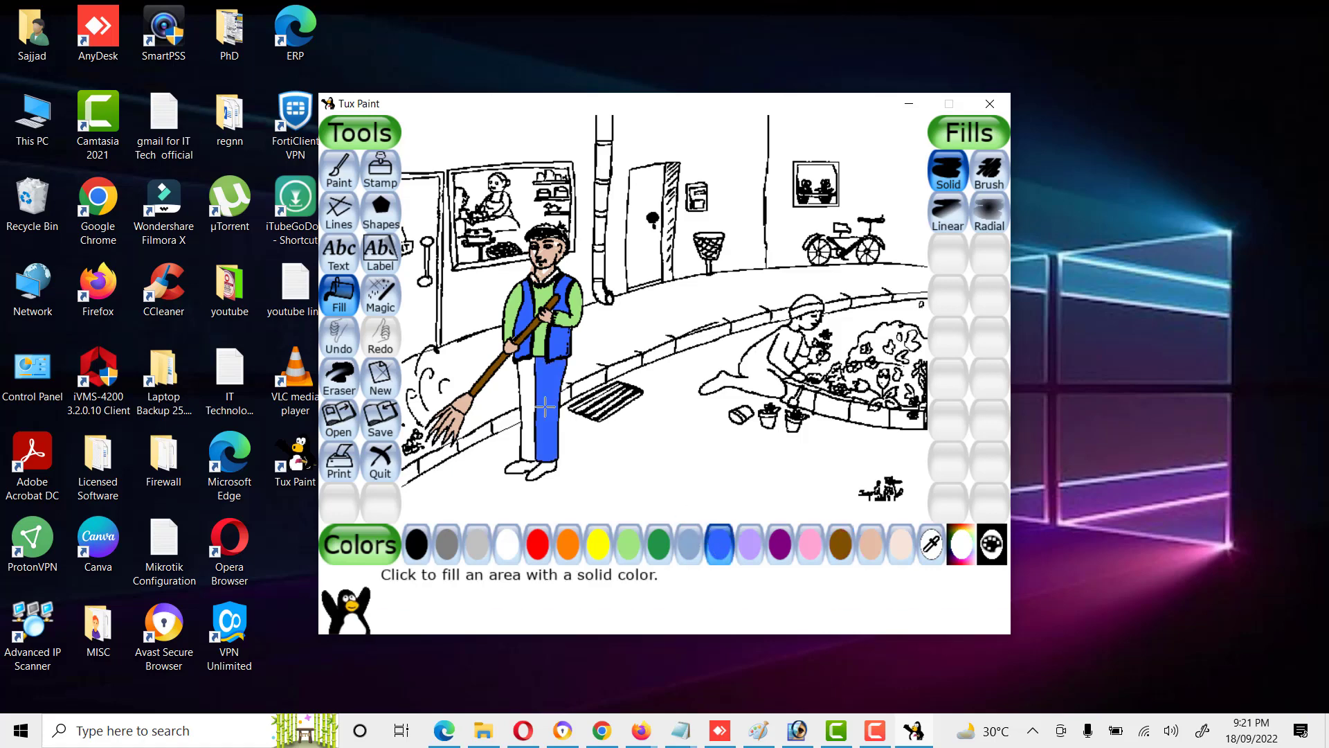
pyautogui.click(519, 403)
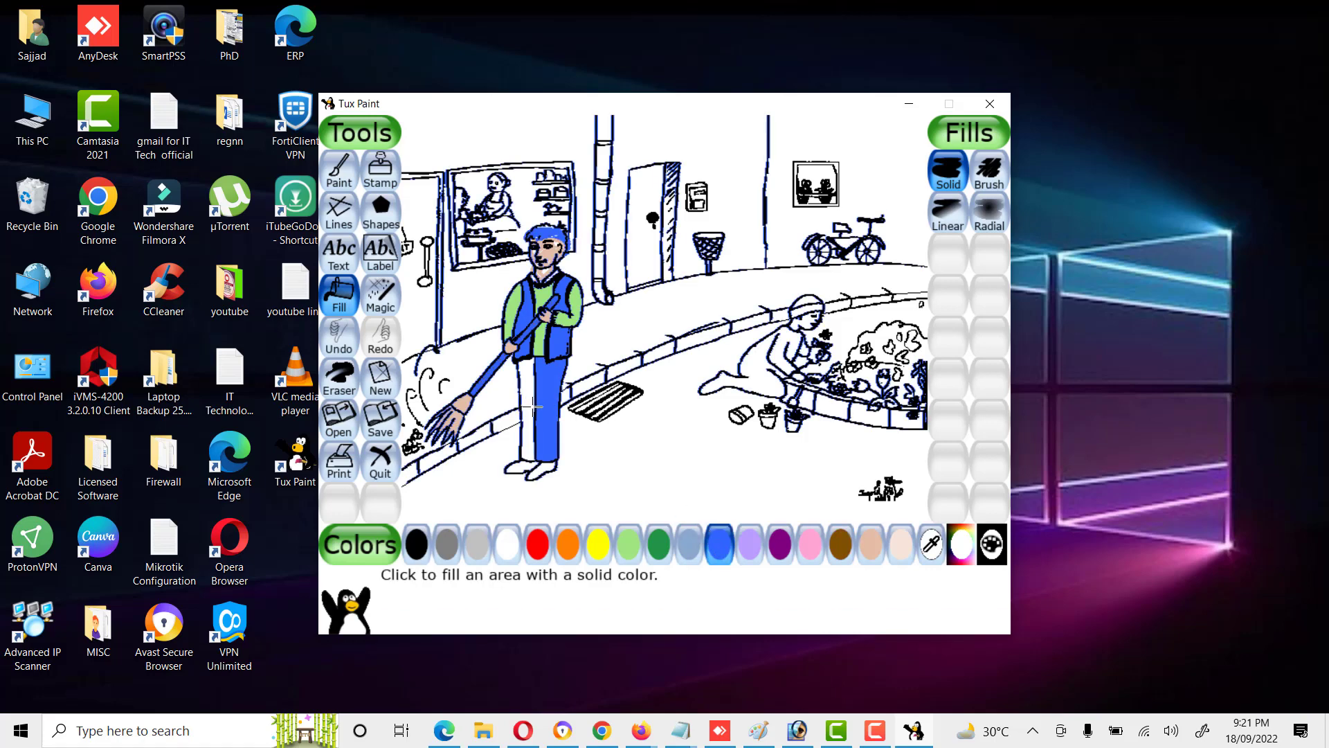
pyautogui.hotkey('ctrl', 'z')
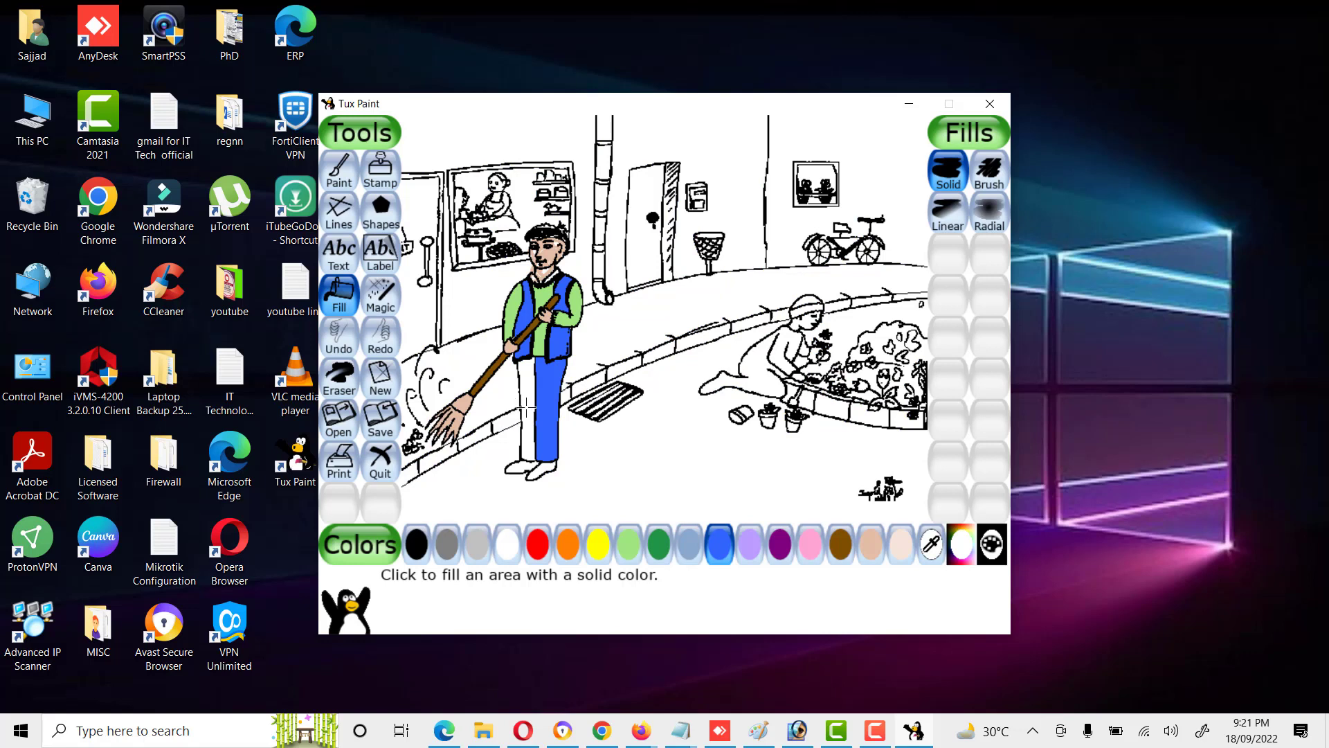
pyautogui.click(713, 540)
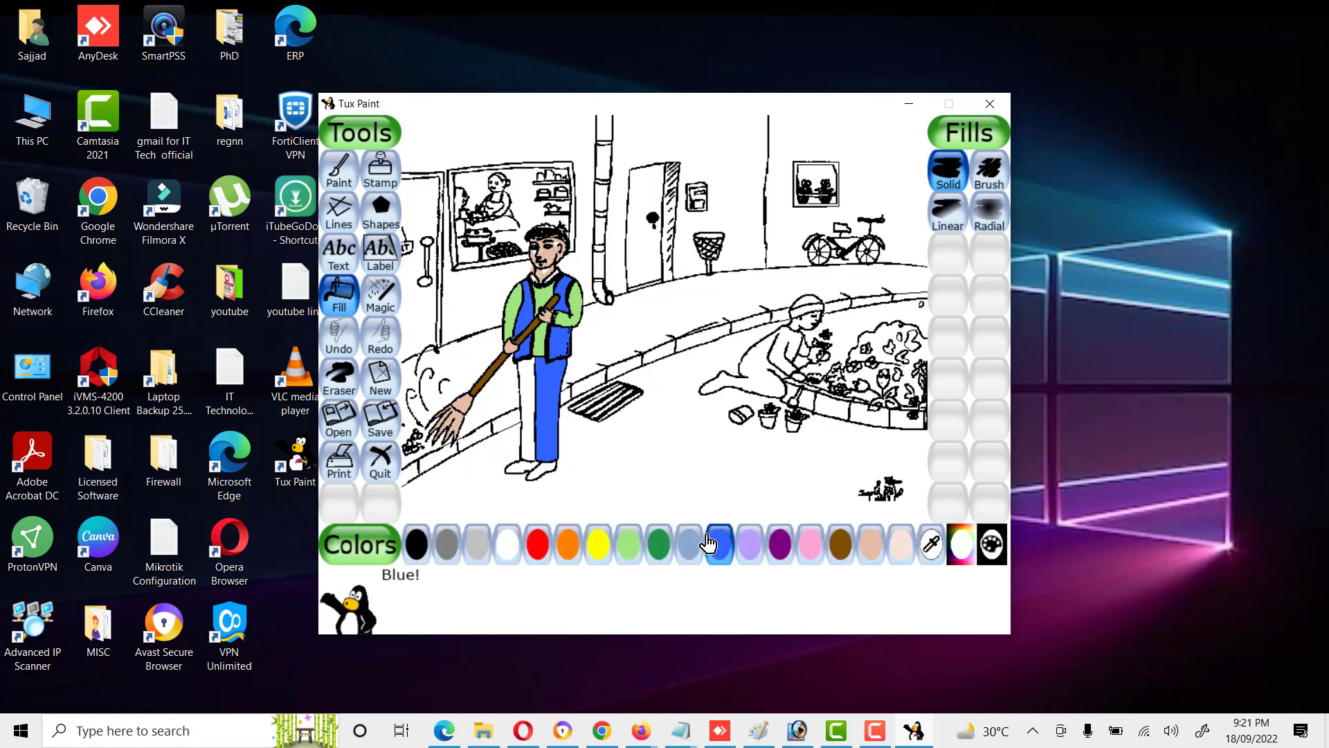
pyautogui.click(526, 411)
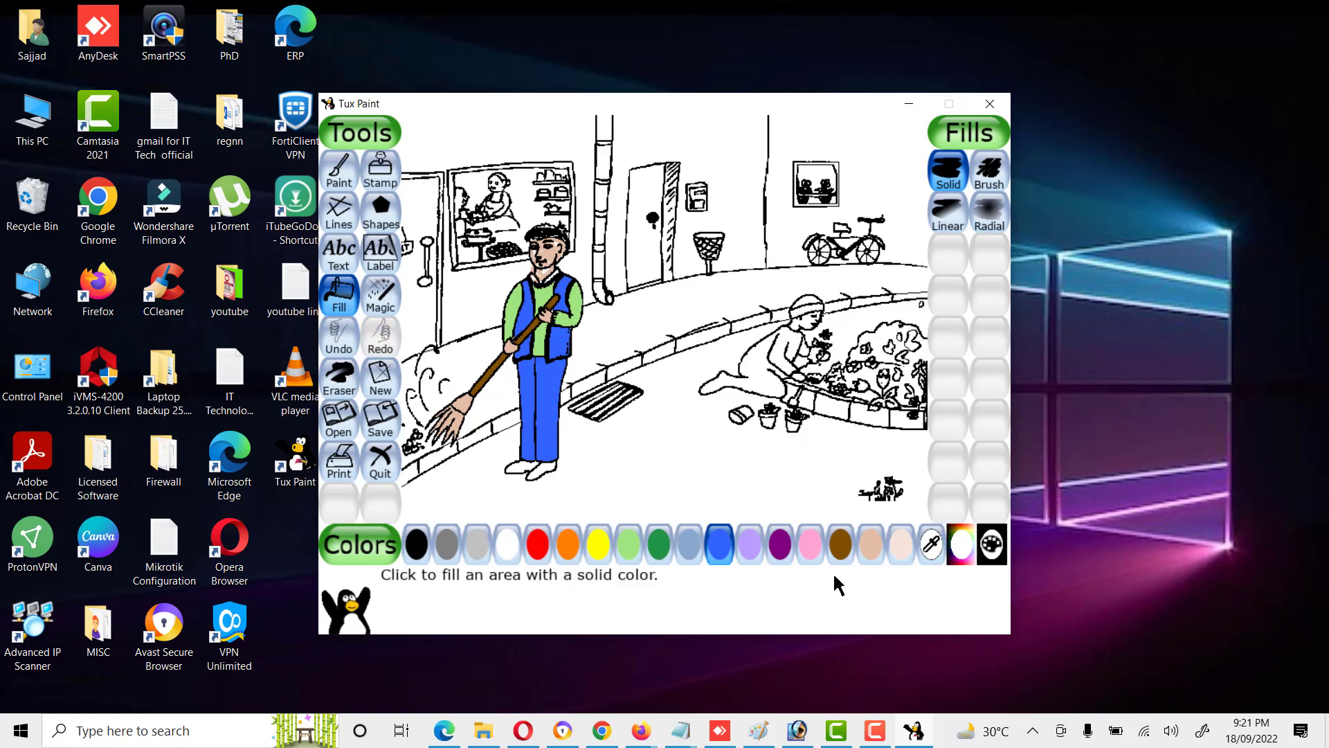
# Step: Fill both of the sweeping man's shoes with light green
pyautogui.click(654, 547)
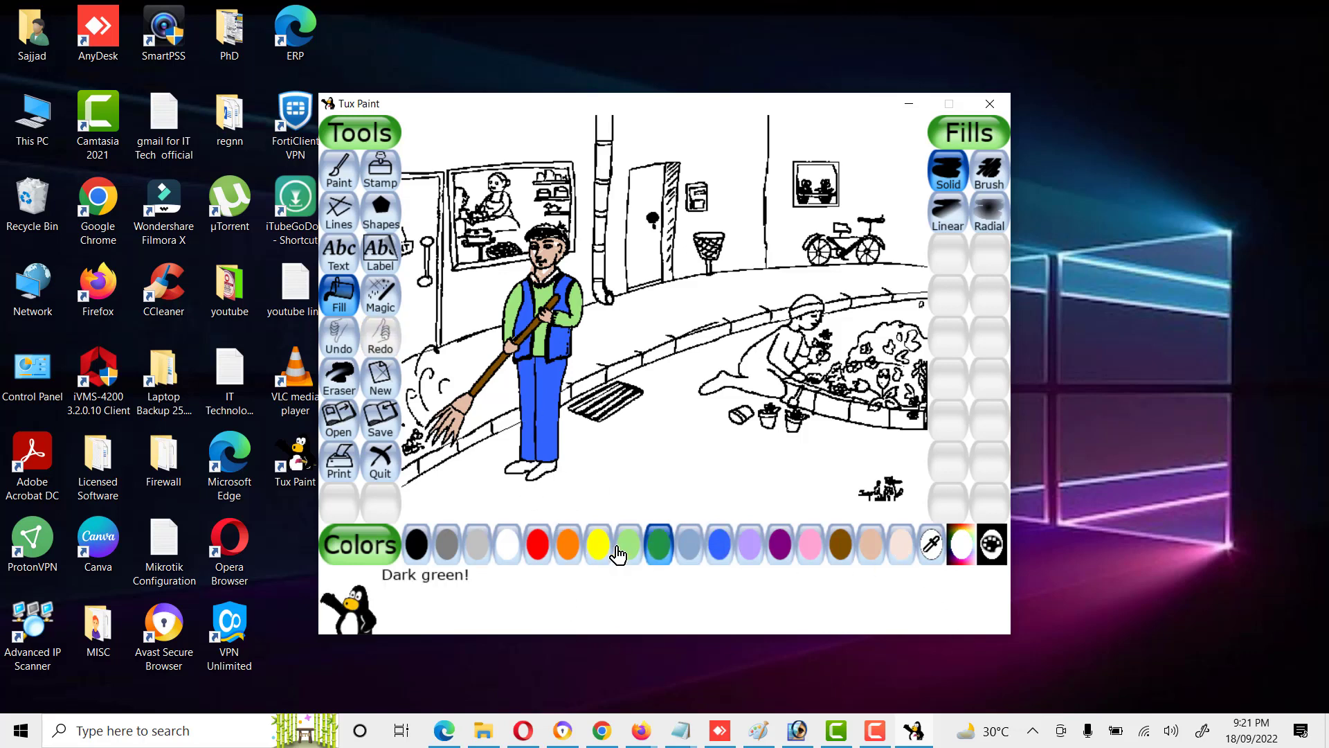
pyautogui.click(628, 544)
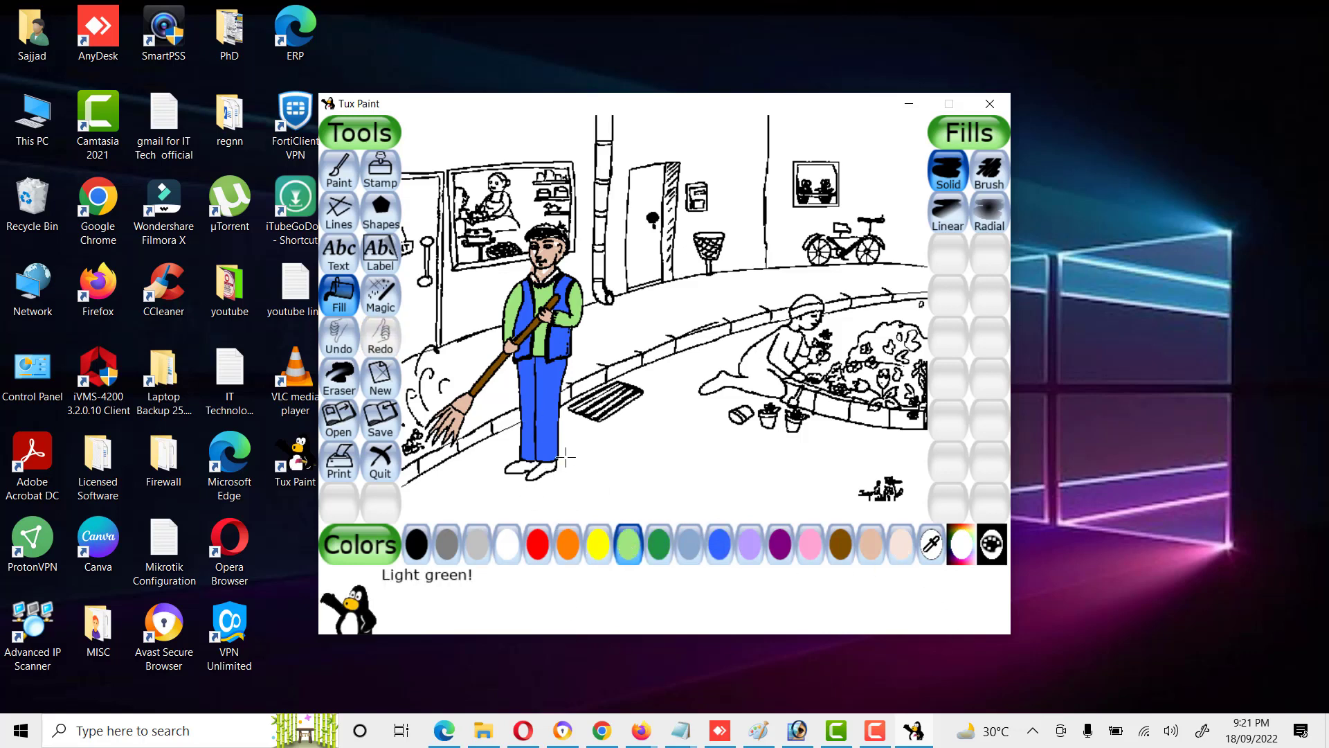
pyautogui.click(516, 469)
pyautogui.click(546, 466)
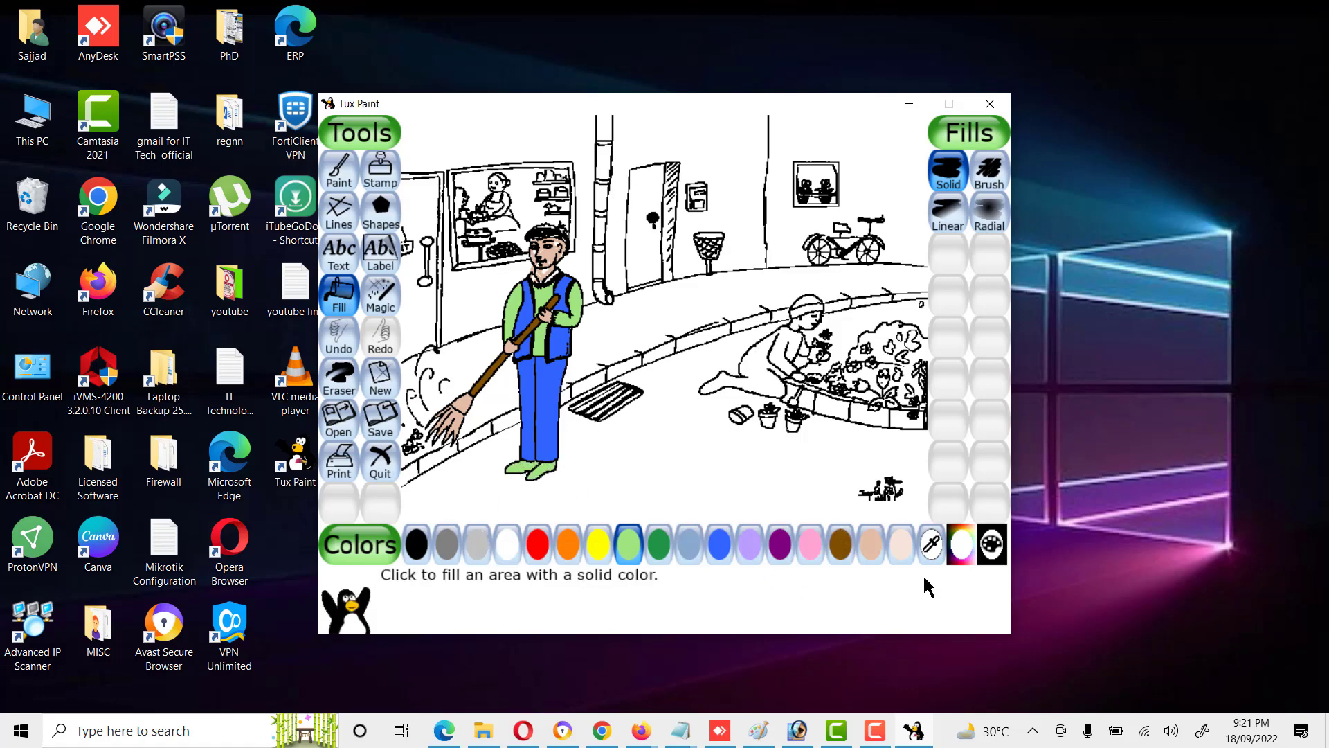
# Step: Pick a custom medium grey and fill the curb stones between the broom and the sweeping man's legs with it
pyautogui.click(958, 554)
pyautogui.moveTo(619, 241); pyautogui.dragTo(661, 407)
pyautogui.click(684, 304)
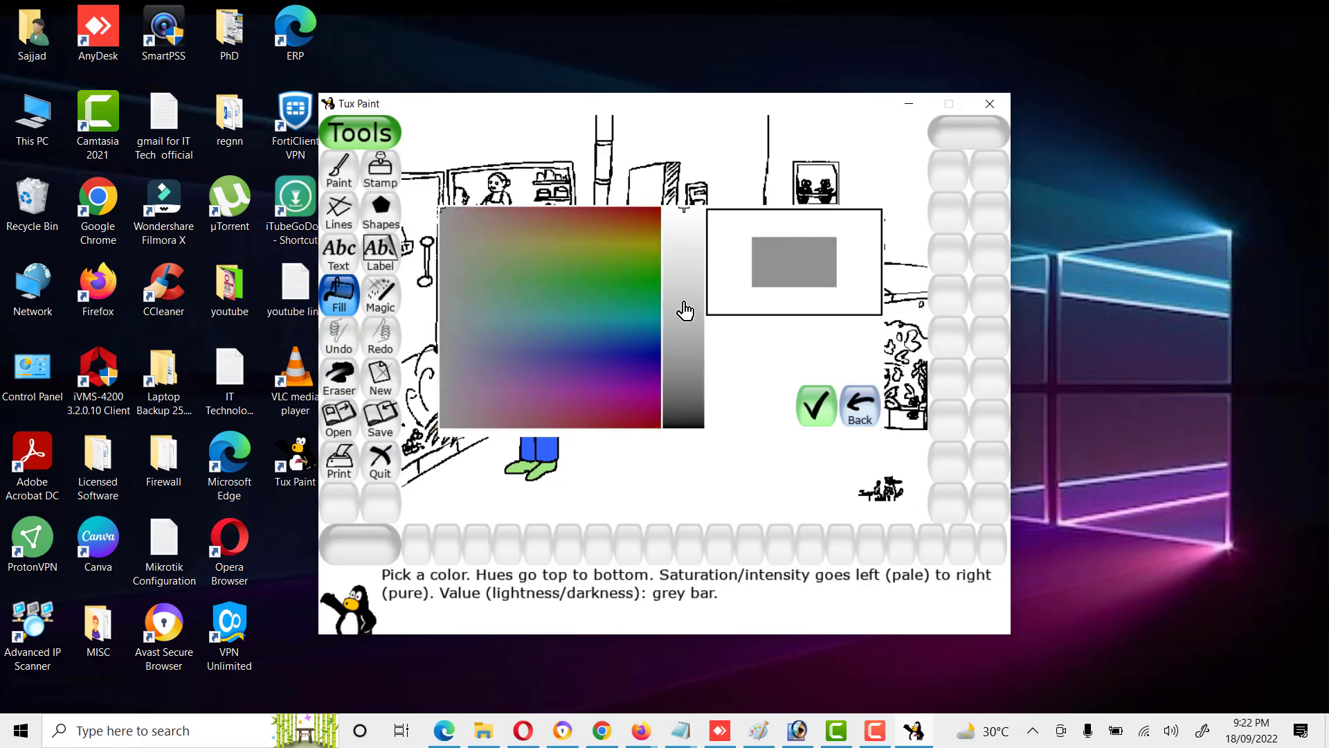
pyautogui.click(811, 407)
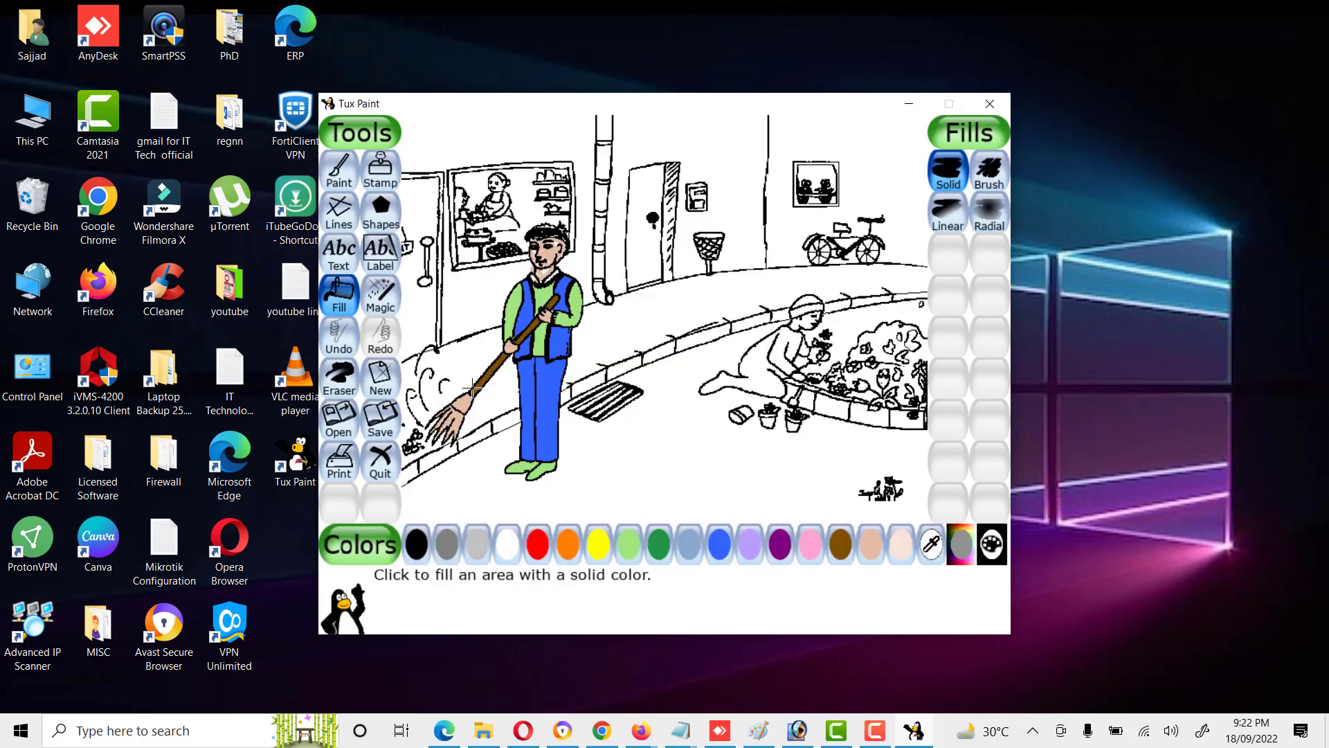
pyautogui.click(410, 466)
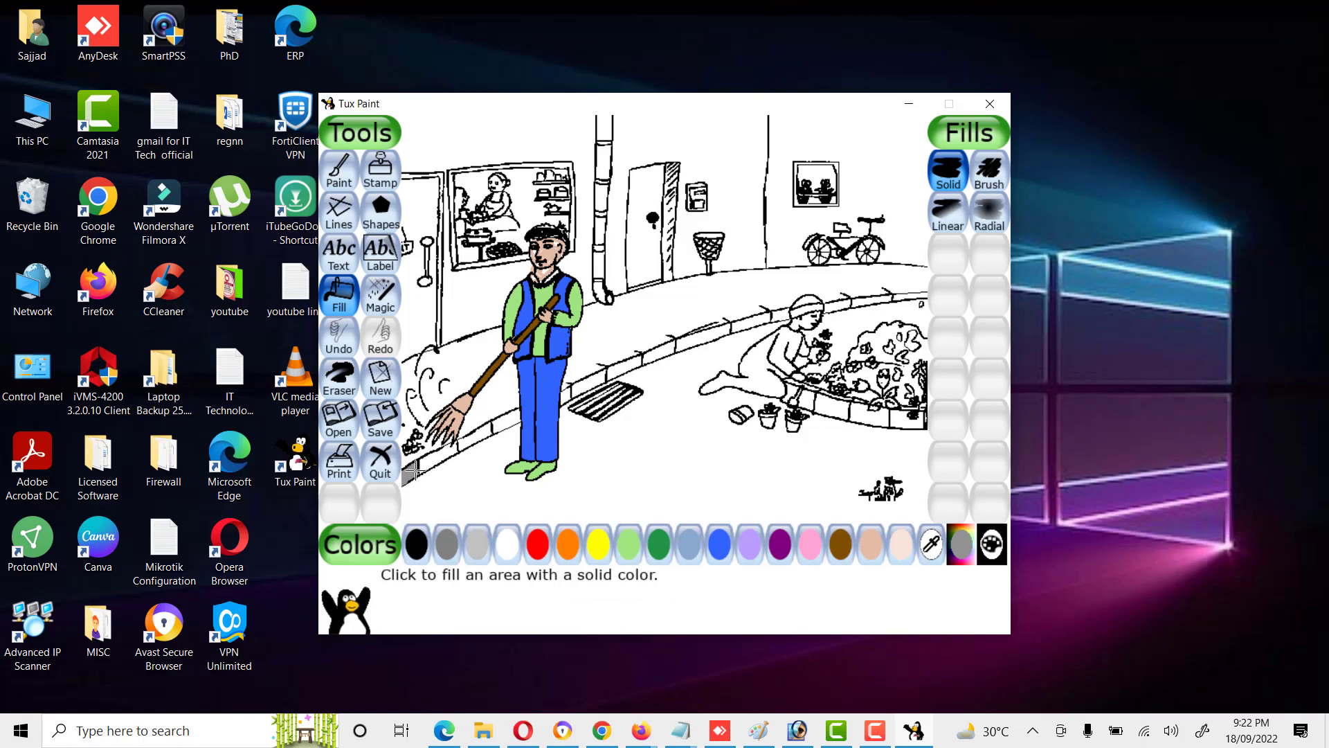
pyautogui.click(478, 435)
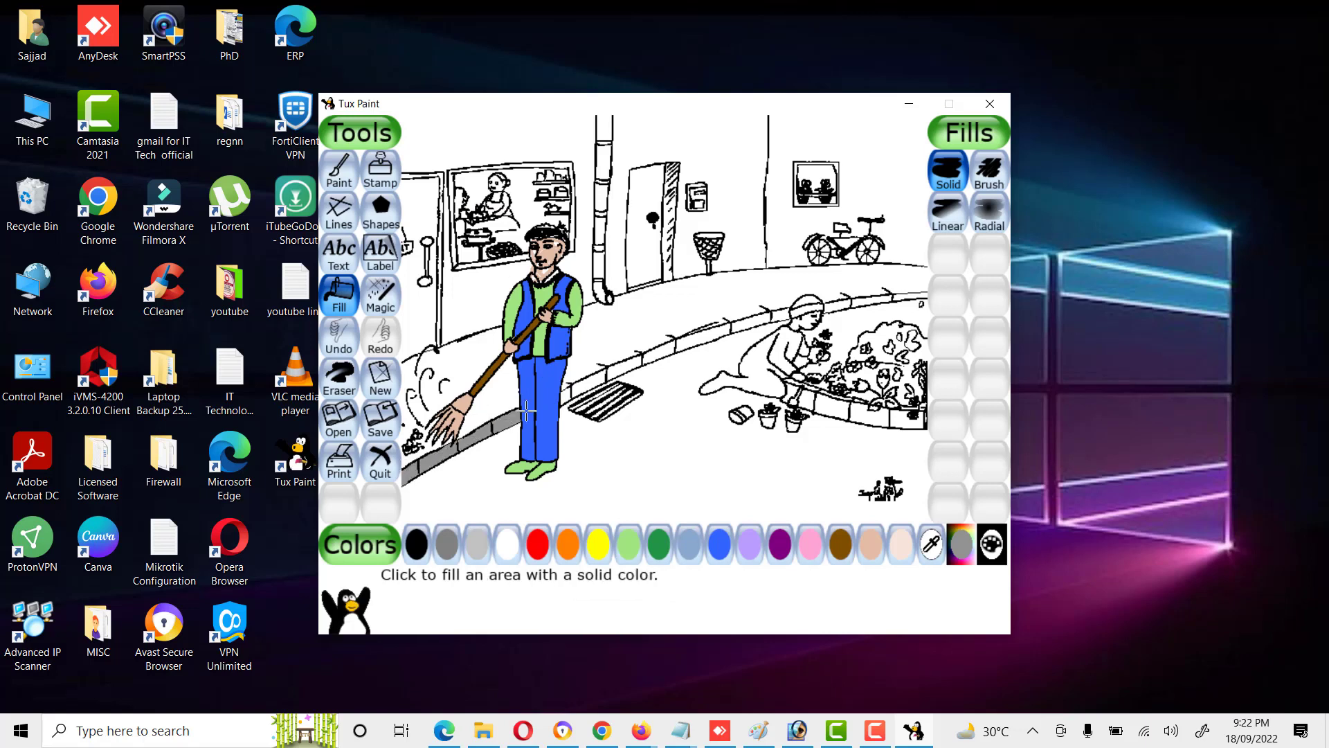
# Step: Fill the remaining curb stones from the sweeping man to the far edge of the picture with the custom grey, keeping the road unfilled
pyautogui.click(612, 374)
pyautogui.click(623, 376)
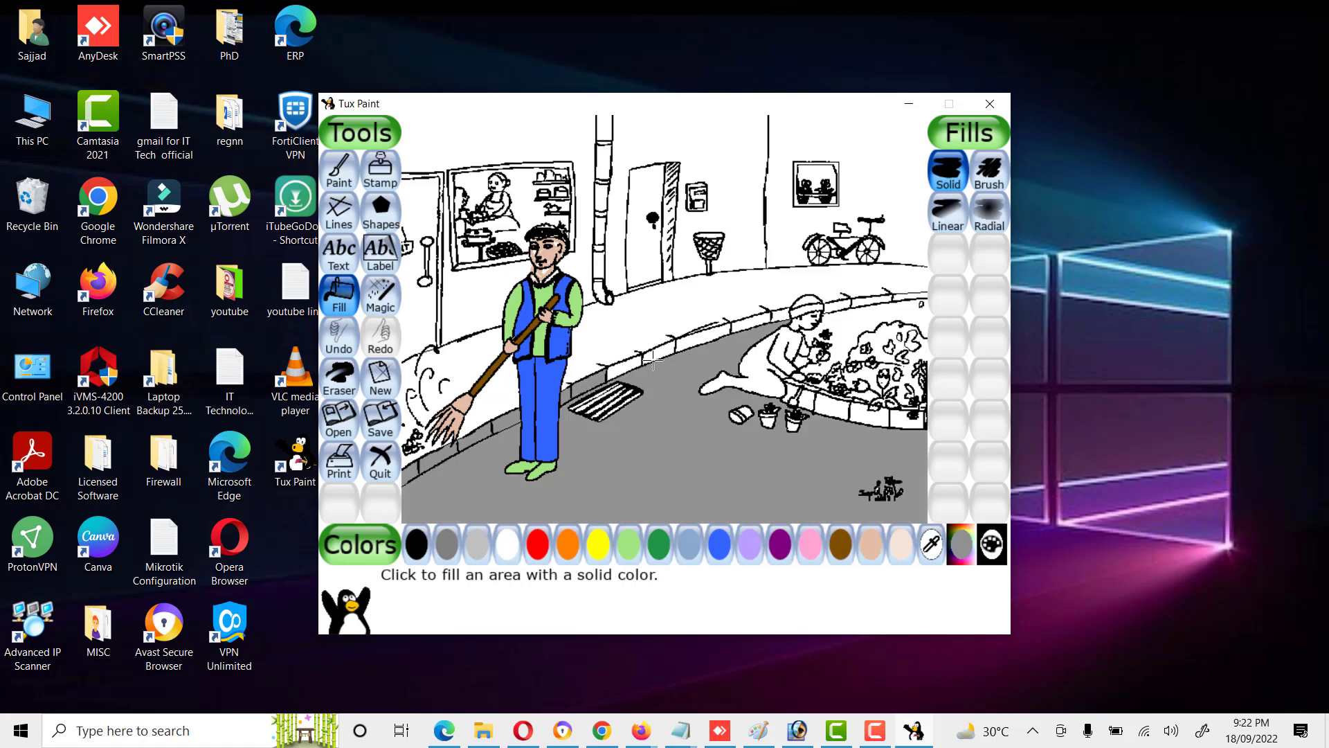
pyautogui.hotkey('ctrl', 'z')
pyautogui.click(618, 369)
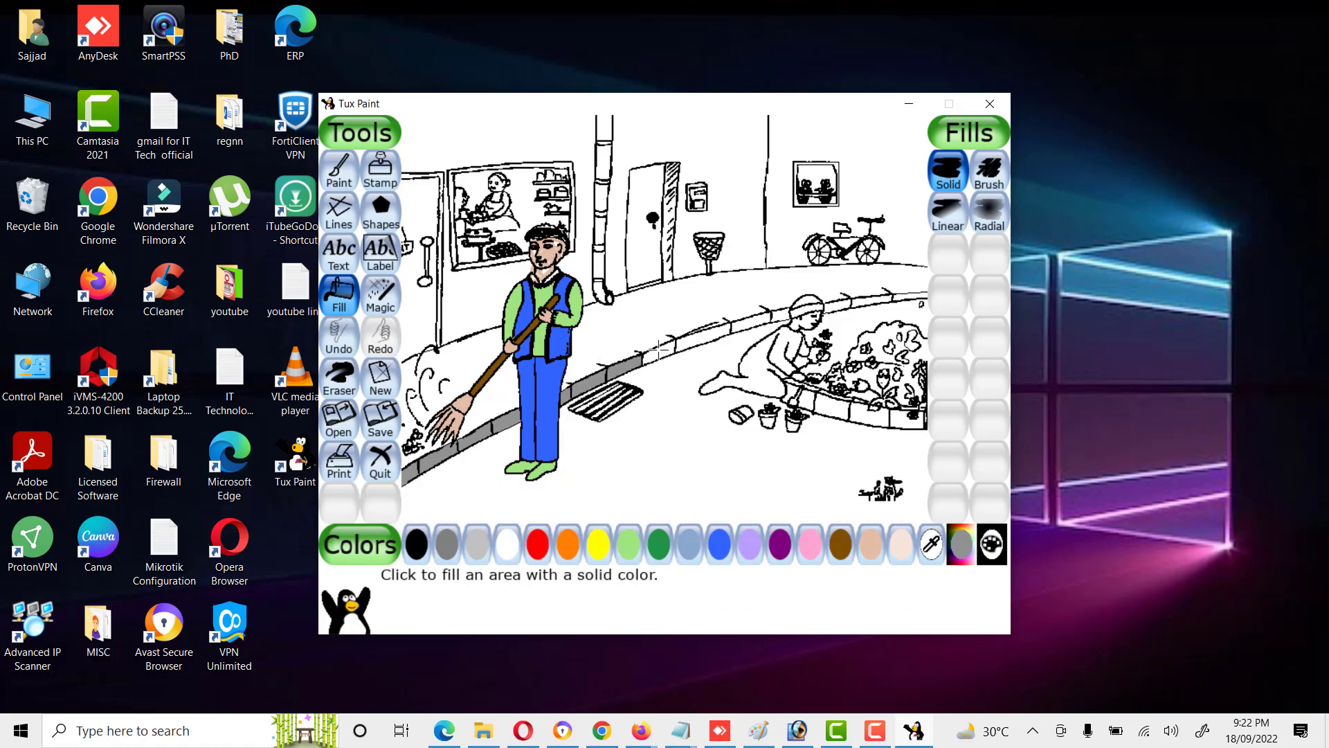
pyautogui.click(658, 351)
pyautogui.click(698, 338)
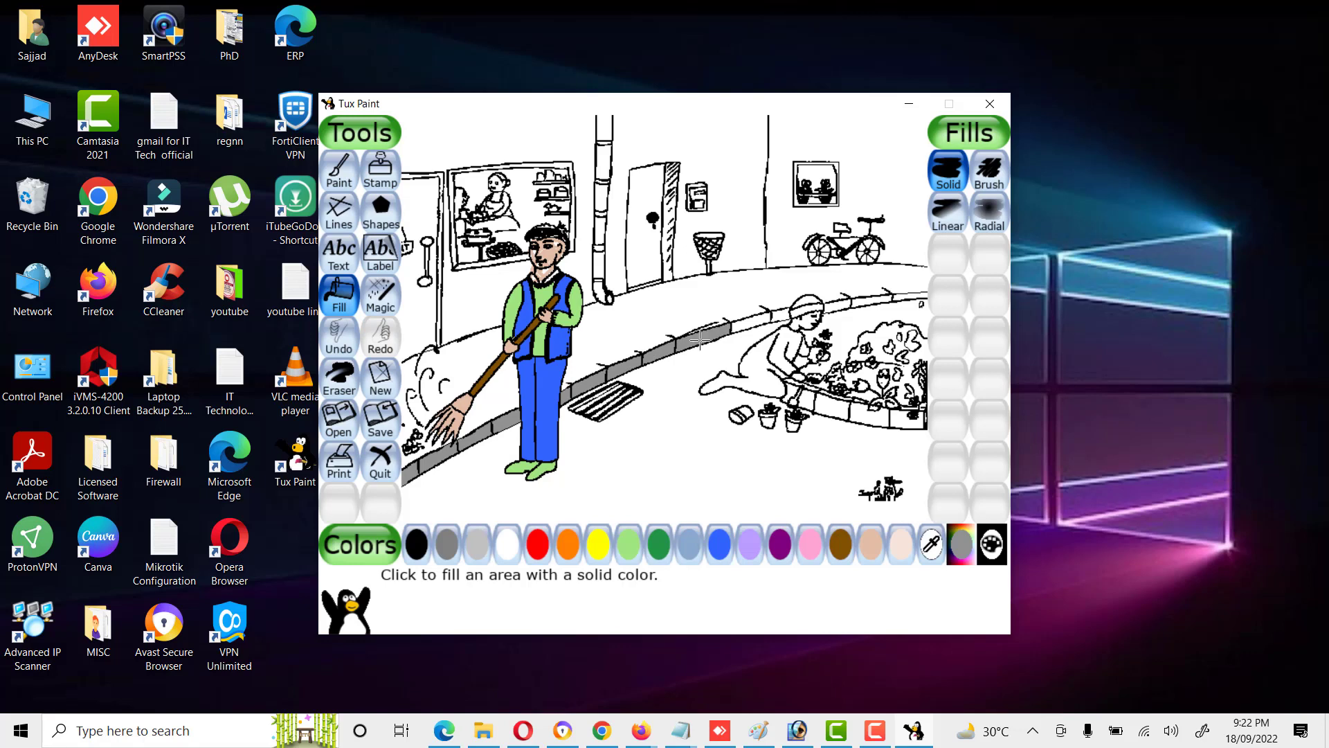
pyautogui.click(745, 324)
pyautogui.click(779, 315)
pyautogui.click(838, 305)
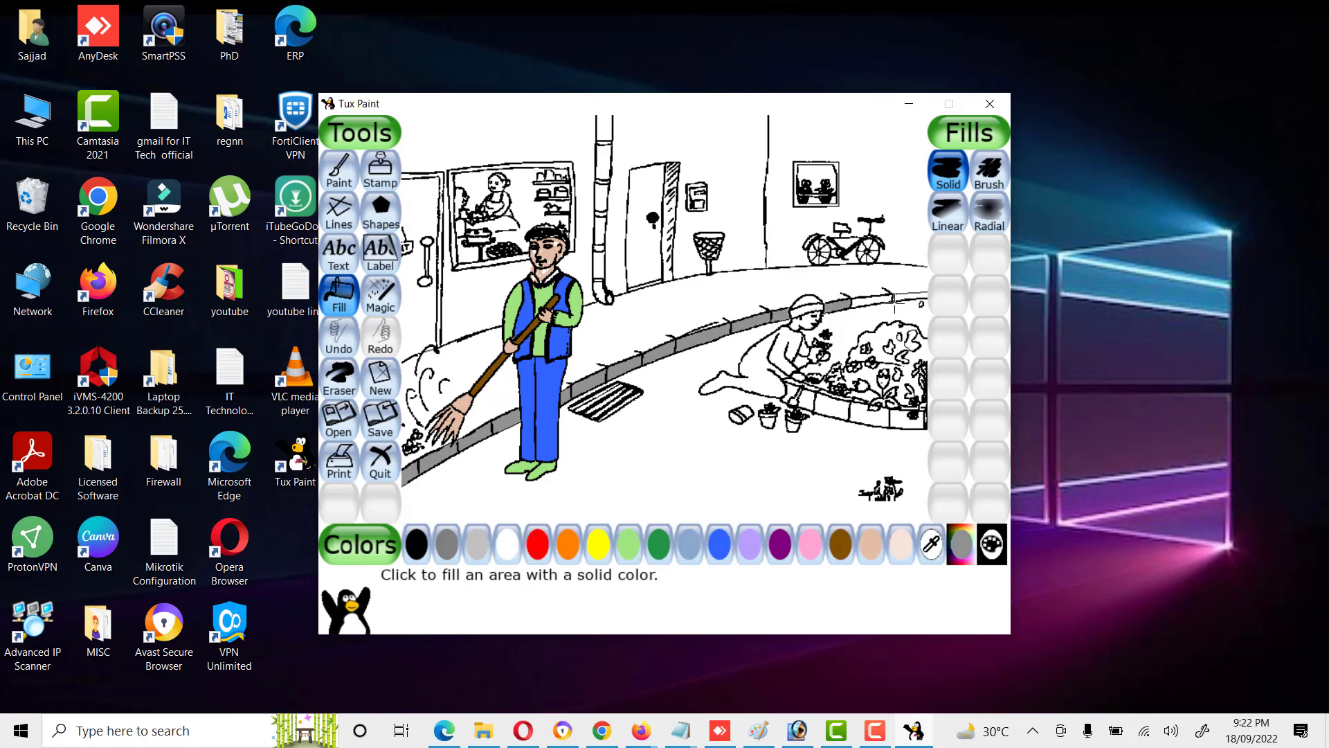
pyautogui.click(870, 300)
pyautogui.click(910, 297)
# Step: Fill the pavement on both sides of the sweeping man with light grey and the road with greyish blue
pyautogui.click(475, 545)
pyautogui.click(460, 354)
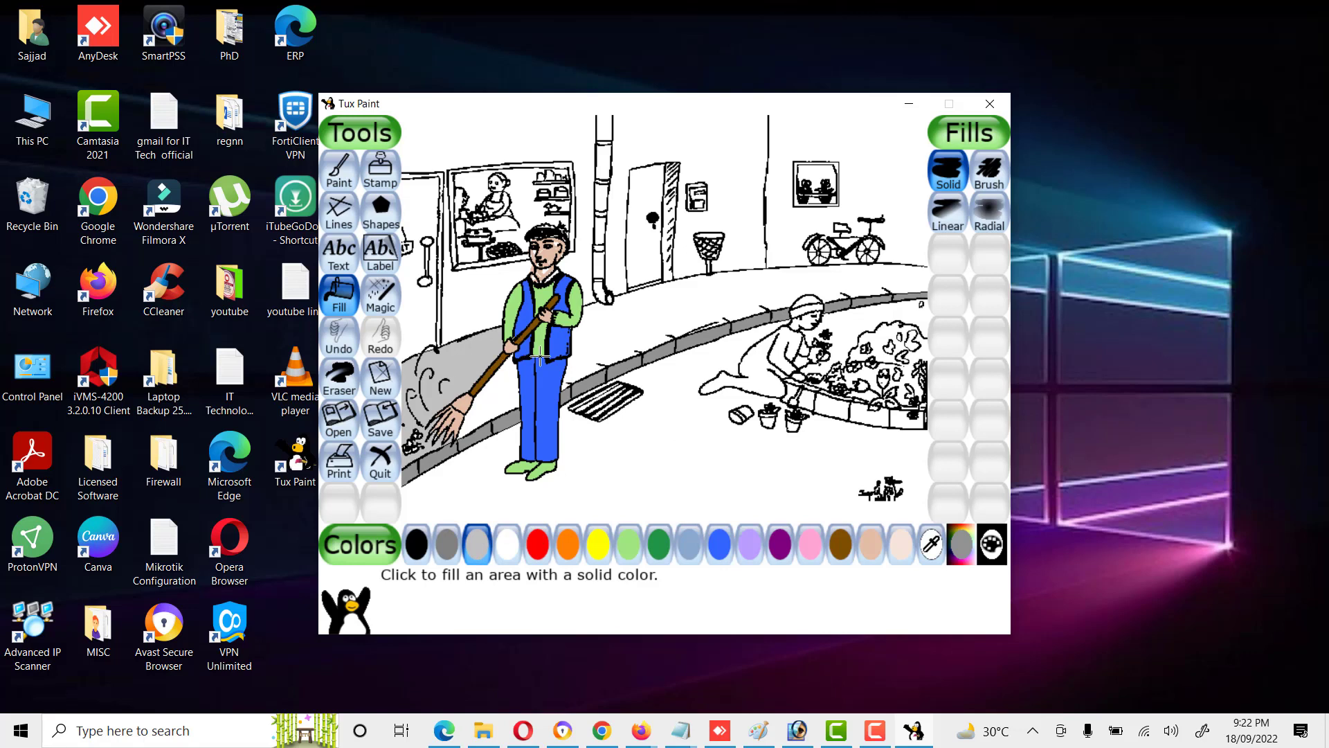
pyautogui.click(505, 388)
pyautogui.click(623, 329)
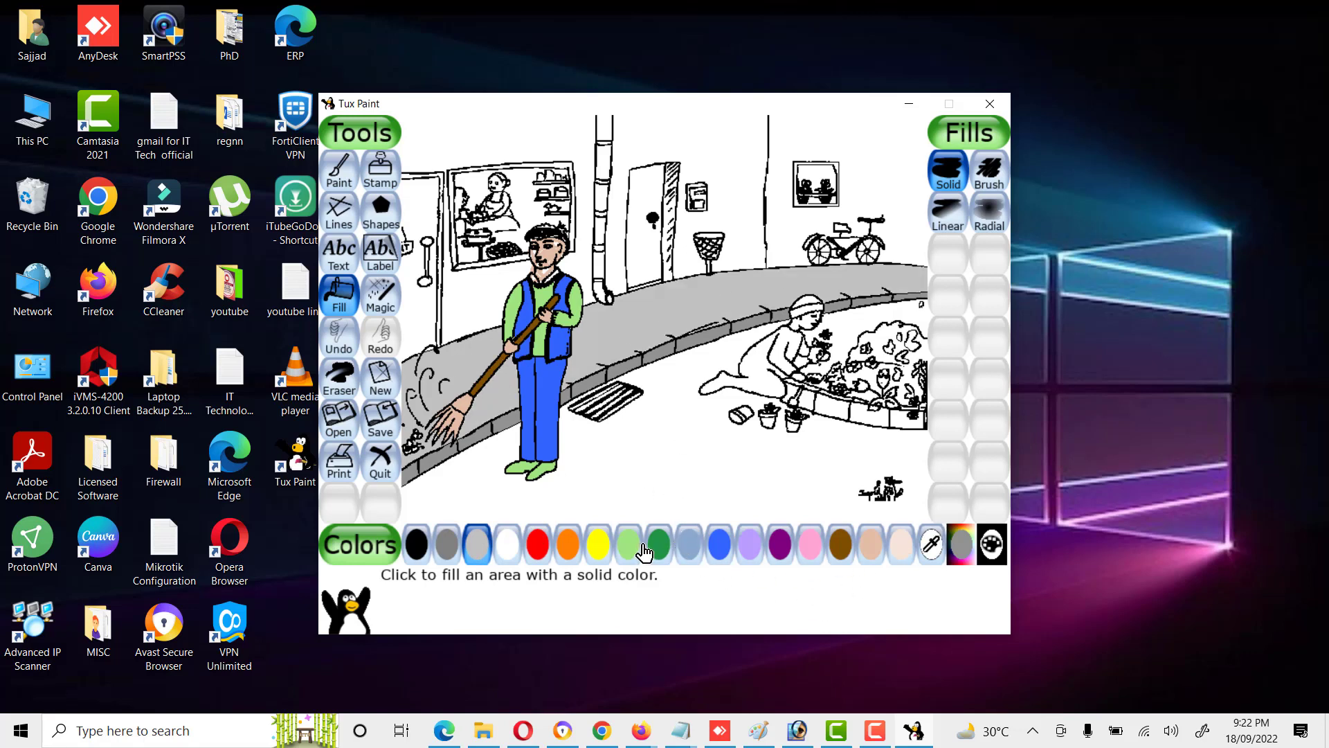
pyautogui.click(689, 545)
pyautogui.click(667, 448)
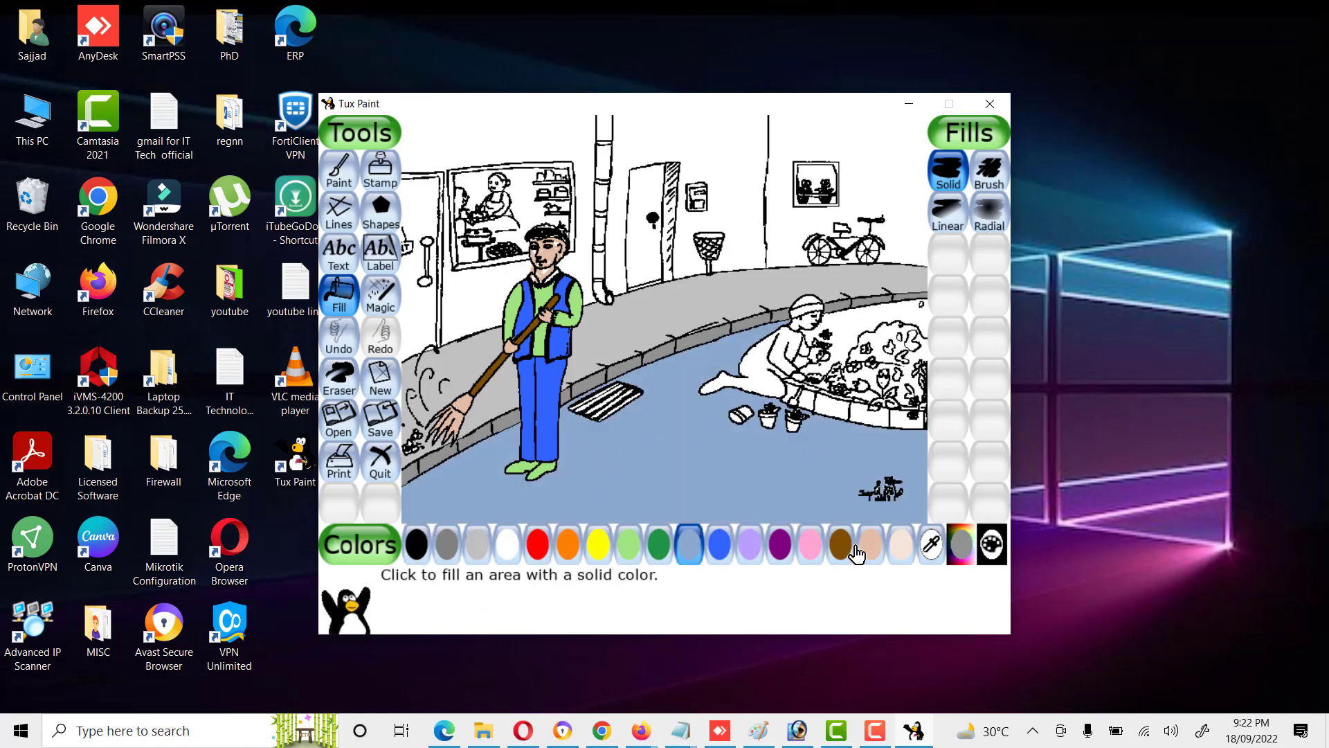
# Step: Fill the hat of the person kneeling by the flower bed with orange
pyautogui.click(720, 545)
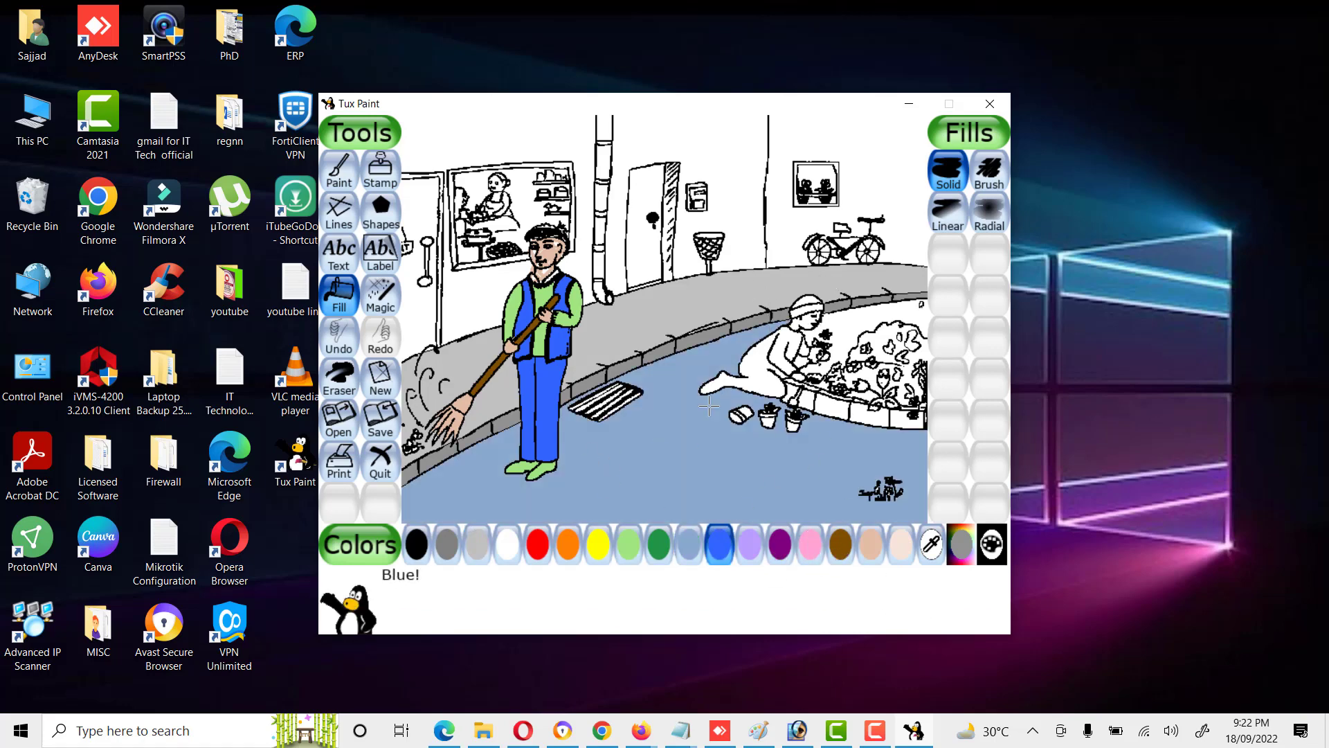
pyautogui.click(568, 546)
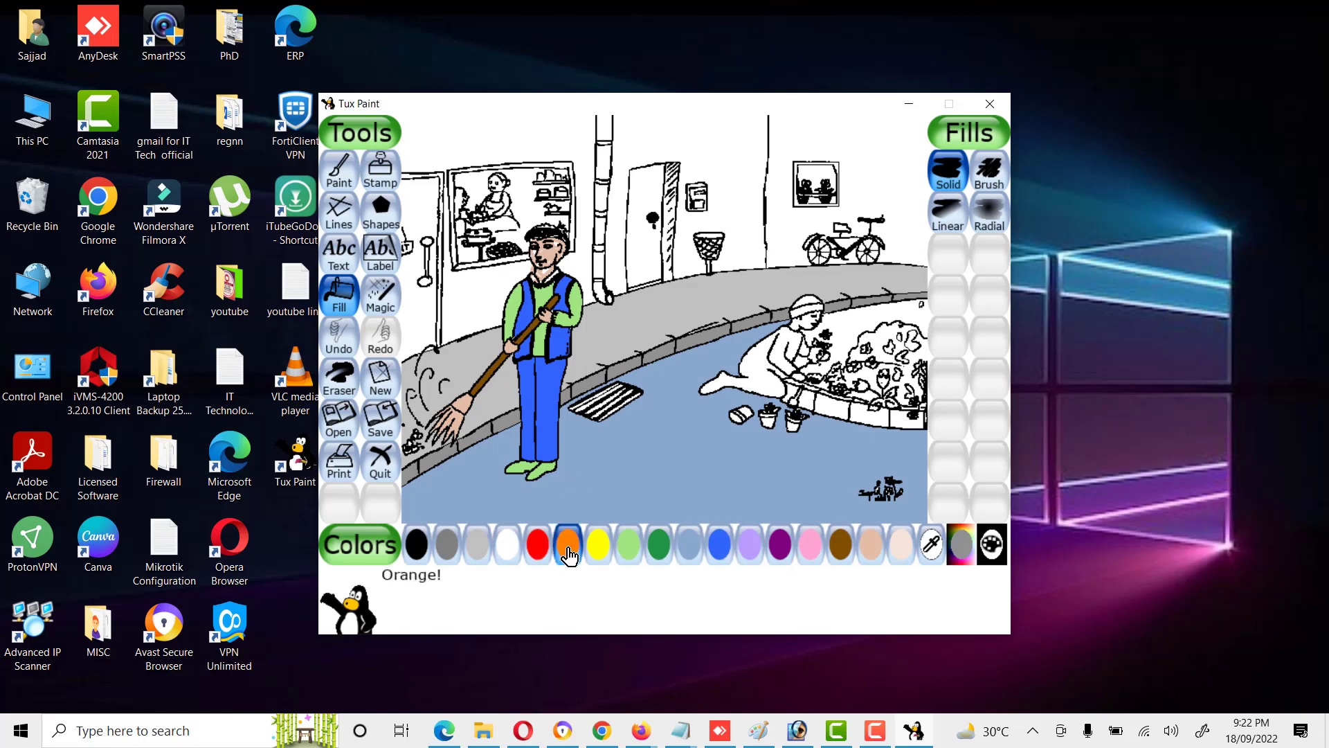
pyautogui.click(807, 301)
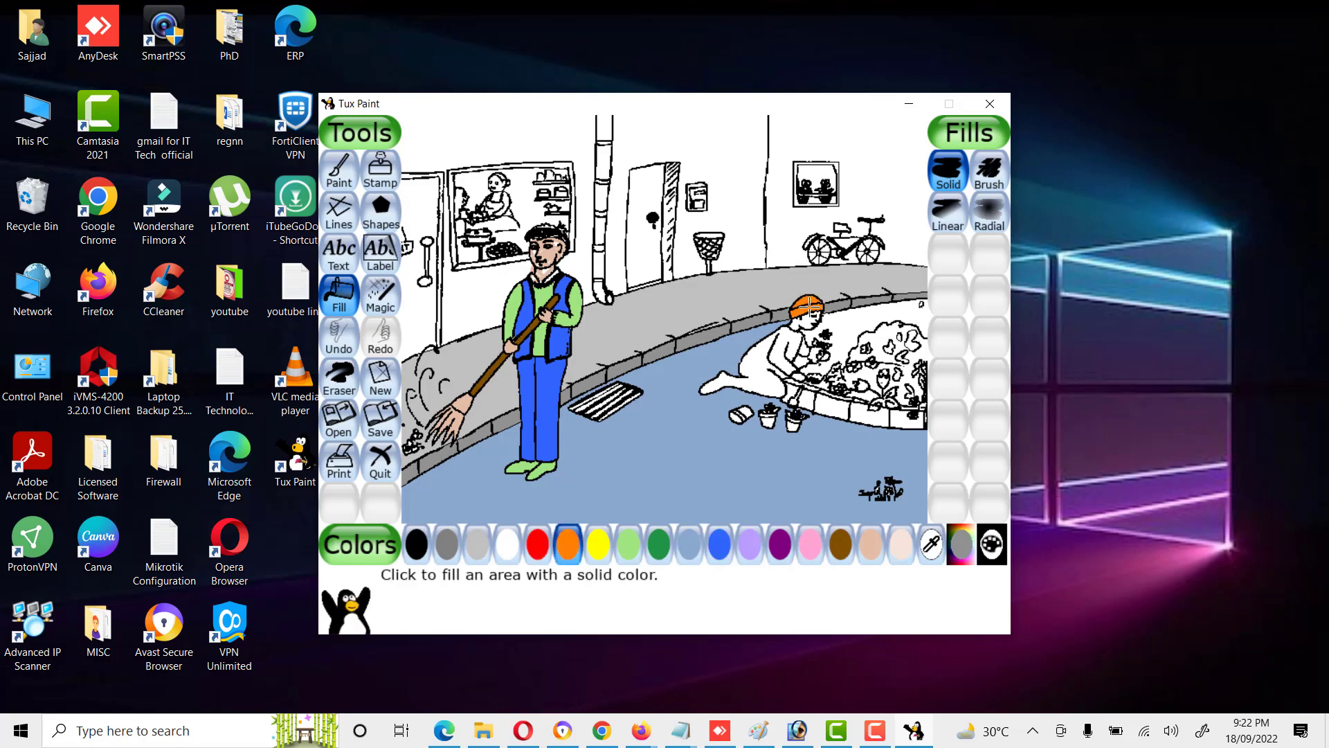
# Step: Paint the face of the kneeling gardener tan with the smallest round brush
pyautogui.click(873, 547)
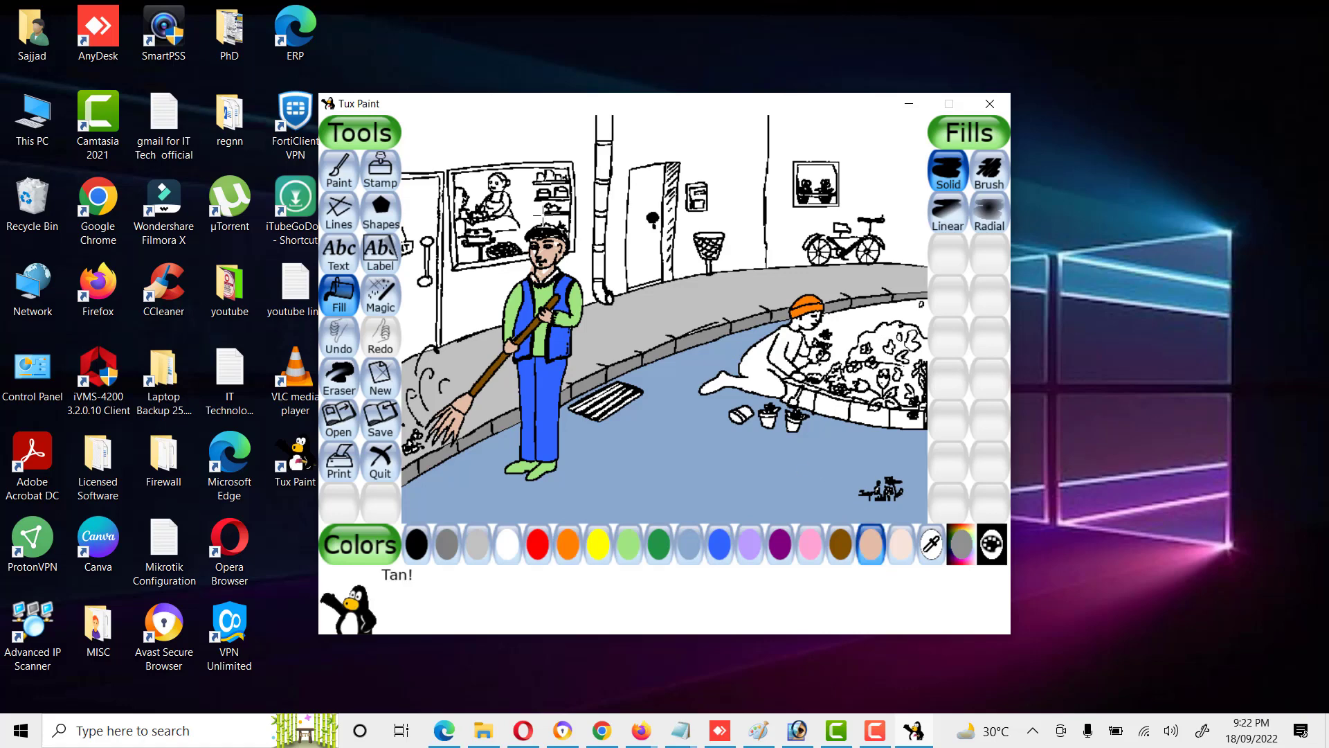
pyautogui.click(339, 182)
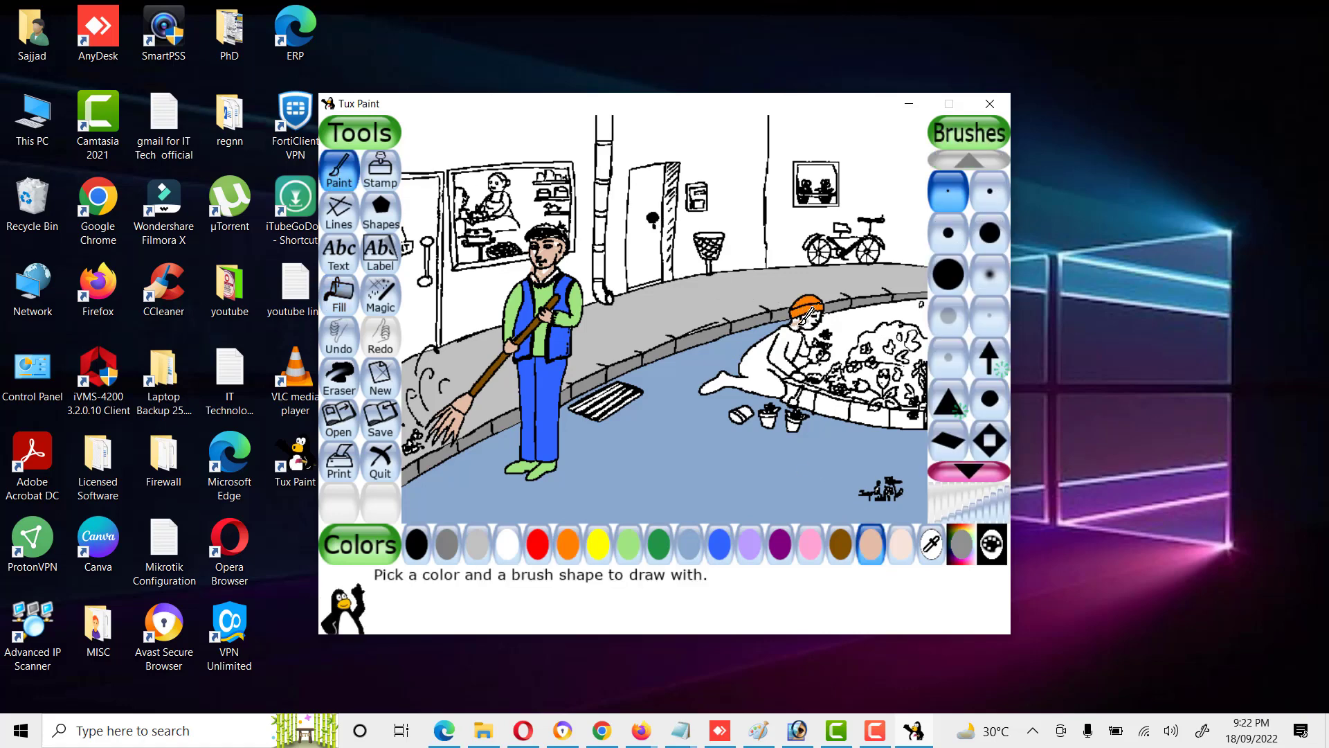
pyautogui.moveTo(810, 316); pyautogui.dragTo(825, 307)
pyautogui.click(1151, 77)
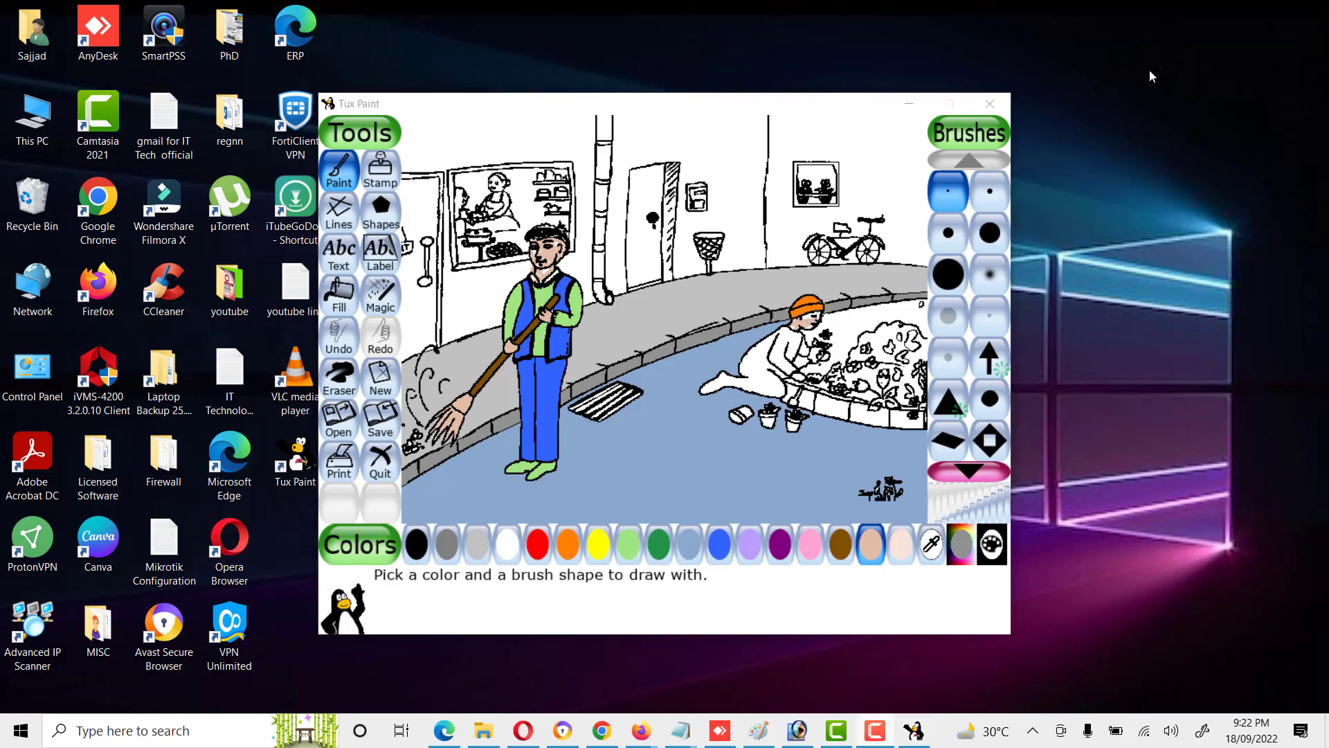
pyautogui.click(811, 304)
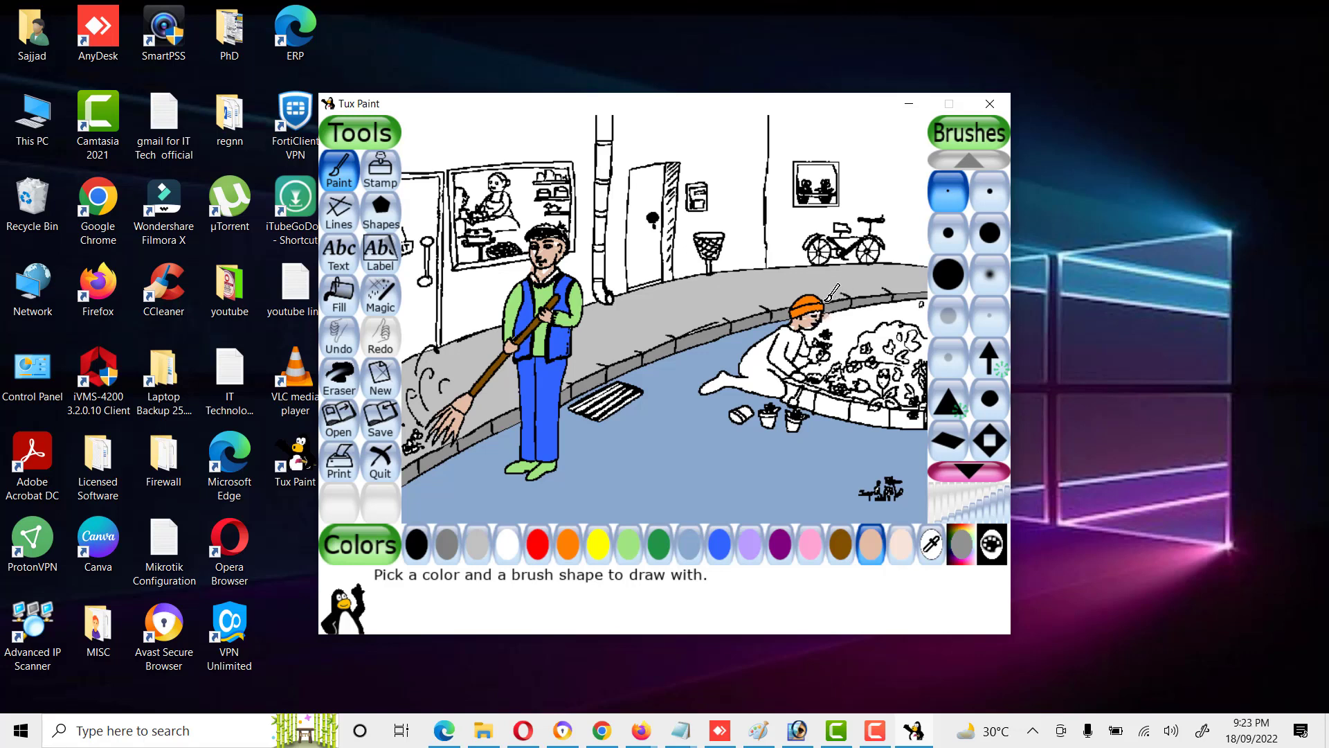
# Step: Fill the kneeling gardener's clothes with light green and the hands with tan
pyautogui.click(631, 551)
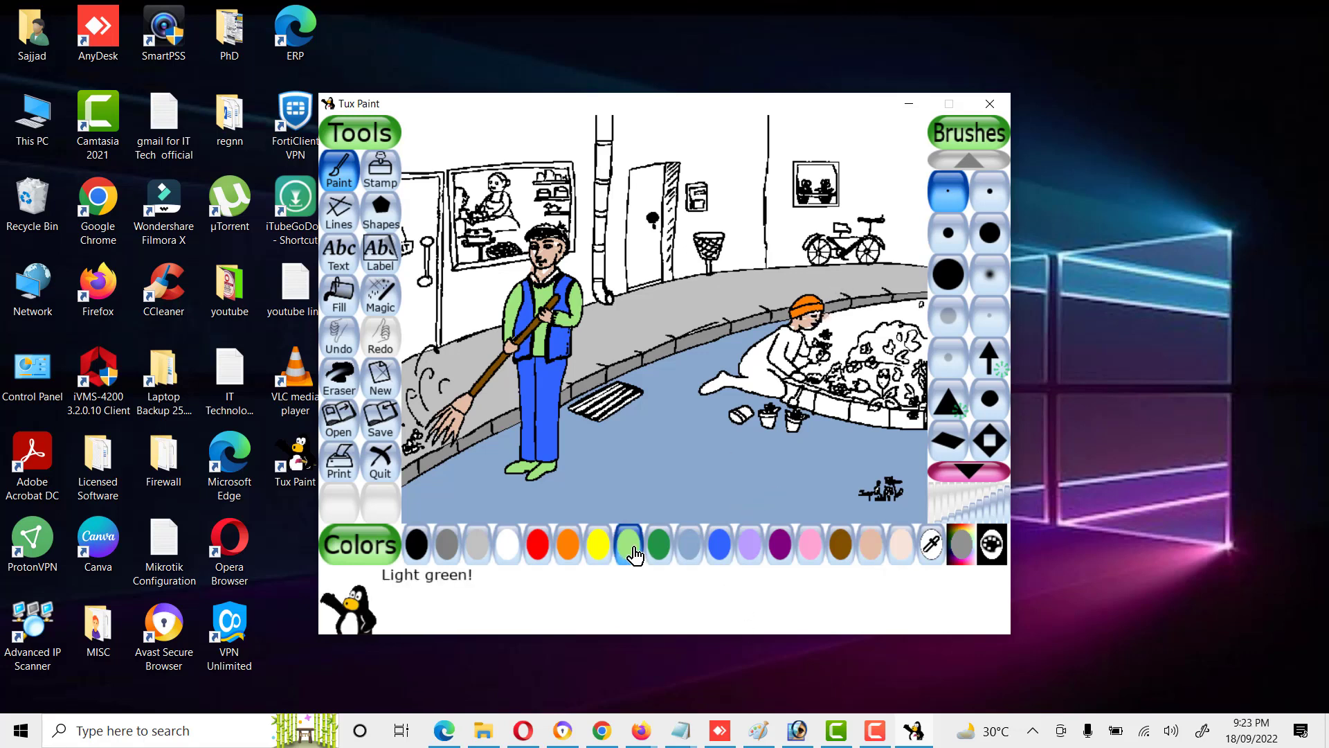
pyautogui.click(338, 298)
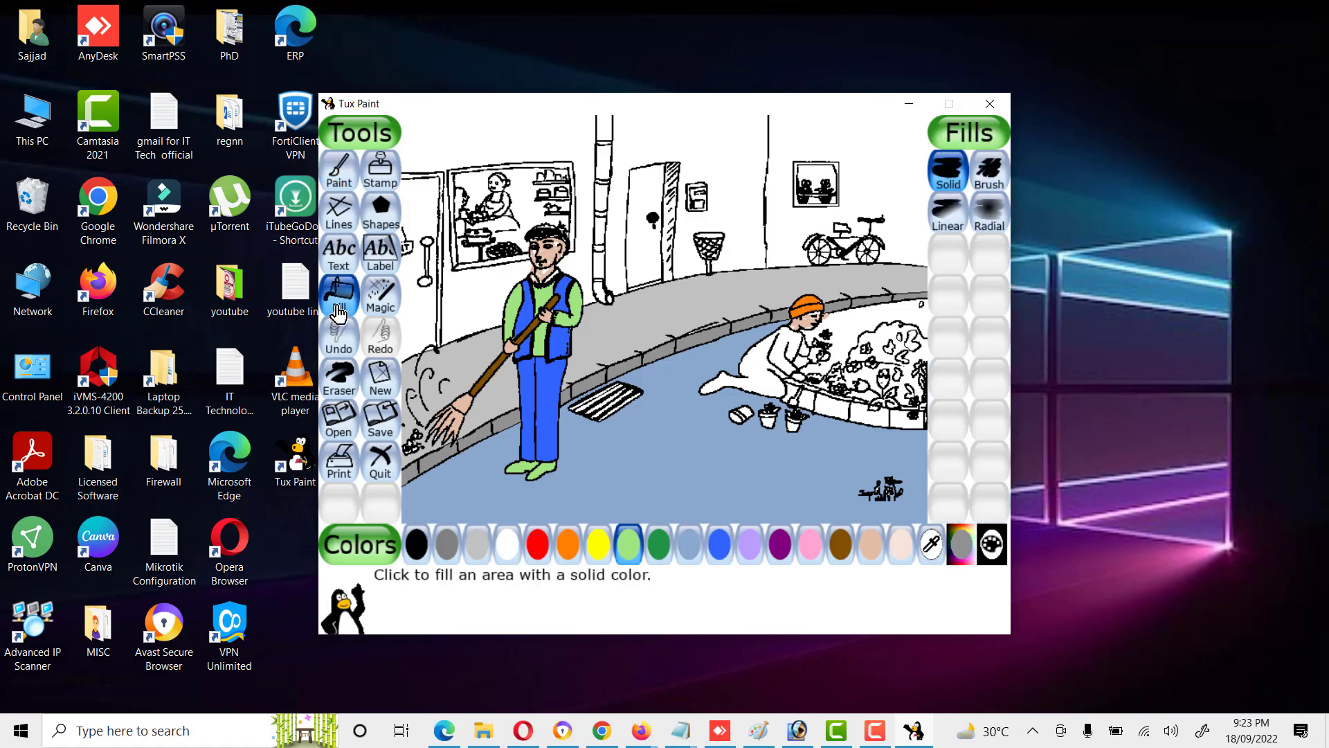
pyautogui.click(751, 362)
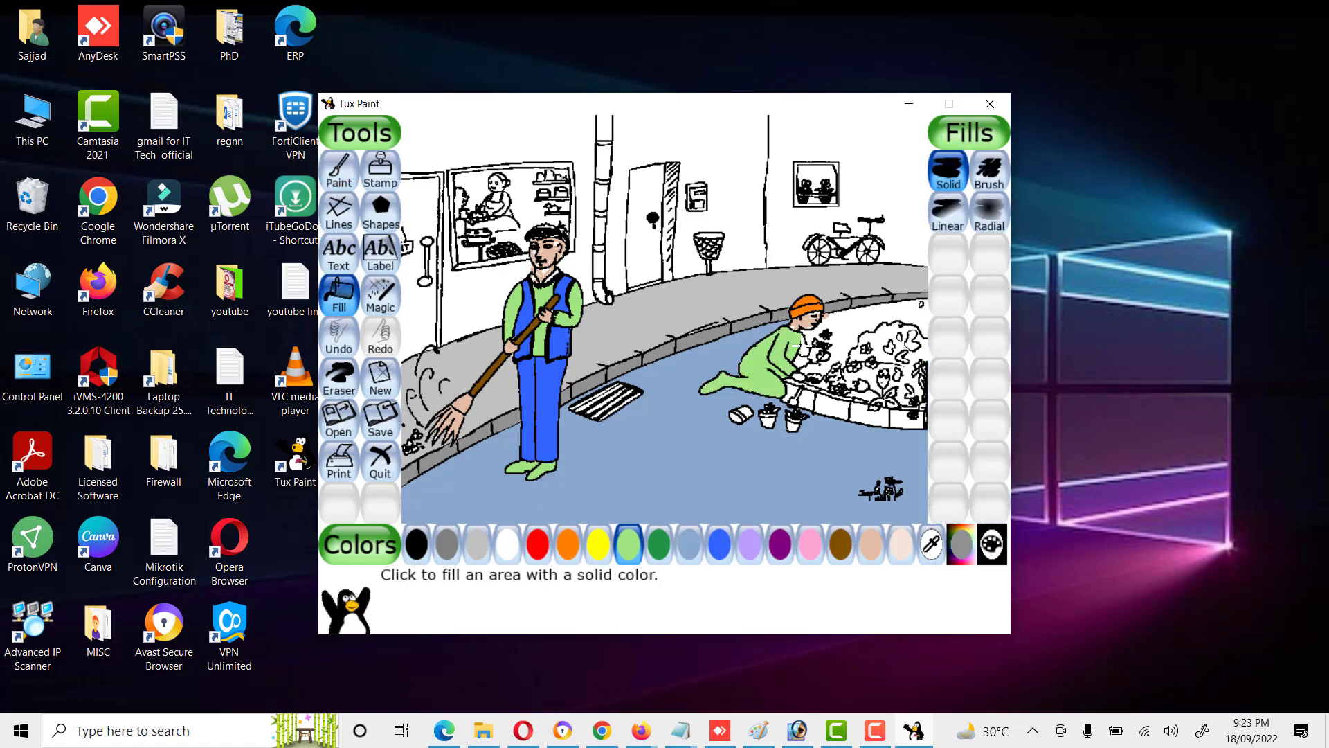
pyautogui.click(871, 544)
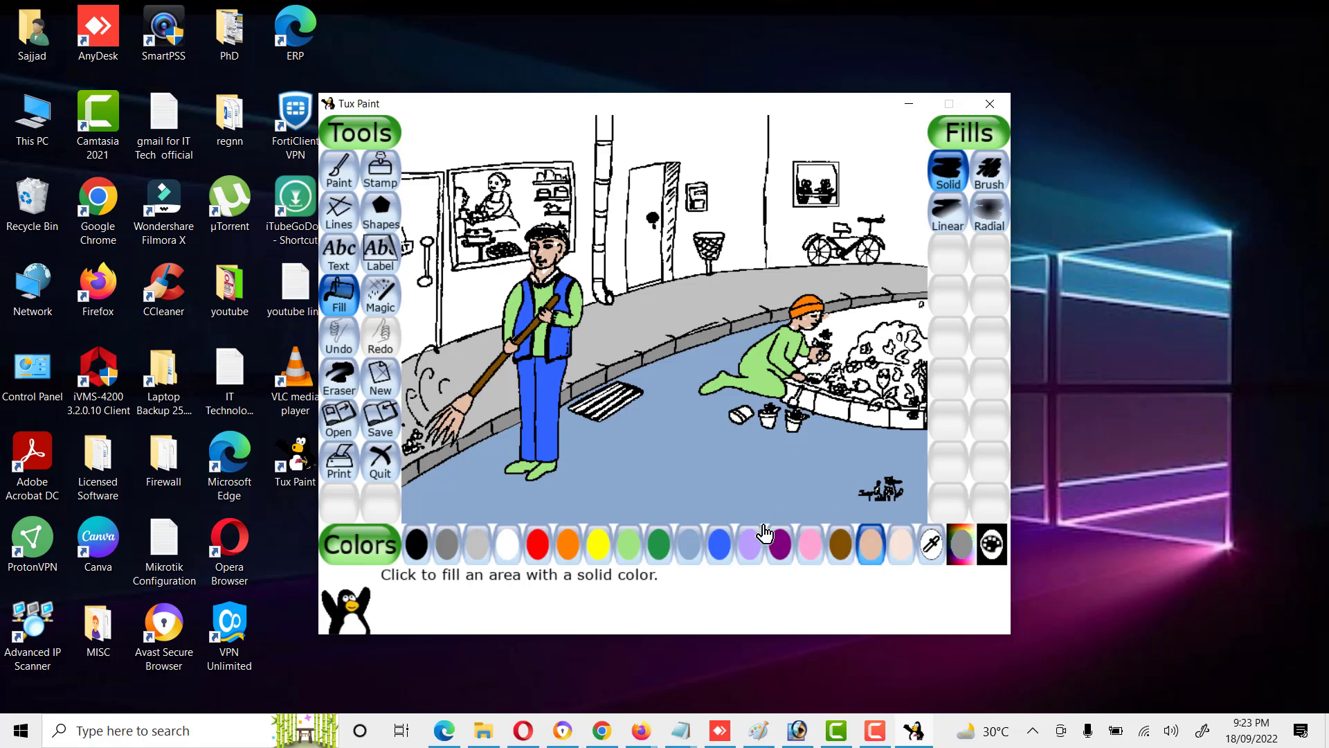
# Step: Fill the ground of the flower bed and the bush in it with dark green
pyautogui.click(659, 544)
pyautogui.click(838, 332)
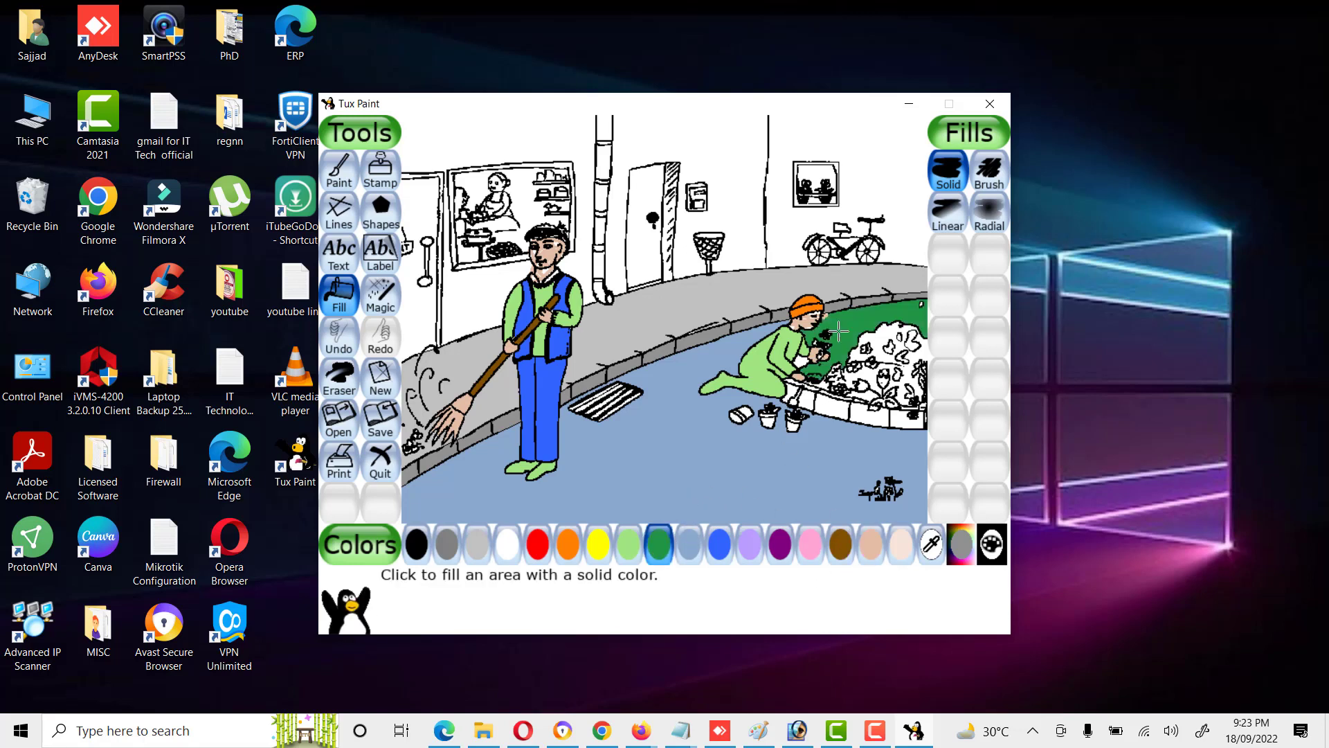
pyautogui.click(878, 338)
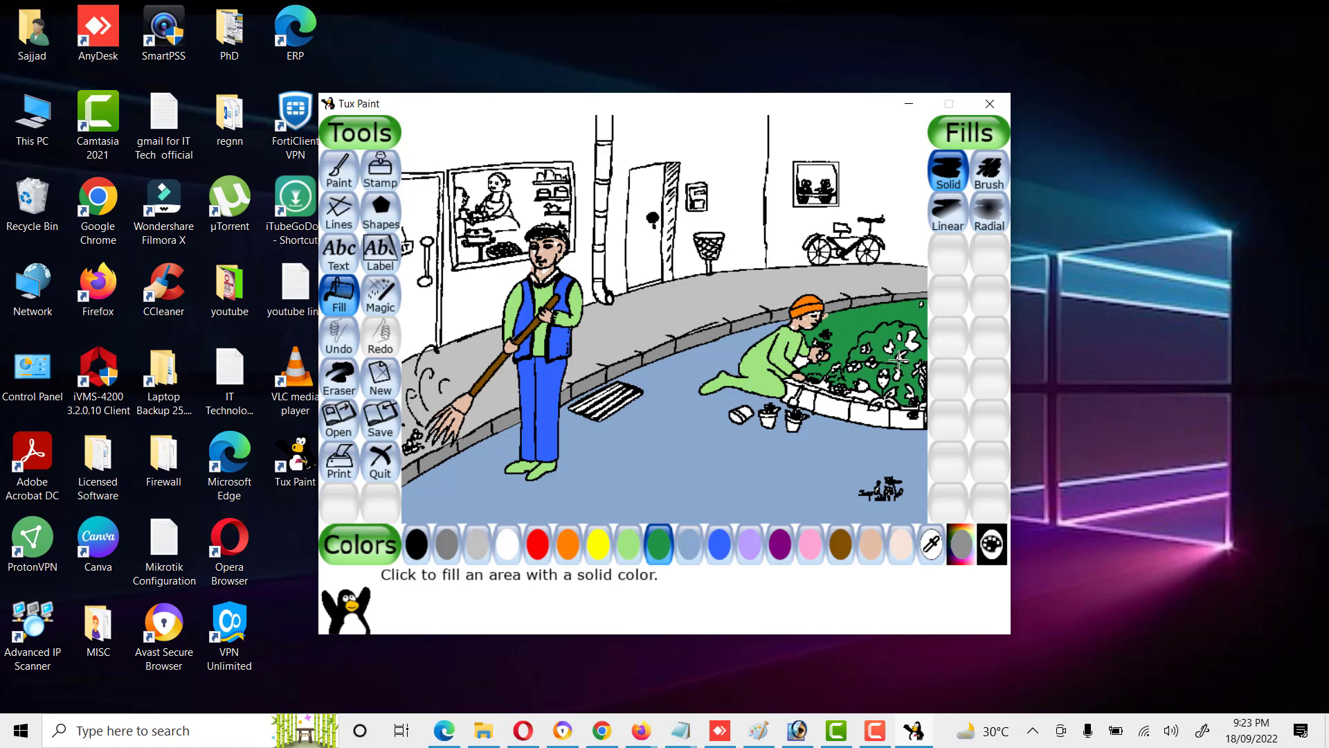
# Step: Fill a flower in the lower part of the bush with pink, undoing the stray pink fill of the outlines
pyautogui.click(810, 544)
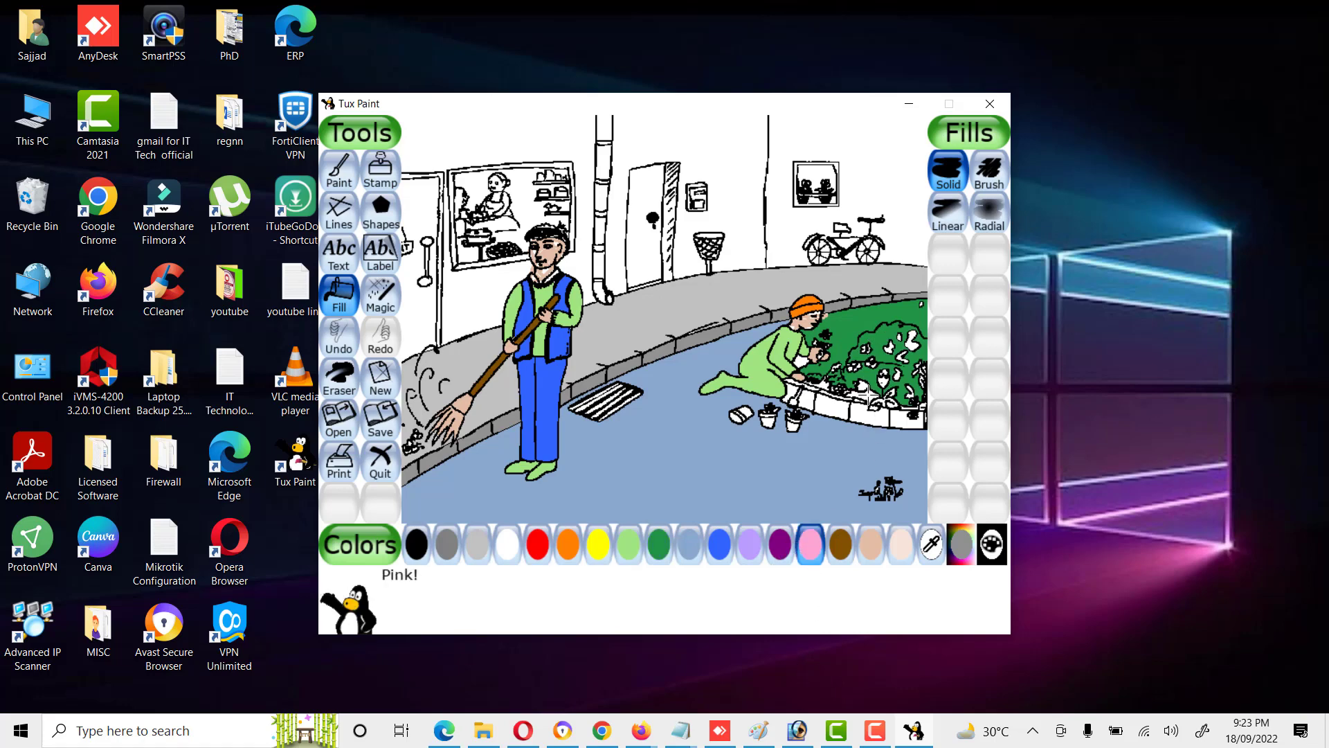
pyautogui.click(865, 396)
pyautogui.click(884, 400)
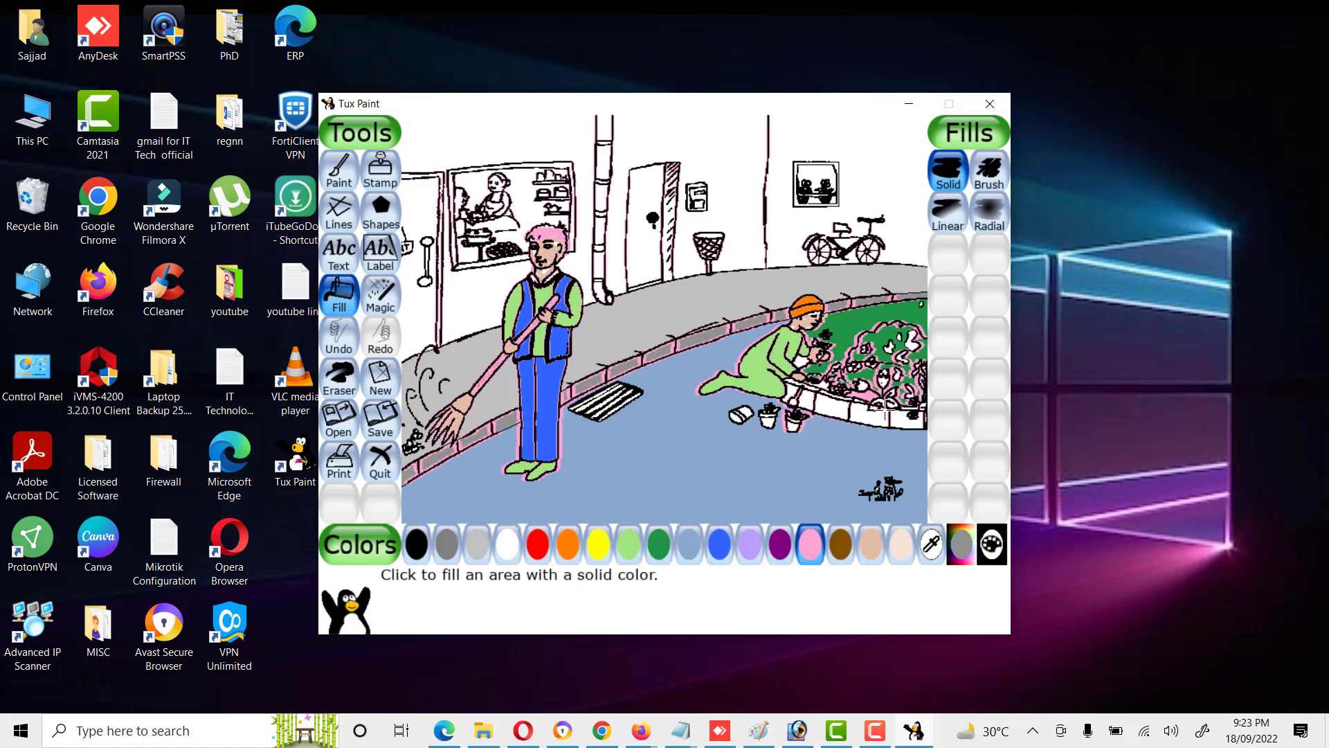
pyautogui.hotkey('ctrl', 'z')
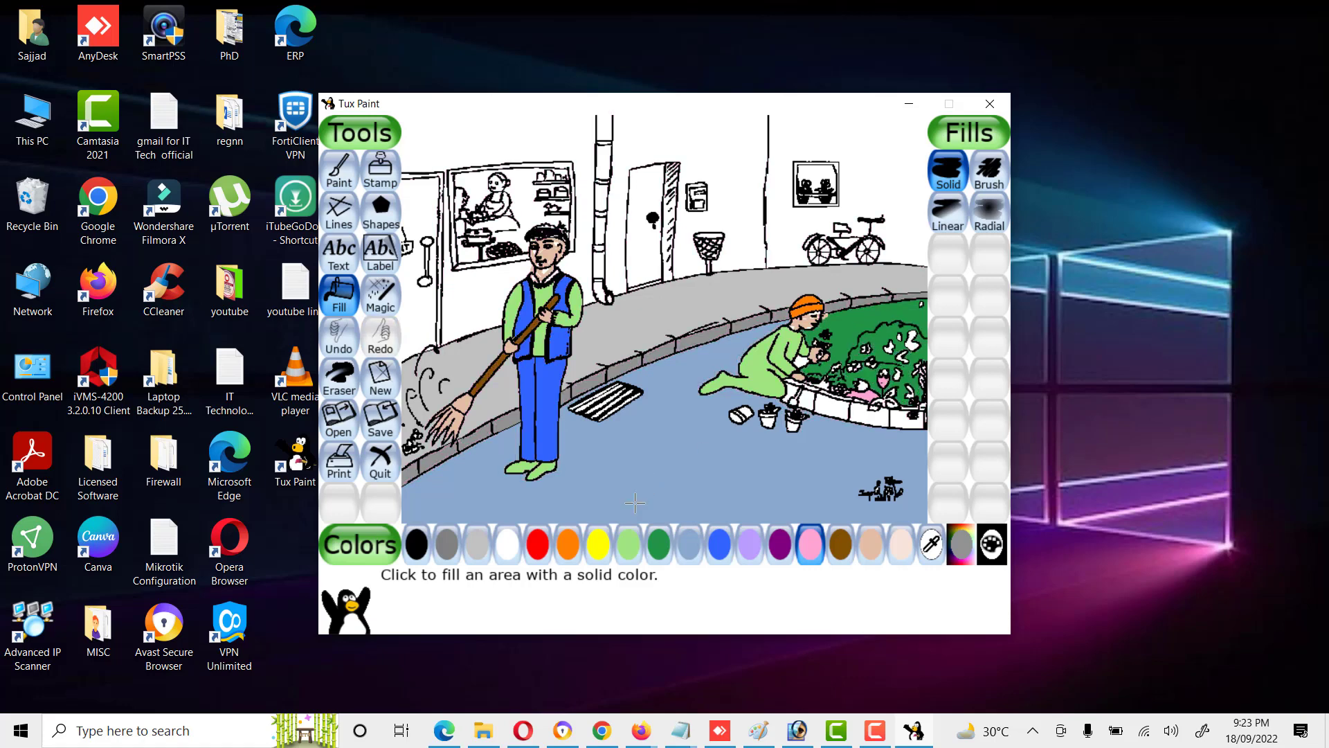
# Step: Fill one flower in the upper part of the bush with red and its neighbour with purple, undoing the stray purple outline fill
pyautogui.click(556, 531)
pyautogui.click(914, 341)
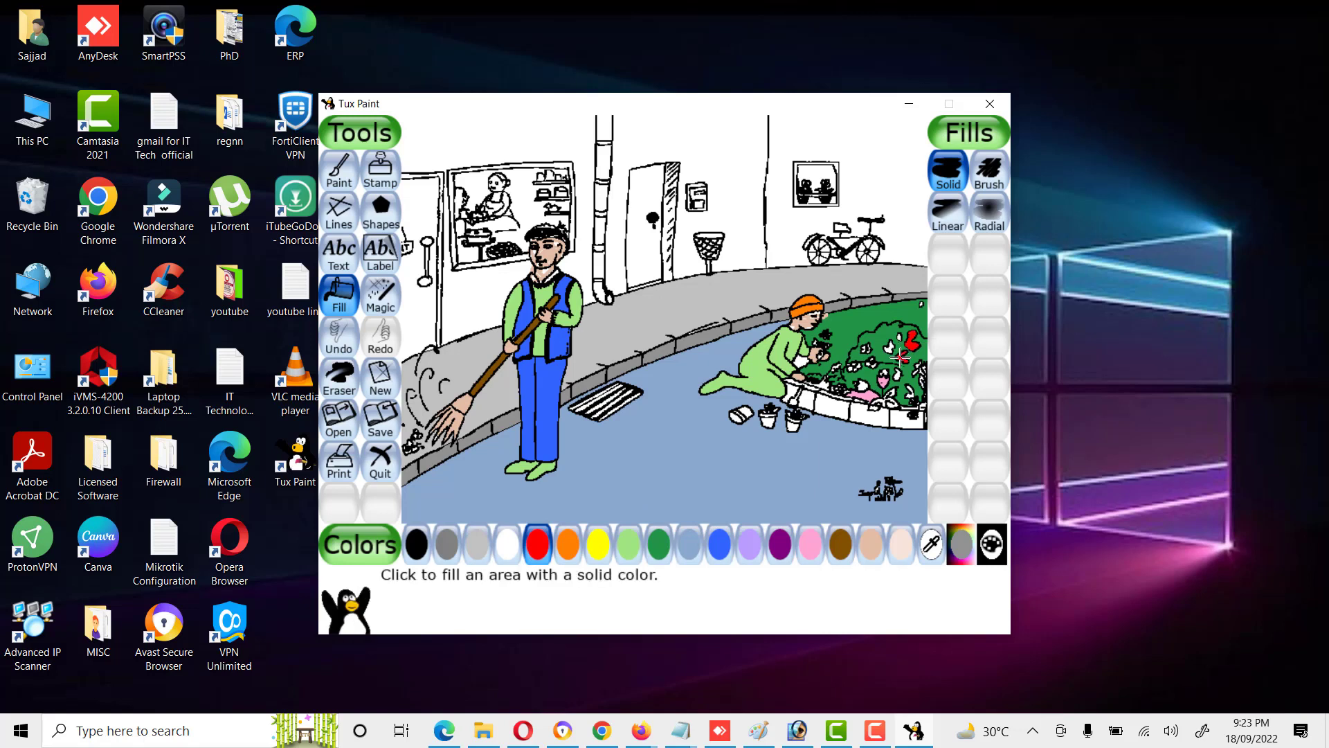
pyautogui.click(778, 545)
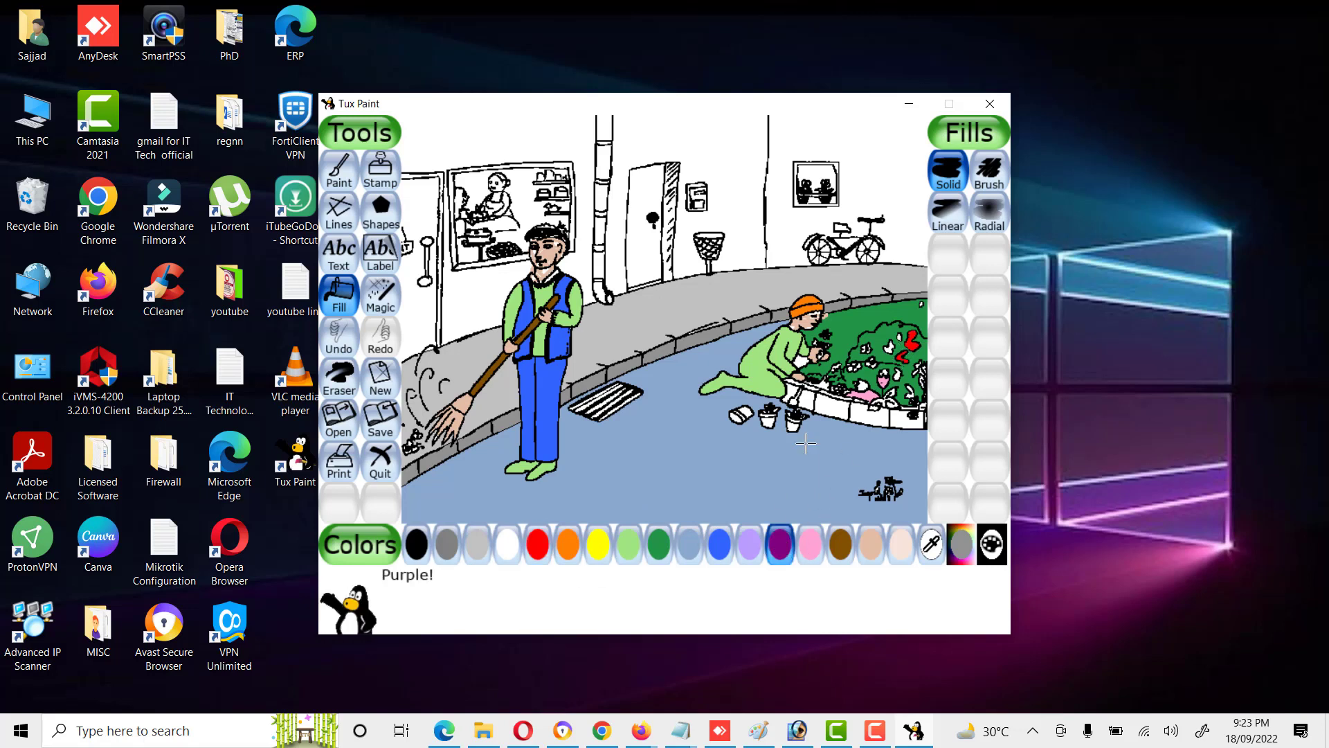
pyautogui.click(892, 343)
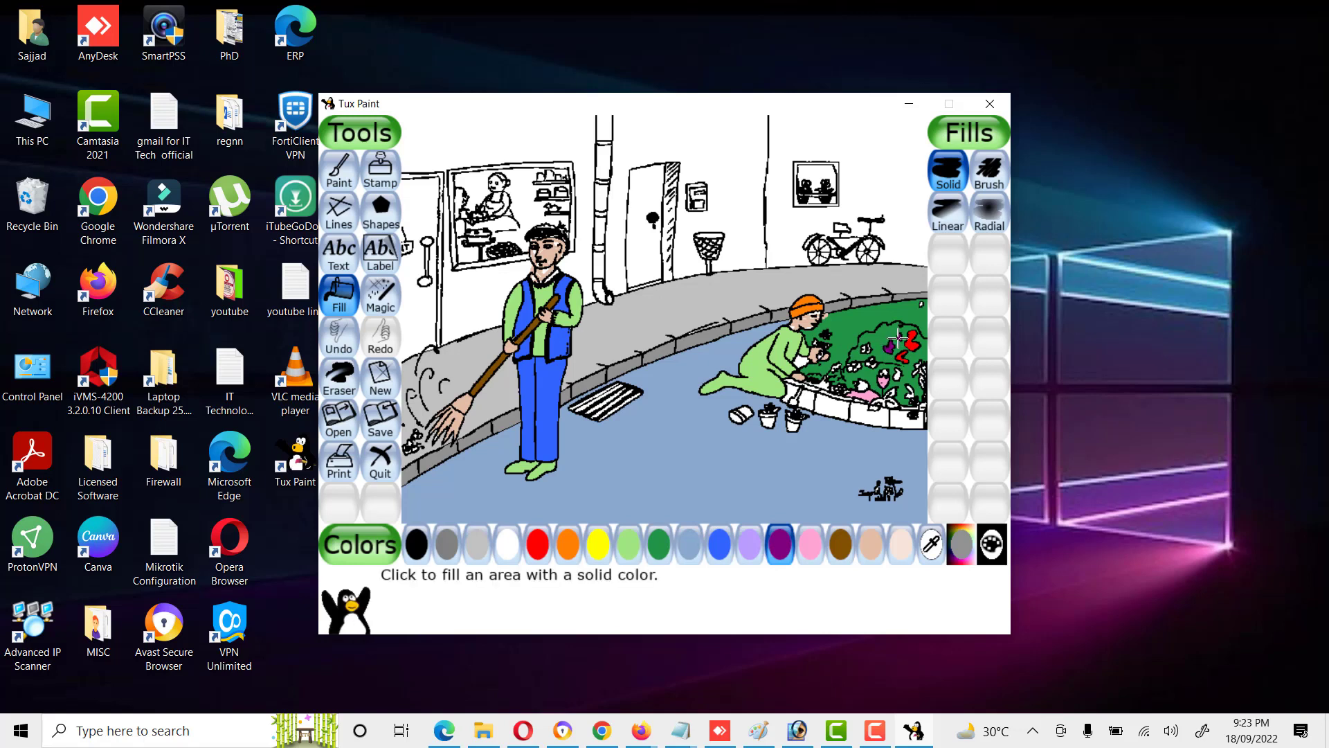
pyautogui.click(889, 394)
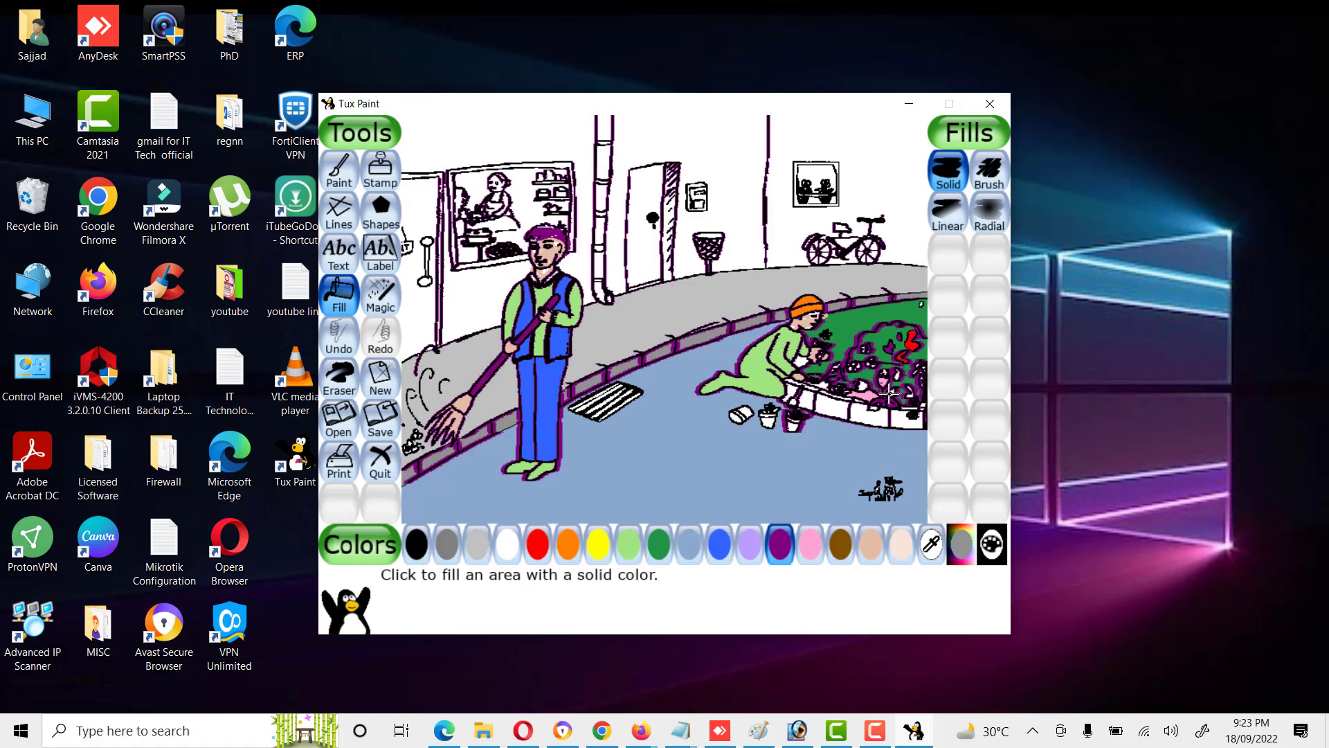
pyautogui.hotkey('ctrl', 'z')
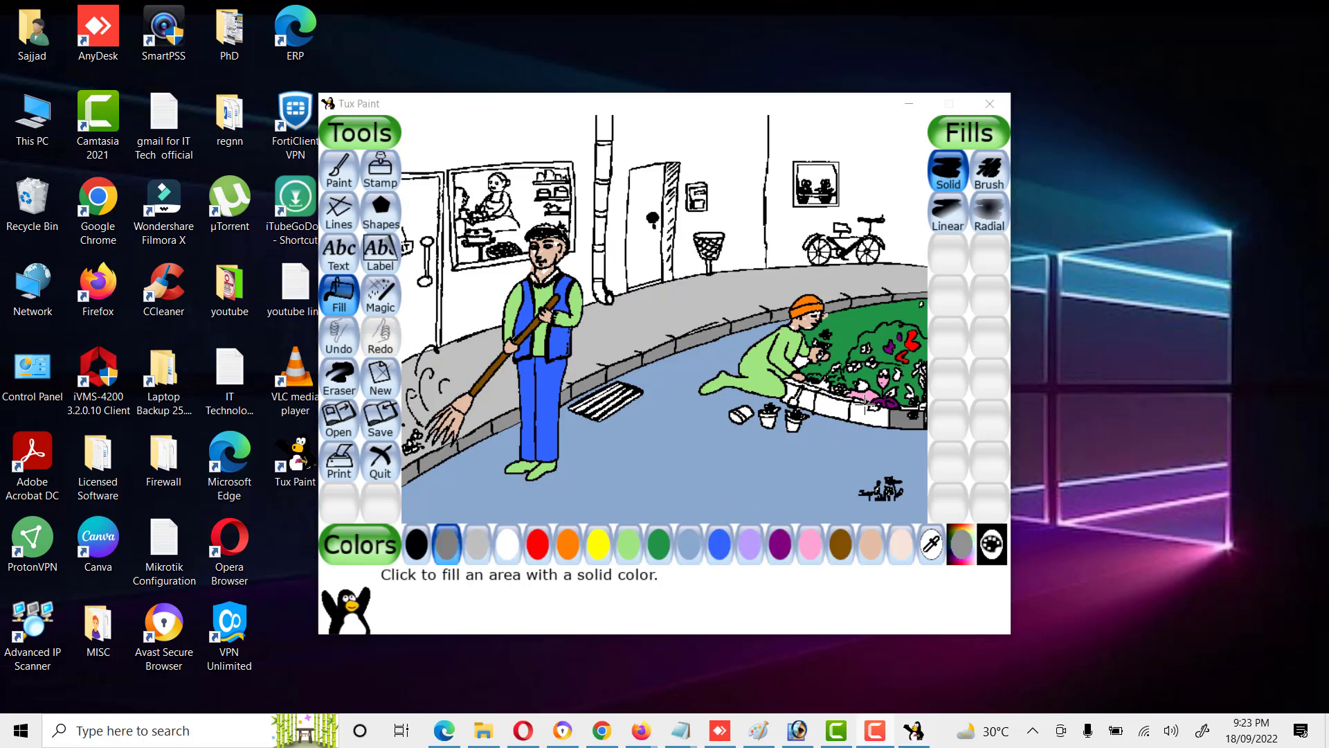
# Step: Fill the edging stones along the front of the flower bed with dark grey
pyautogui.click(857, 416)
pyautogui.click(864, 406)
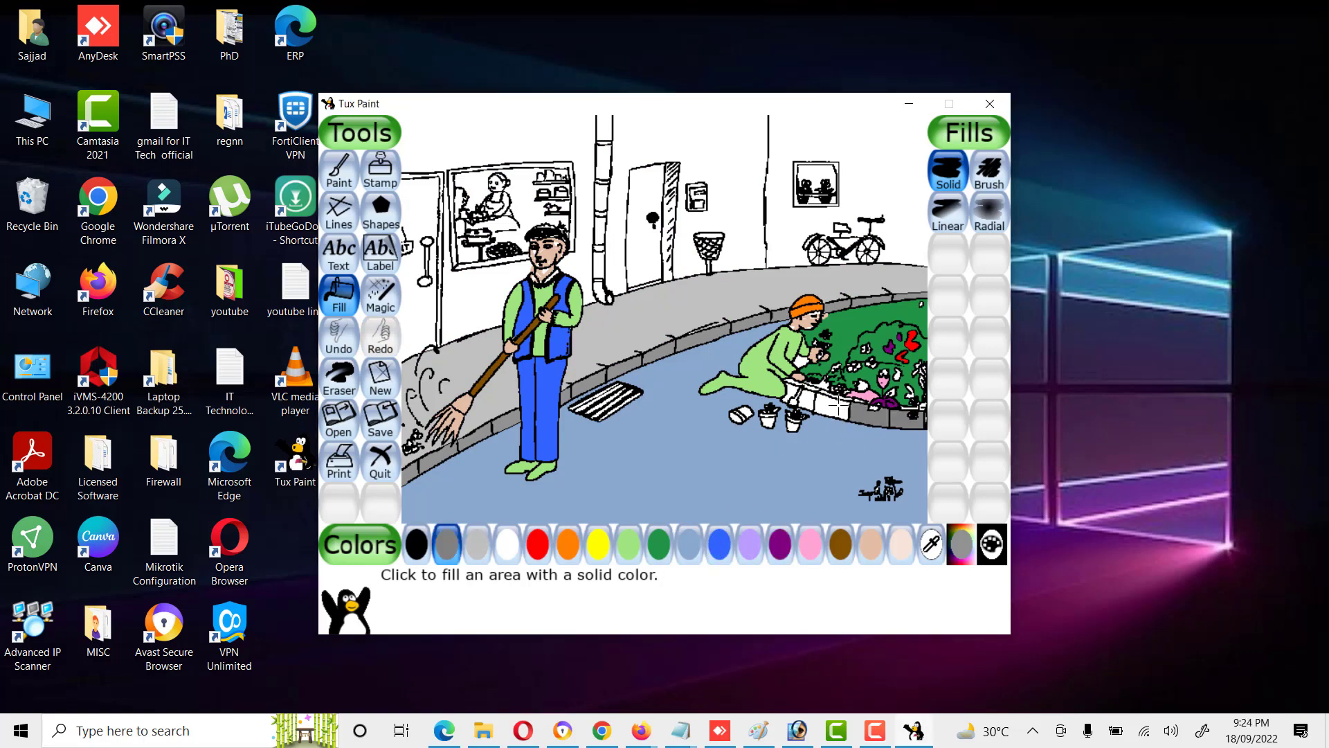
pyautogui.click(824, 406)
pyautogui.click(841, 544)
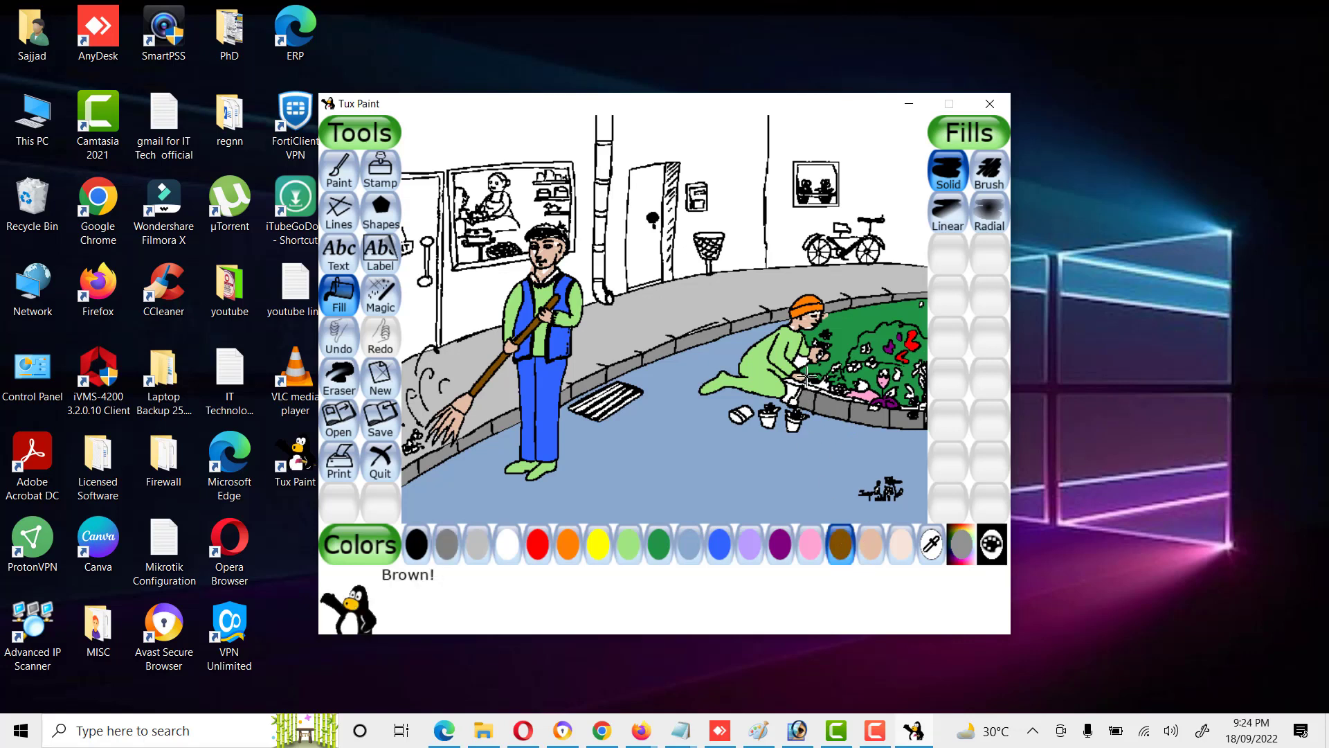
pyautogui.click(459, 546)
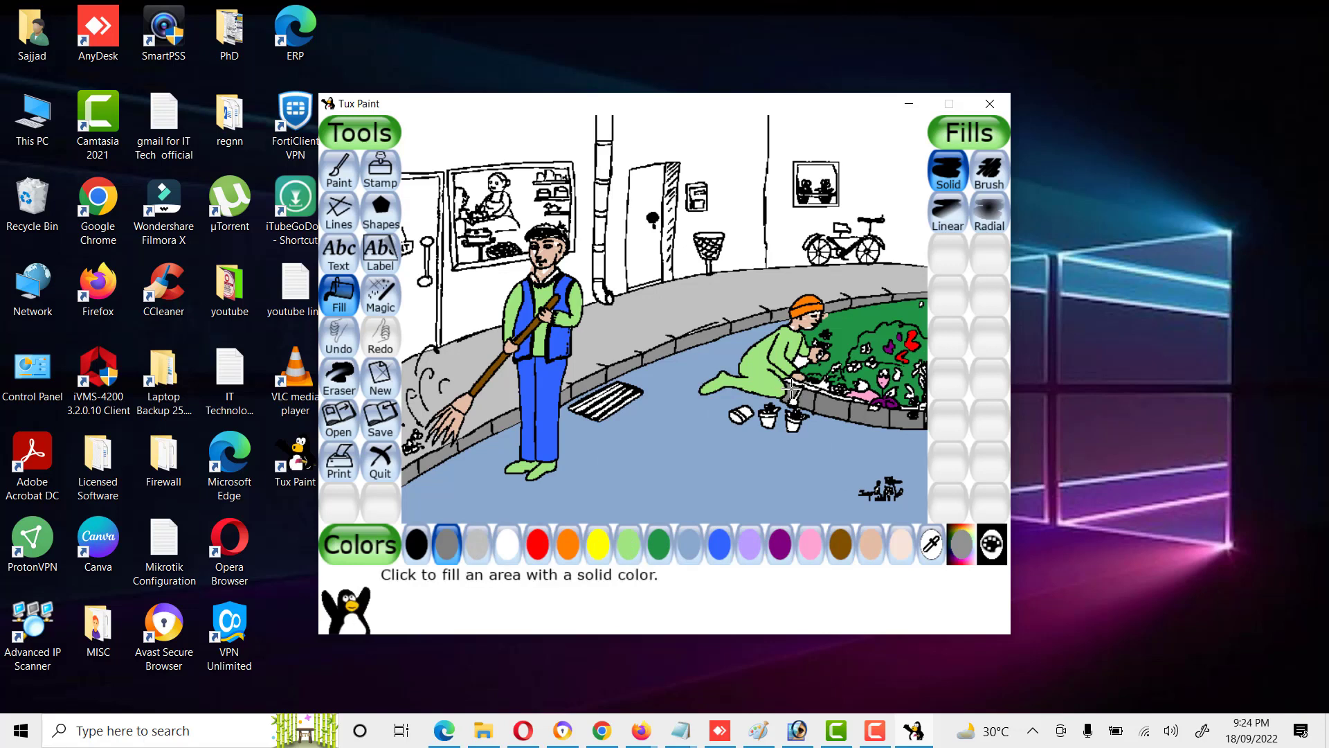
# Step: Fill the gardener's trowel handle and the flowerpots on the road with brown
pyautogui.click(841, 546)
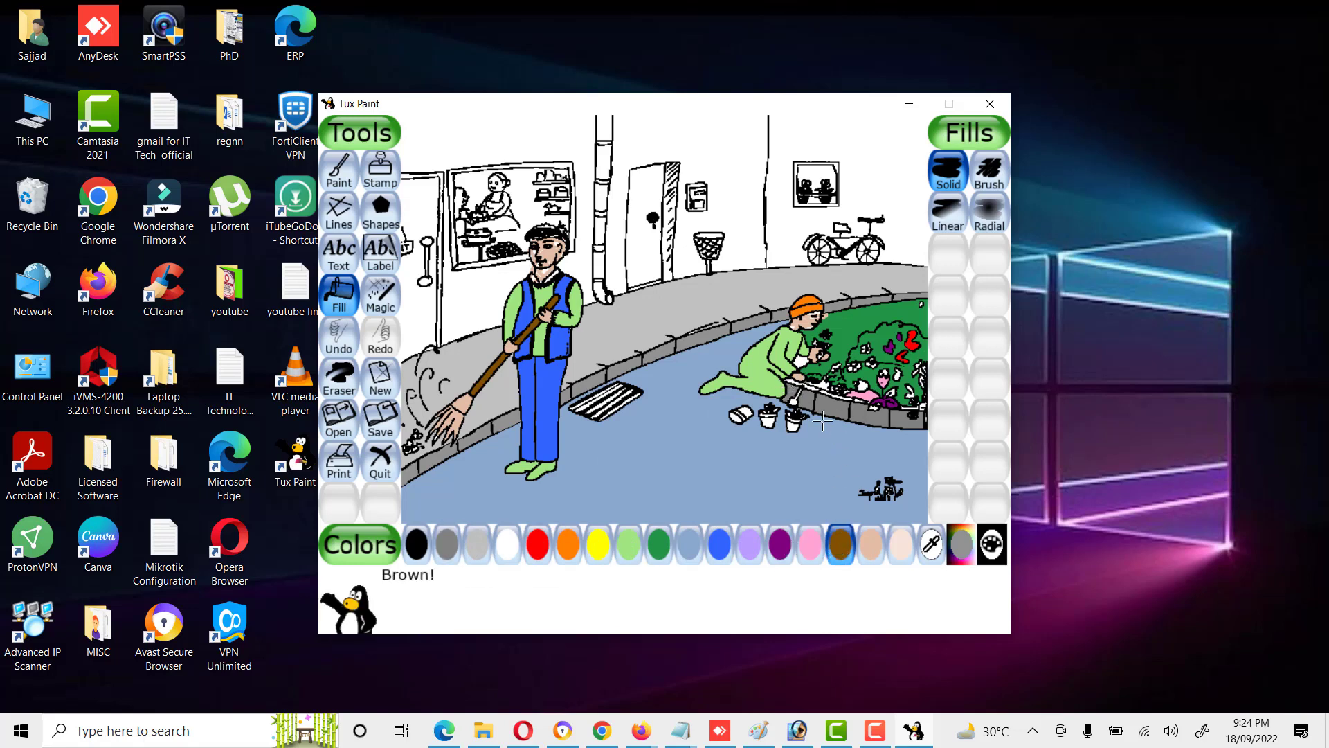
pyautogui.click(794, 401)
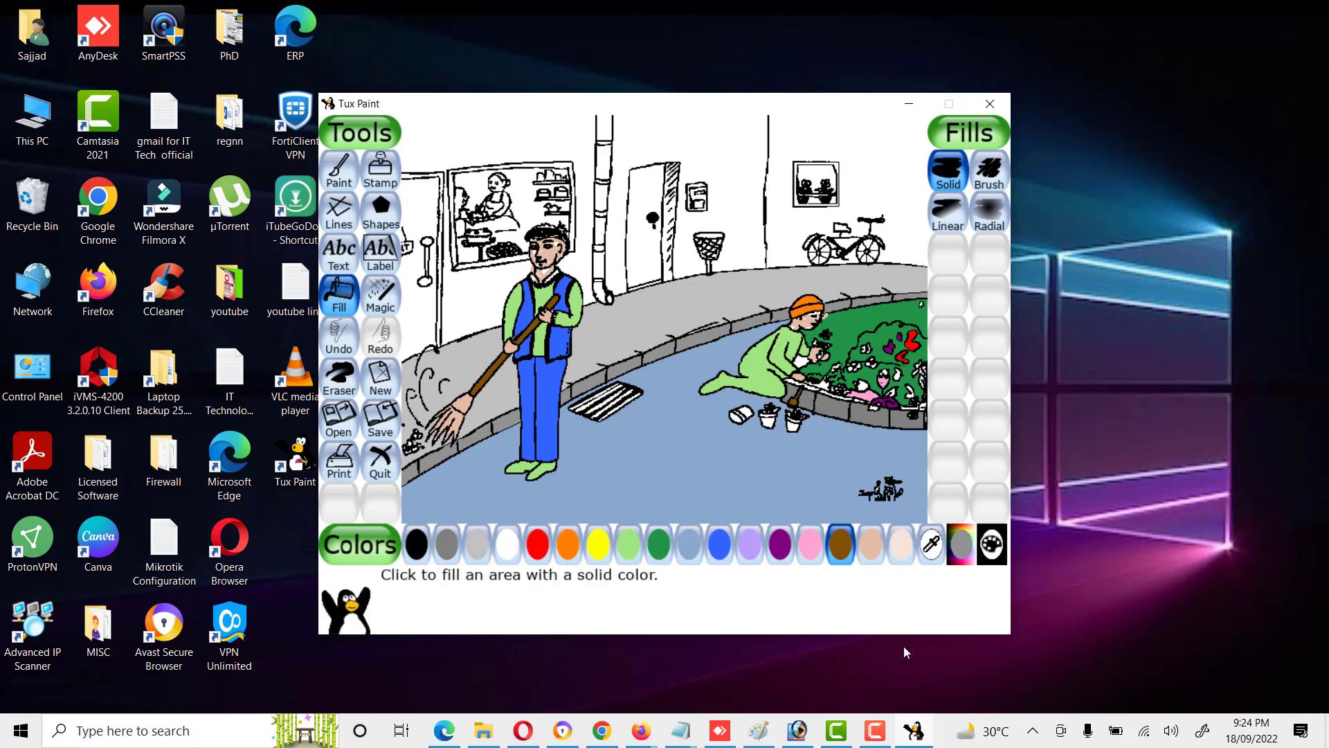
pyautogui.click(742, 414)
pyautogui.click(794, 424)
pyautogui.click(689, 554)
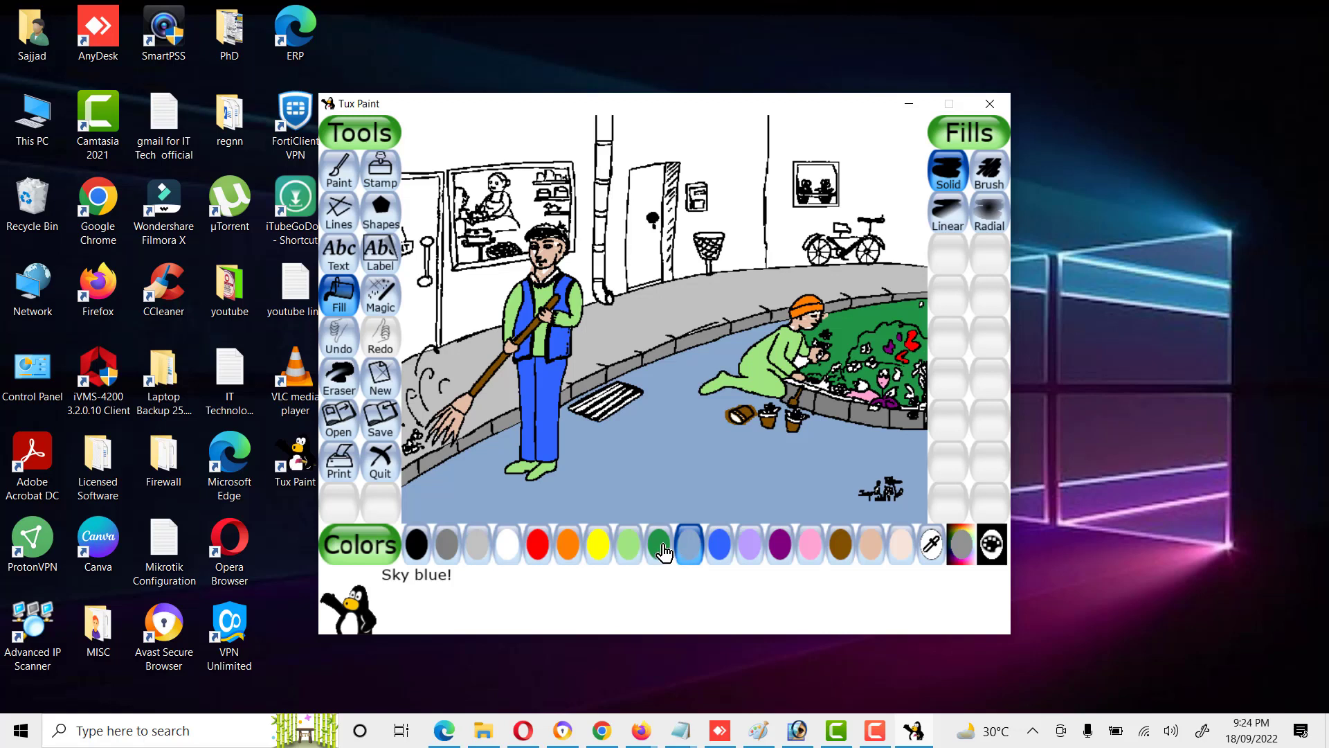
pyautogui.click(661, 554)
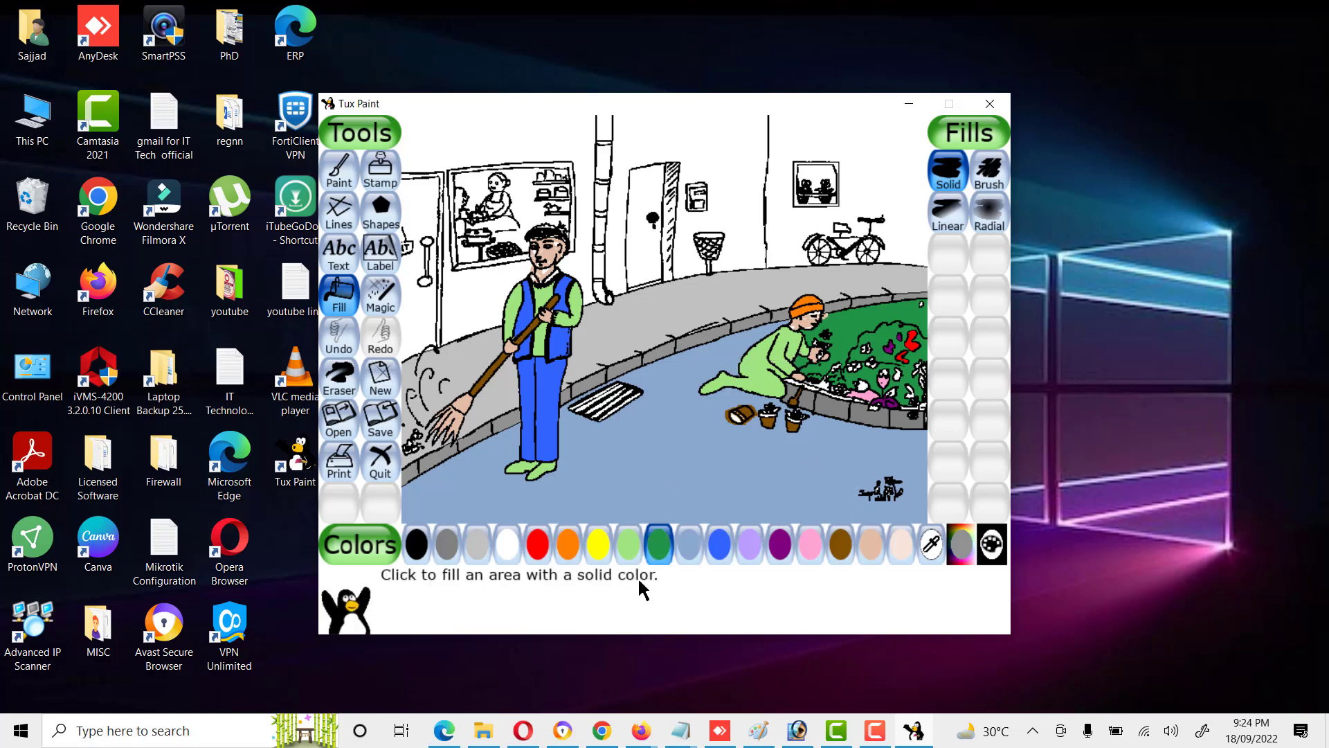
pyautogui.click(840, 543)
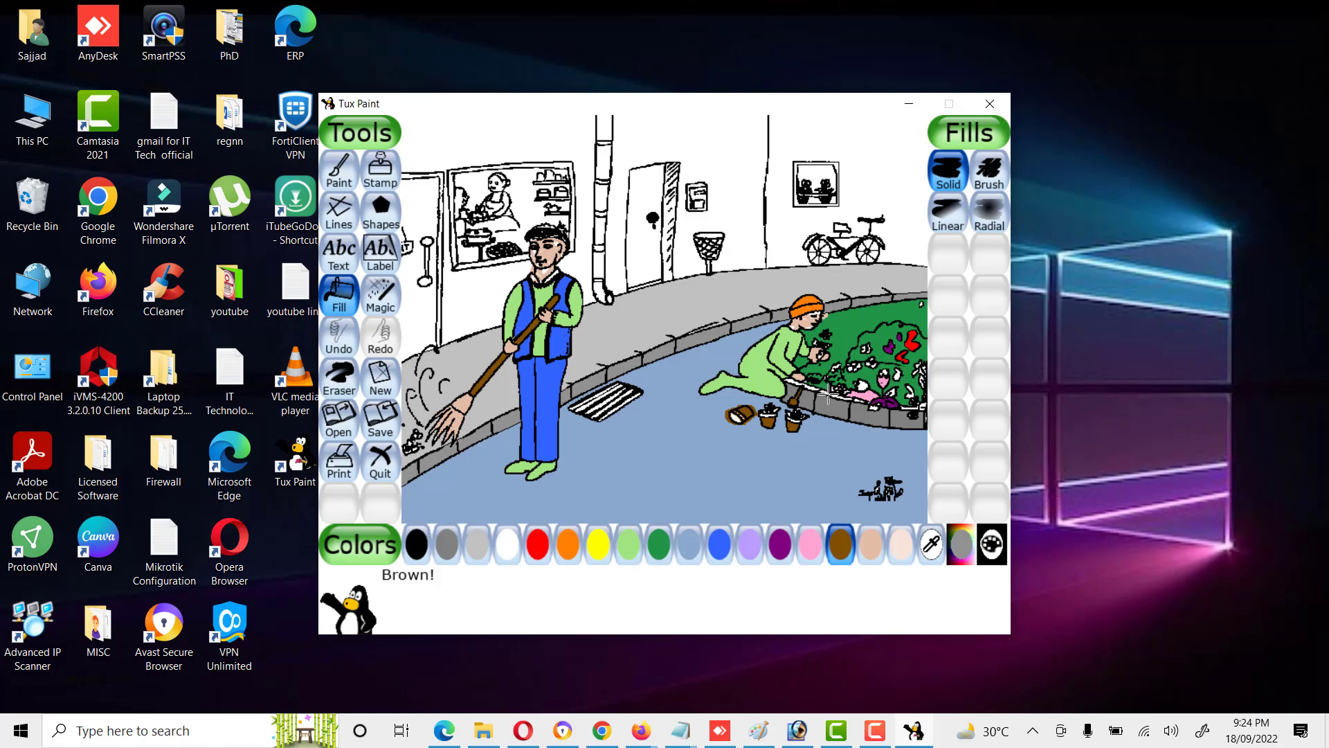
pyautogui.click(828, 392)
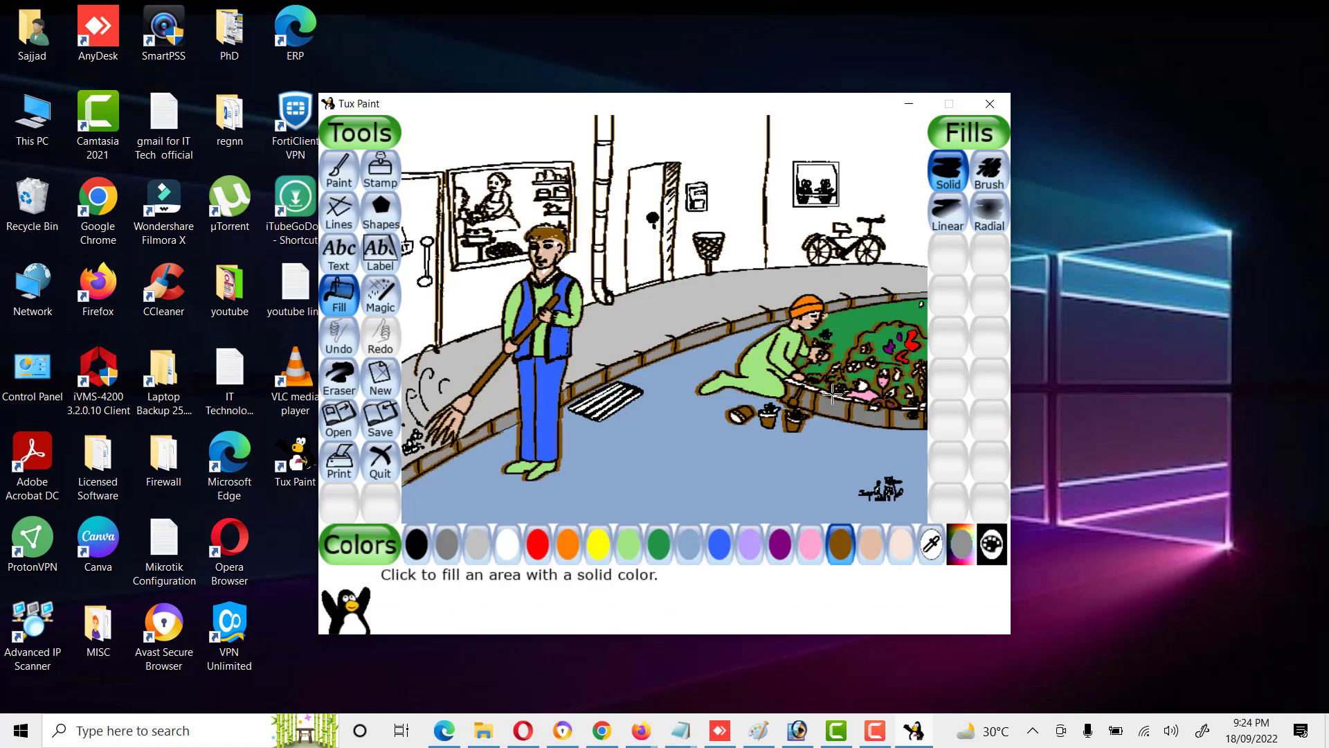
pyautogui.hotkey('ctrl', 'z')
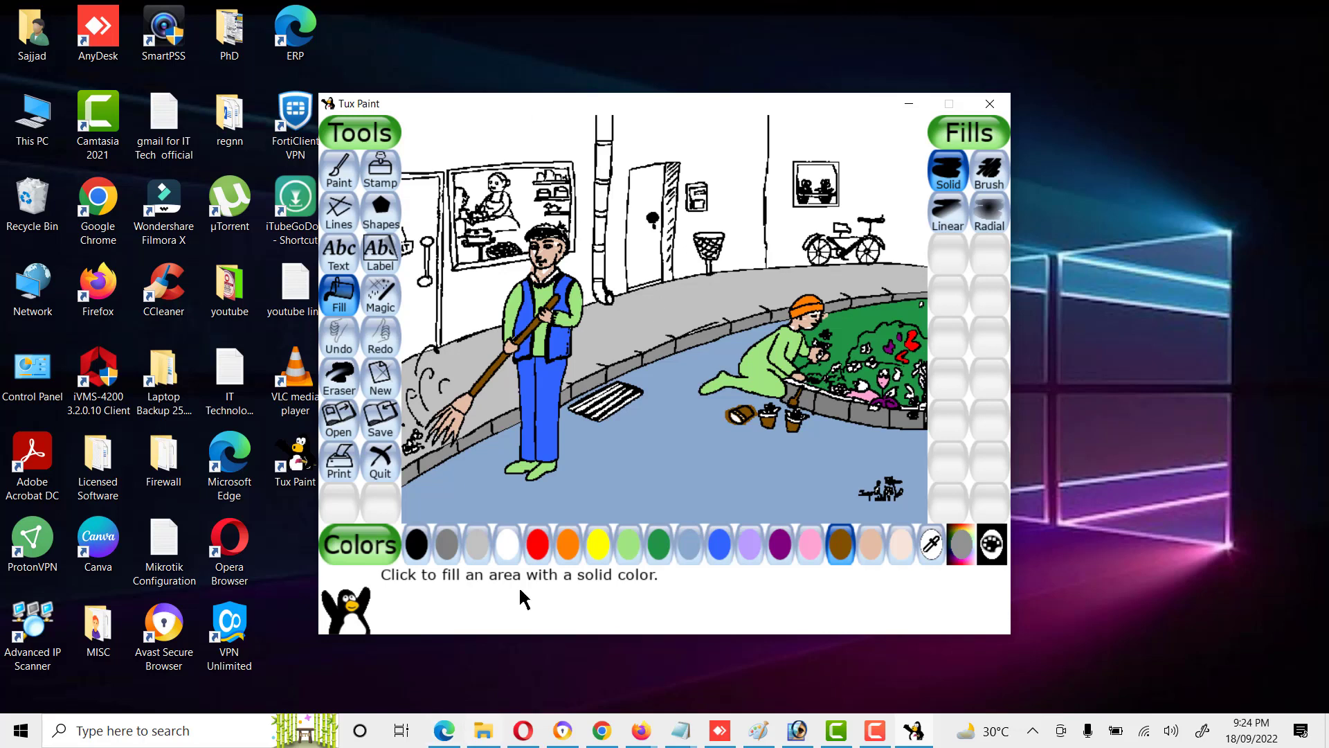
# Step: Fill all sections of the house wall behind the pavement with yellow
pyautogui.click(604, 550)
pyautogui.click(696, 142)
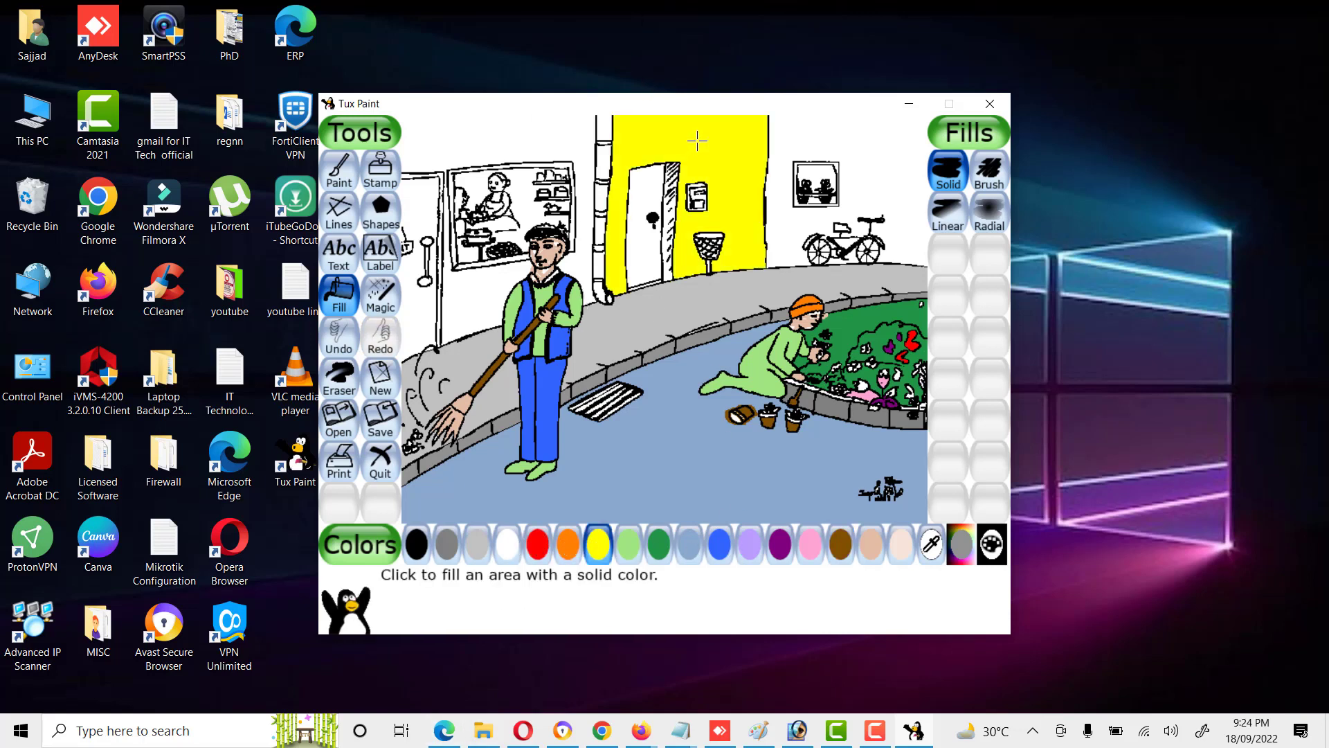
pyautogui.click(874, 137)
pyautogui.click(538, 135)
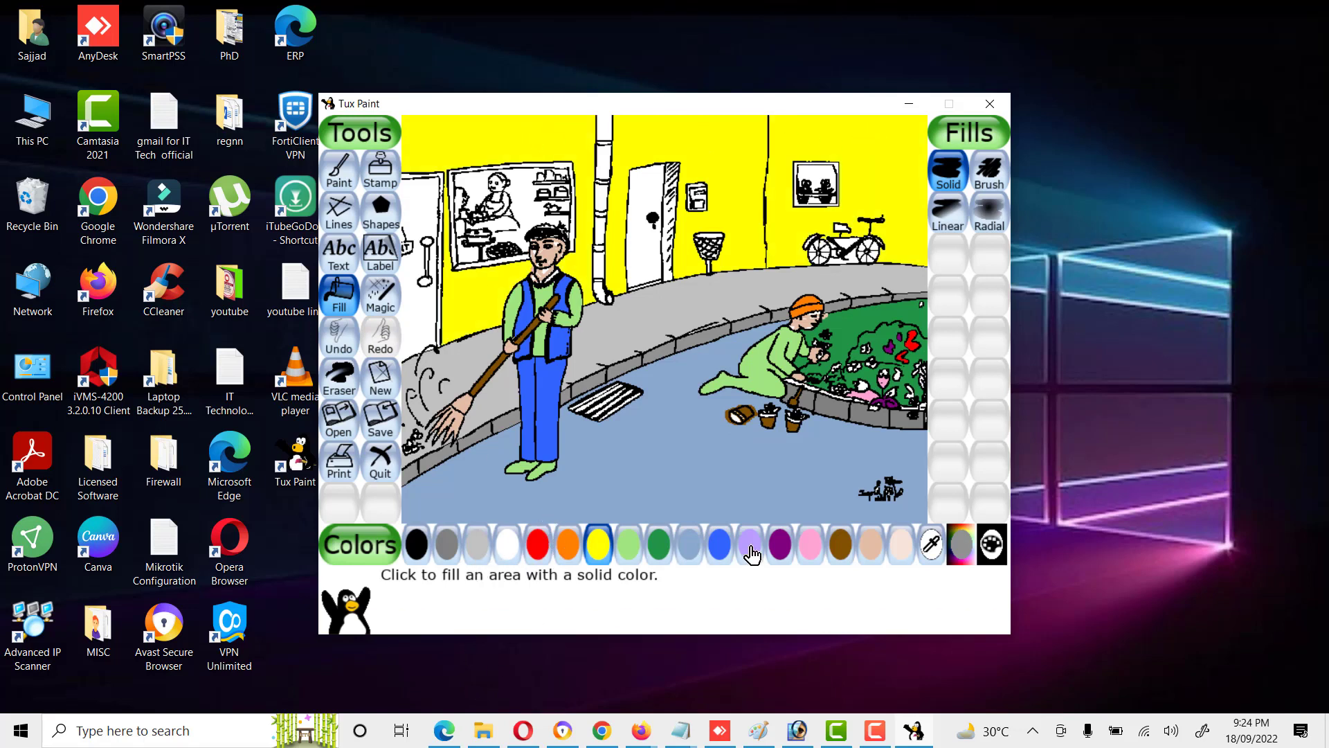
# Step: Fill the door beside the shop window with tan and its long handle with brown and tan
pyautogui.click(871, 550)
pyautogui.click(413, 206)
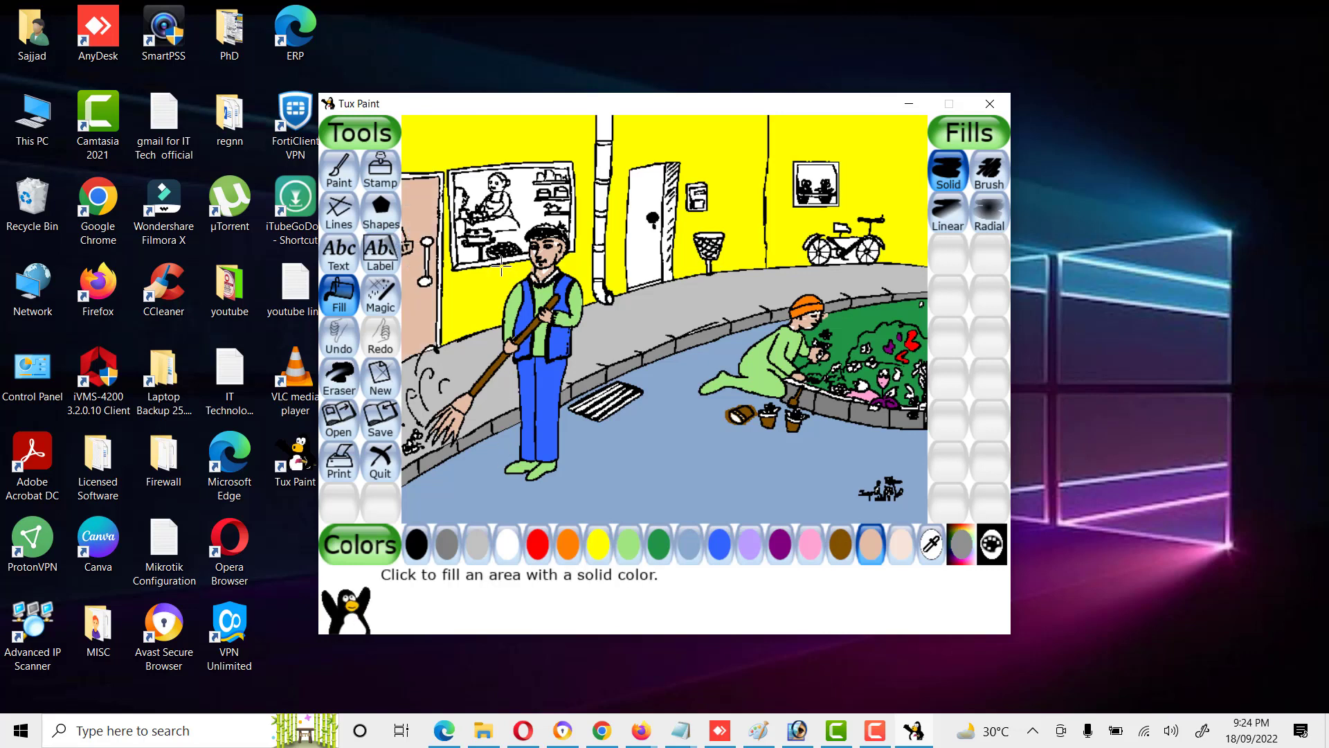
pyautogui.click(851, 549)
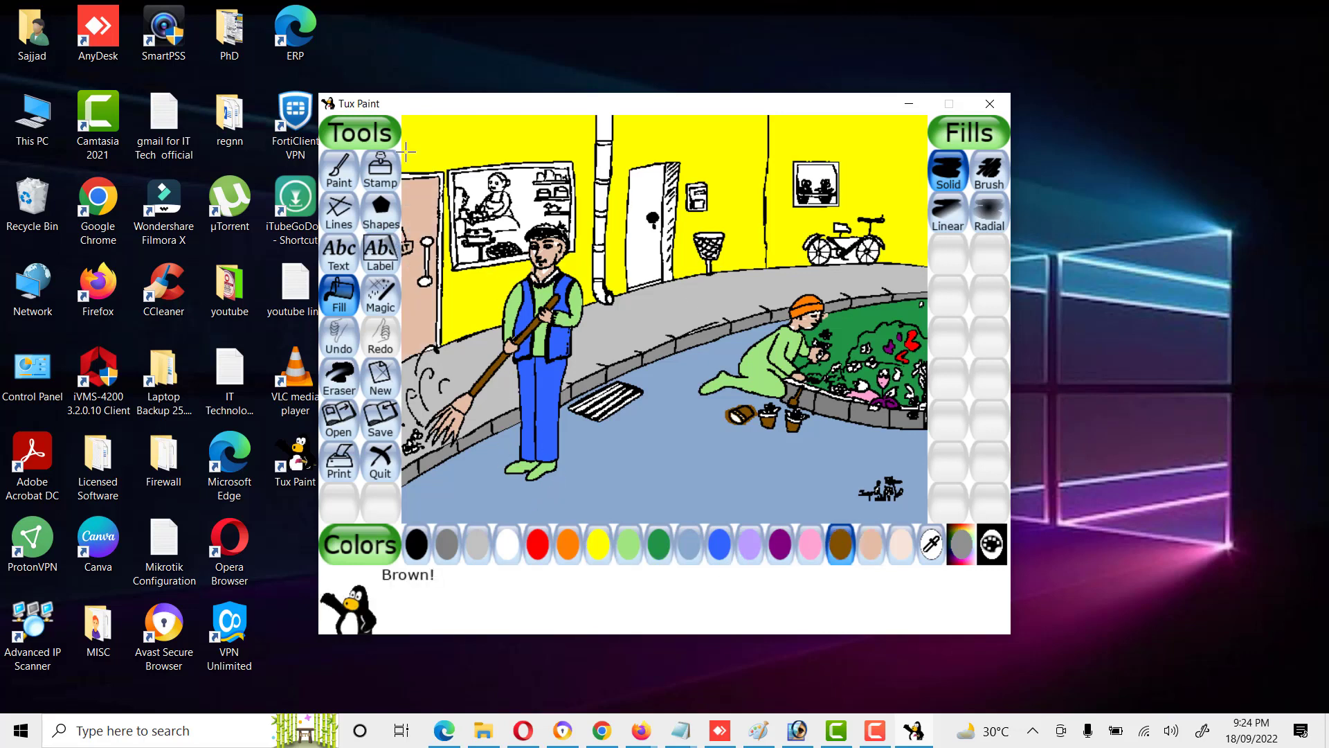
pyautogui.click(427, 242)
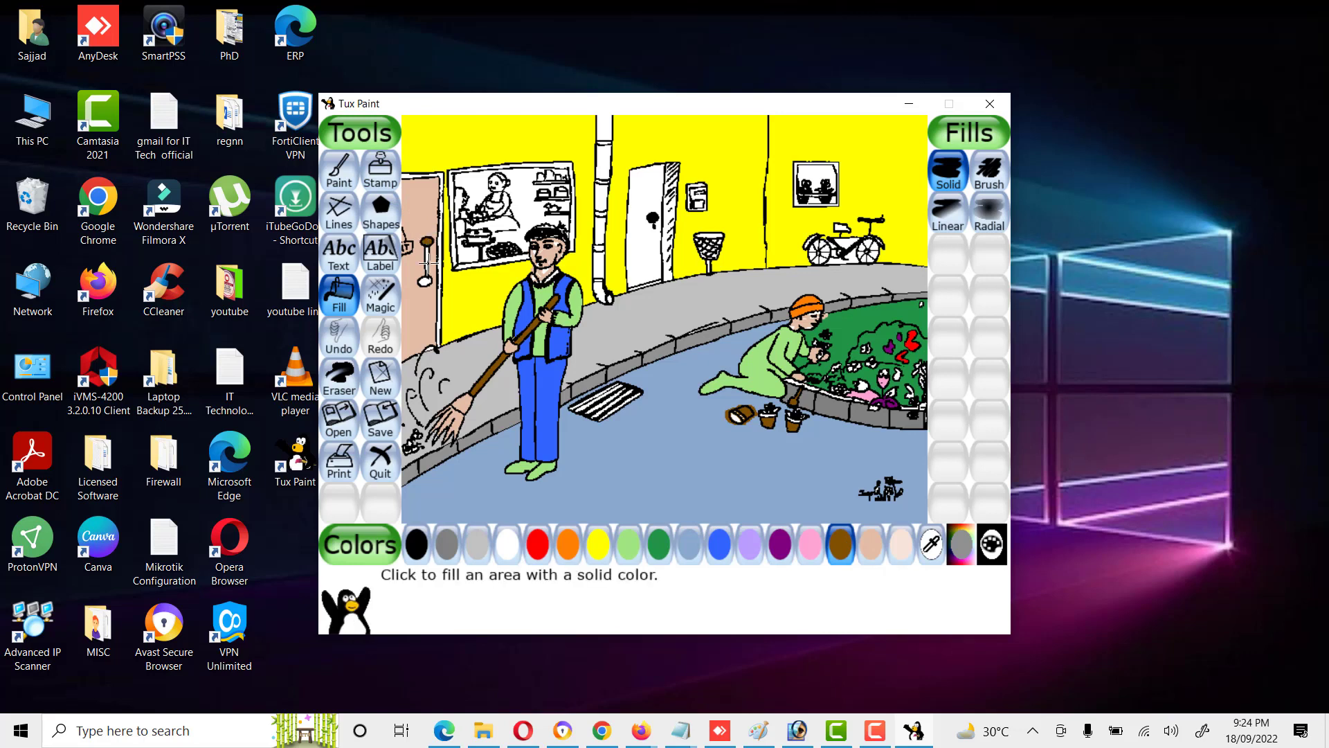
pyautogui.click(425, 280)
pyautogui.click(874, 554)
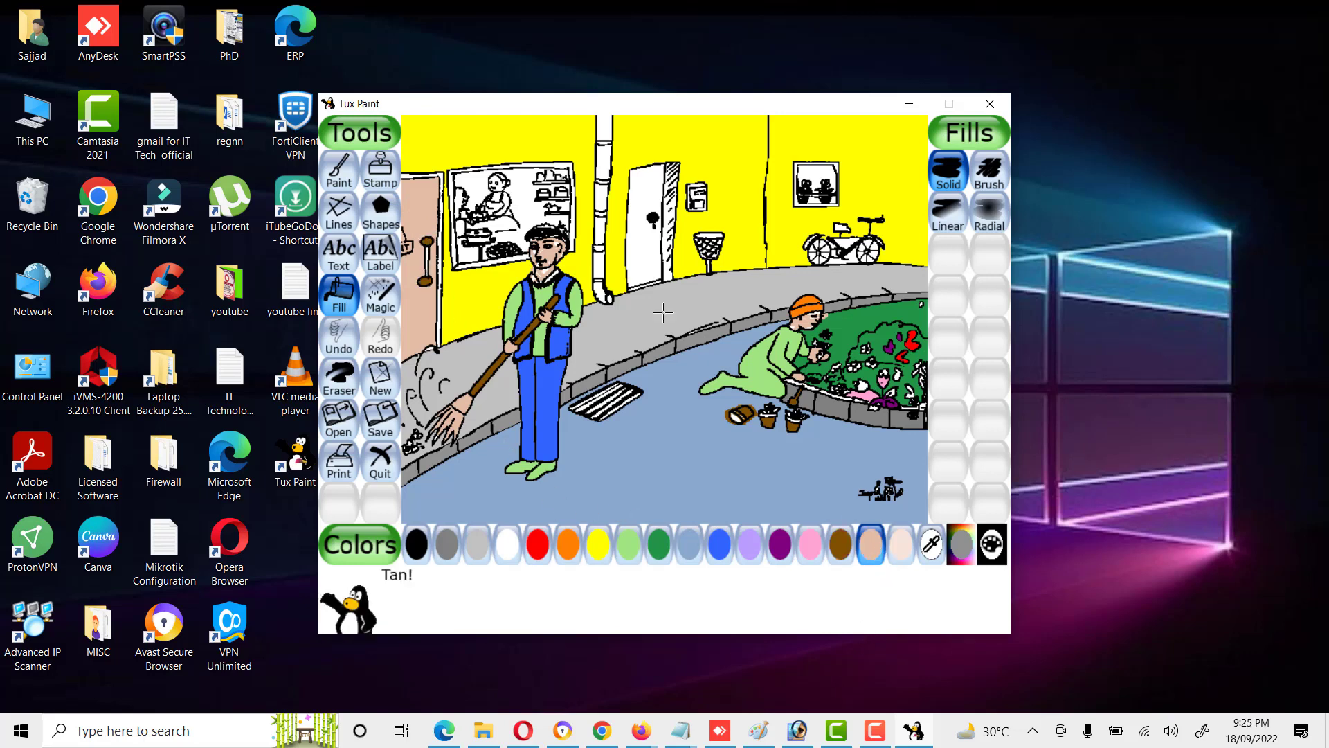
pyautogui.click(427, 255)
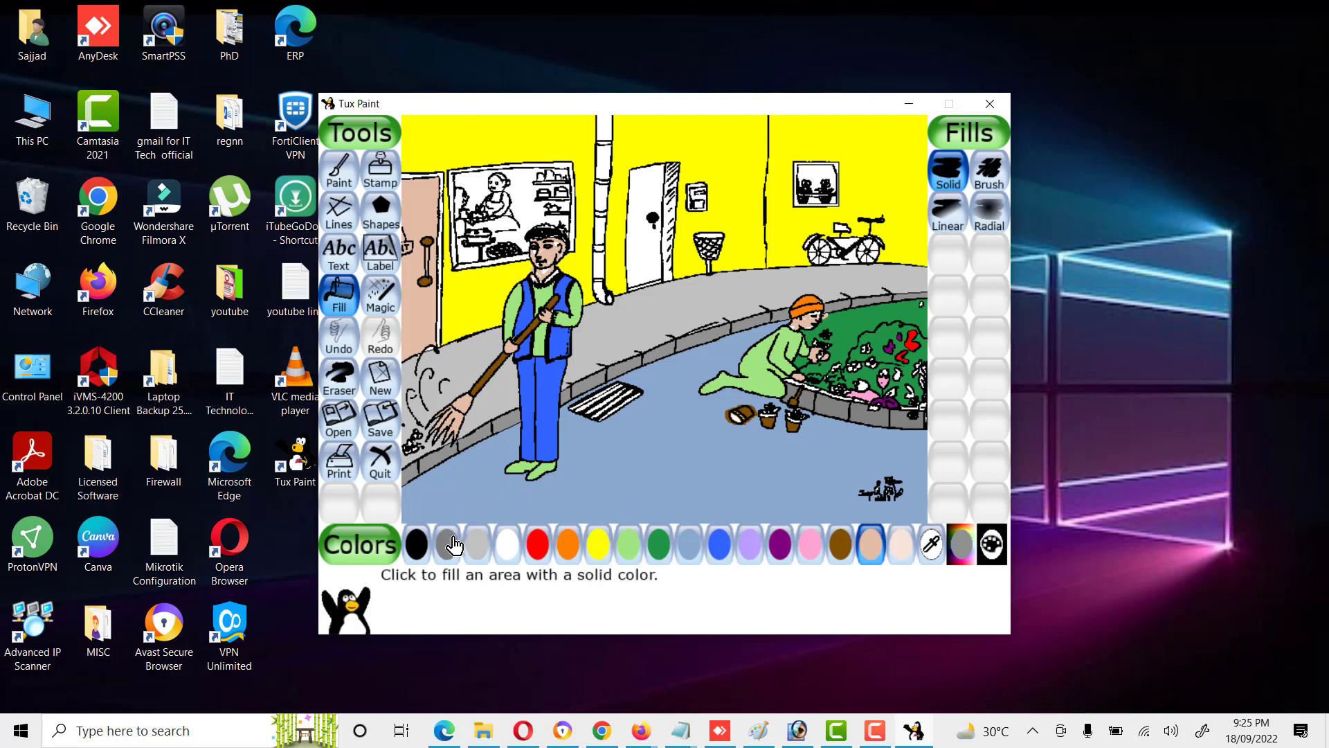
pyautogui.click(420, 553)
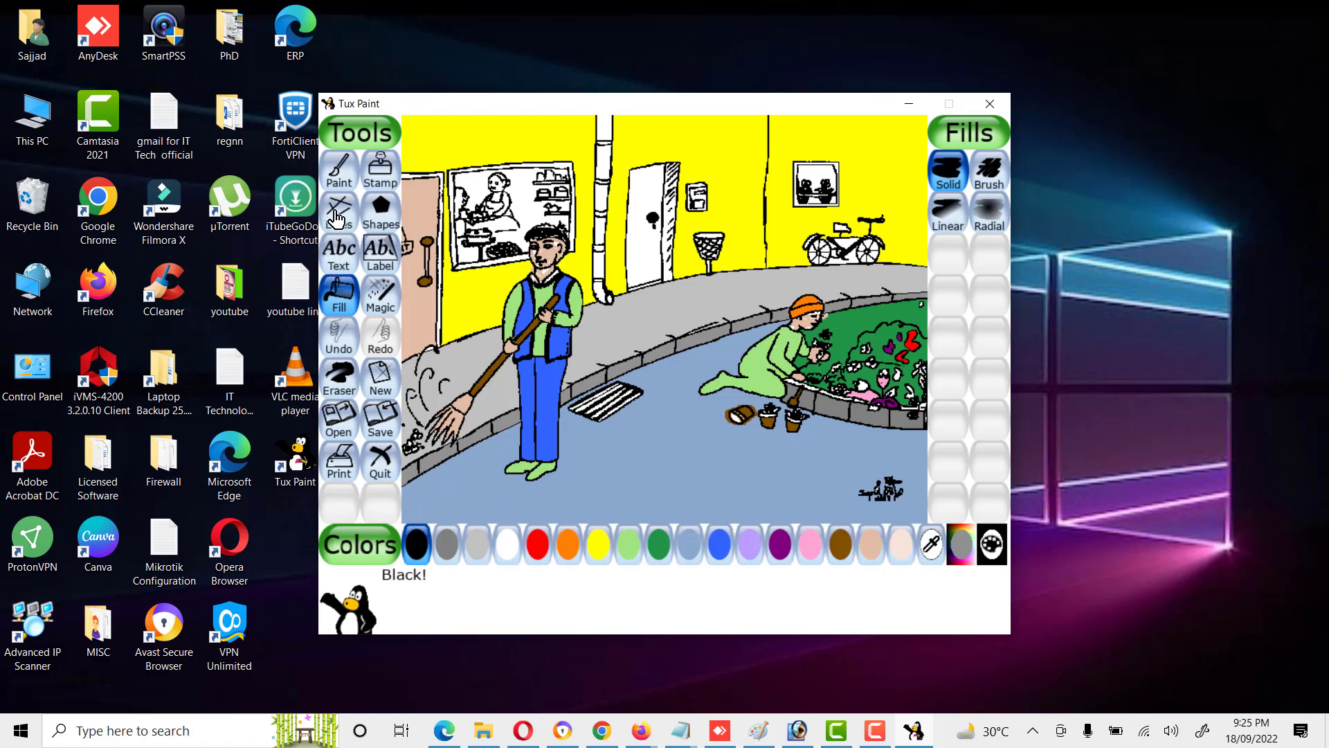
pyautogui.click(344, 176)
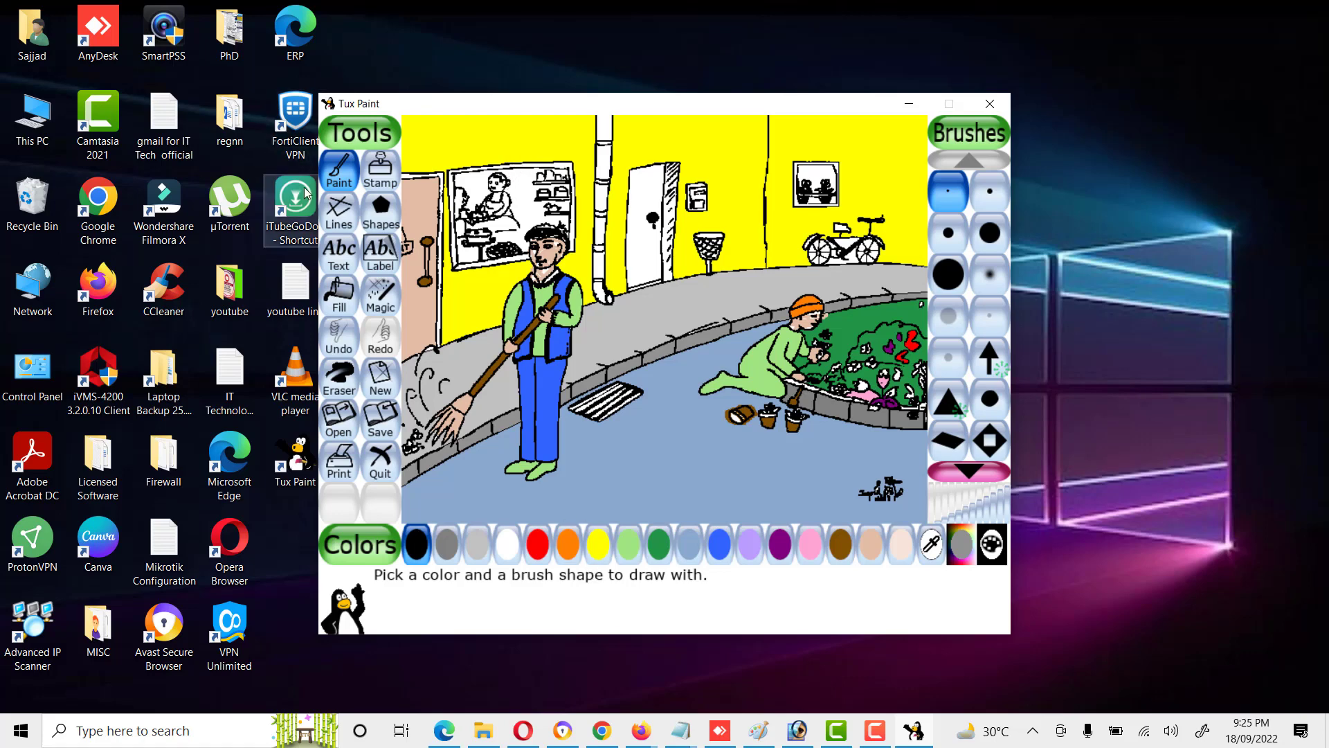
pyautogui.click(345, 298)
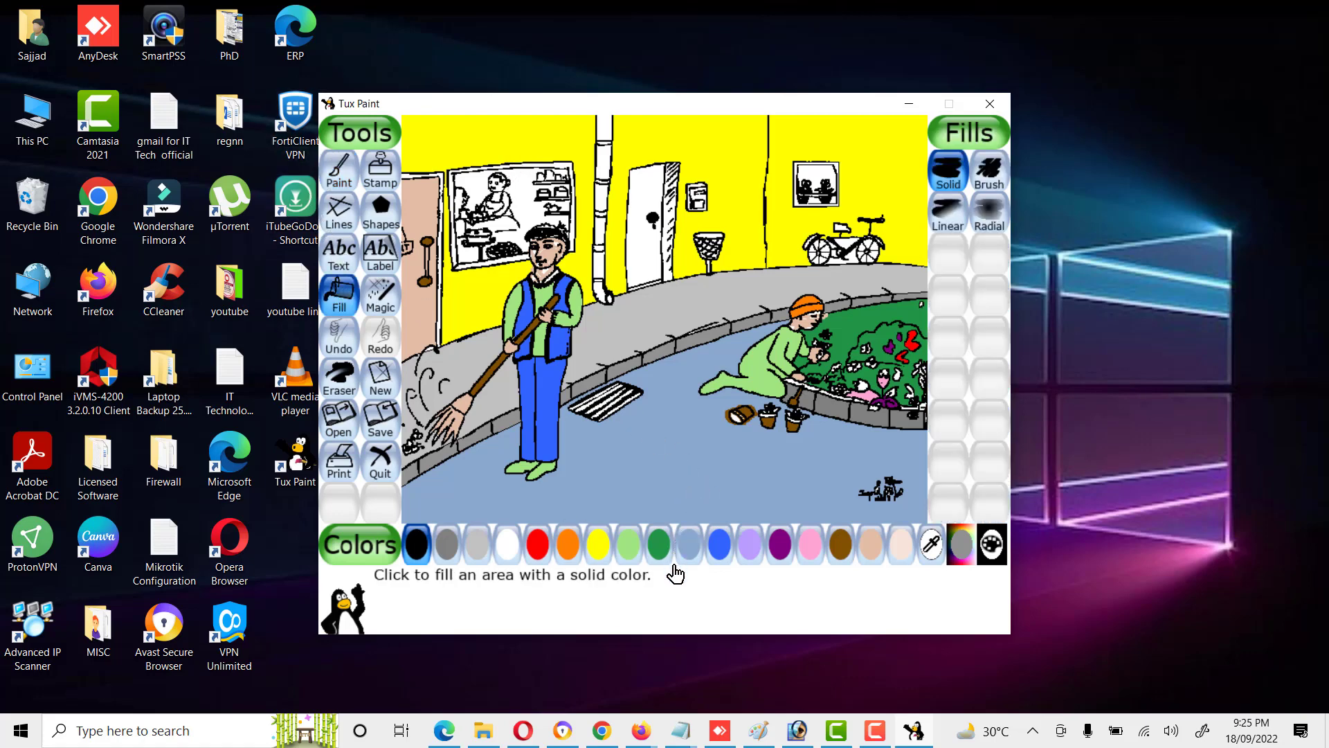
# Step: Fill the skin of the woman in the shop window with tan and her clothing with pink
pyautogui.click(881, 552)
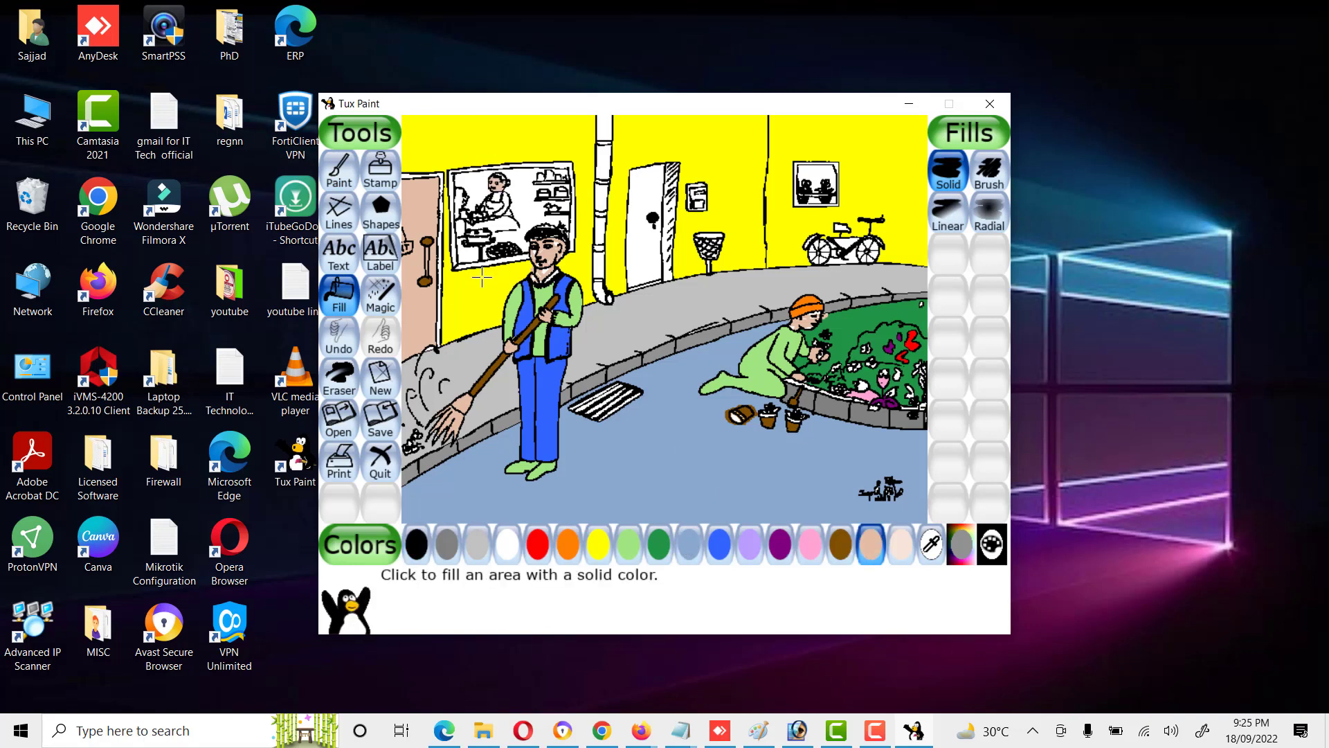
pyautogui.click(811, 547)
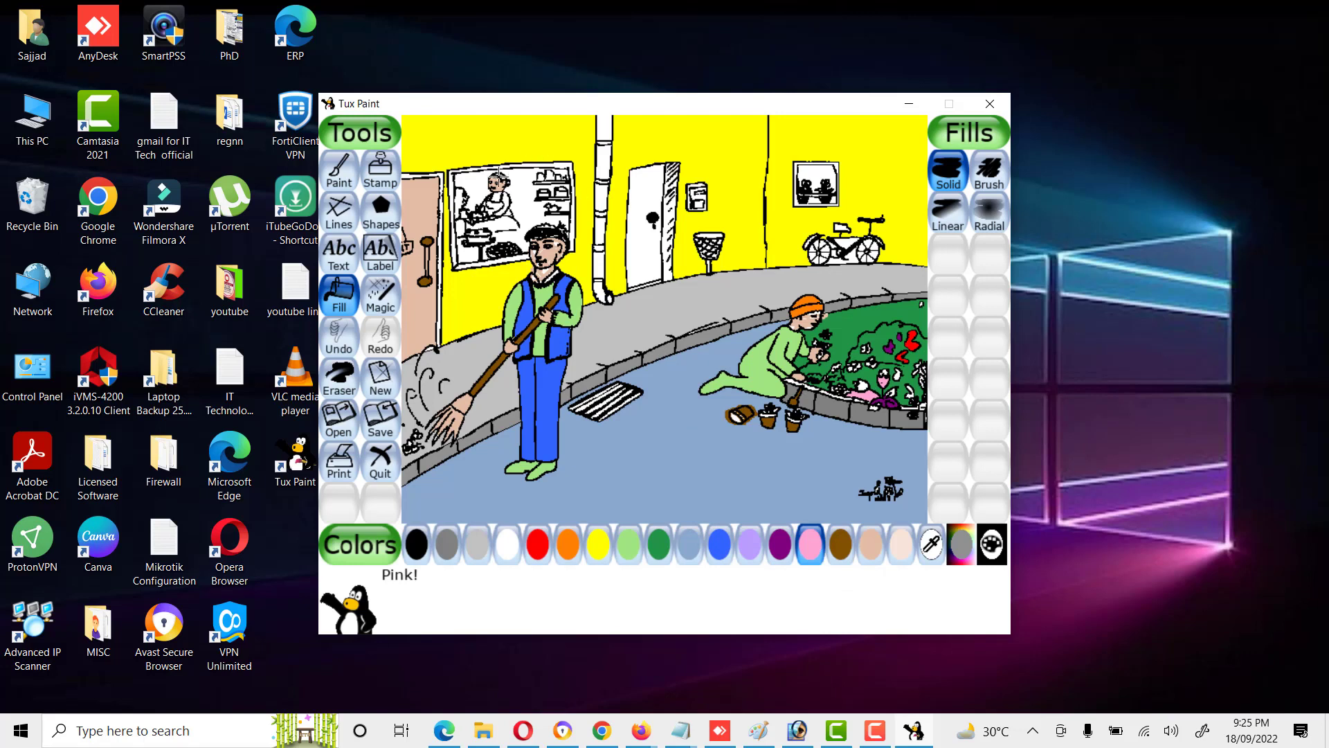
pyautogui.click(498, 207)
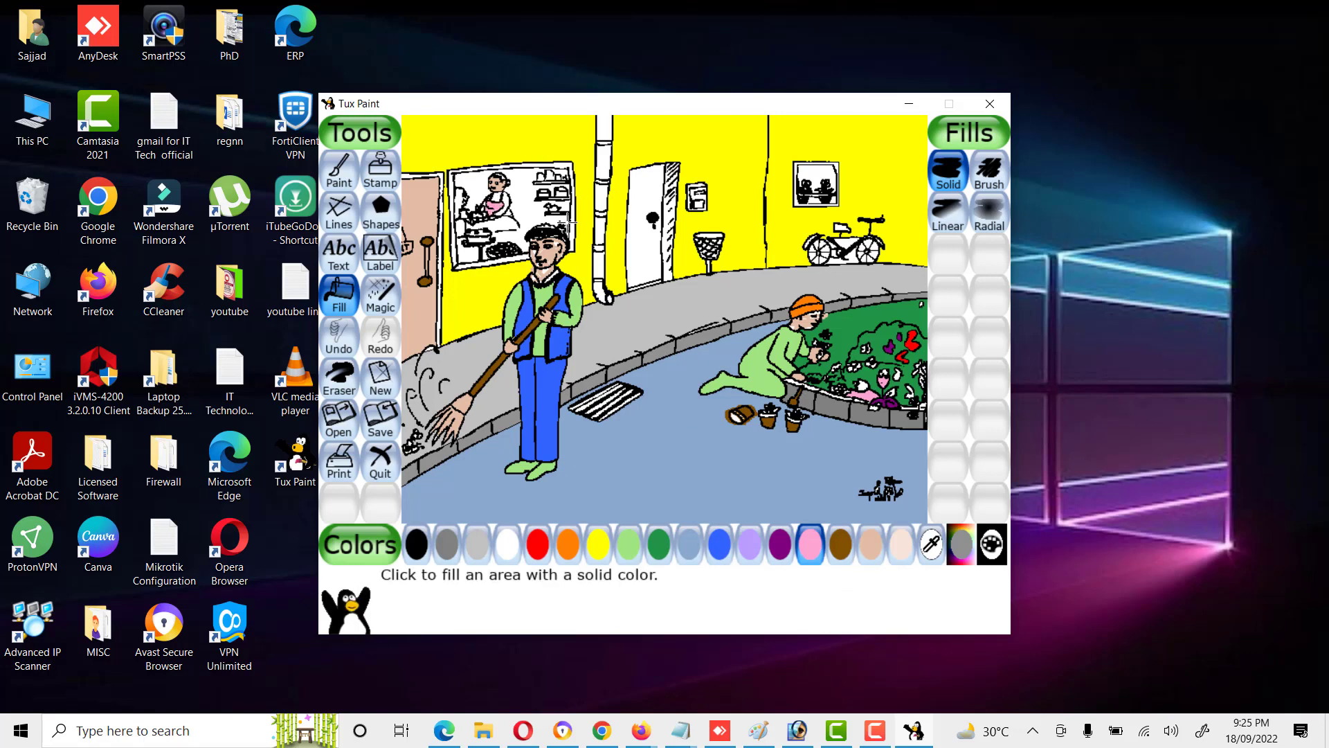
pyautogui.click(505, 198)
pyautogui.click(588, 547)
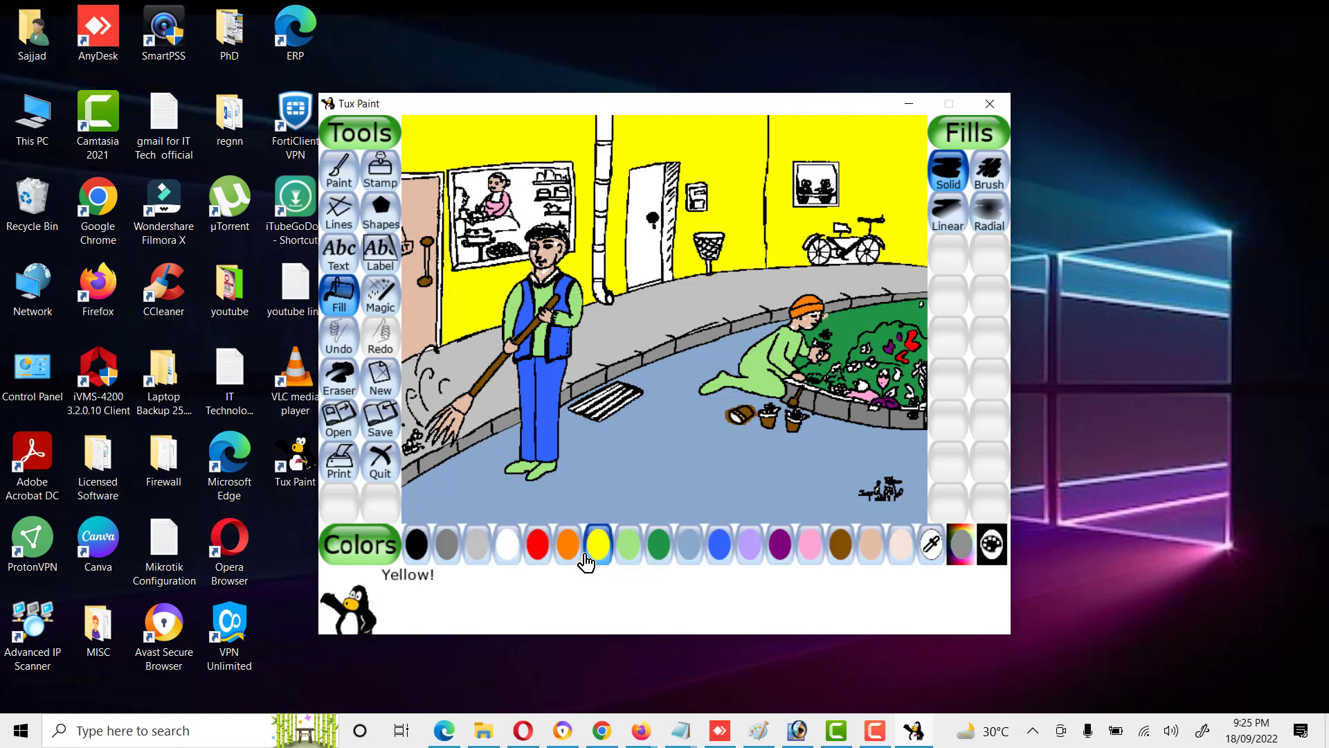
pyautogui.click(878, 554)
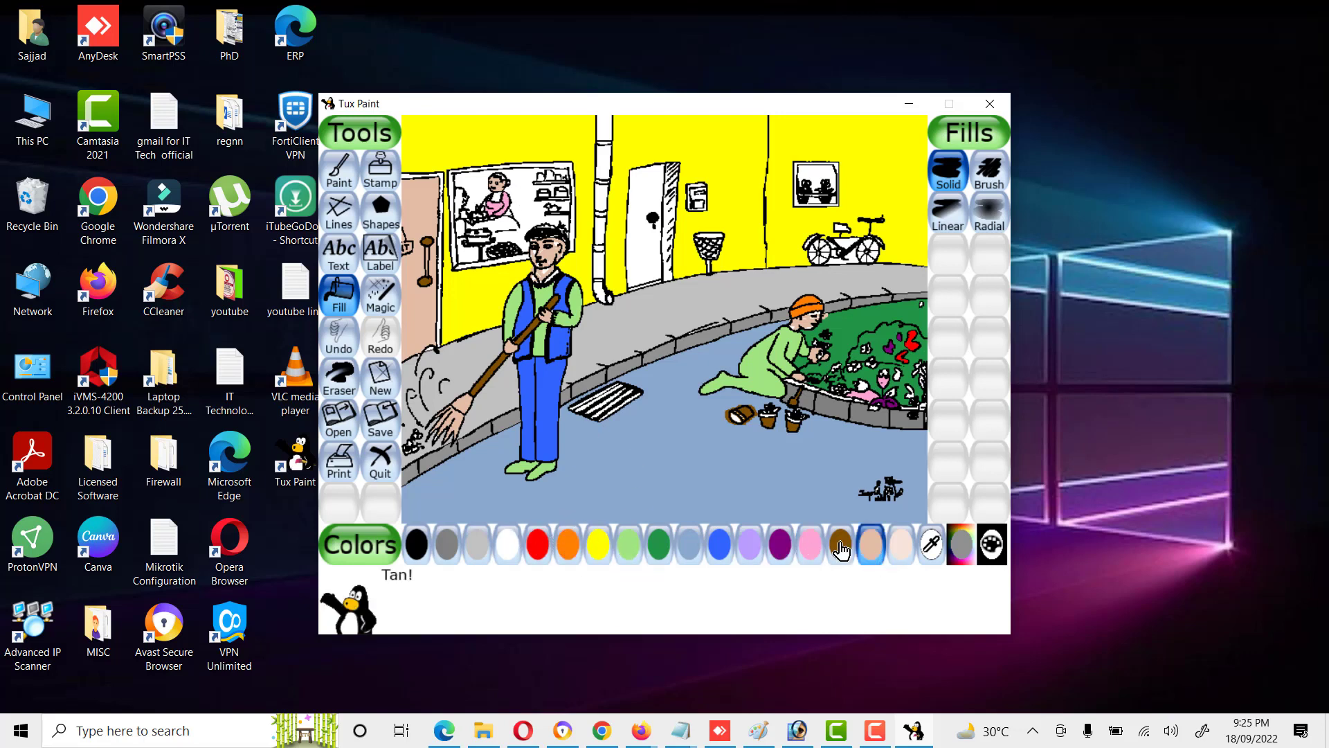
pyautogui.click(508, 195)
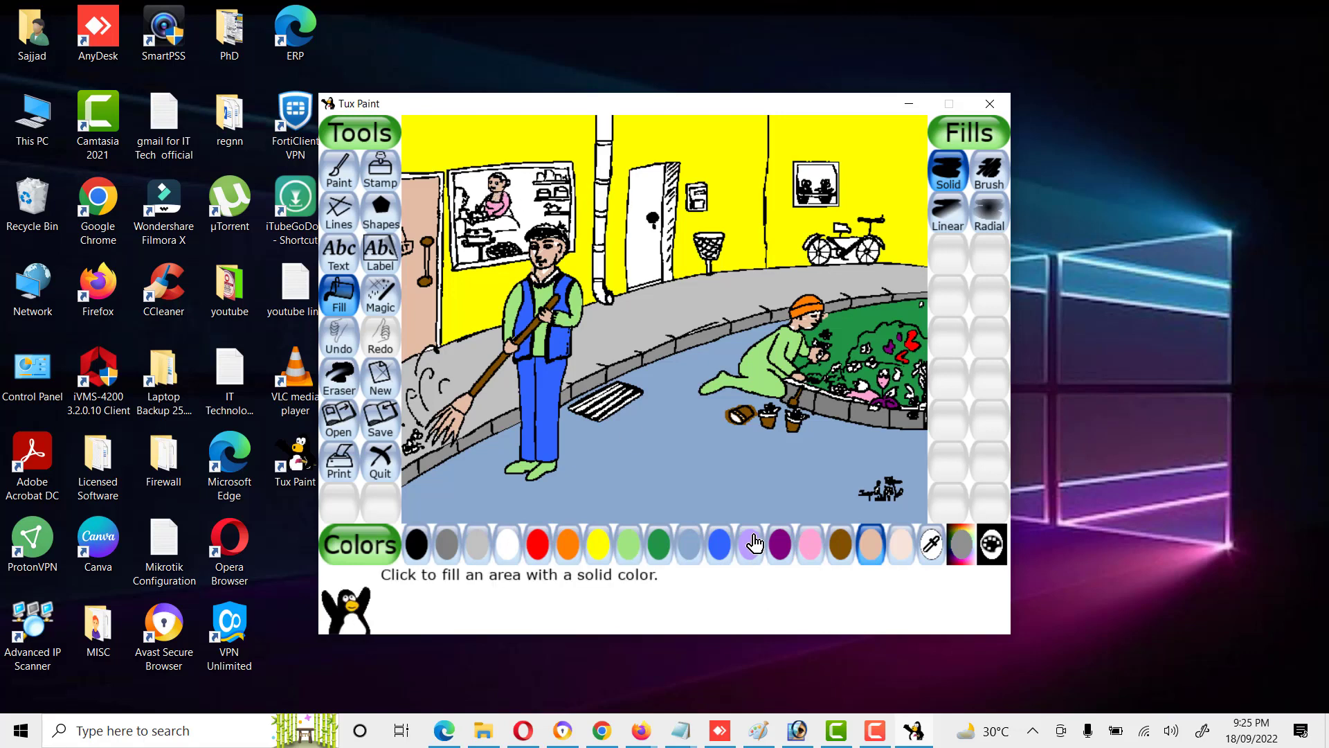
# Step: Fill the background inside the shop window with beige and the areas along its left side with red and blue
pyautogui.click(903, 551)
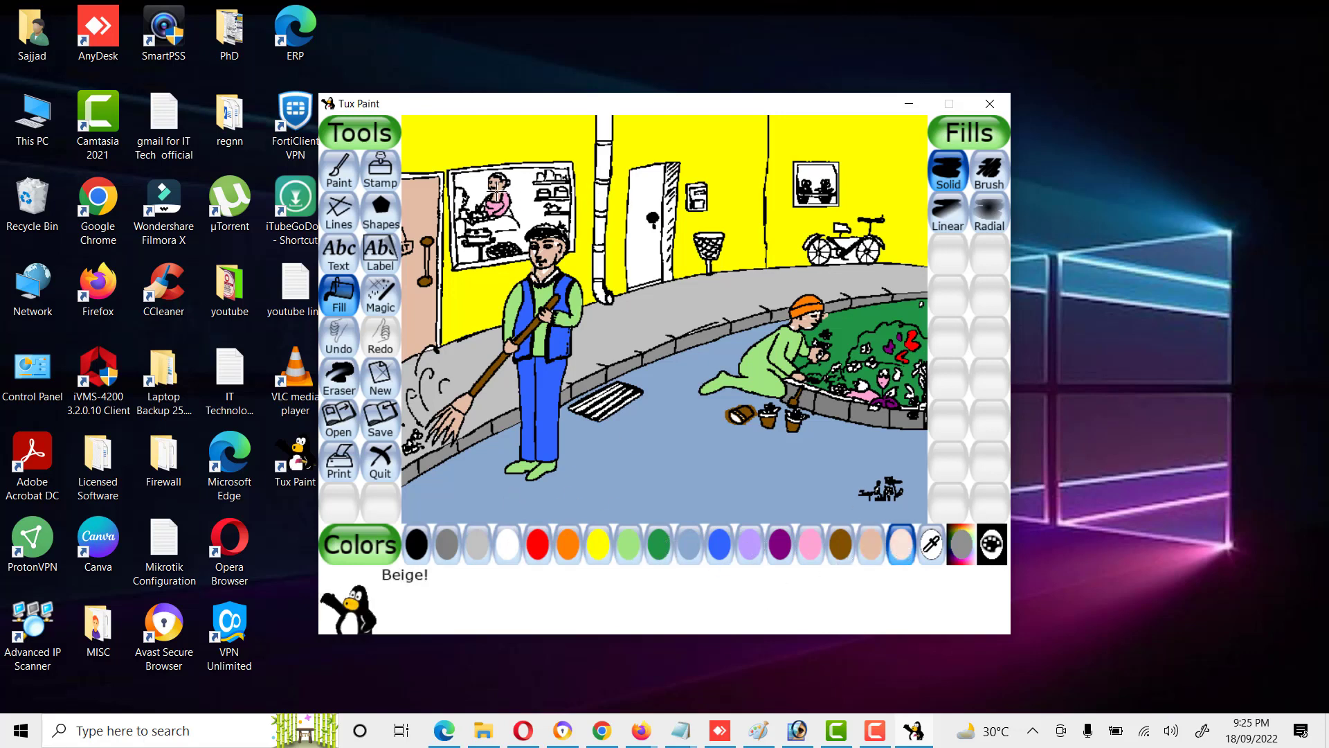
pyautogui.click(479, 180)
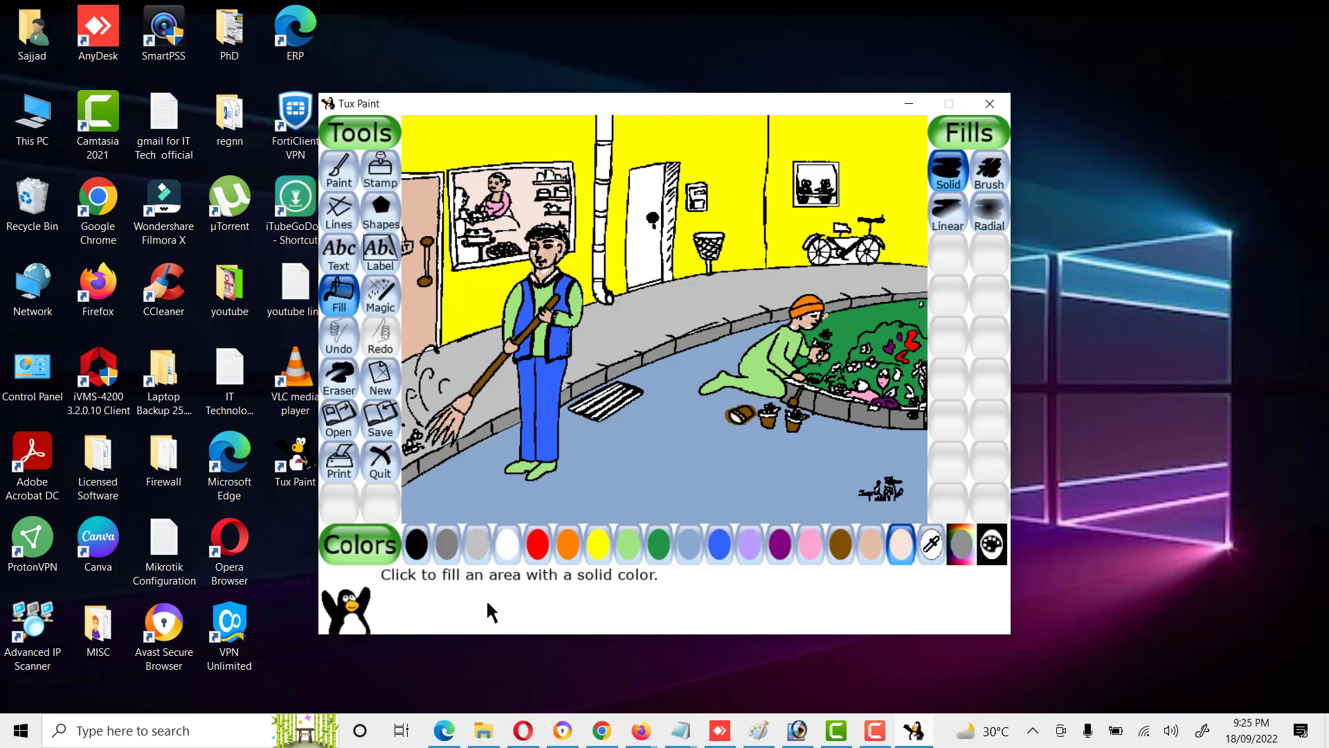
pyautogui.click(540, 552)
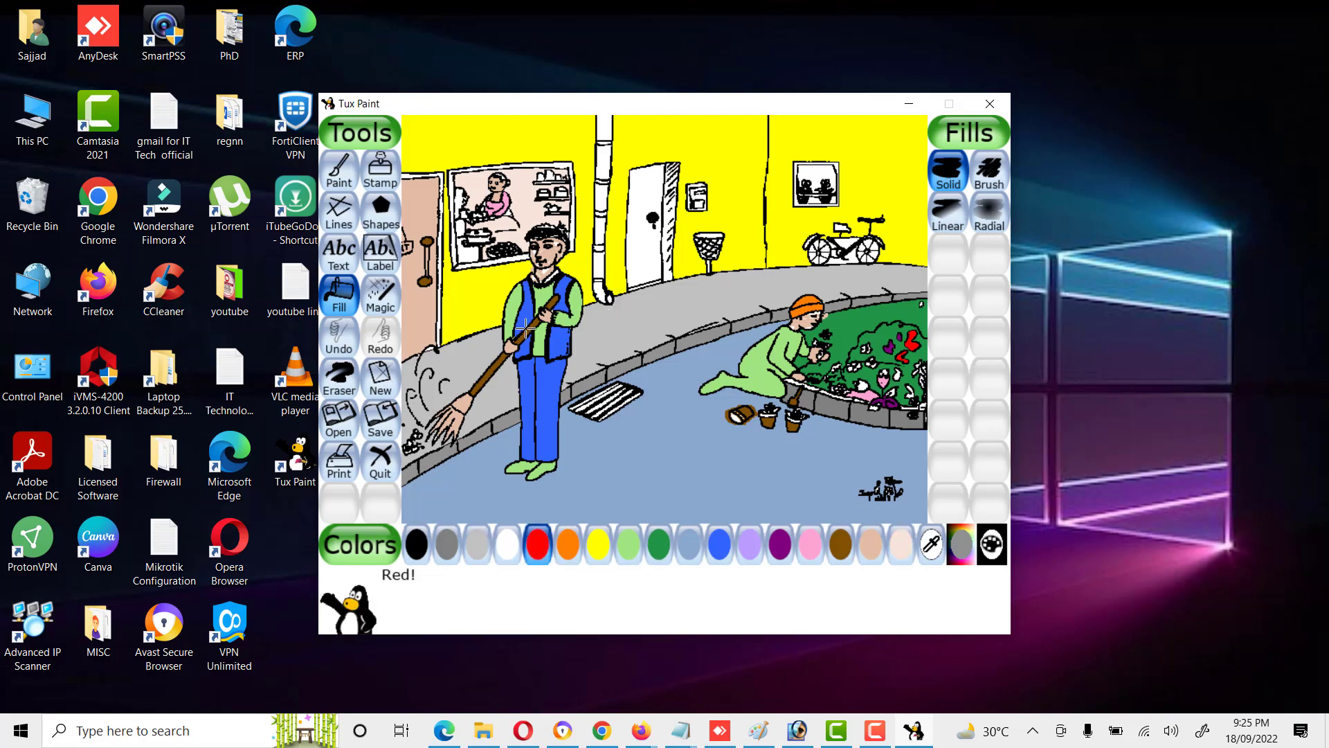
pyautogui.click(458, 199)
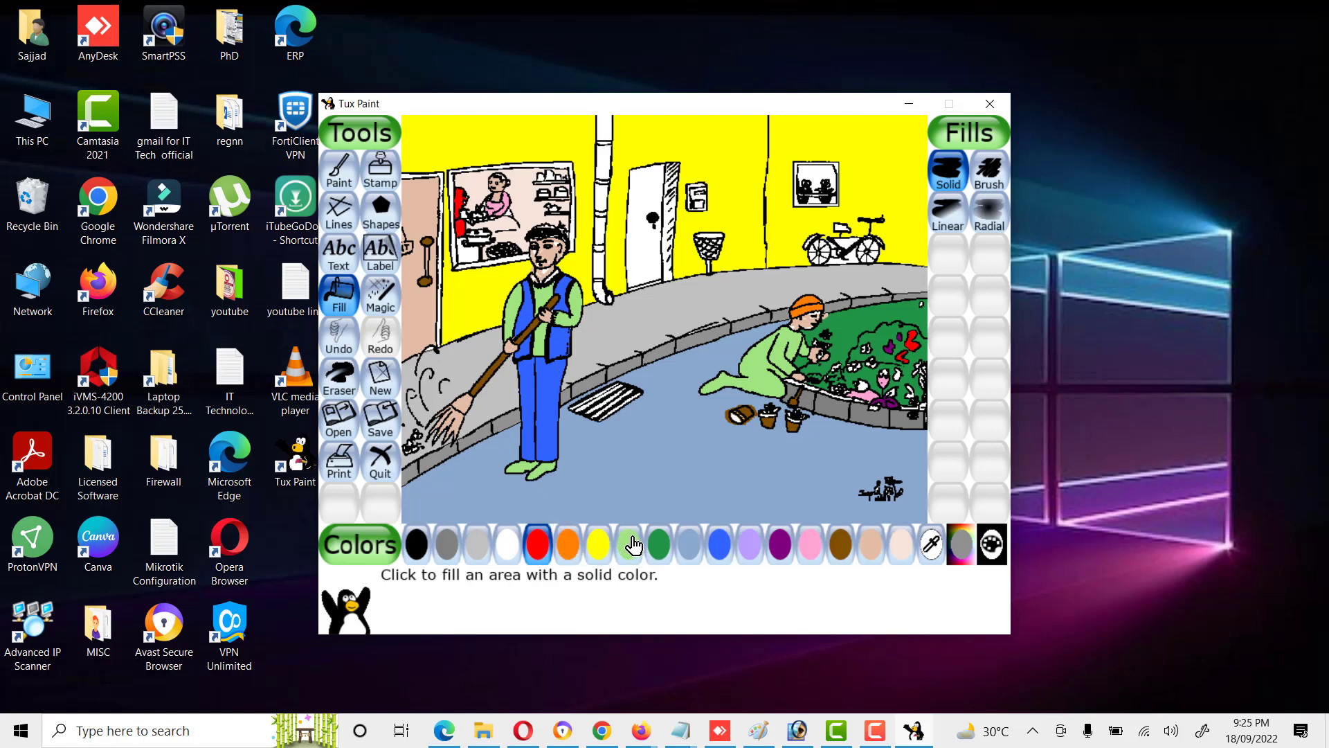
pyautogui.click(720, 546)
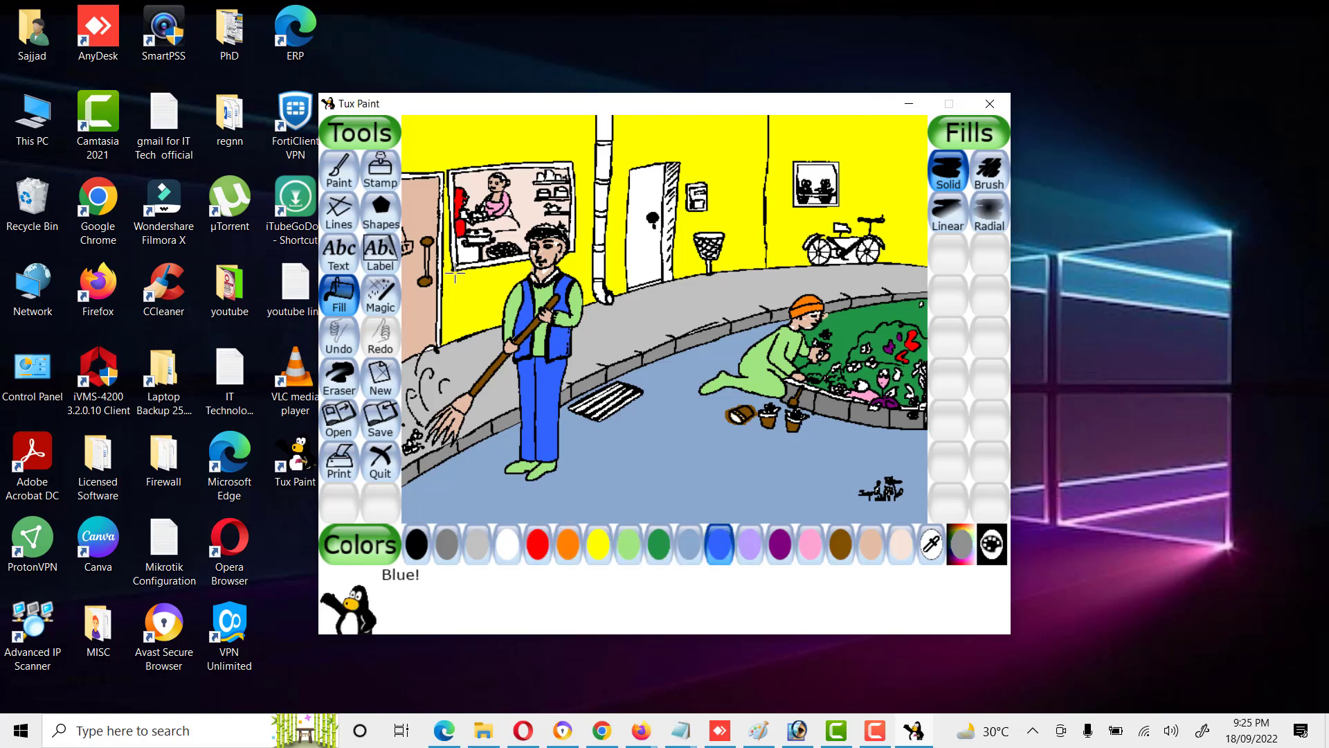
pyautogui.click(468, 251)
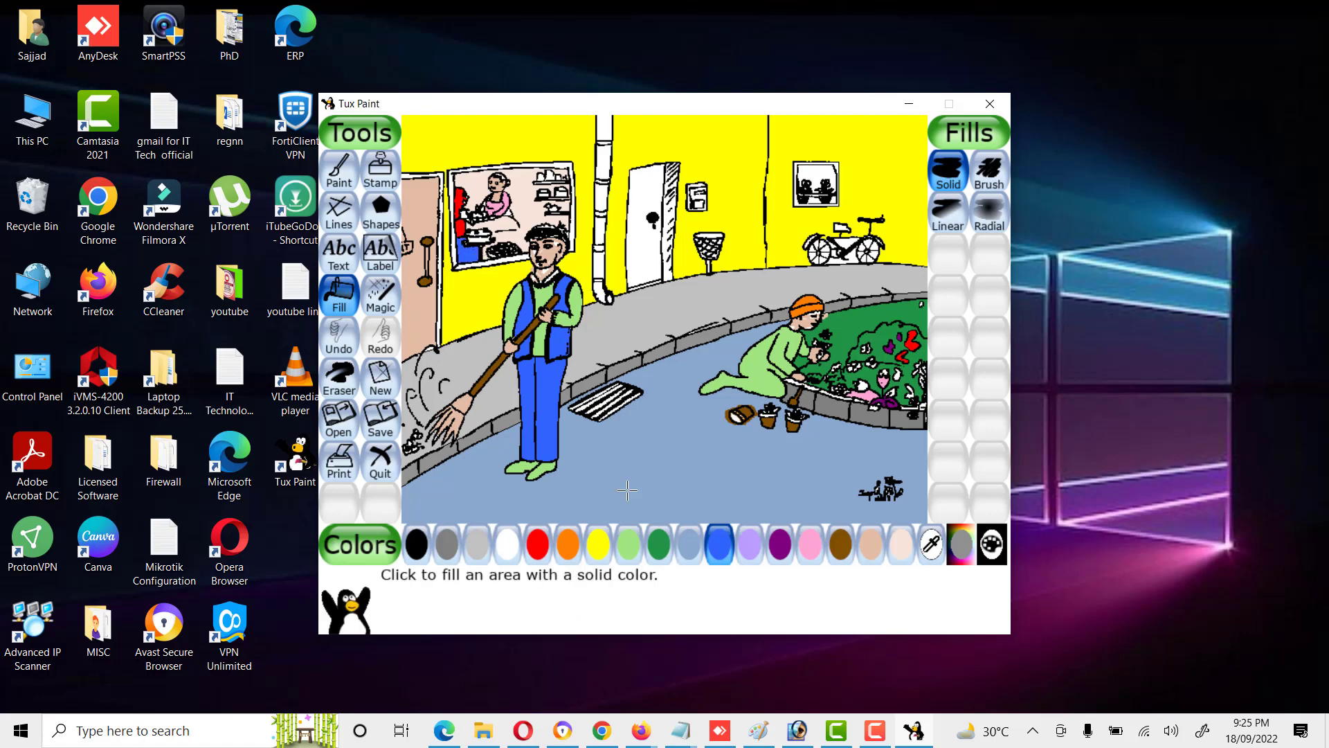
# Step: Pick a custom dark purple and fill the items on the top shelf in the shop window with it
pyautogui.click(967, 552)
pyautogui.click(647, 372)
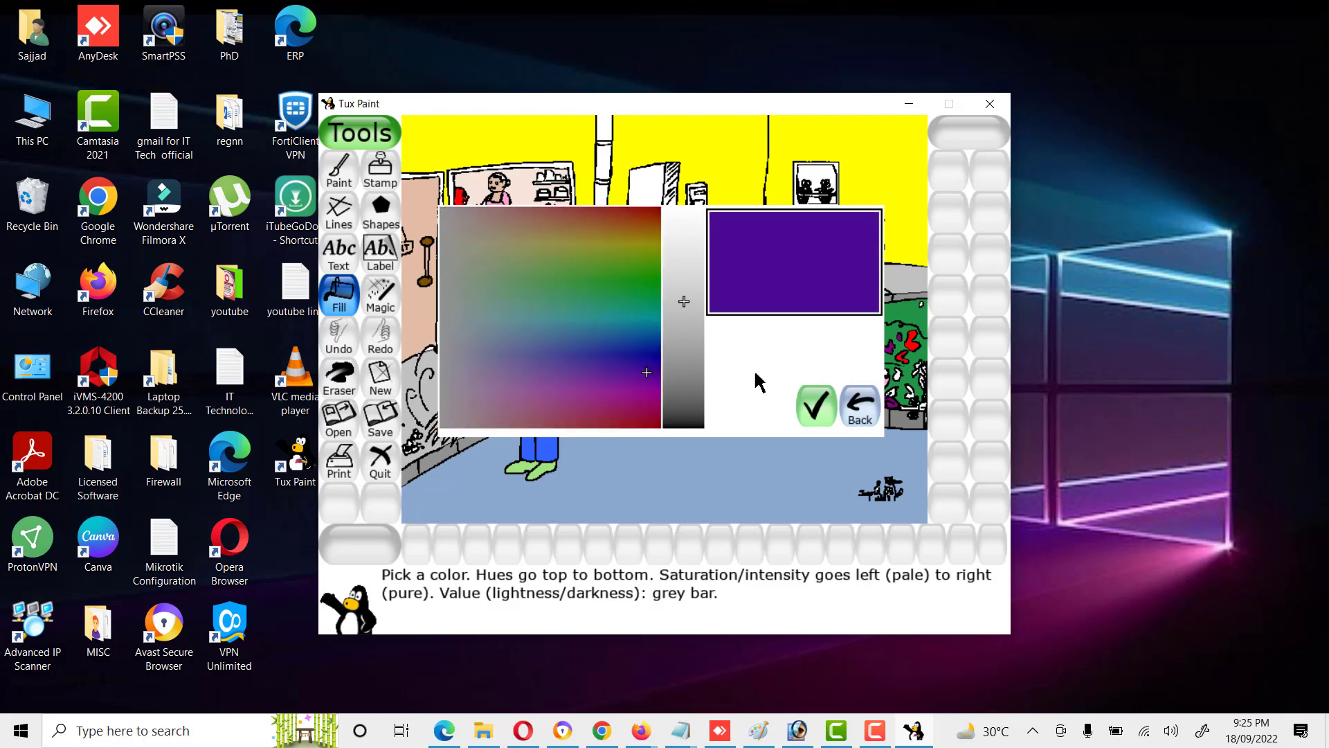
pyautogui.click(814, 408)
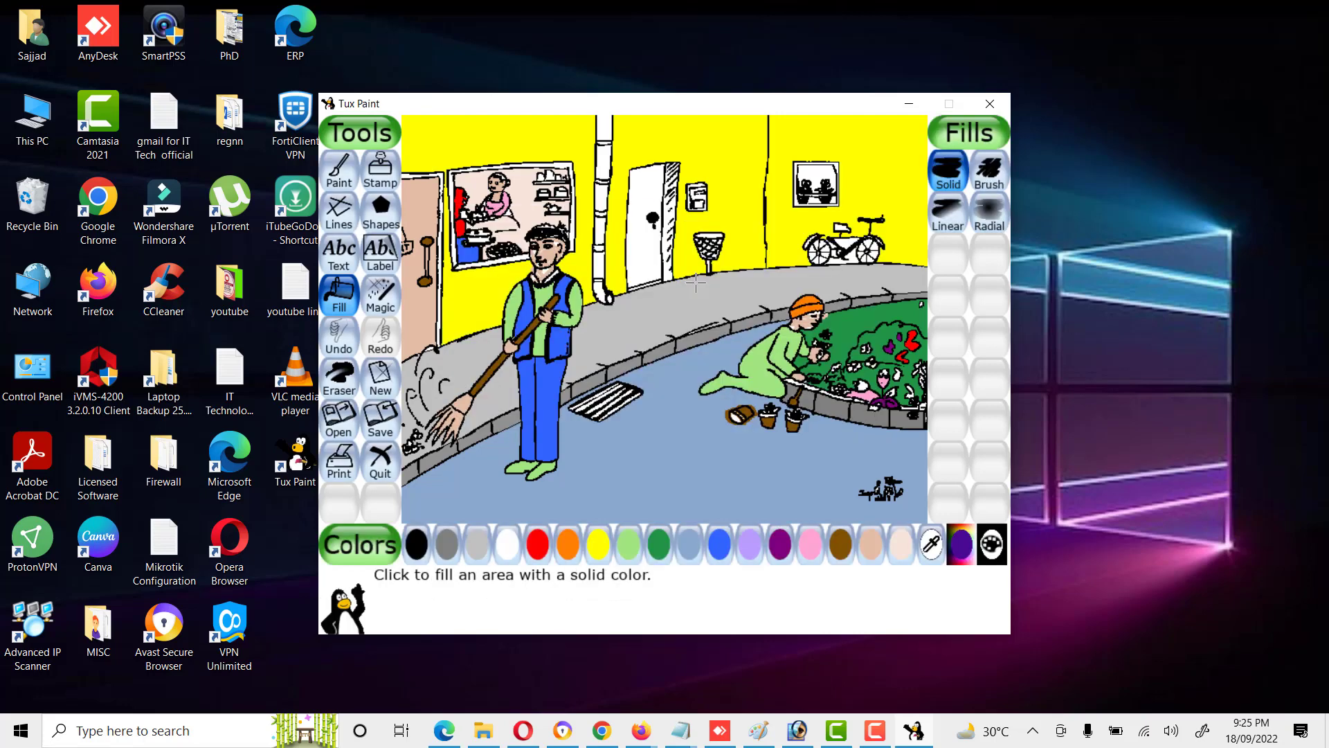
pyautogui.click(550, 176)
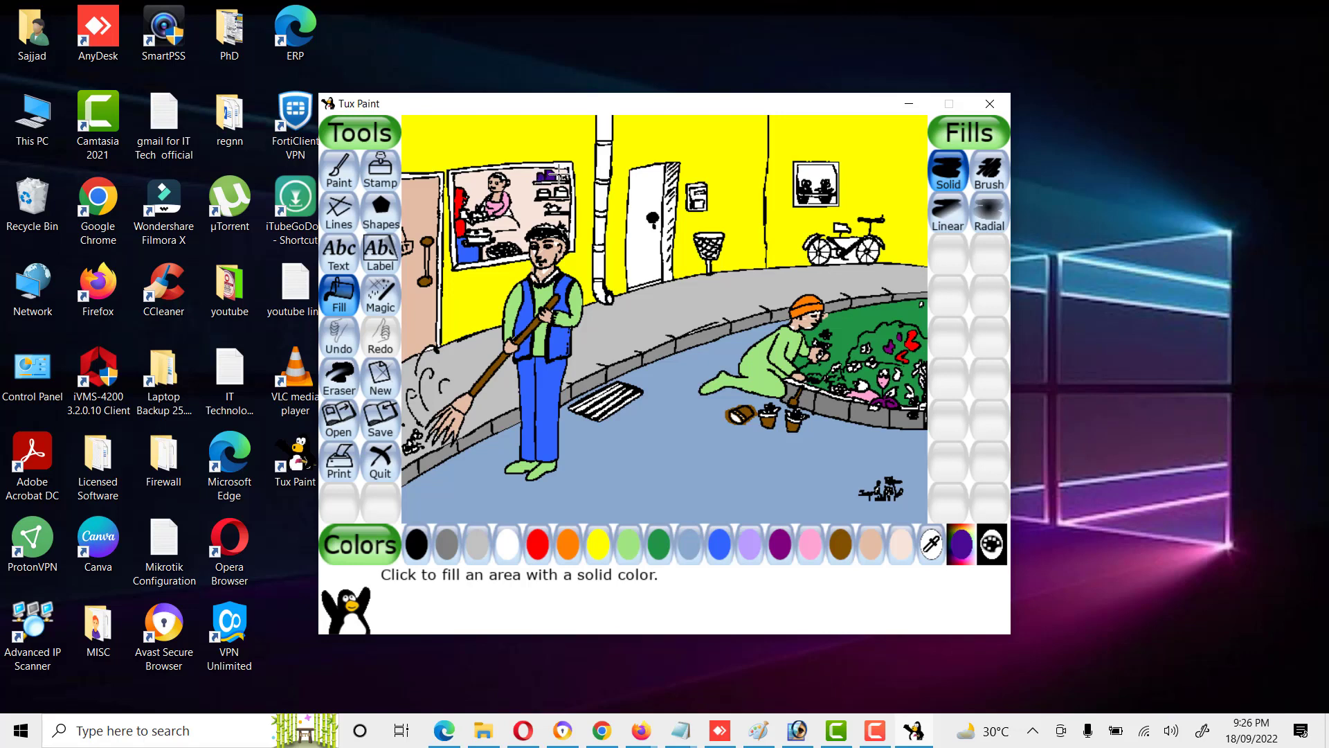
pyautogui.click(554, 178)
# Step: Fill the items on the lower shelves in the shop window with green, undoing any fill that spills onto the outlines
pyautogui.click(657, 547)
pyautogui.click(548, 191)
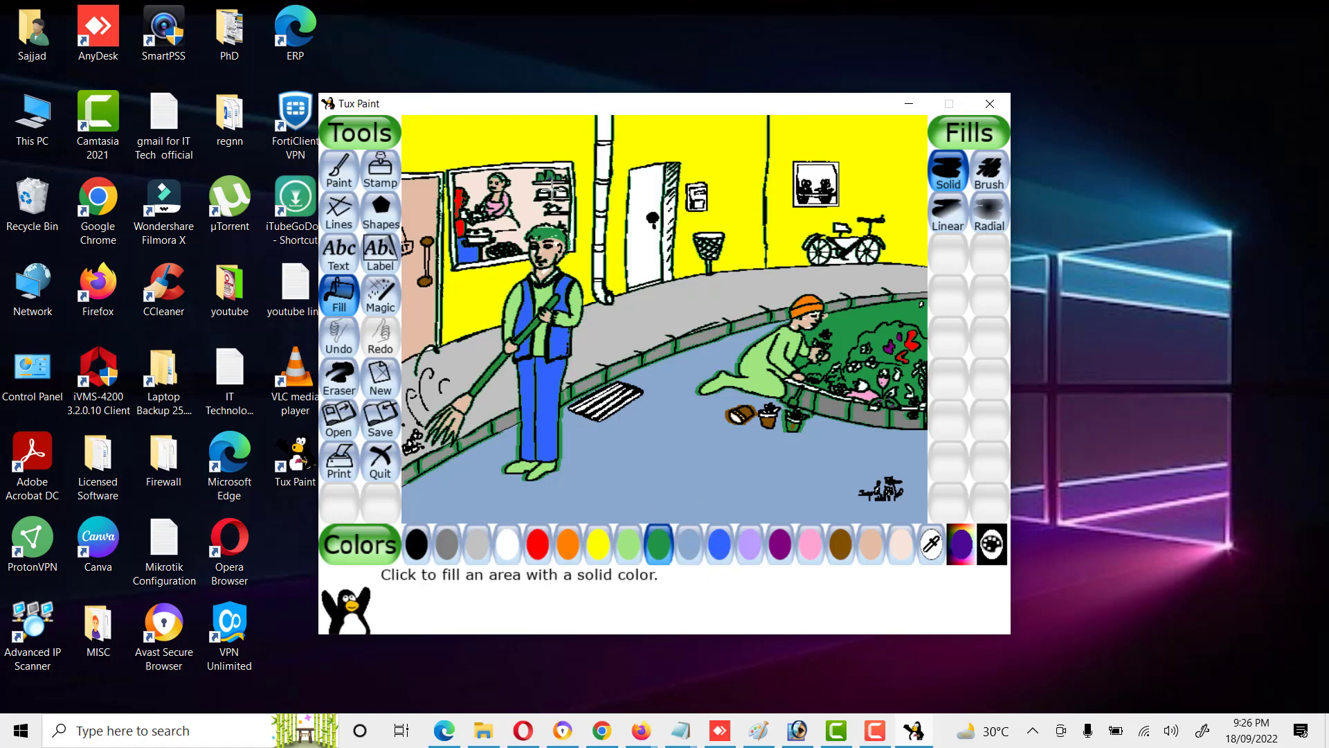
pyautogui.hotkey('ctrl', 'z')
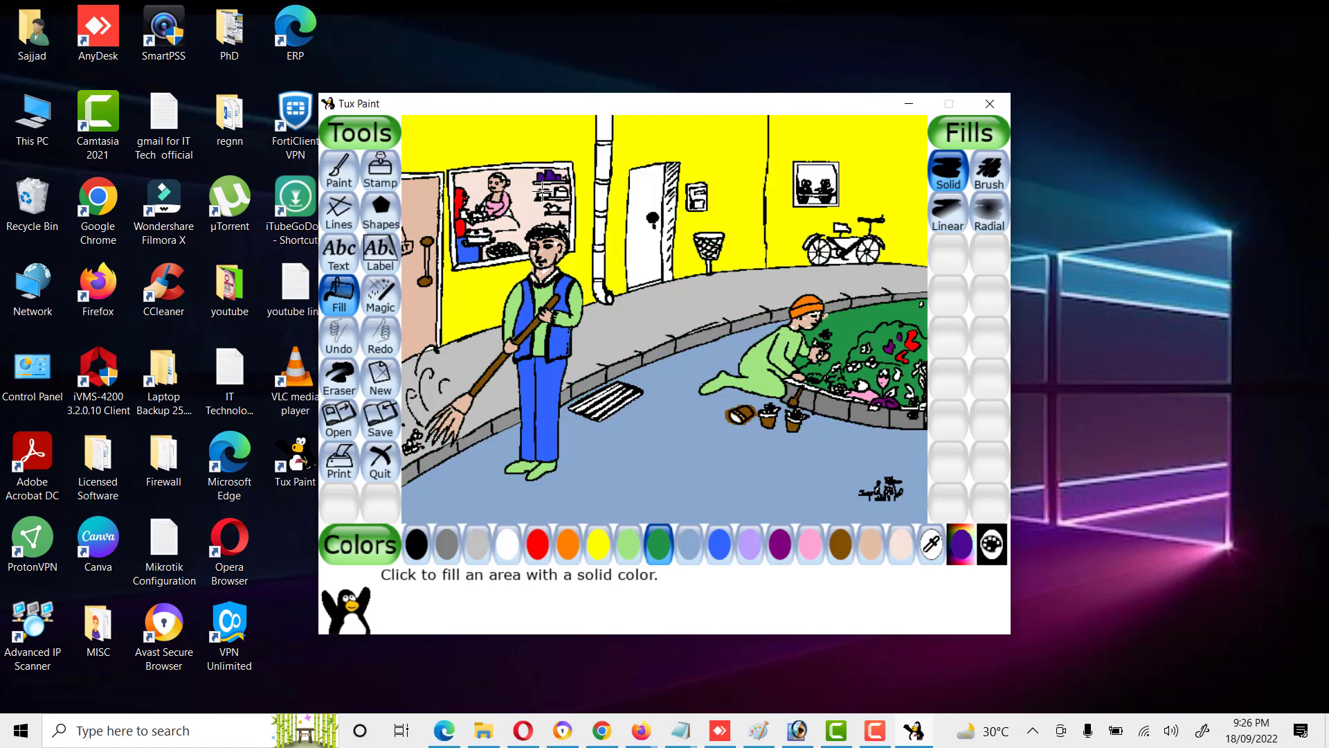
pyautogui.click(544, 195)
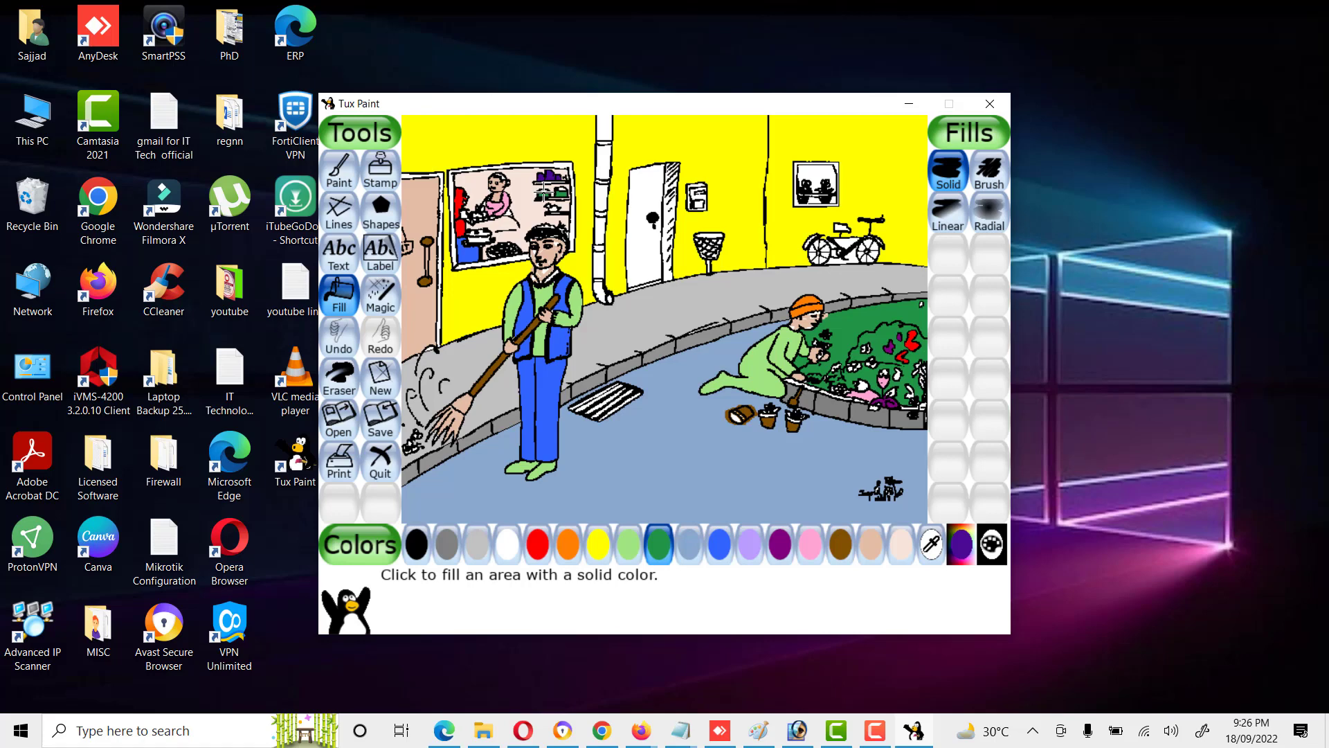
pyautogui.click(549, 188)
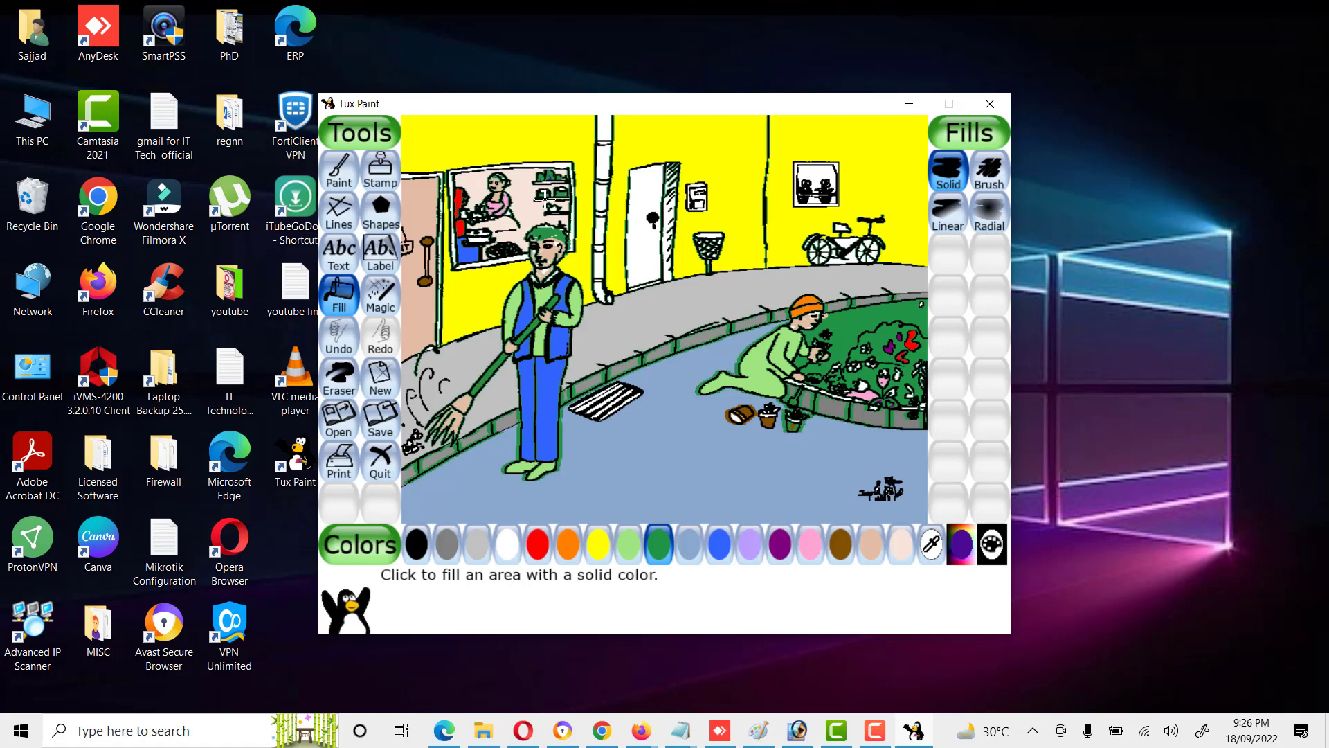
pyautogui.hotkey('ctrl', 'z')
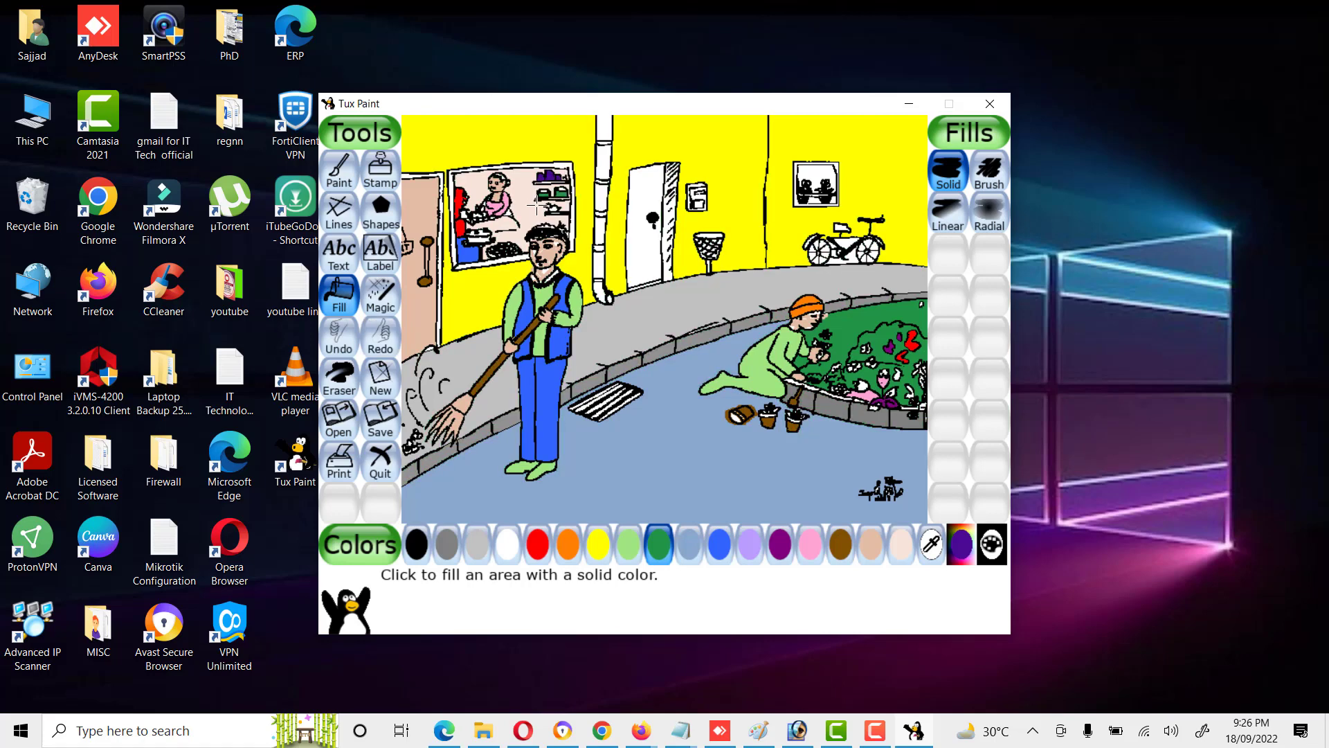
# Step: Fill the shop window's frame and the drain grate on the road with sky blue
pyautogui.click(689, 545)
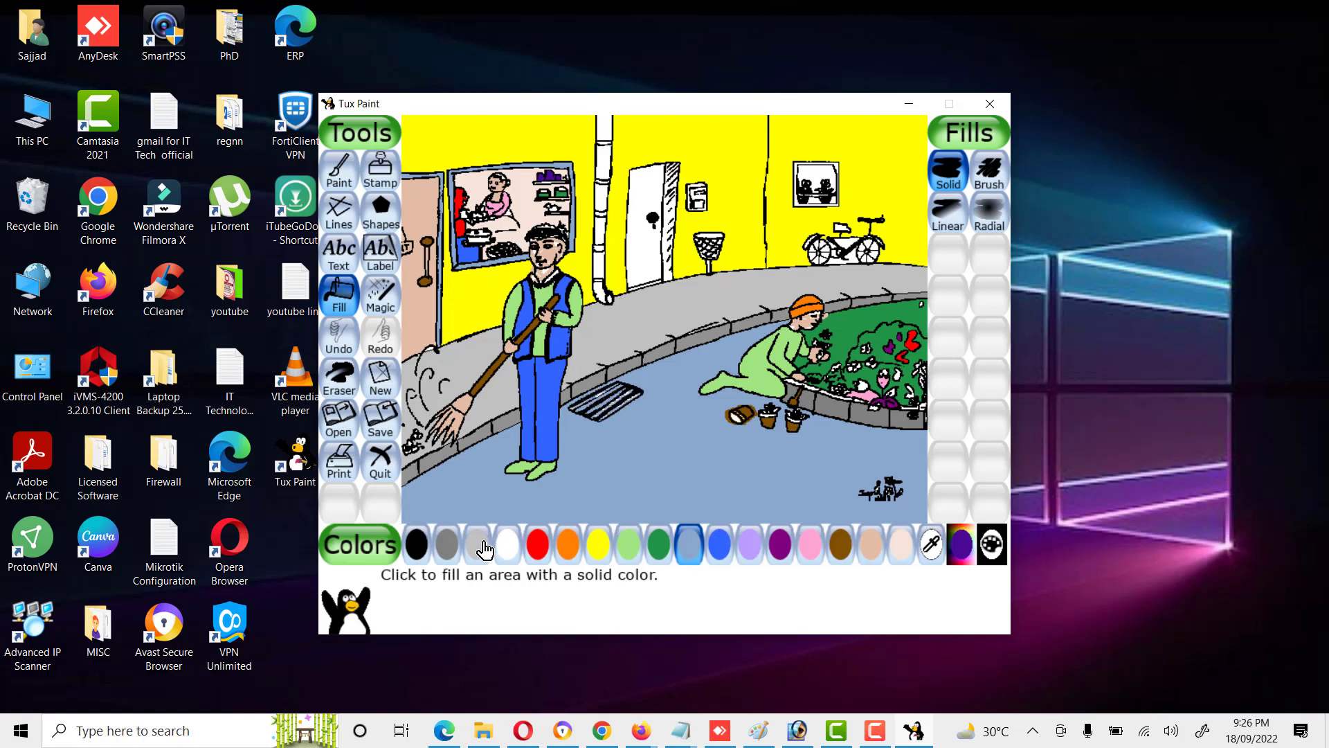
# Step: Fill the sections of the downpipe on the yellow wall with dark grey, undoing any fill that spills onto the outlines
pyautogui.click(464, 547)
pyautogui.click(447, 546)
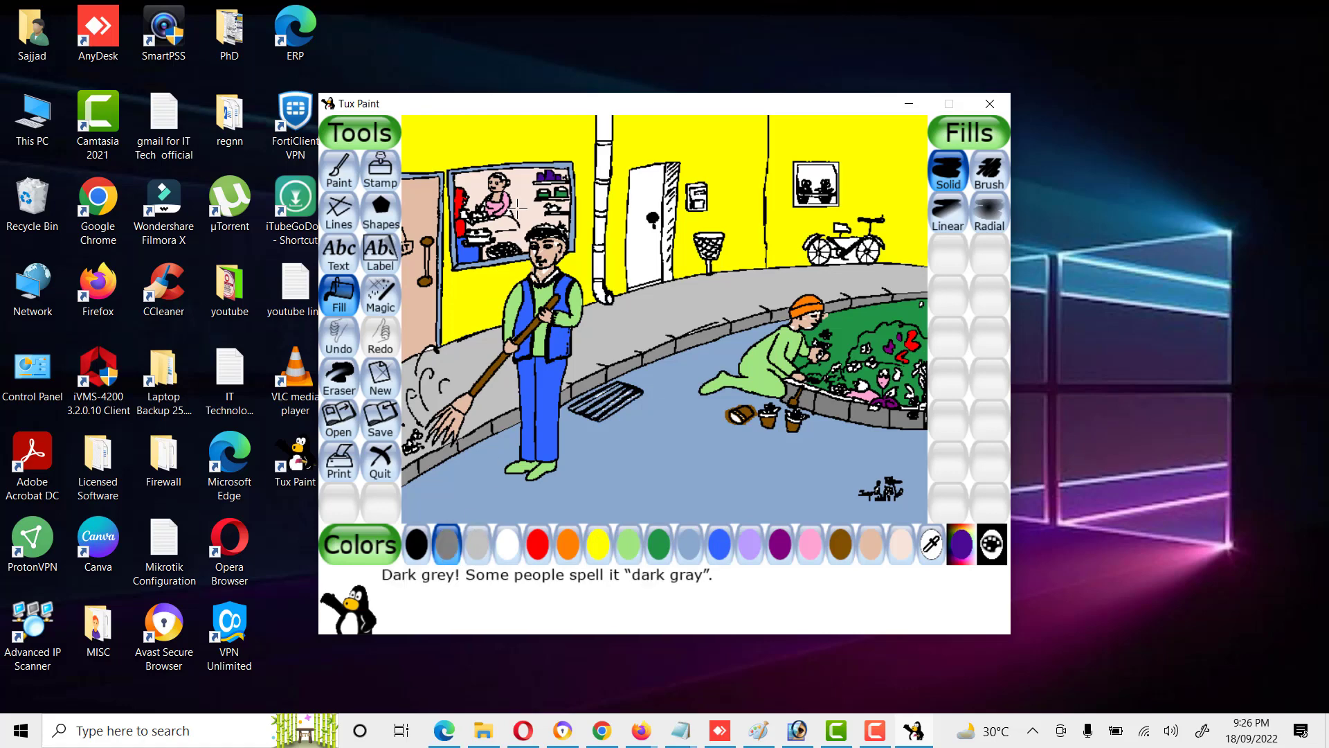
pyautogui.click(603, 130)
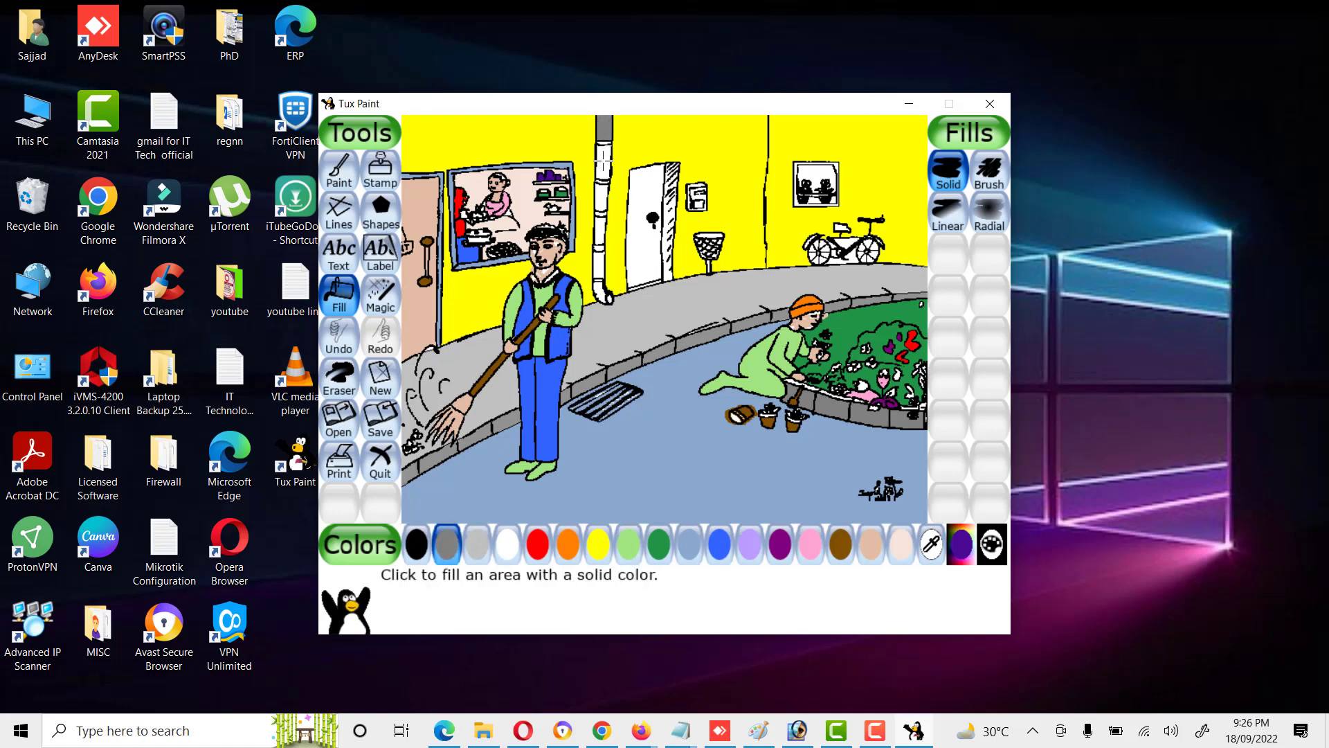
pyautogui.click(603, 201)
pyautogui.click(599, 233)
pyautogui.click(597, 265)
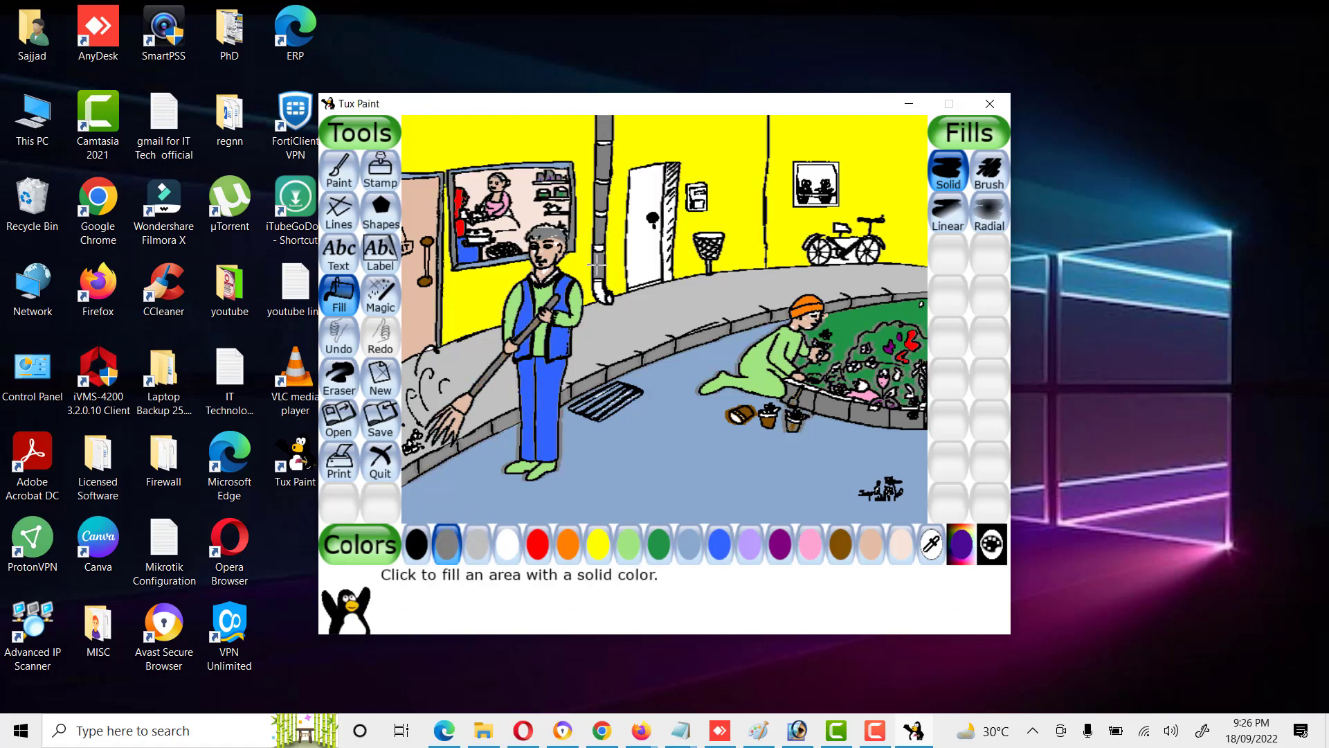
pyautogui.hotkey('ctrl', 'z')
pyautogui.hotkey('ctrl', 'z')
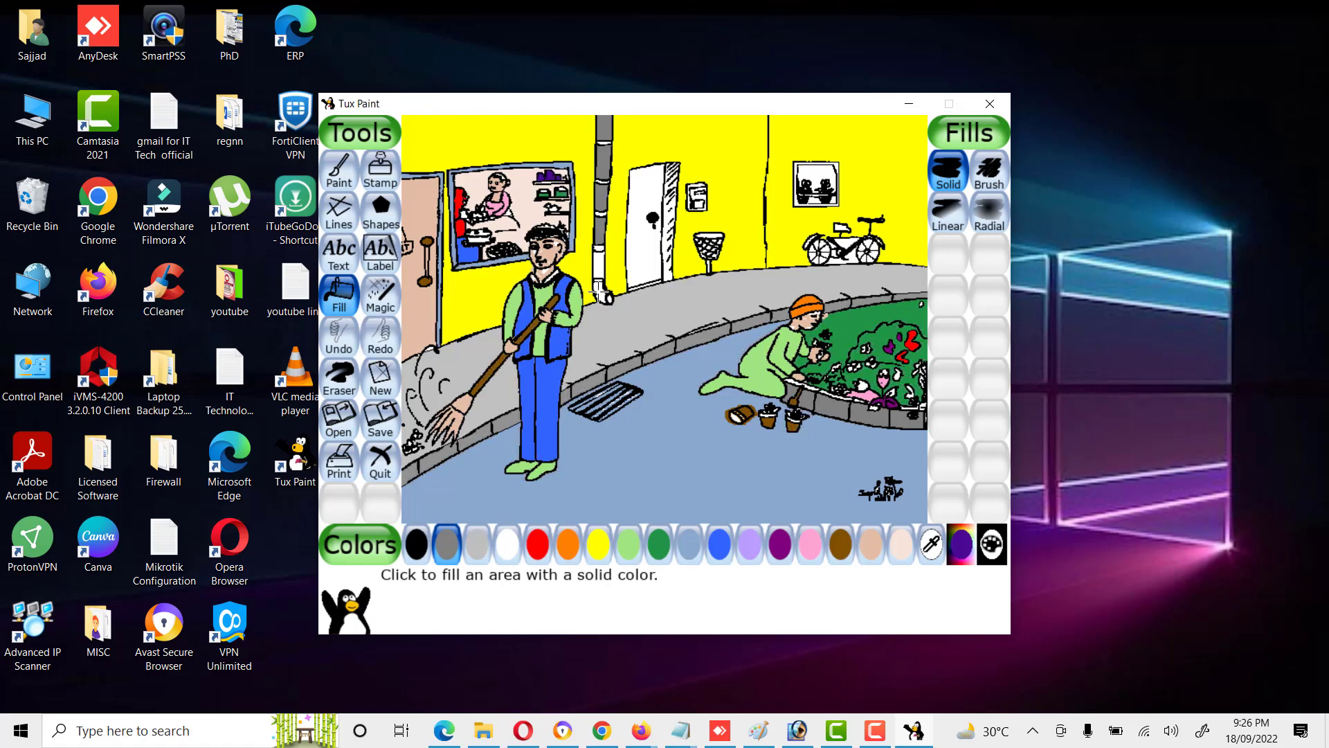
pyautogui.click(600, 291)
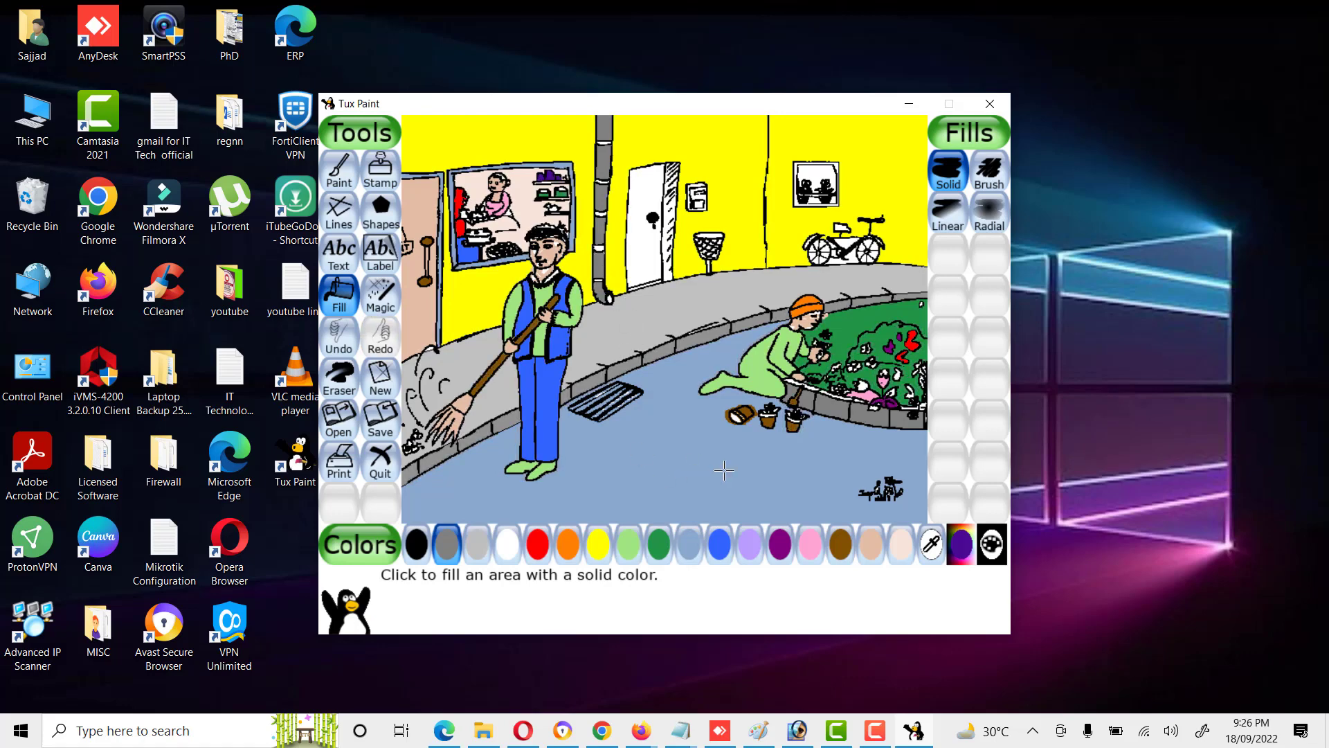
# Step: Fill the joint bands of the downpipe with sky blue, undoing any fill that spills onto the outlines
pyautogui.click(690, 545)
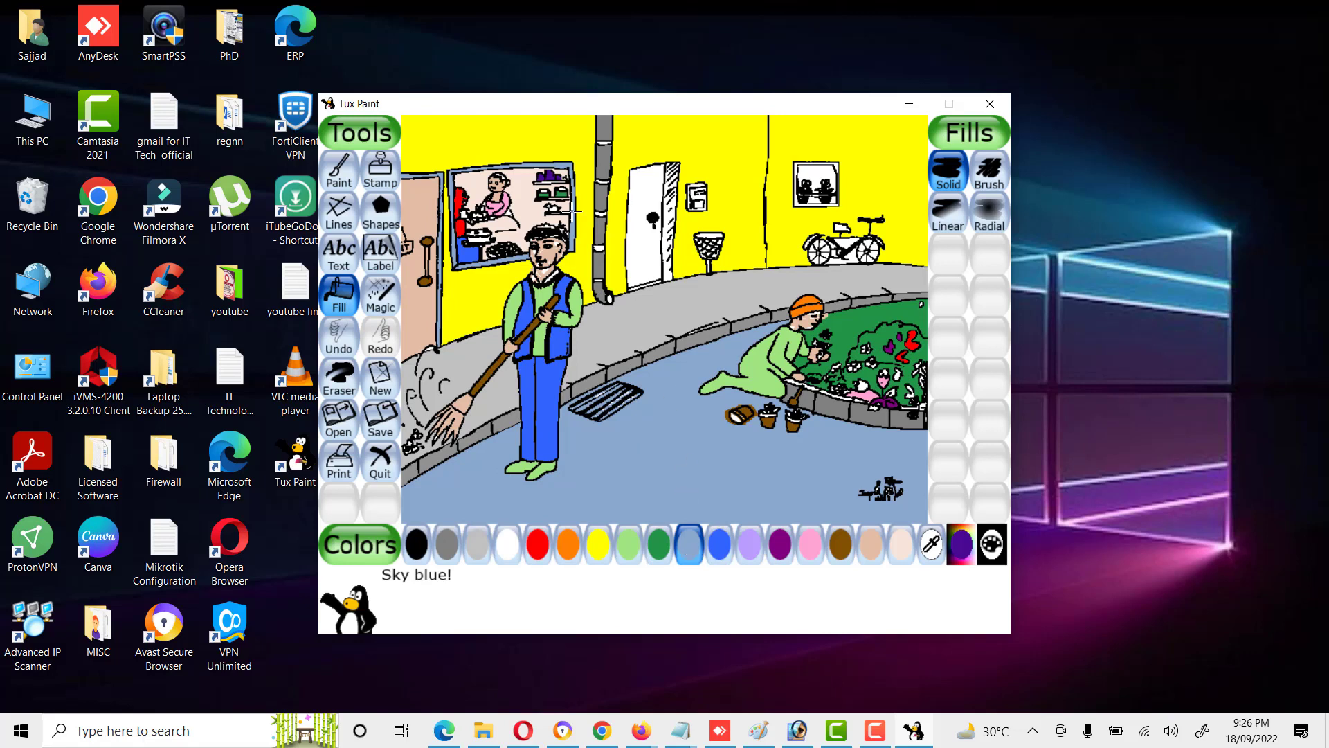
pyautogui.click(599, 281)
pyautogui.hotkey('ctrl', 'z')
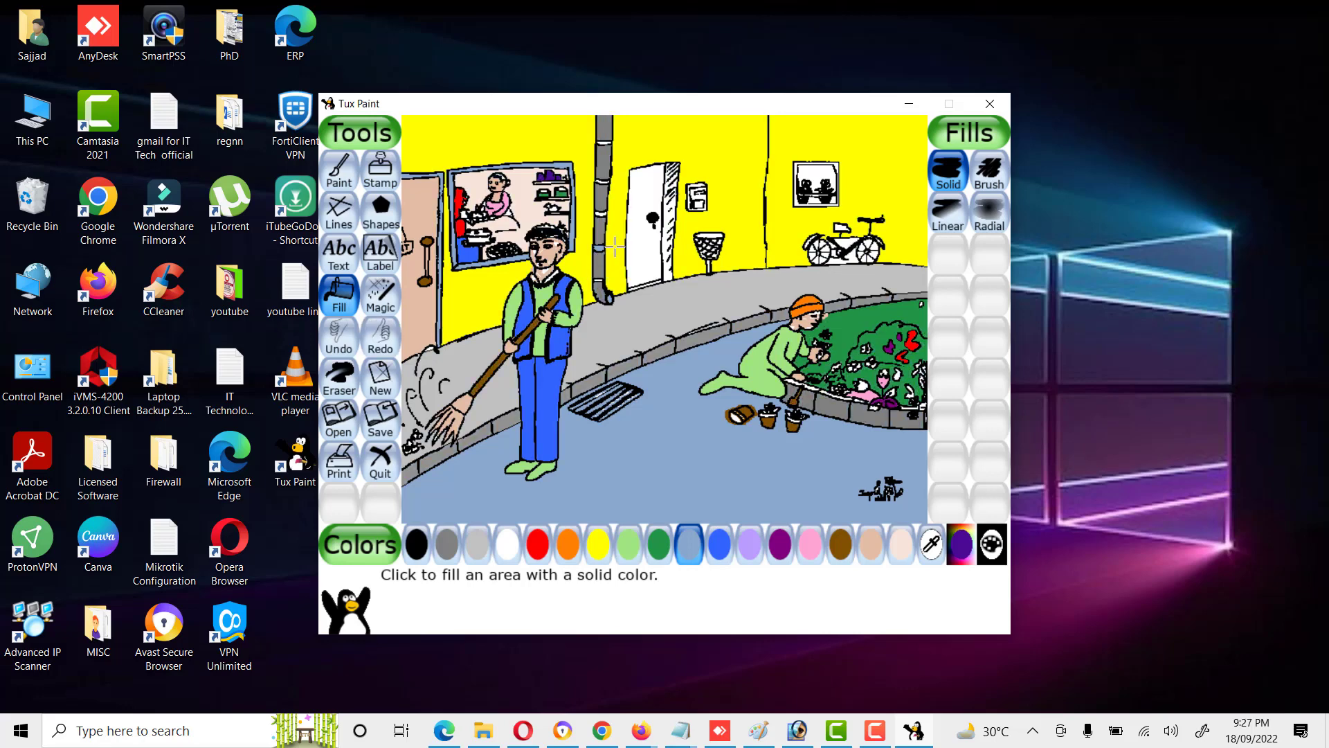
pyautogui.click(600, 214)
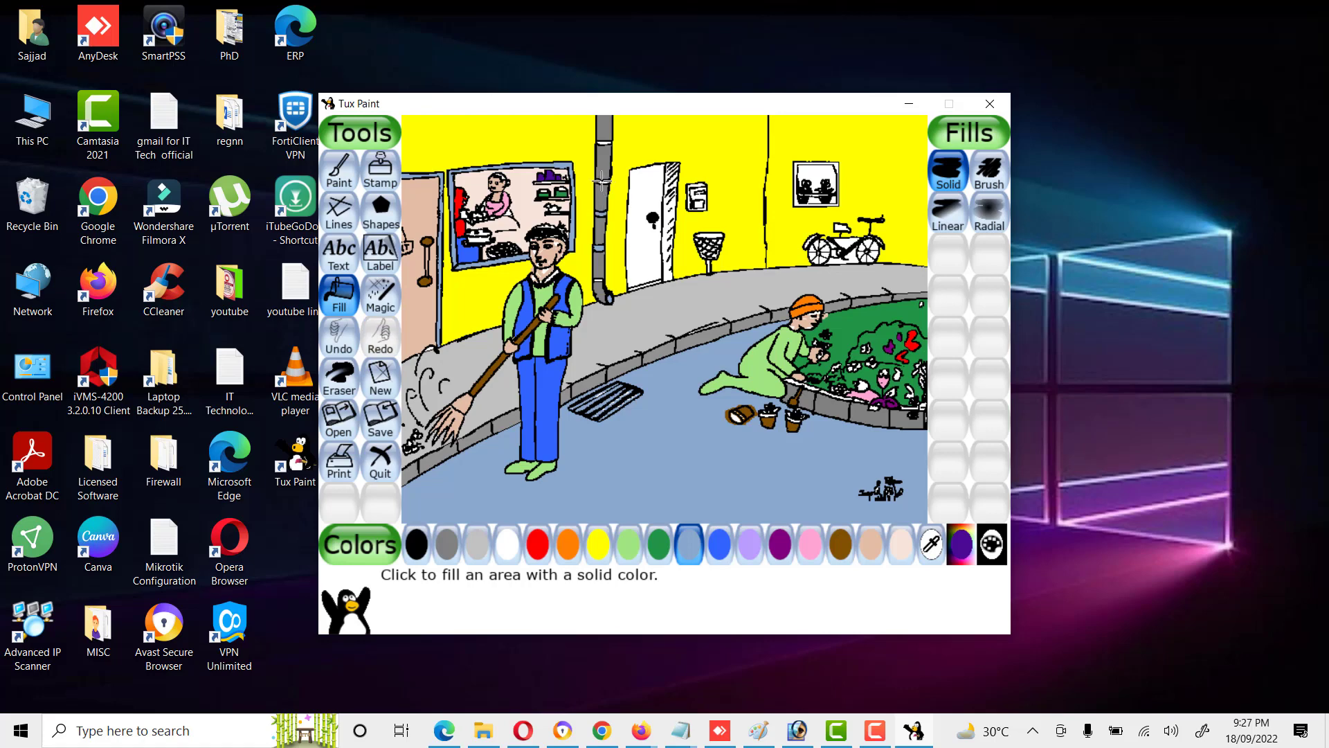
pyautogui.click(601, 181)
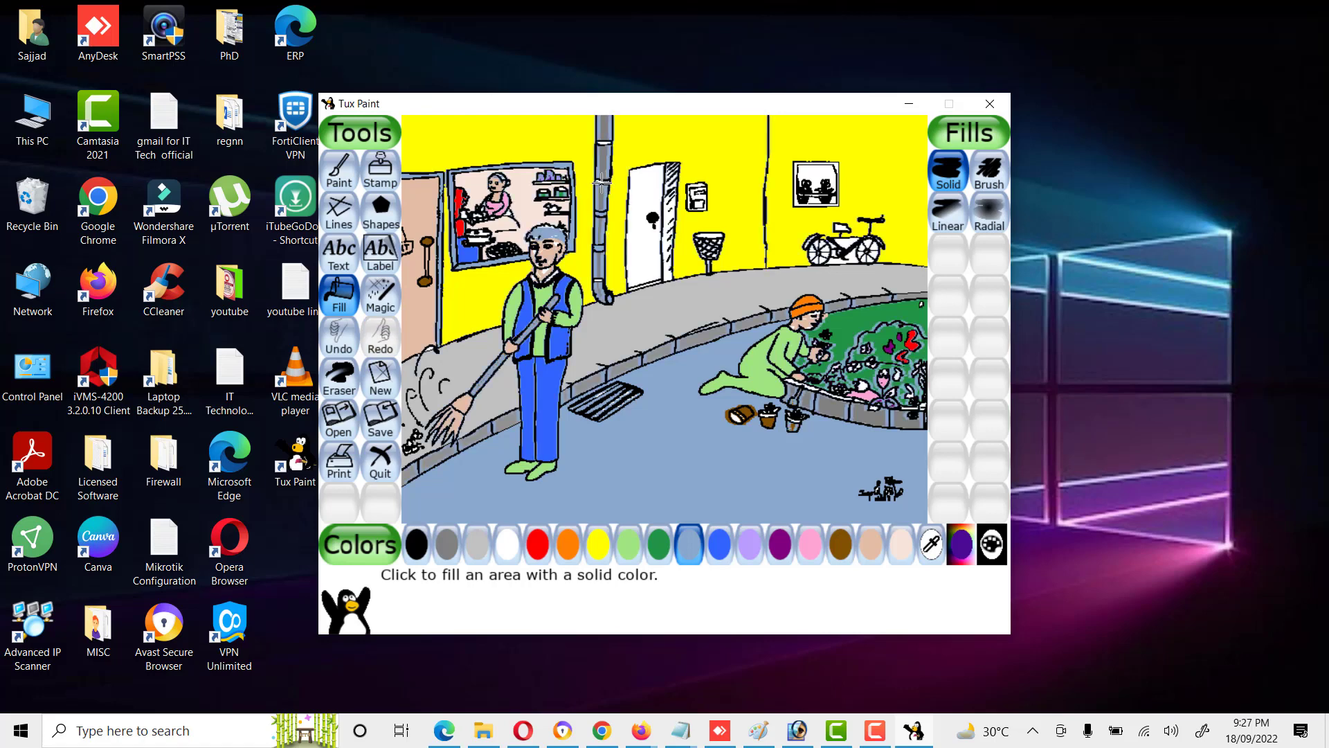
pyautogui.hotkey('ctrl', 'z')
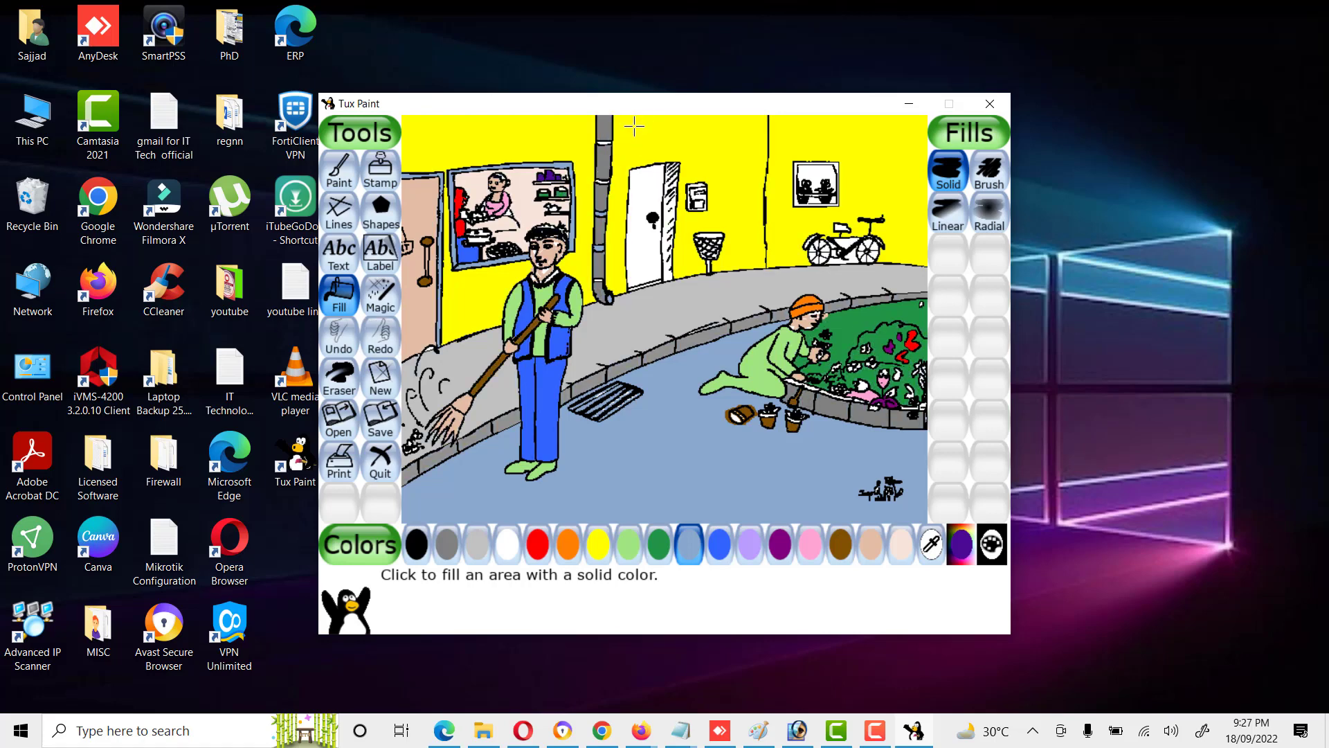
pyautogui.click(602, 143)
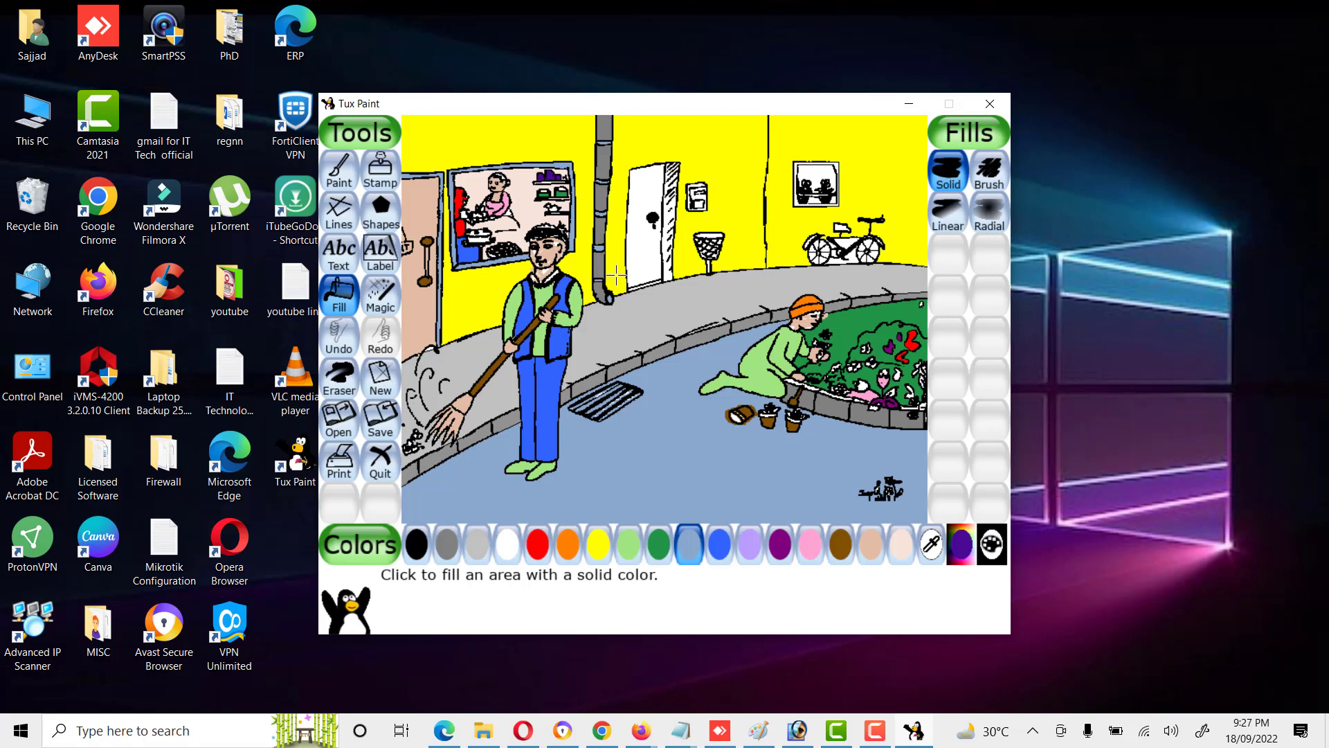
# Step: Fill the white door and its hatched edge with lavender, undoing any fill that spills onto the outlines
pyautogui.click(750, 544)
pyautogui.click(654, 199)
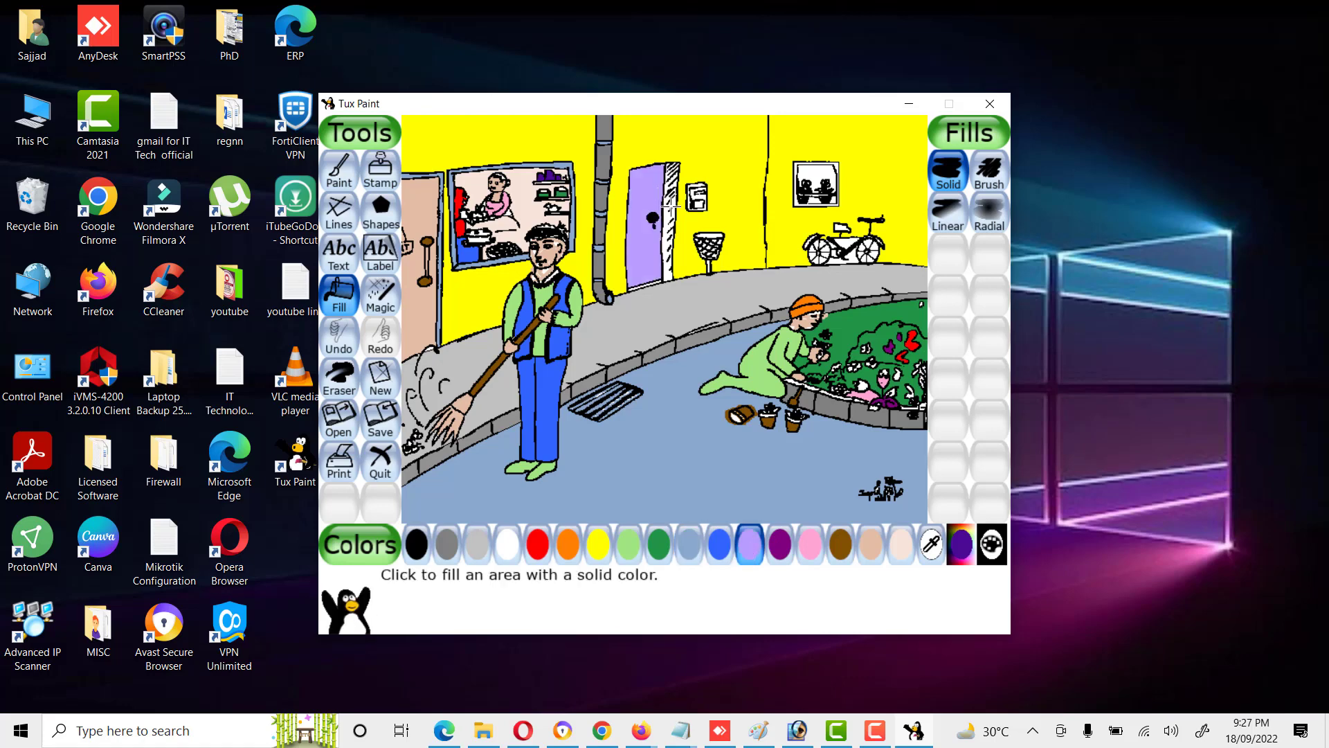
pyautogui.click(670, 208)
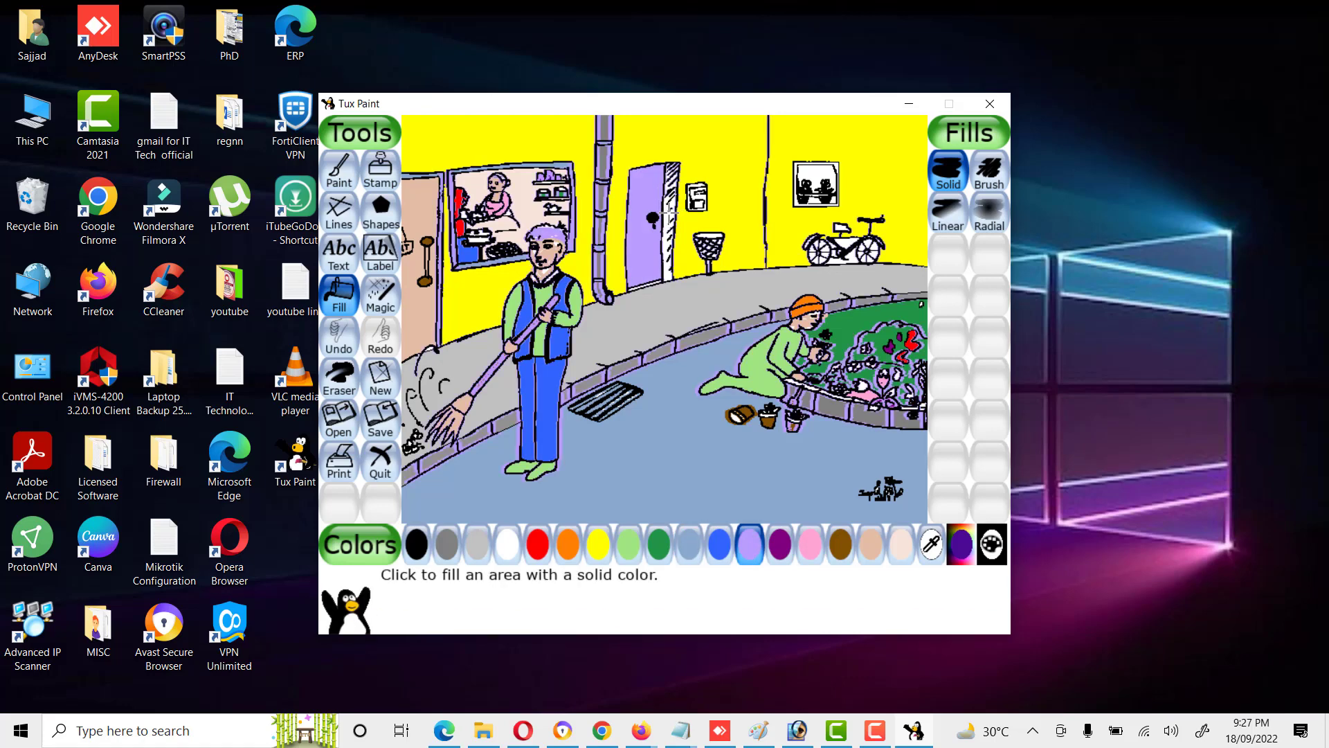
pyautogui.hotkey('ctrl', 'z')
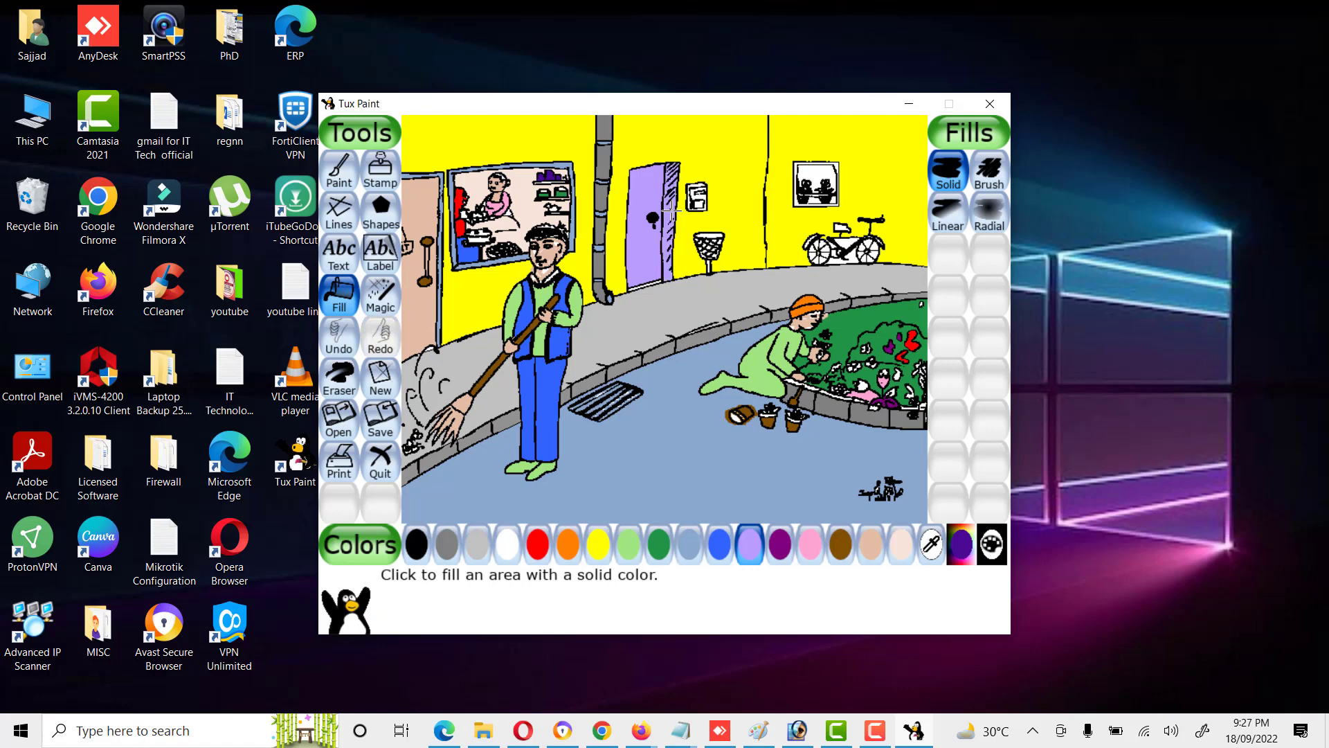
# Step: Fill the small window above the bicycle with tan
pyautogui.click(839, 544)
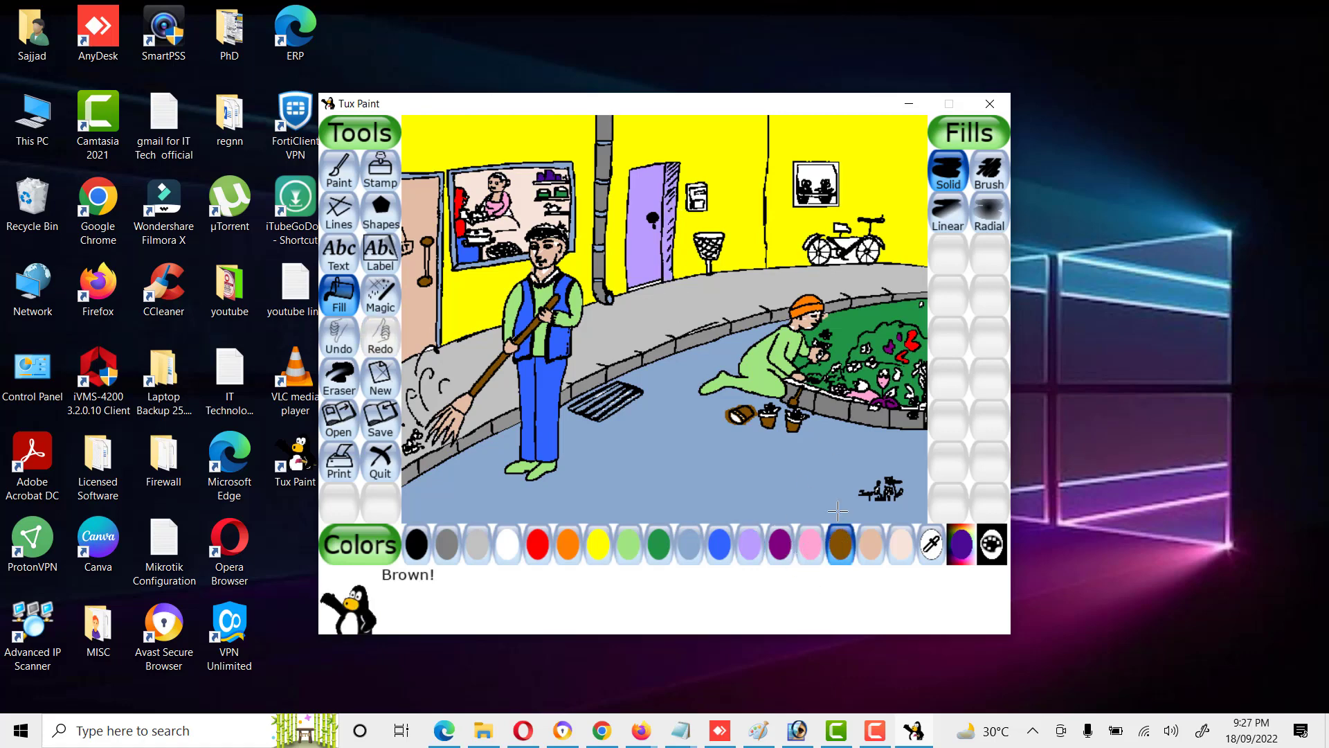
pyautogui.click(871, 544)
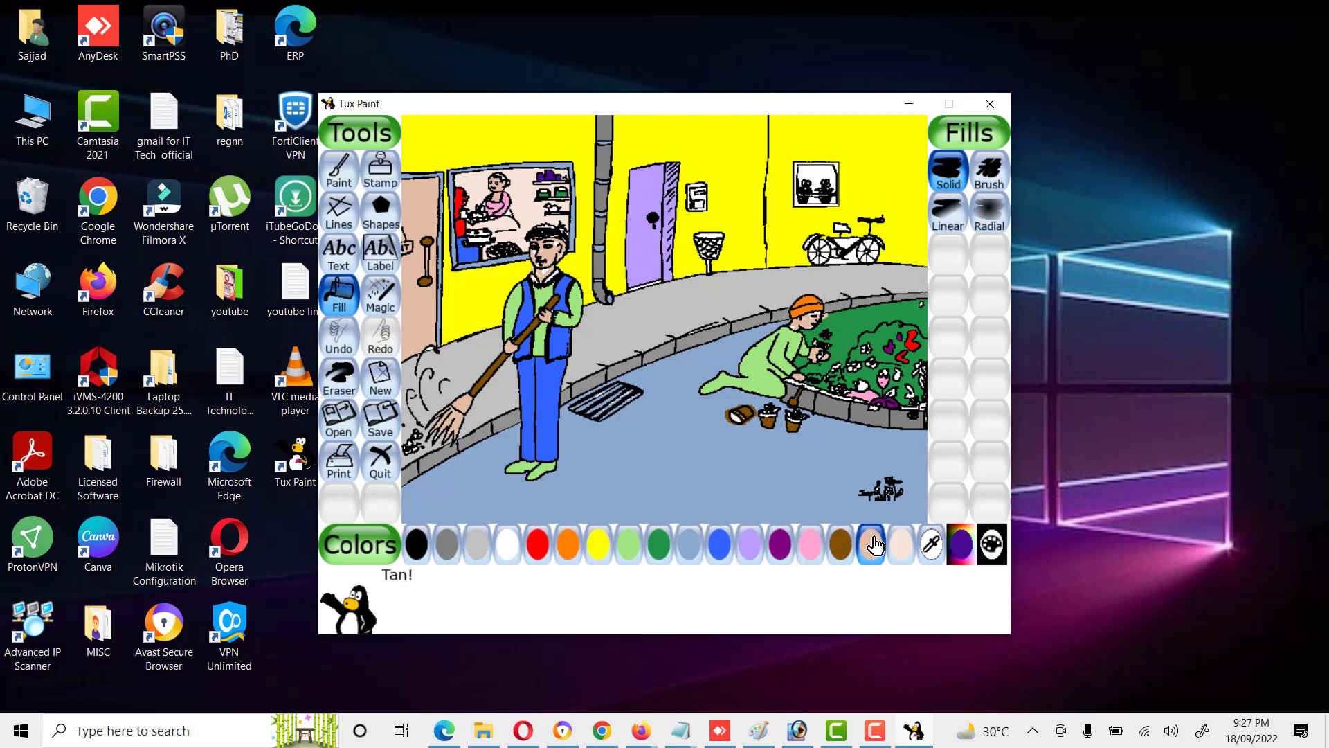
pyautogui.click(810, 177)
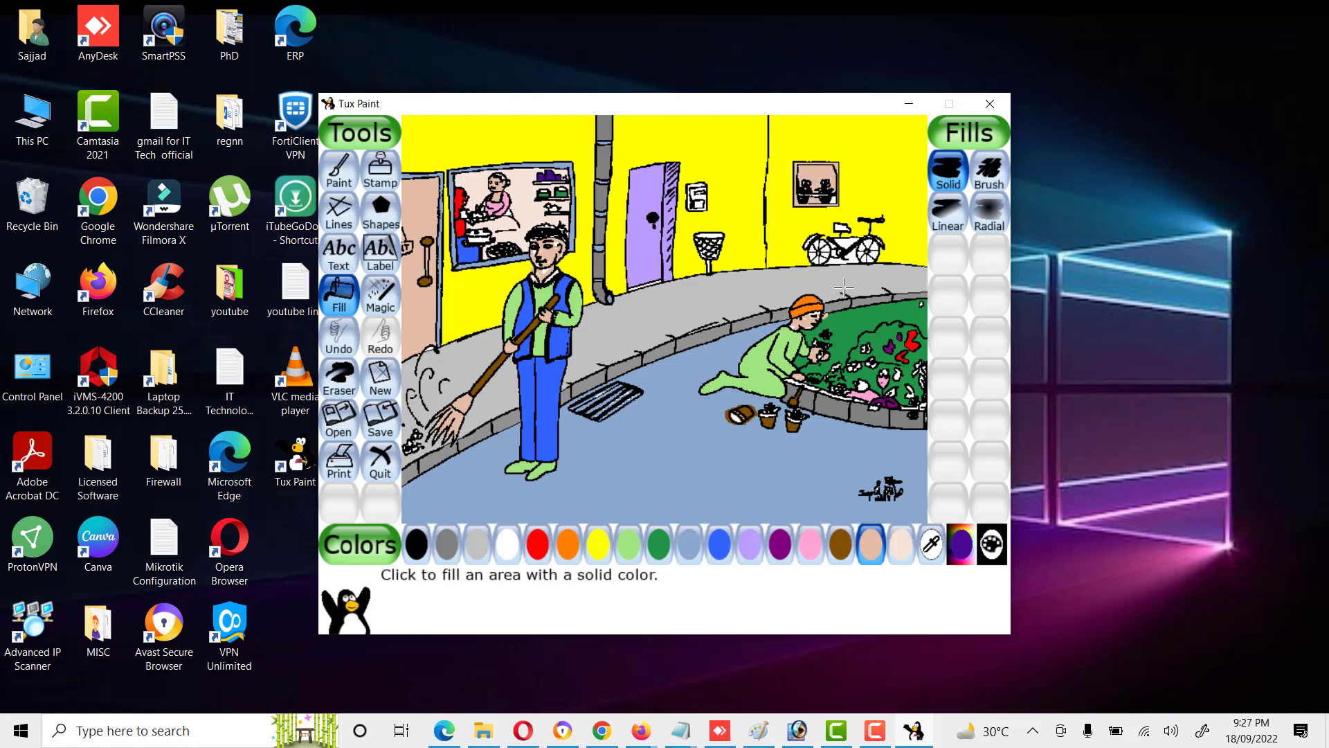
# Step: Fill the litter basket with pink and the wall box above it with brown, undoing any spill onto the outlines
pyautogui.click(812, 533)
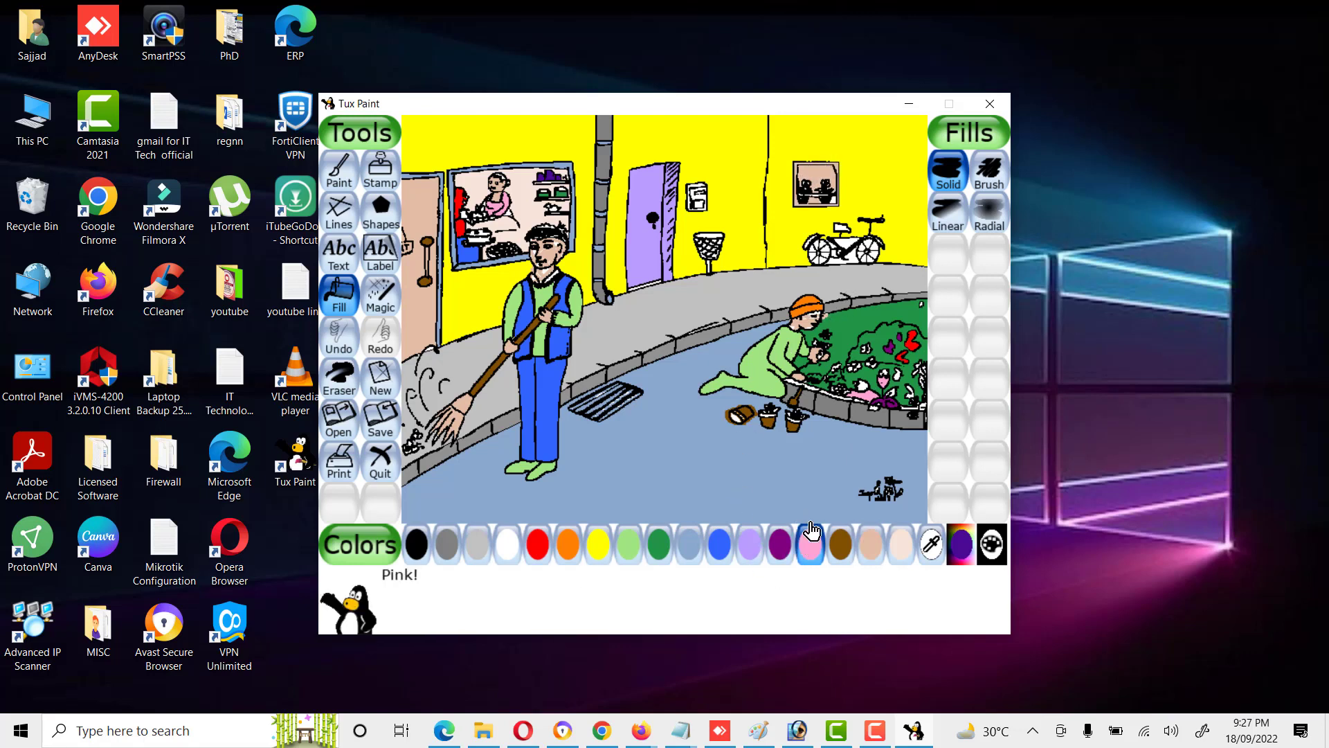
pyautogui.click(715, 244)
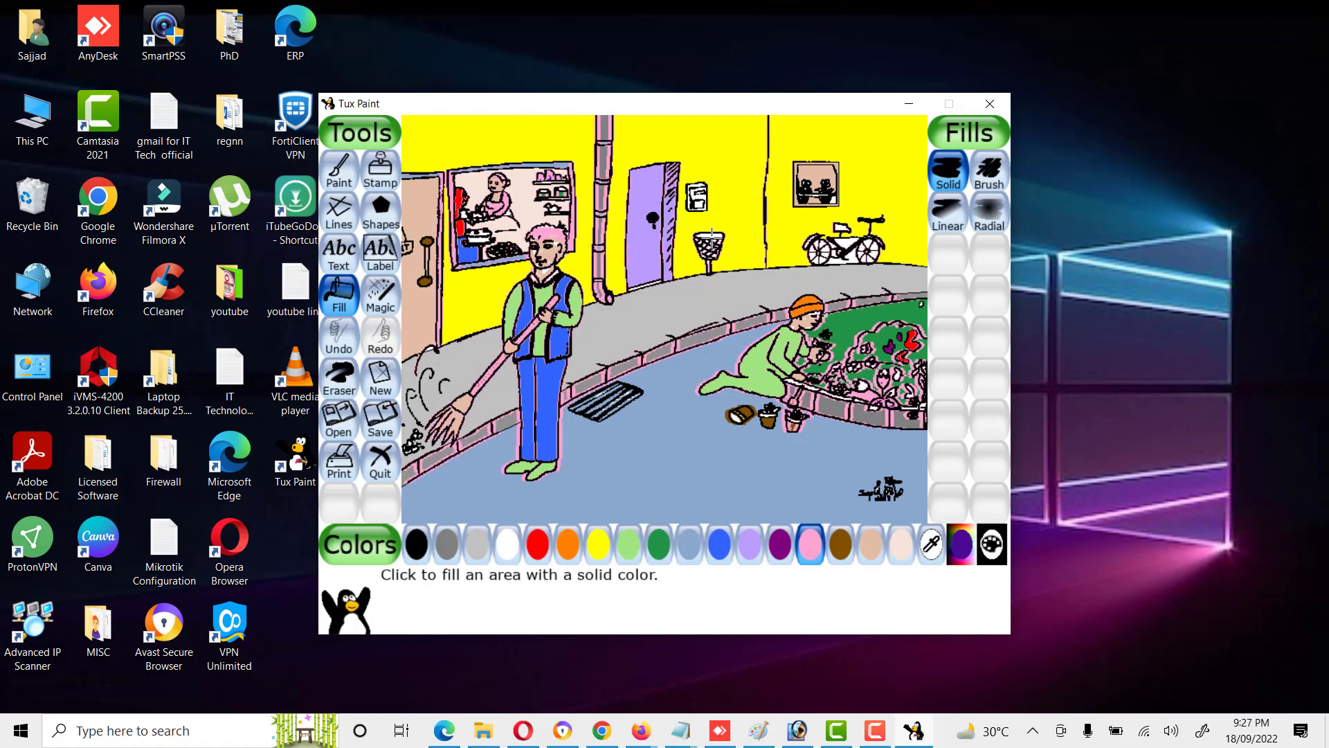
pyautogui.hotkey('ctrl', 'z')
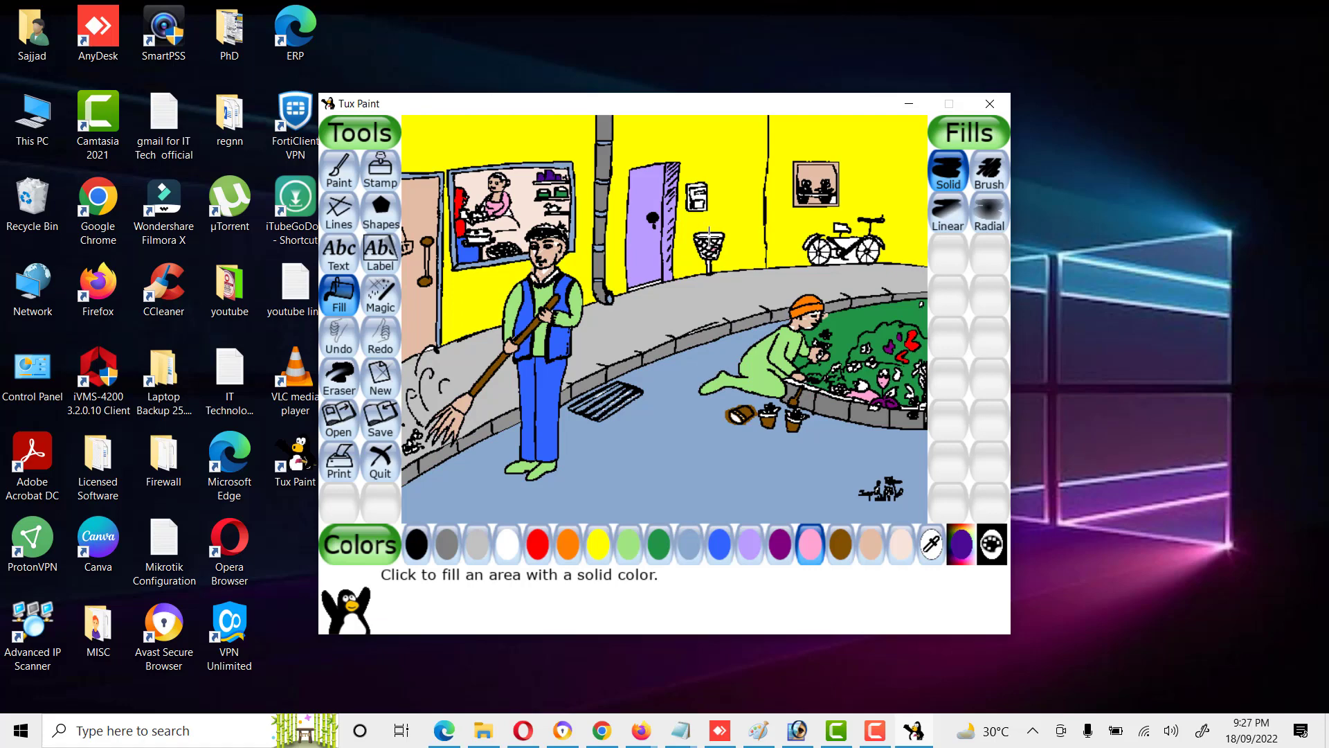
pyautogui.click(708, 235)
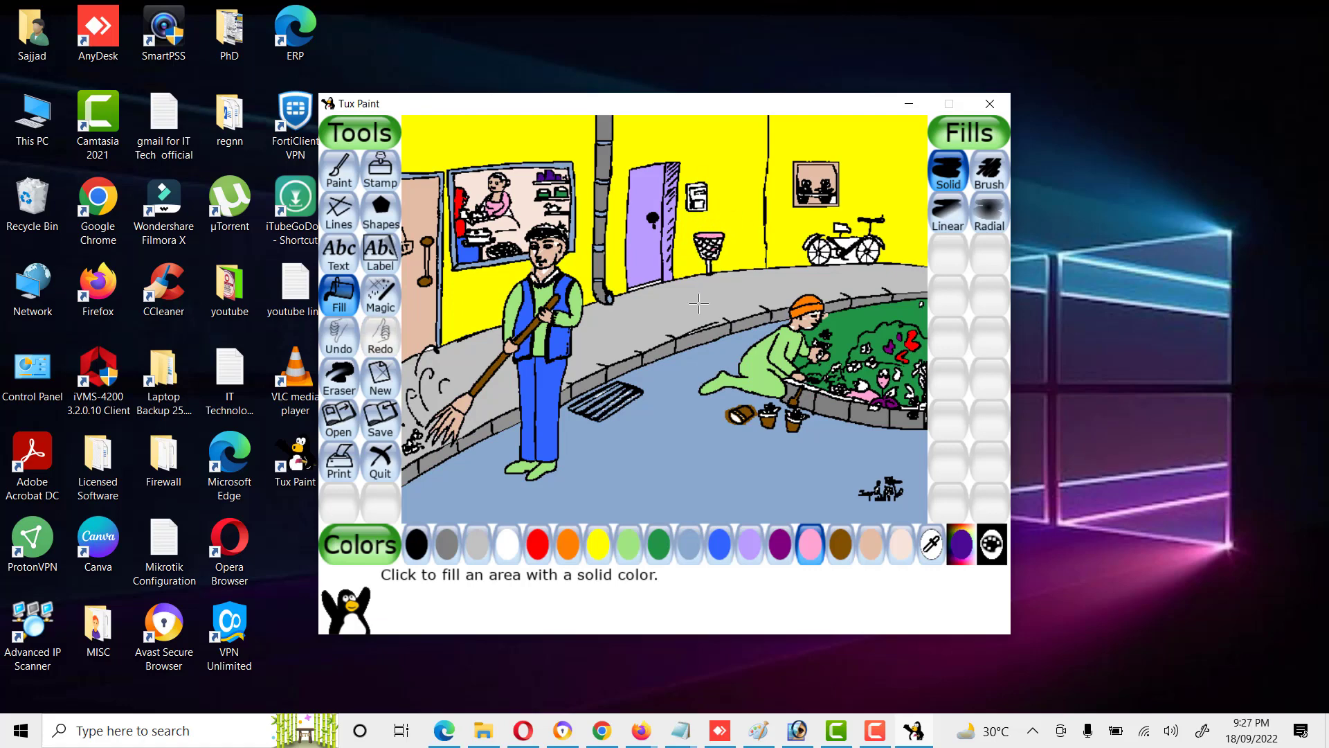
pyautogui.click(841, 545)
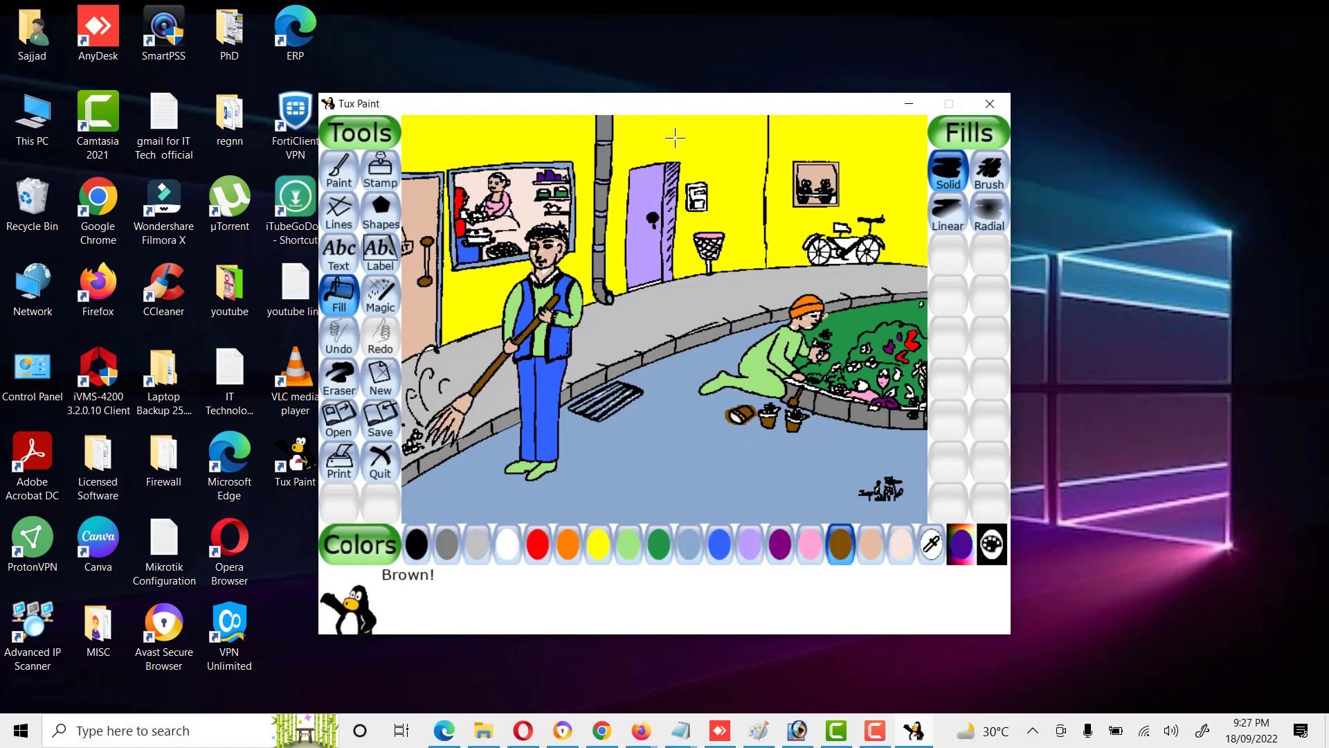
pyautogui.click(700, 197)
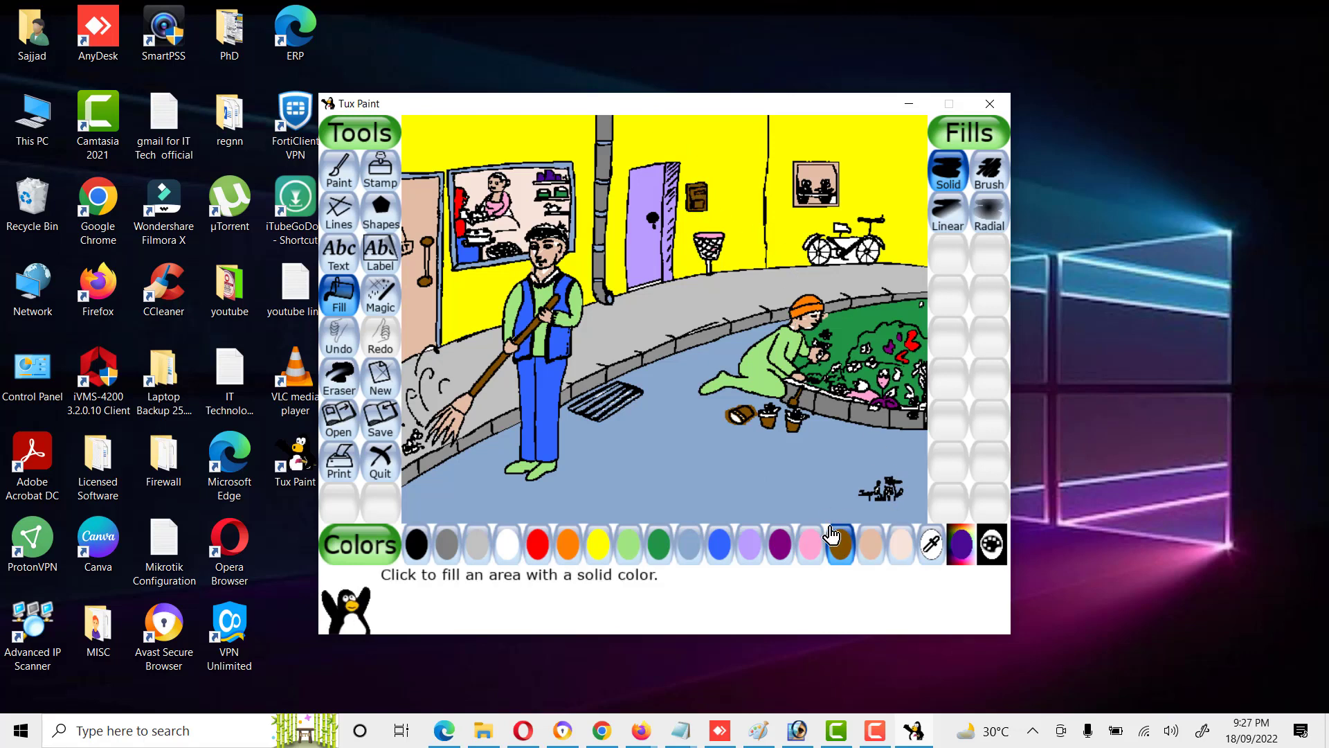
# Step: Fill the bicycle's frame area with blue, undoing any fill that spills onto the outlines
pyautogui.click(720, 544)
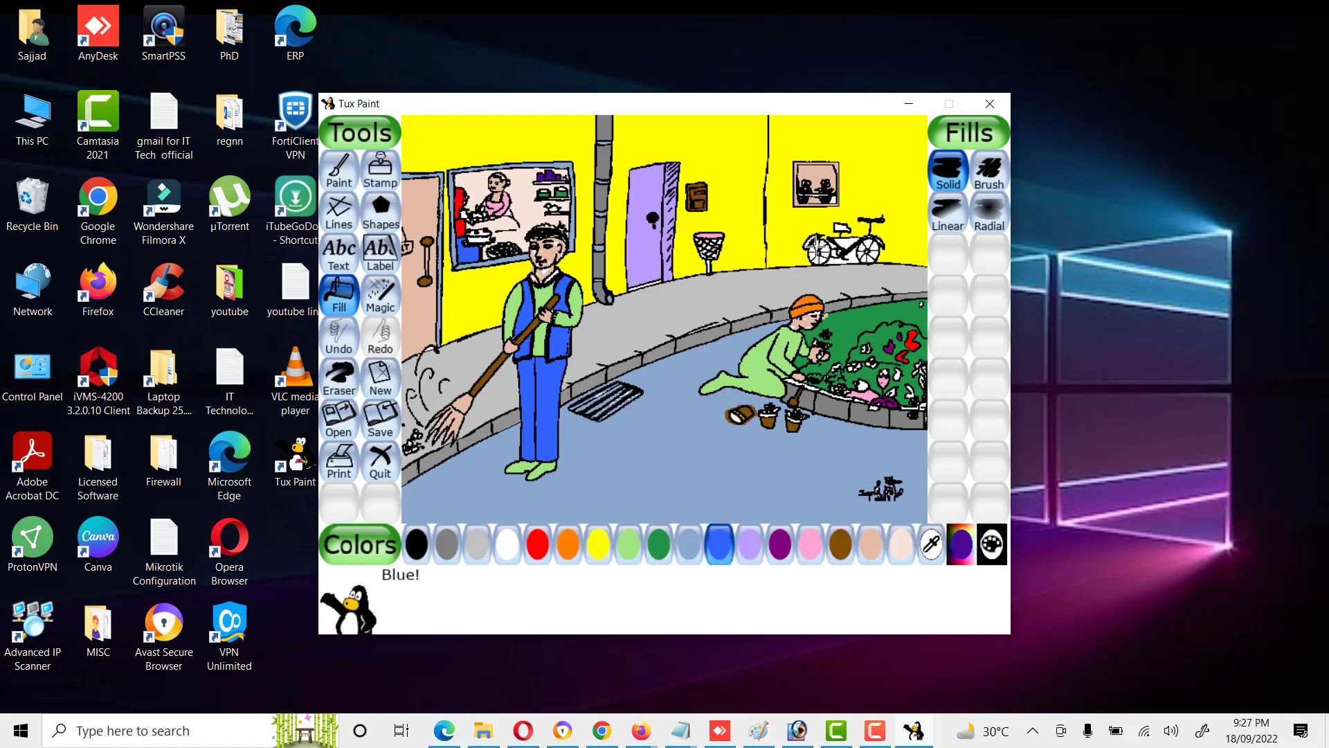
pyautogui.click(822, 245)
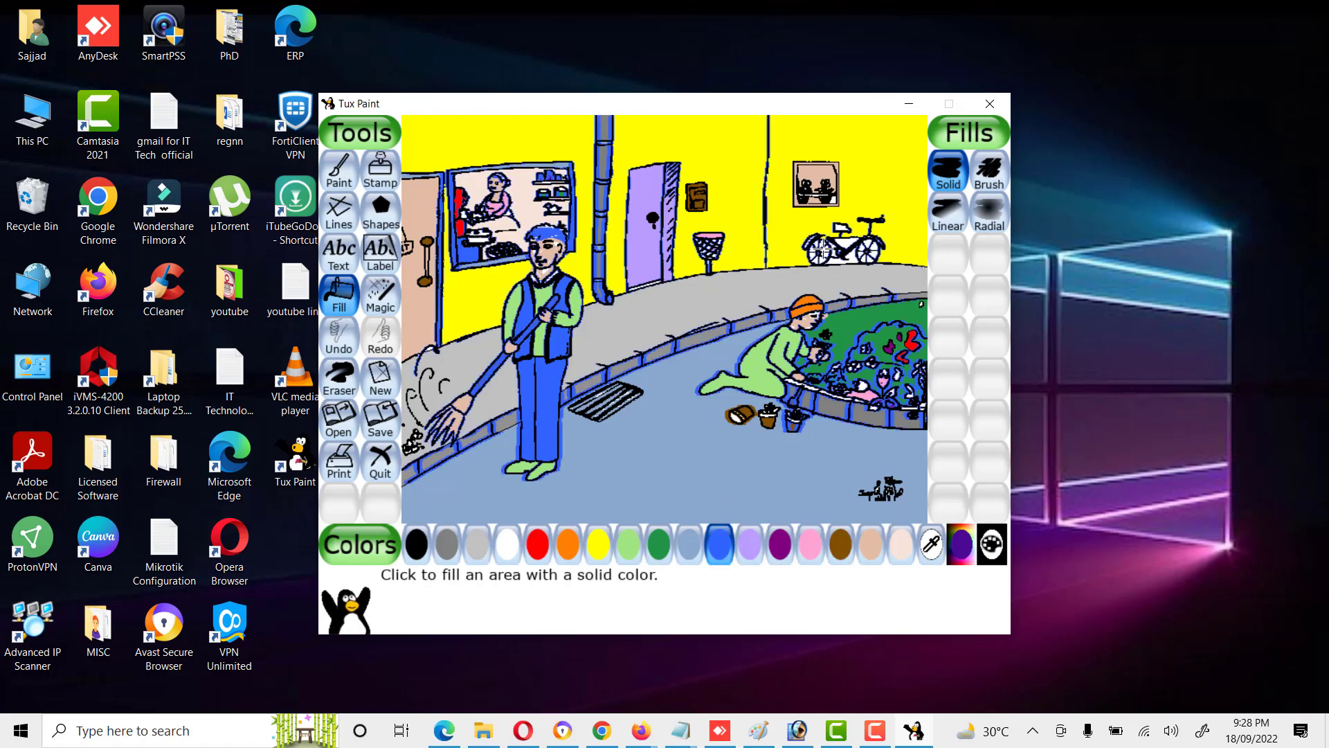
pyautogui.hotkey('ctrl', 'z')
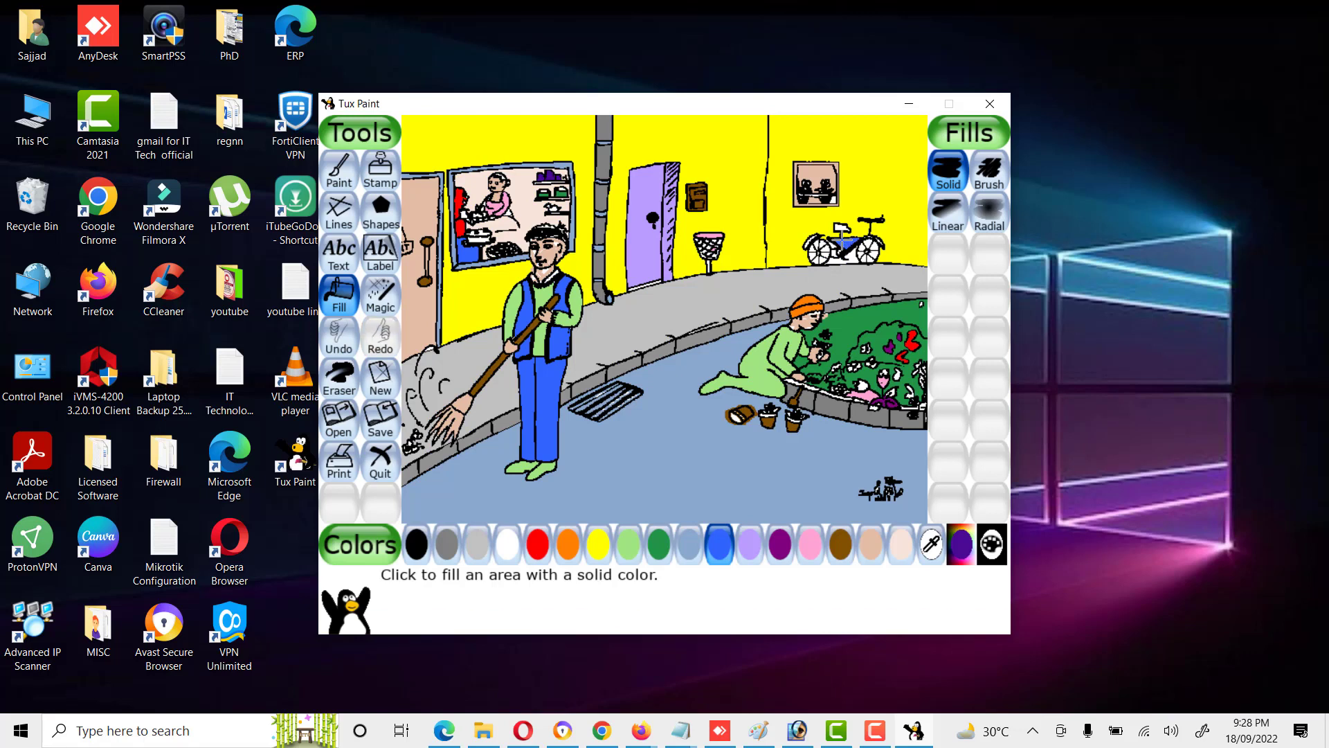
pyautogui.click(854, 258)
# Step: Fill the spoke sections of the bicycle's wheels with black
pyautogui.click(416, 545)
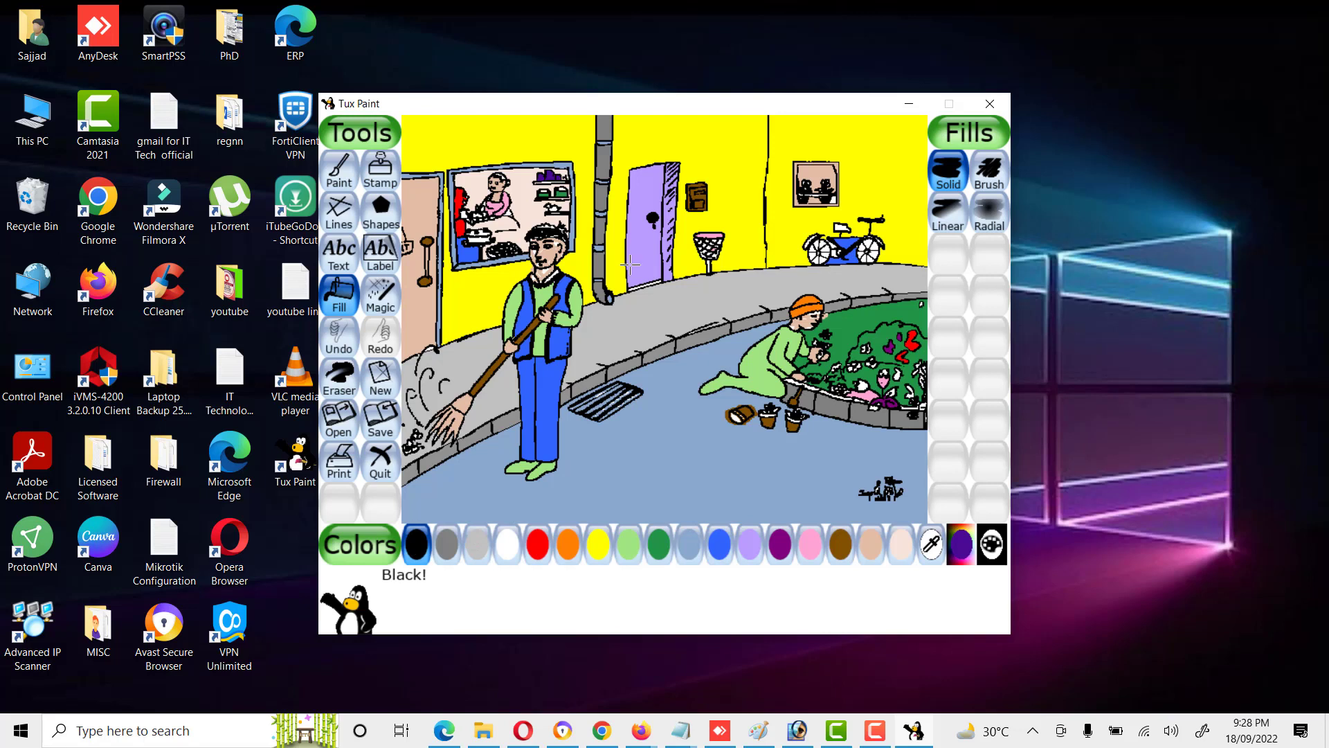
pyautogui.click(818, 248)
pyautogui.click(824, 249)
pyautogui.click(824, 248)
pyautogui.click(816, 255)
pyautogui.click(819, 259)
pyautogui.click(818, 259)
# Step: Fill the bicycle's saddle with purple
pyautogui.click(807, 545)
pyautogui.click(777, 545)
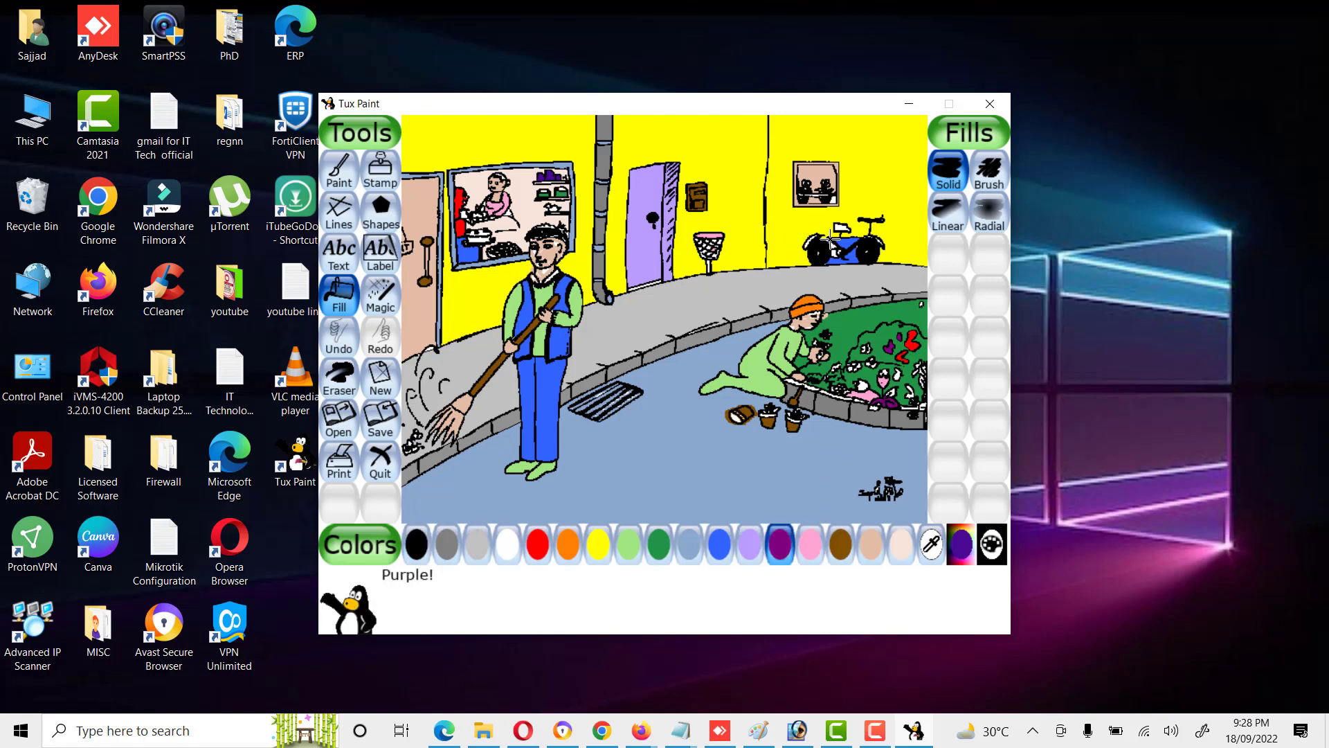
pyautogui.click(841, 227)
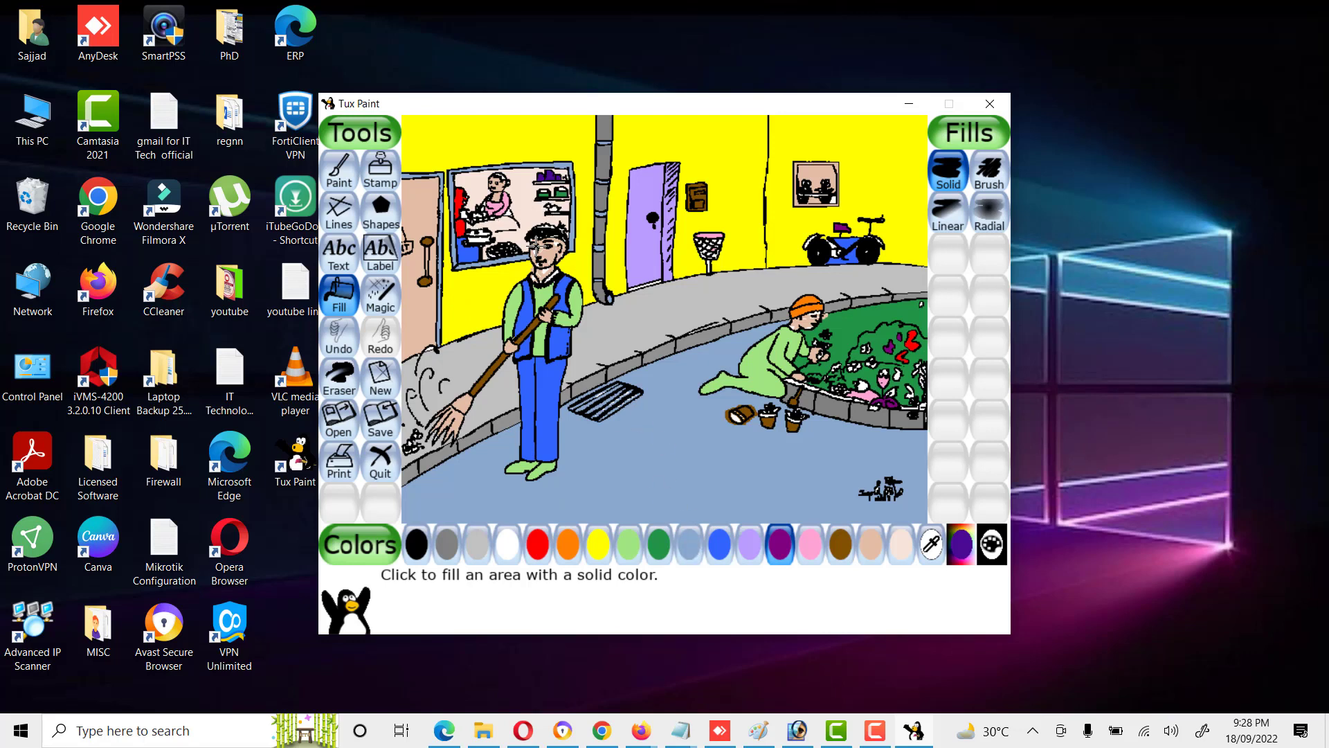
# Step: Save the coloured street scene drawing
pyautogui.click(748, 547)
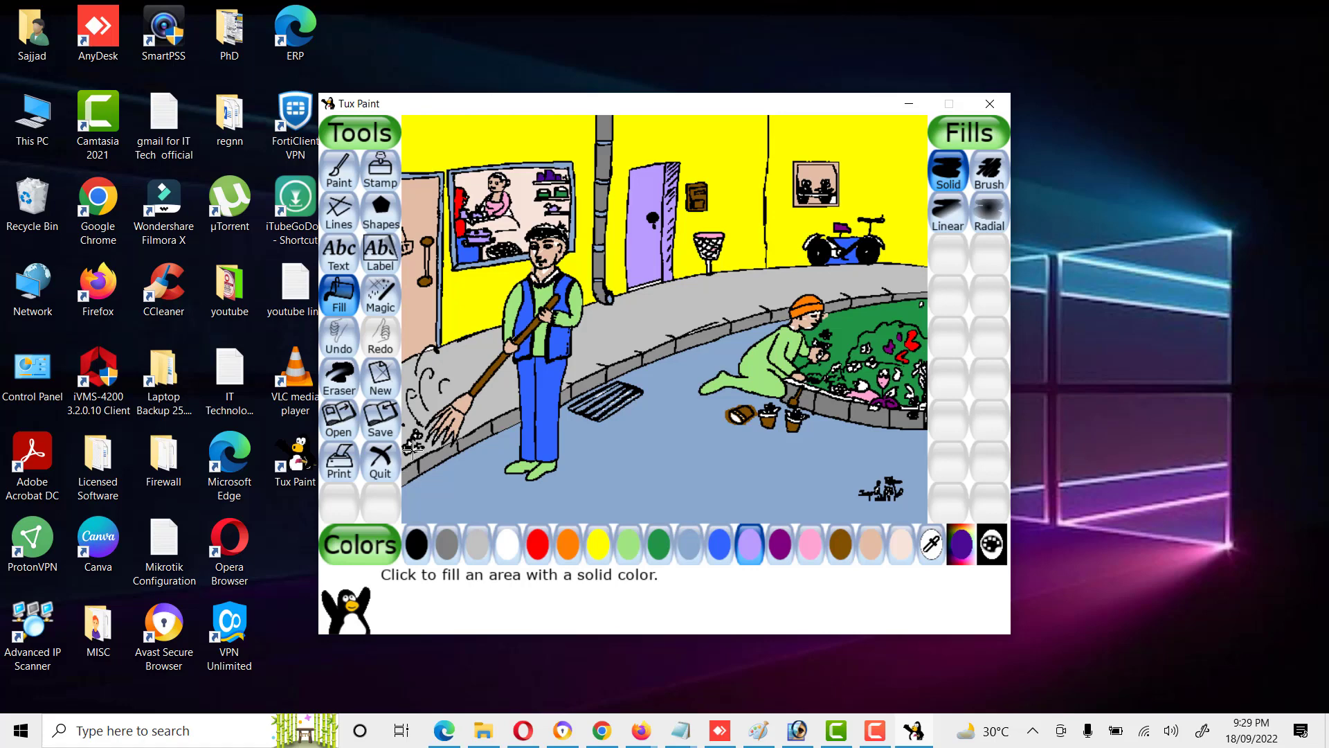
pyautogui.click(398, 415)
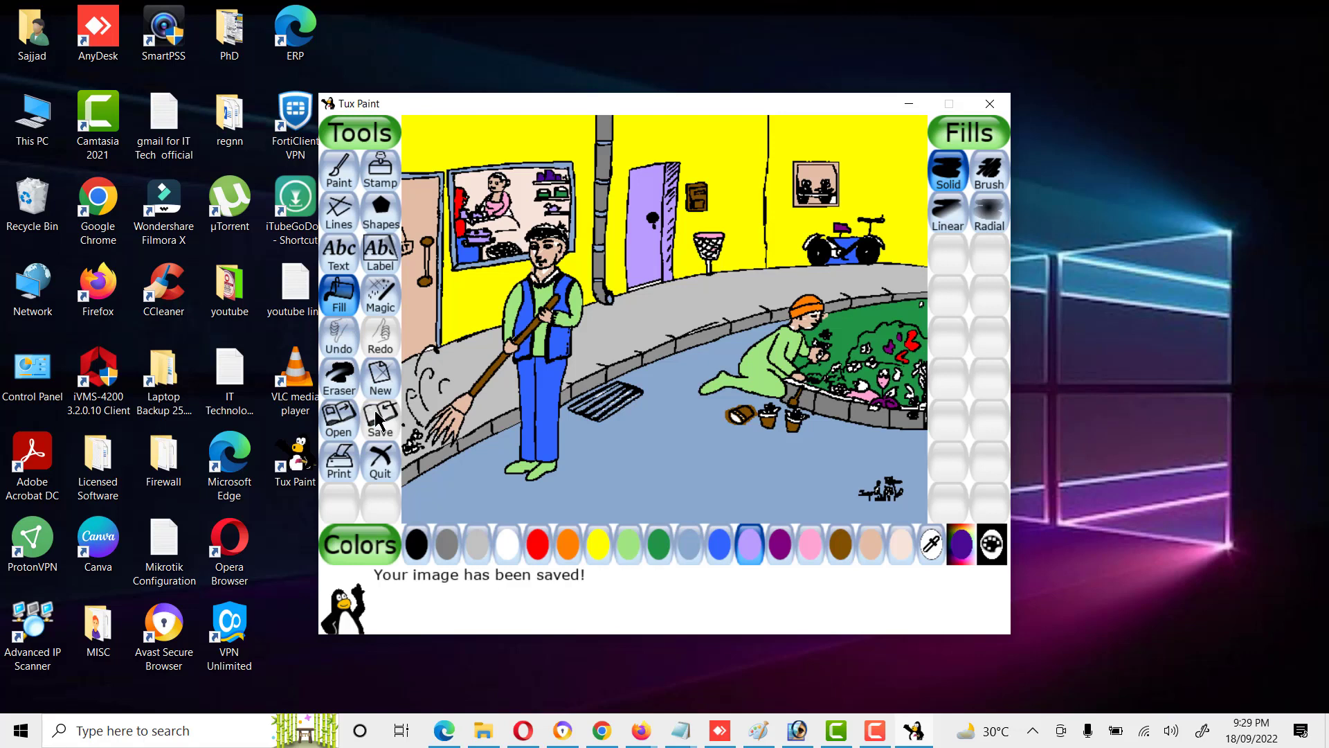
pyautogui.click(1137, 60)
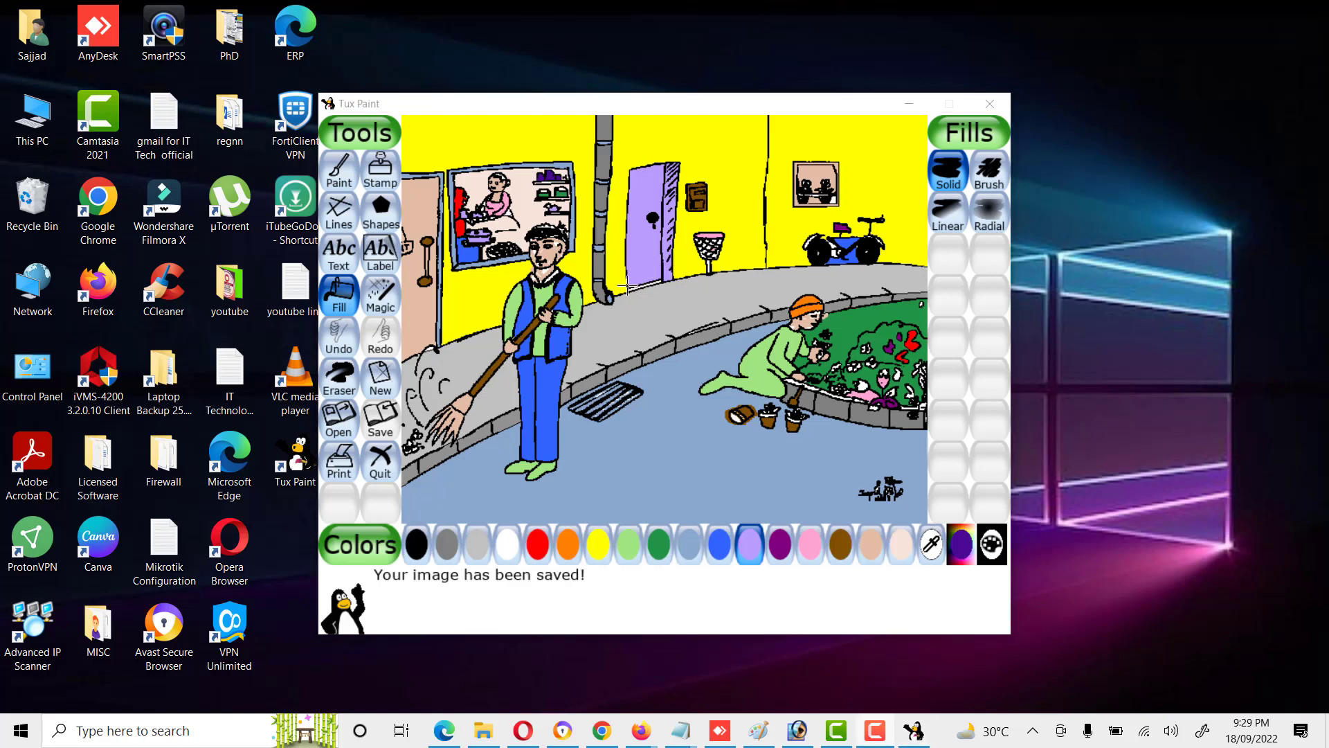
# Step: Start a new drawing from the template of a penguin driving a tractor on a farm
pyautogui.click(381, 379)
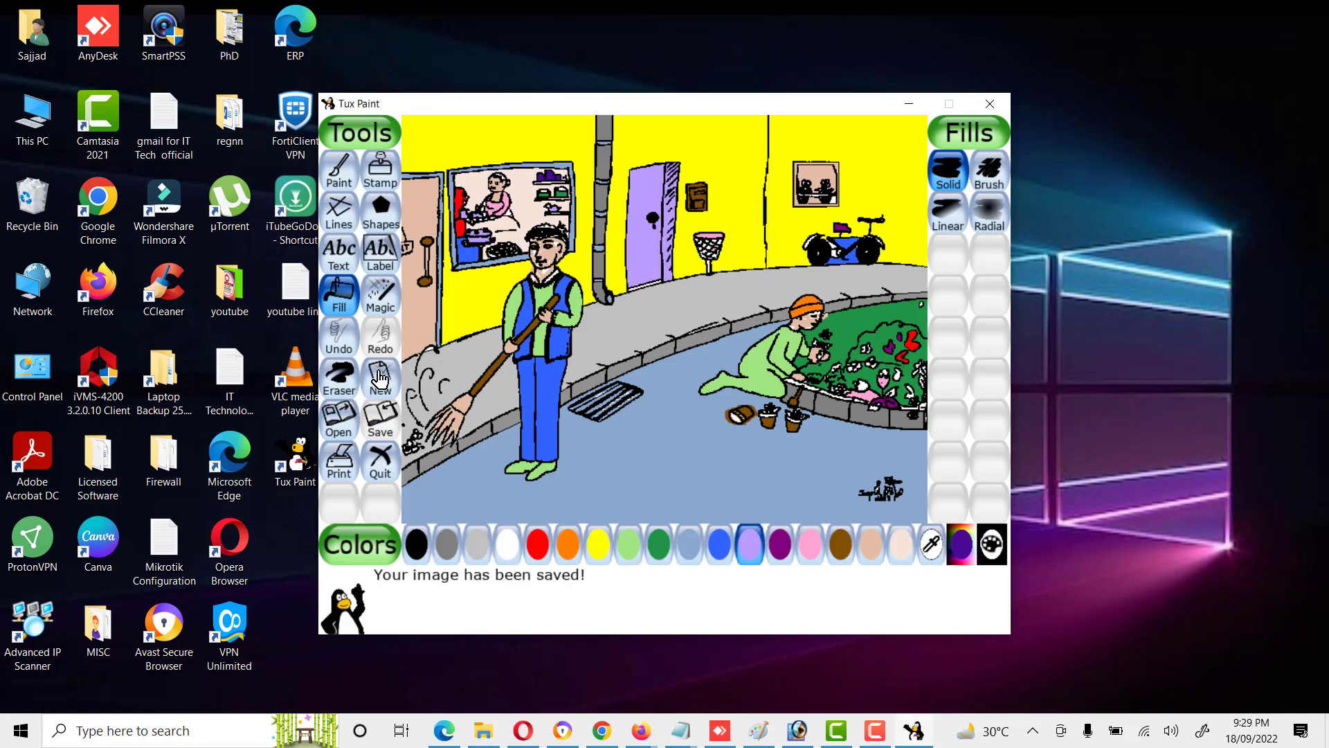
pyautogui.click(380, 380)
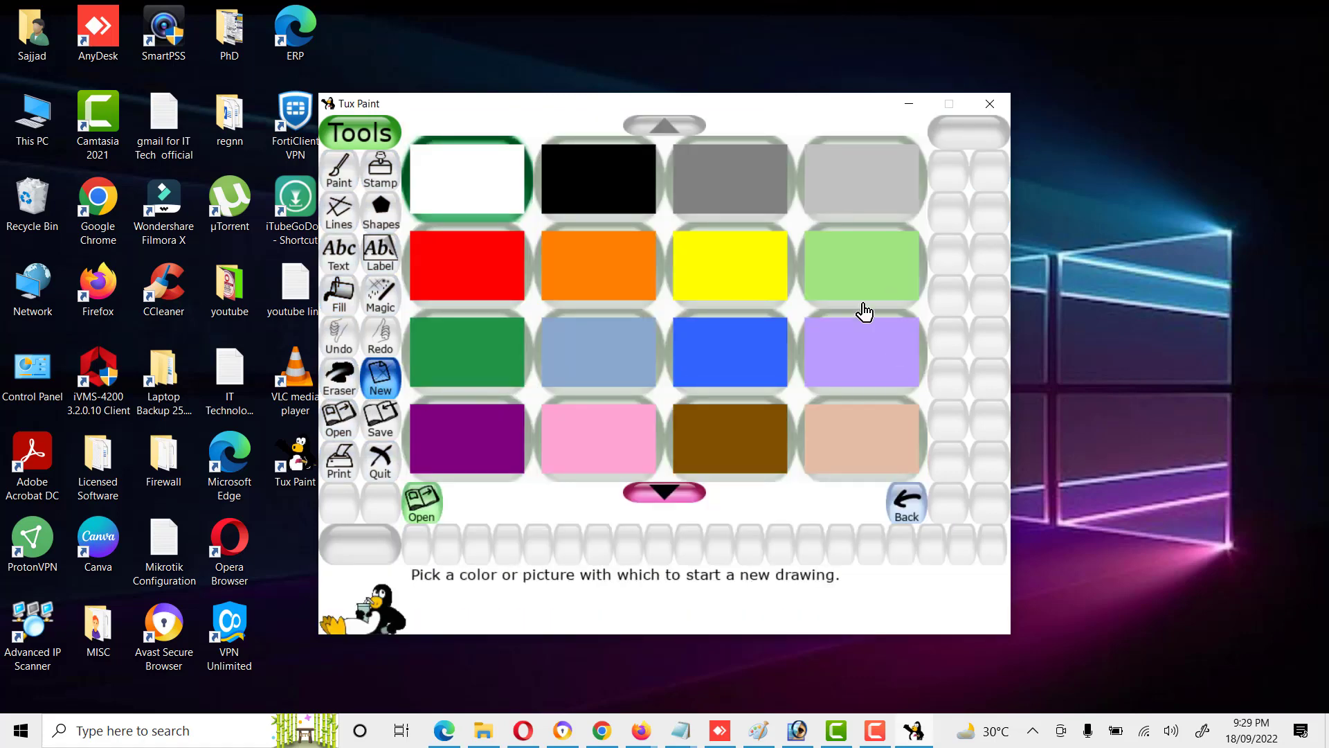
pyautogui.scroll(-3, 769, 301)
pyautogui.scroll(-2, 768, 301)
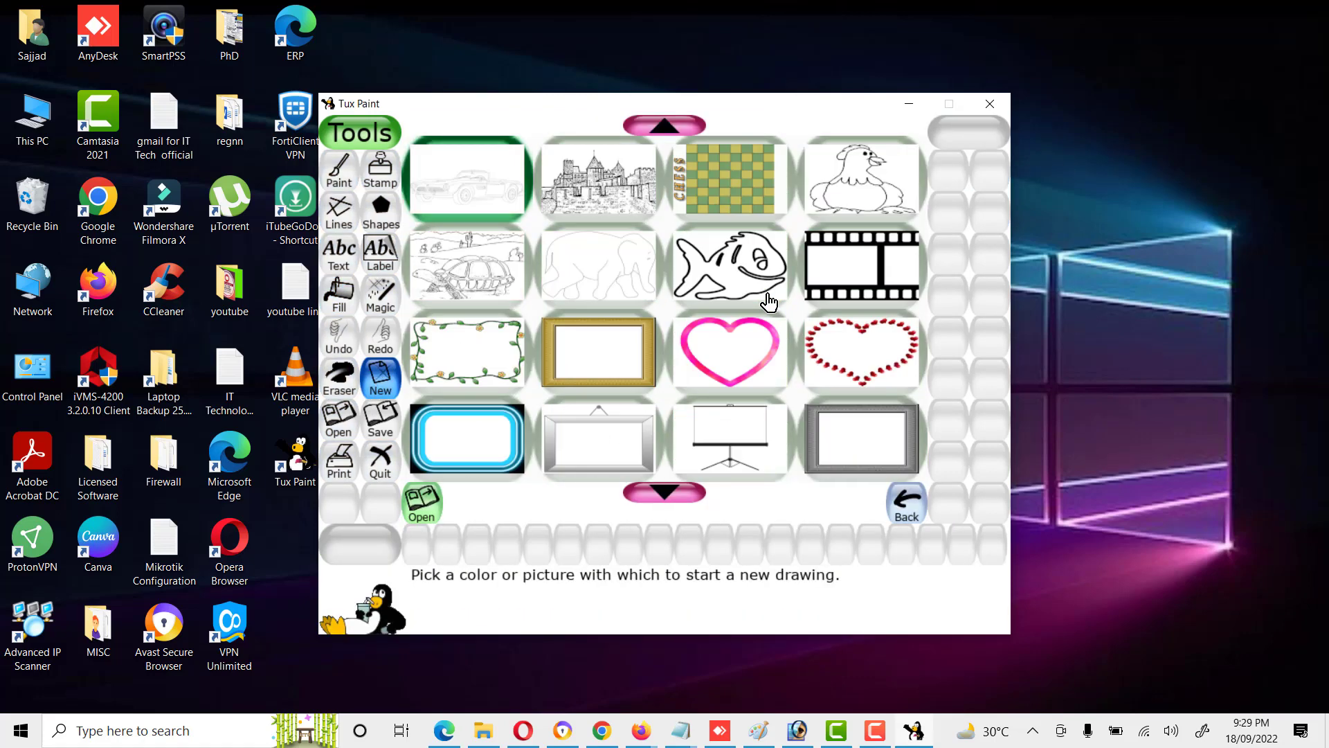
pyautogui.scroll(-6, 768, 301)
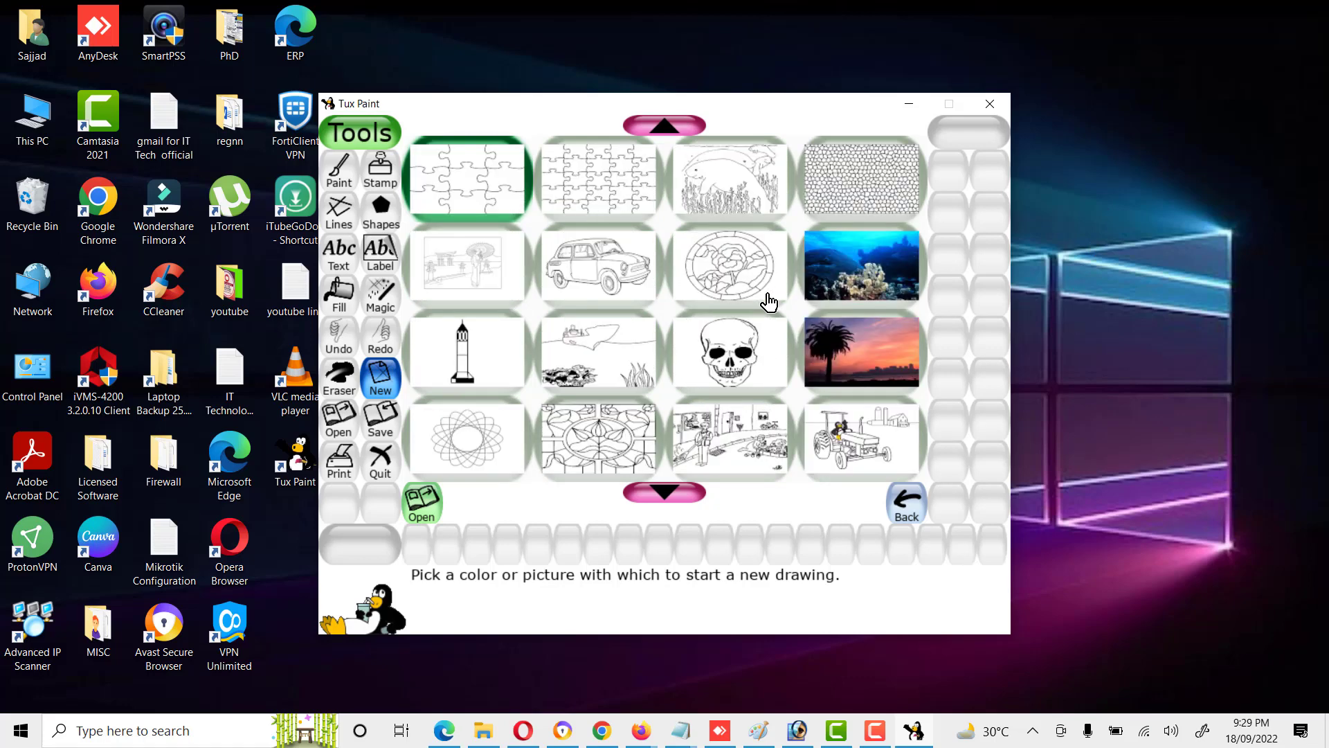
pyautogui.scroll(-3, 768, 302)
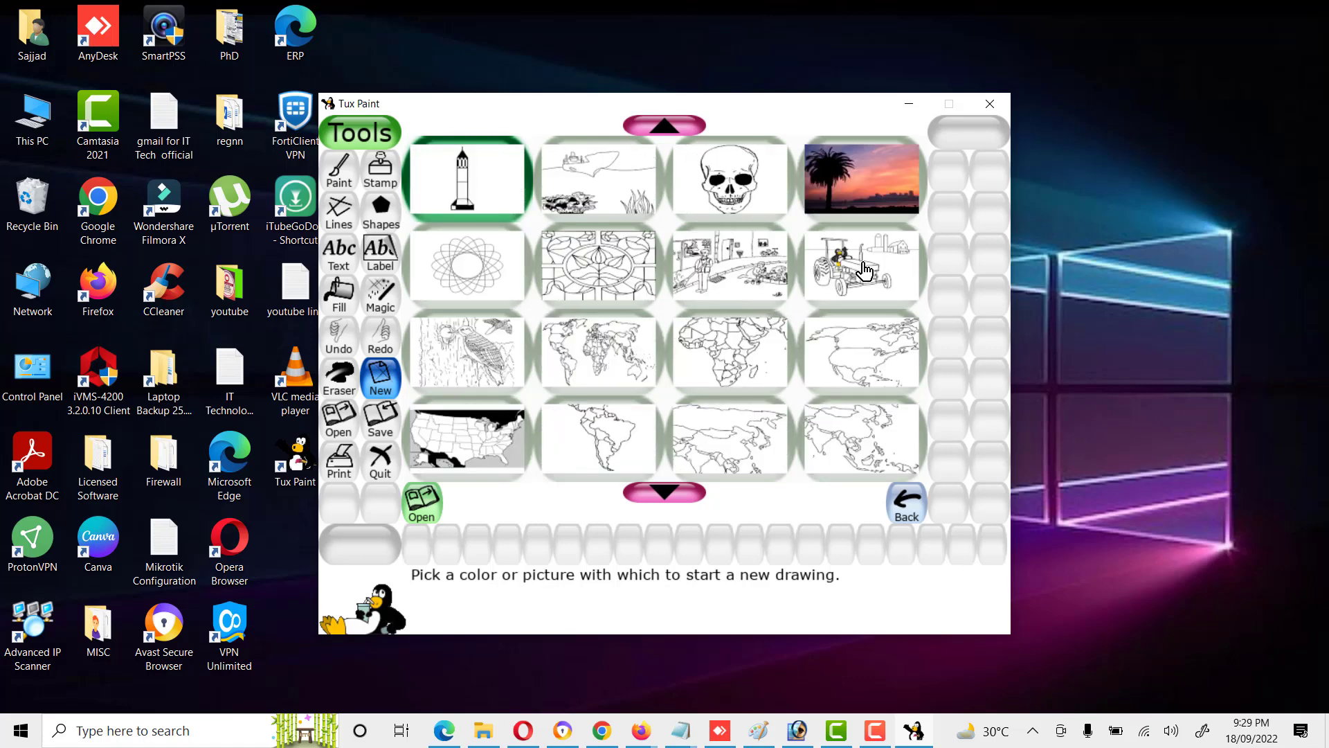
pyautogui.scroll(-1, 864, 270)
pyautogui.scroll(2, 864, 273)
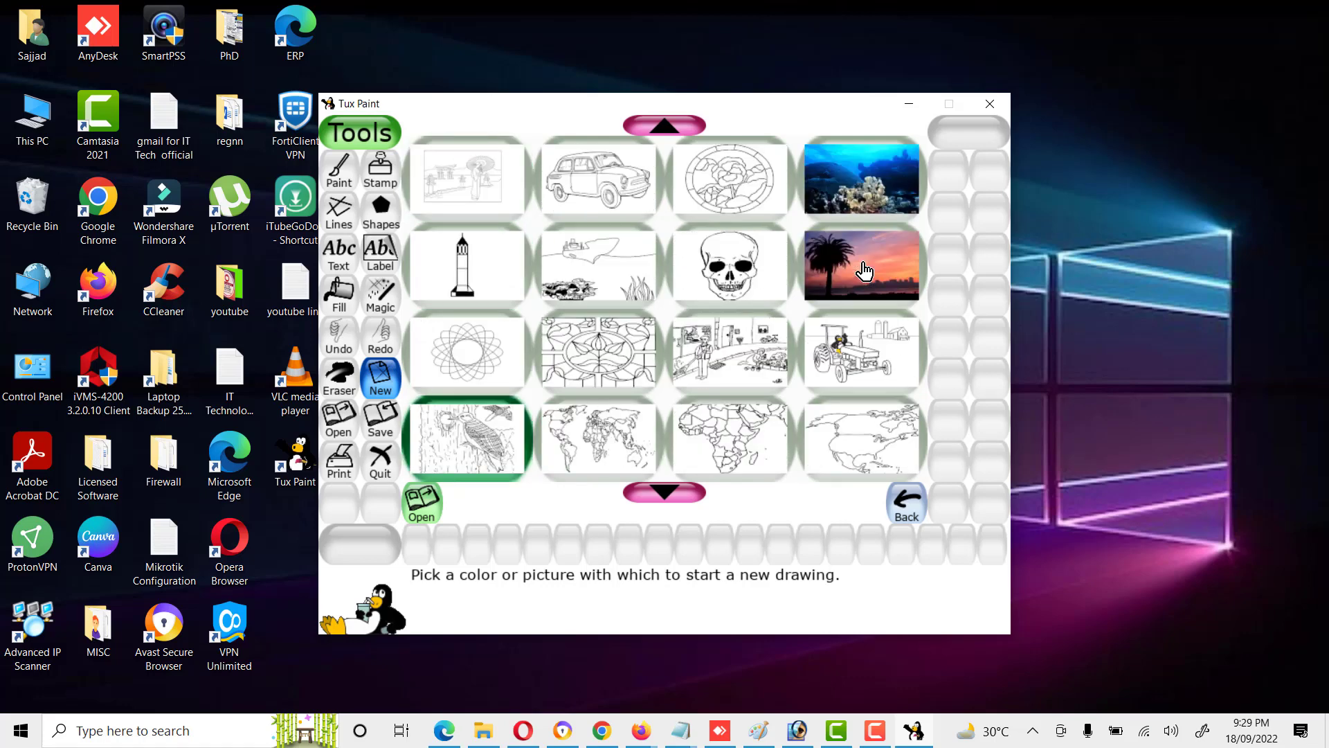
pyautogui.click(879, 335)
pyautogui.click(879, 335)
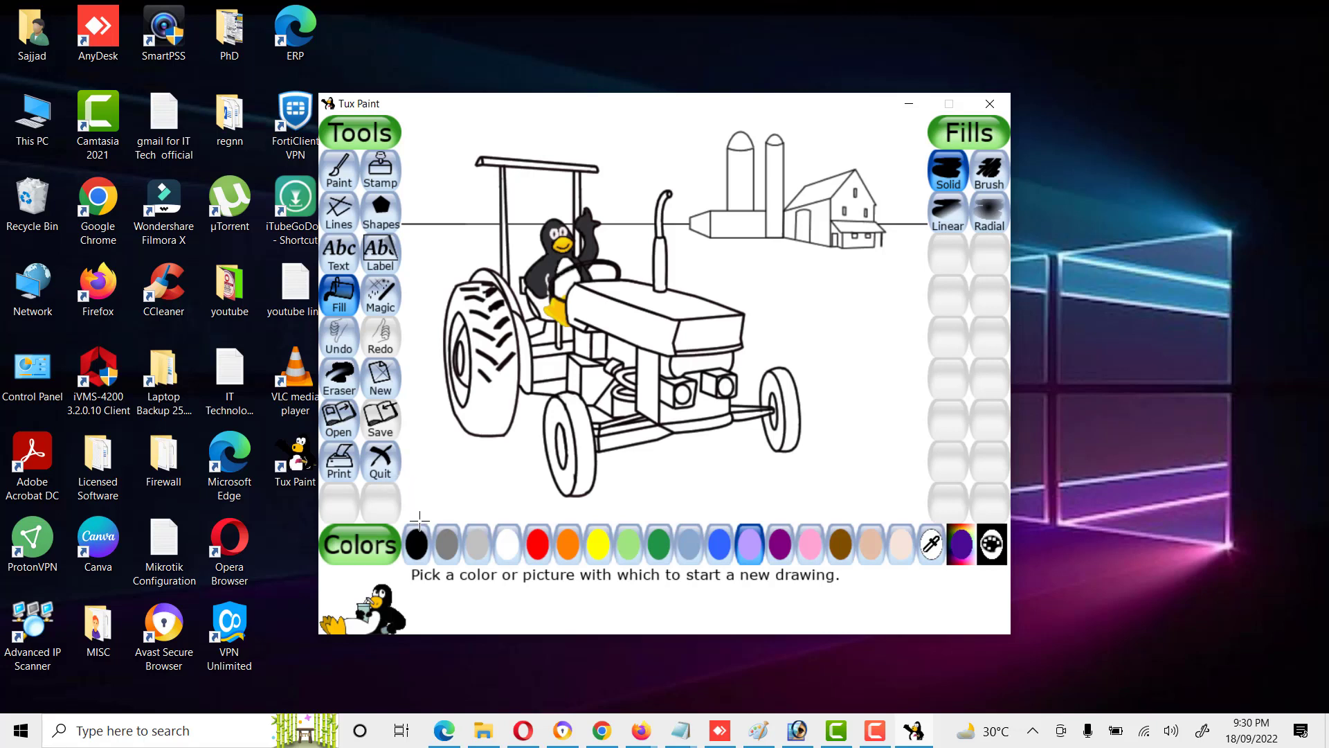
# Step: Fill the tyres and hubs of the tractor's large rear wheel and both front wheels with black
pyautogui.click(417, 544)
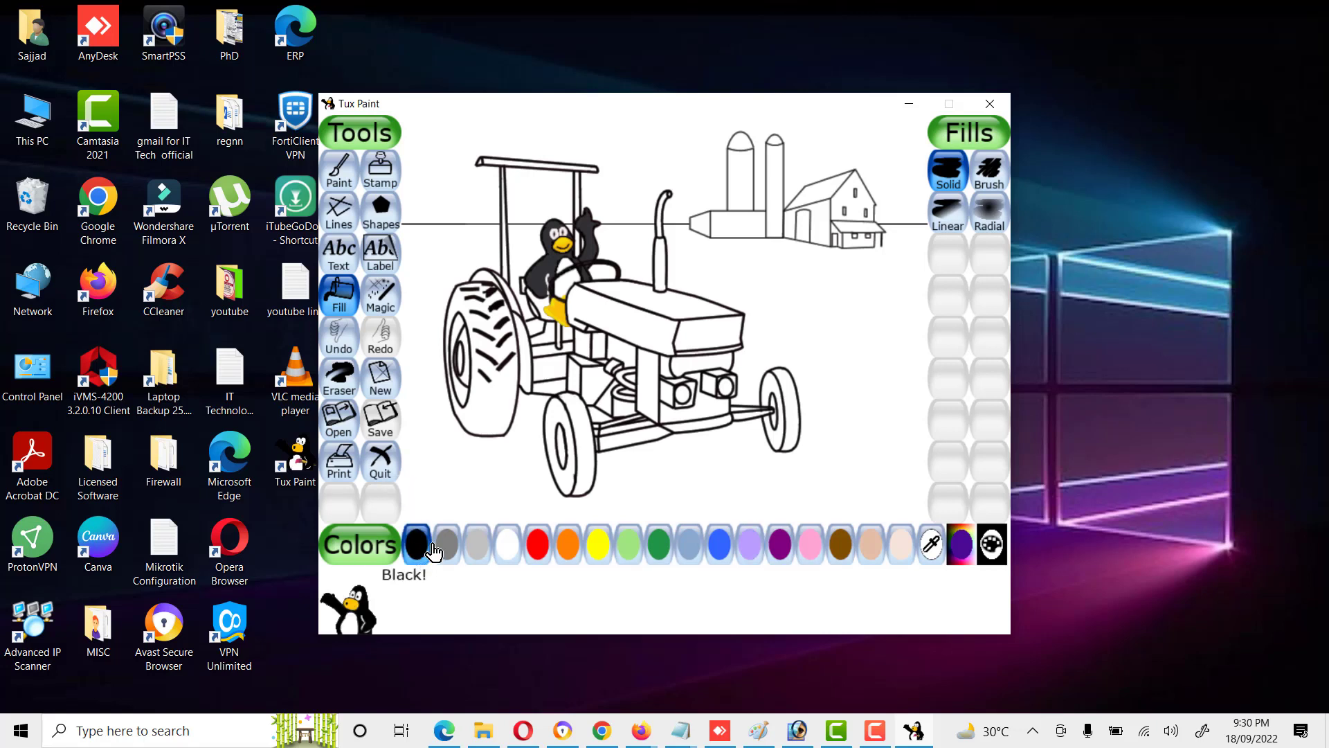
pyautogui.click(562, 450)
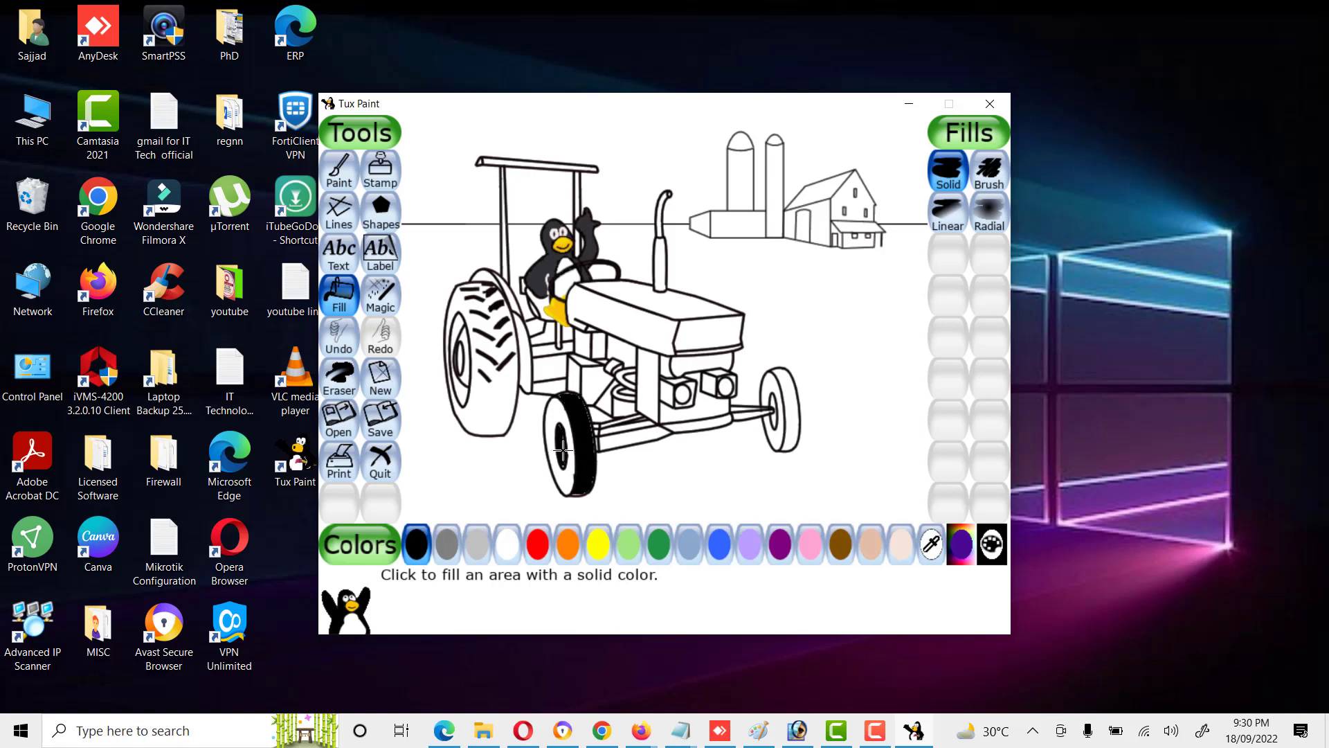
pyautogui.click(571, 463)
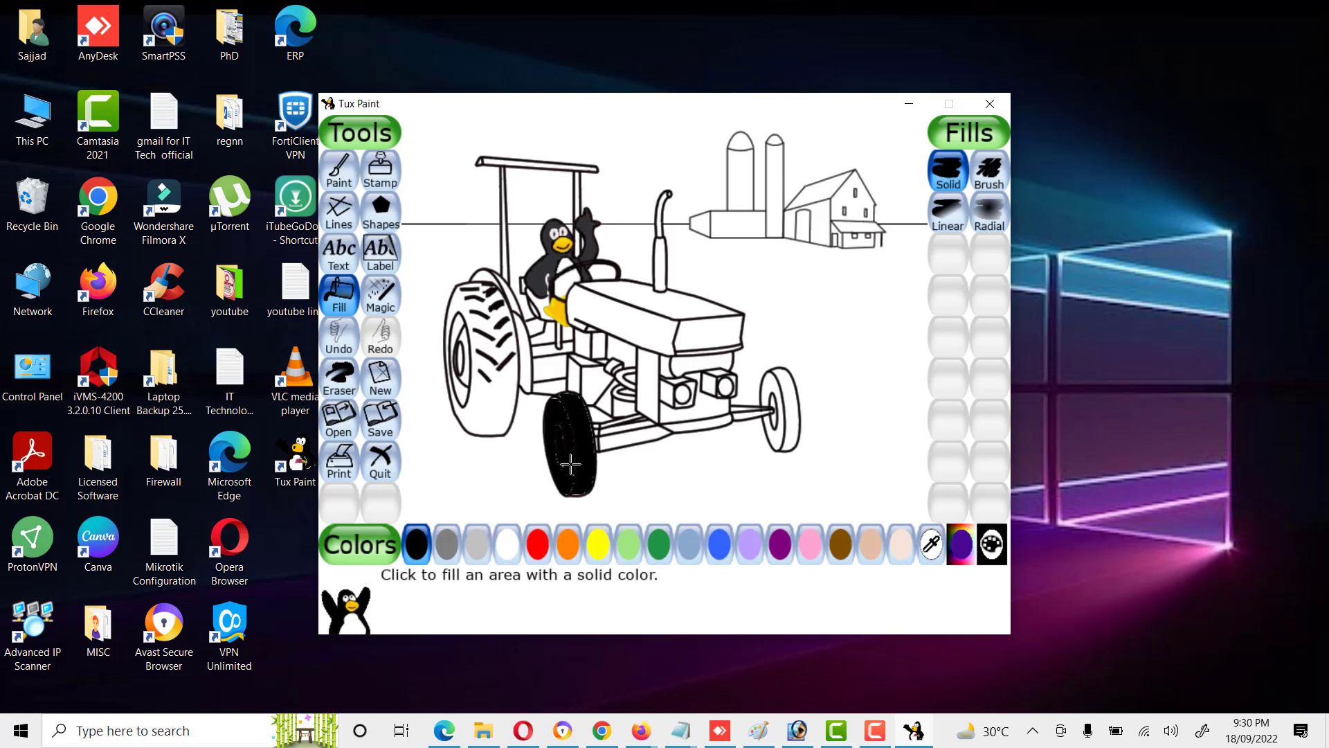
pyautogui.click(490, 382)
pyautogui.click(458, 371)
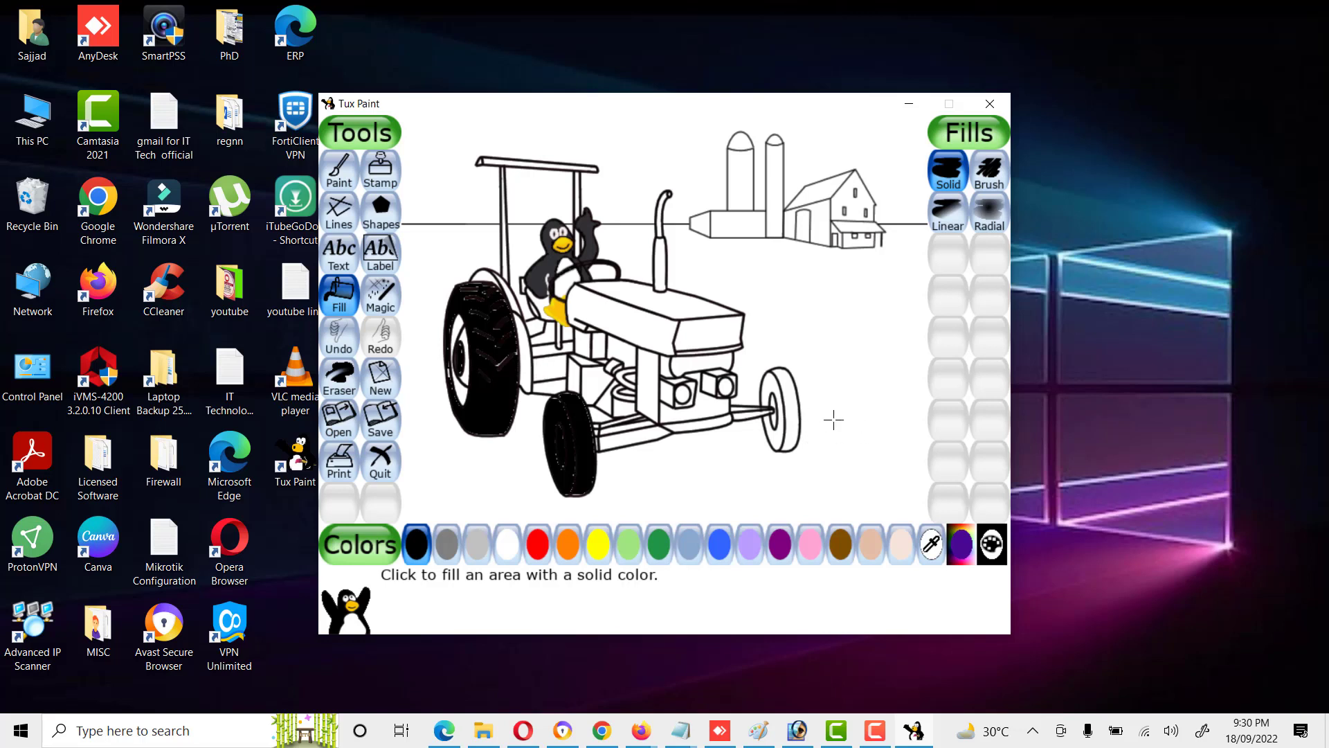
pyautogui.click(789, 420)
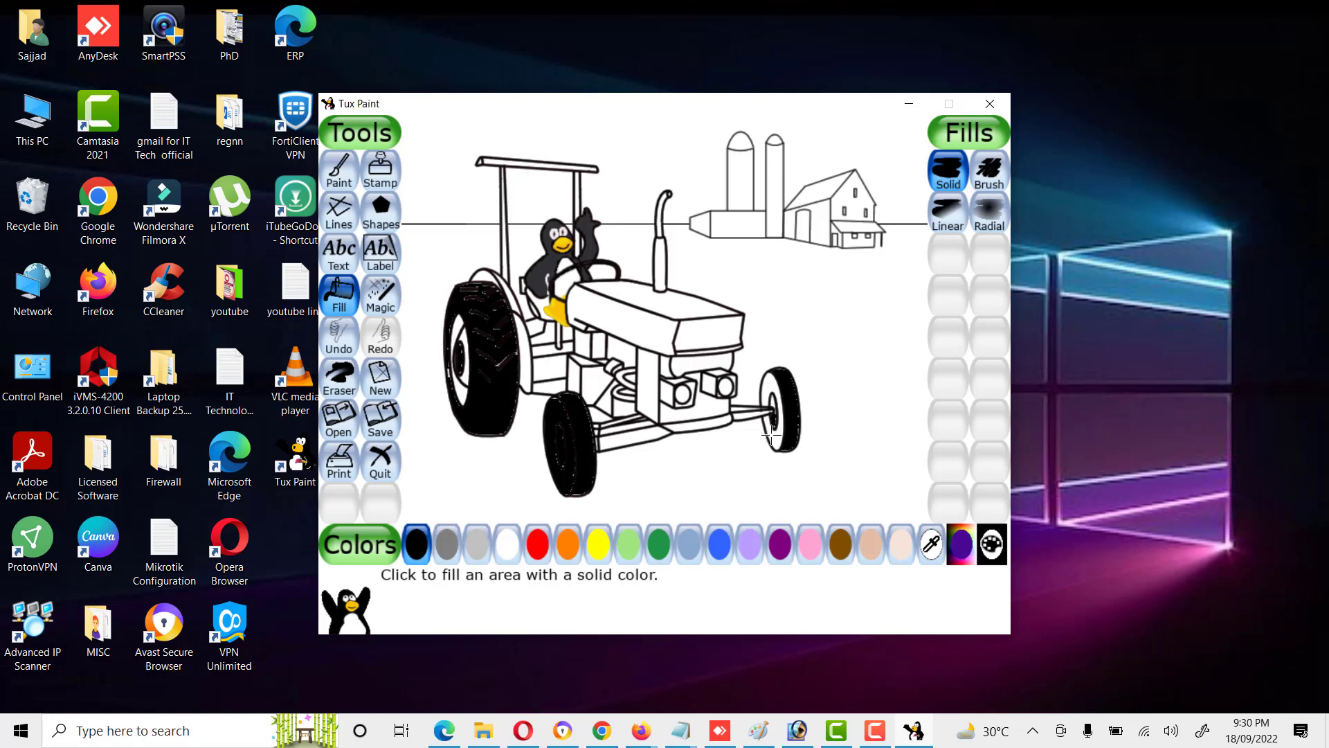
pyautogui.click(775, 419)
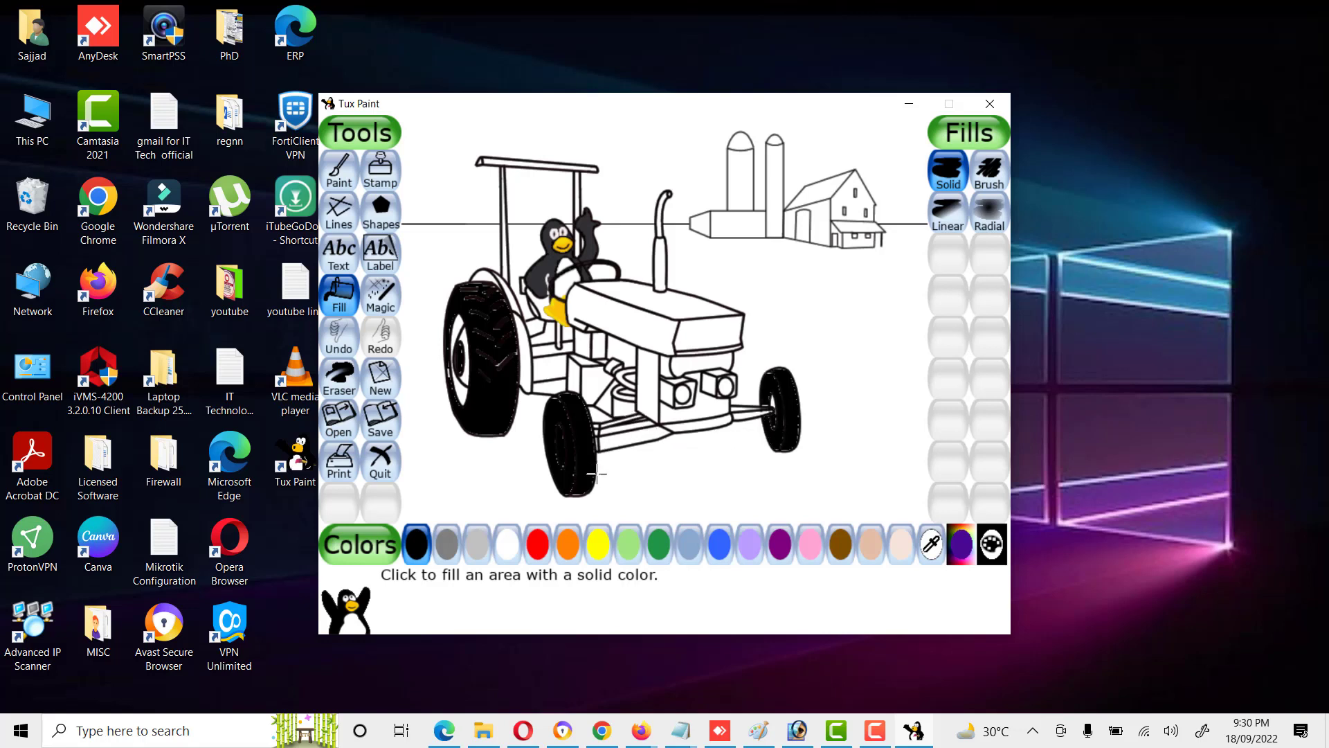
# Step: Fill the tractor bonnet's side, top and front, the grille area beneath it and the adjoining side panel with red
pyautogui.click(536, 546)
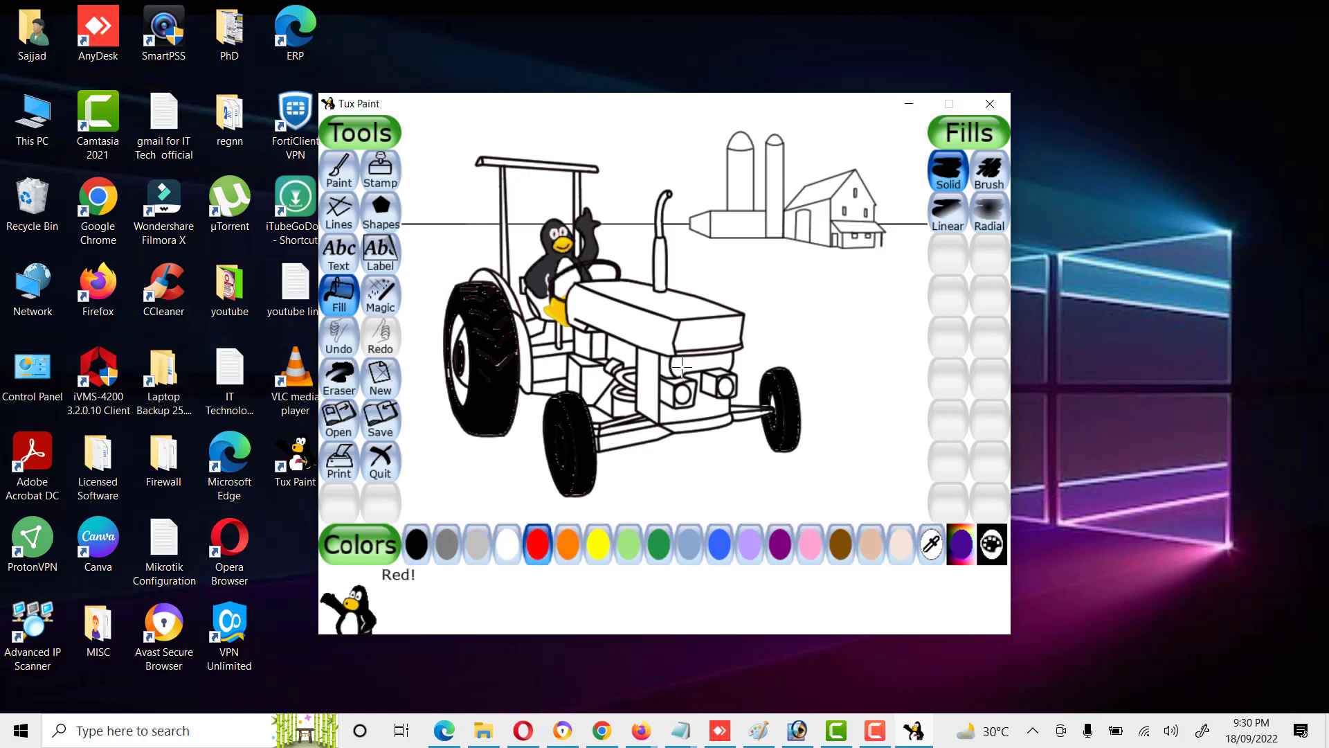
pyautogui.click(634, 320)
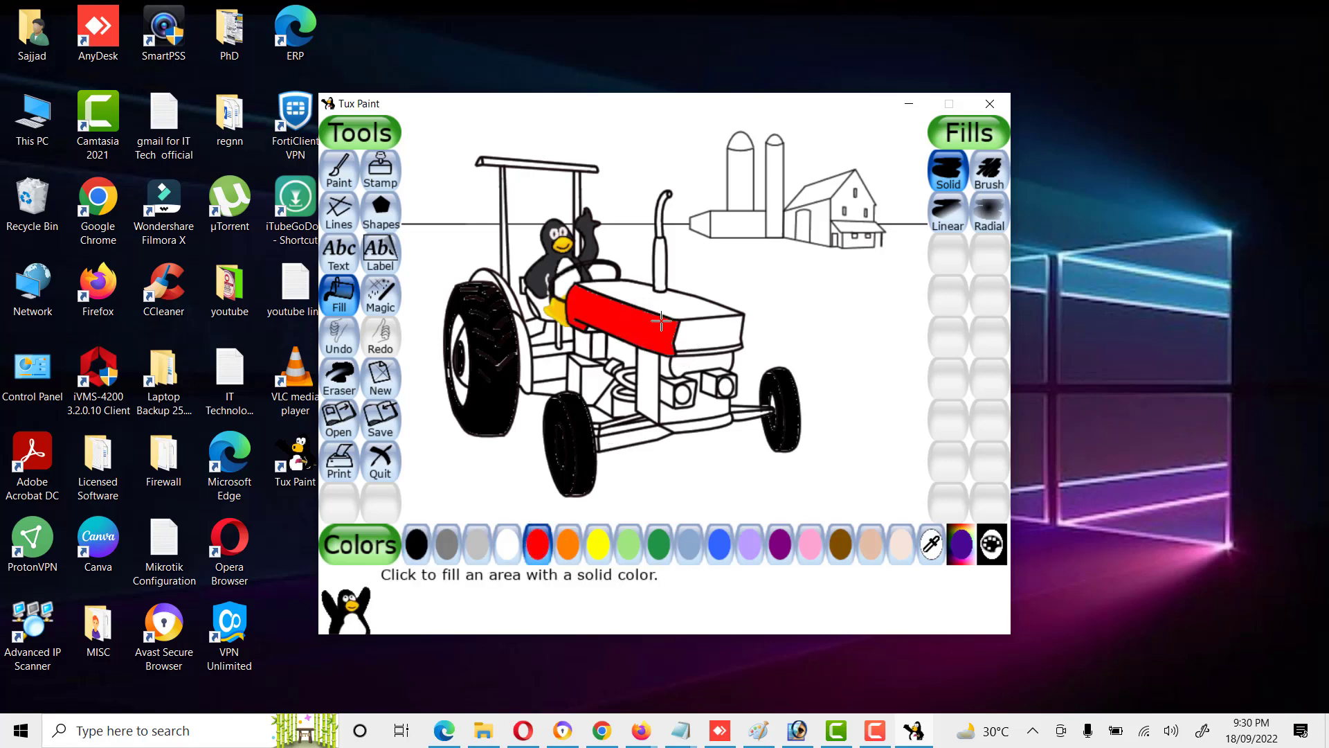
pyautogui.click(675, 305)
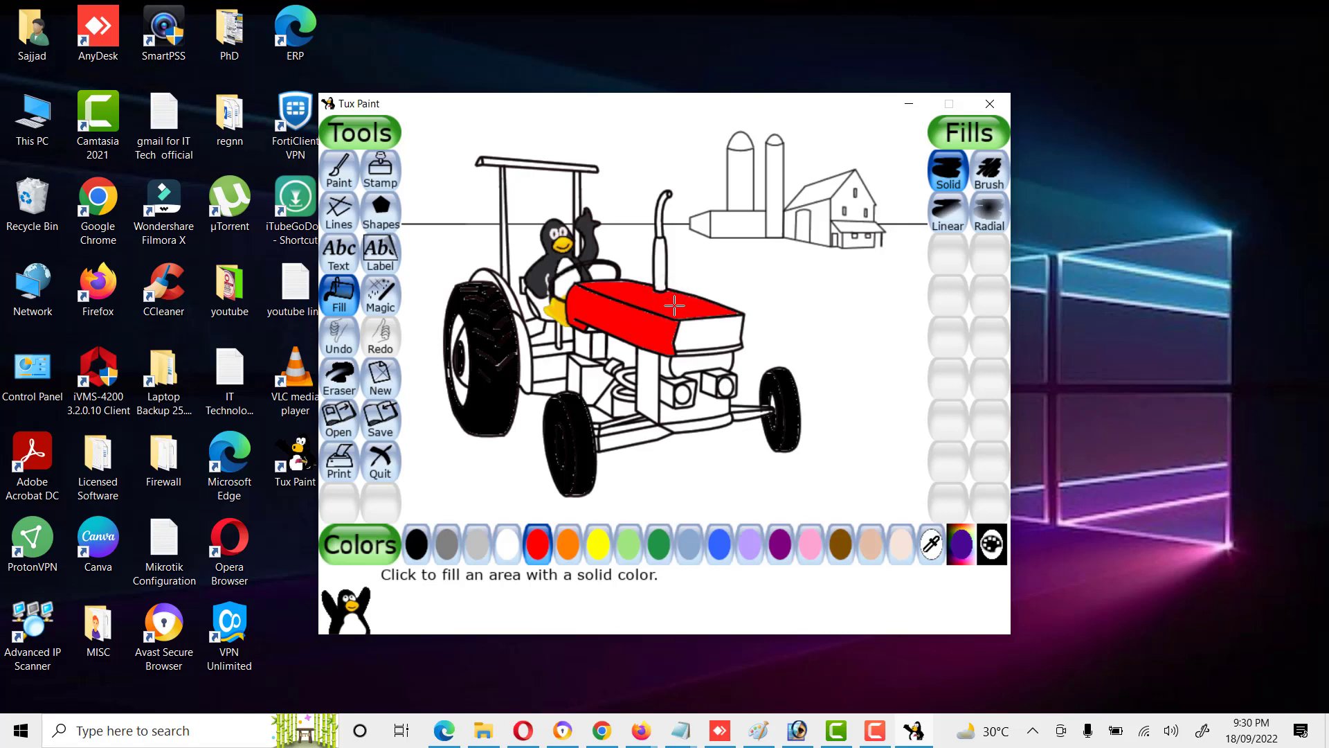
pyautogui.click(707, 325)
pyautogui.click(702, 373)
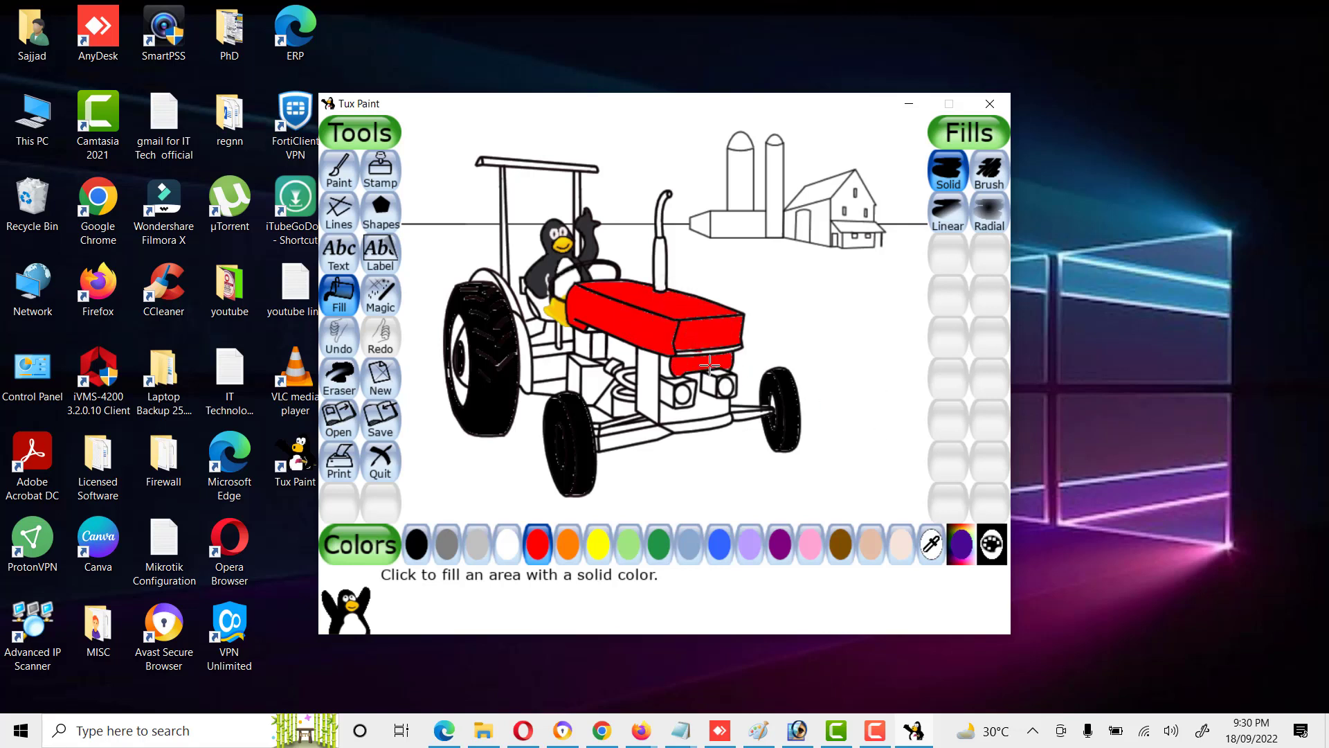
pyautogui.click(654, 374)
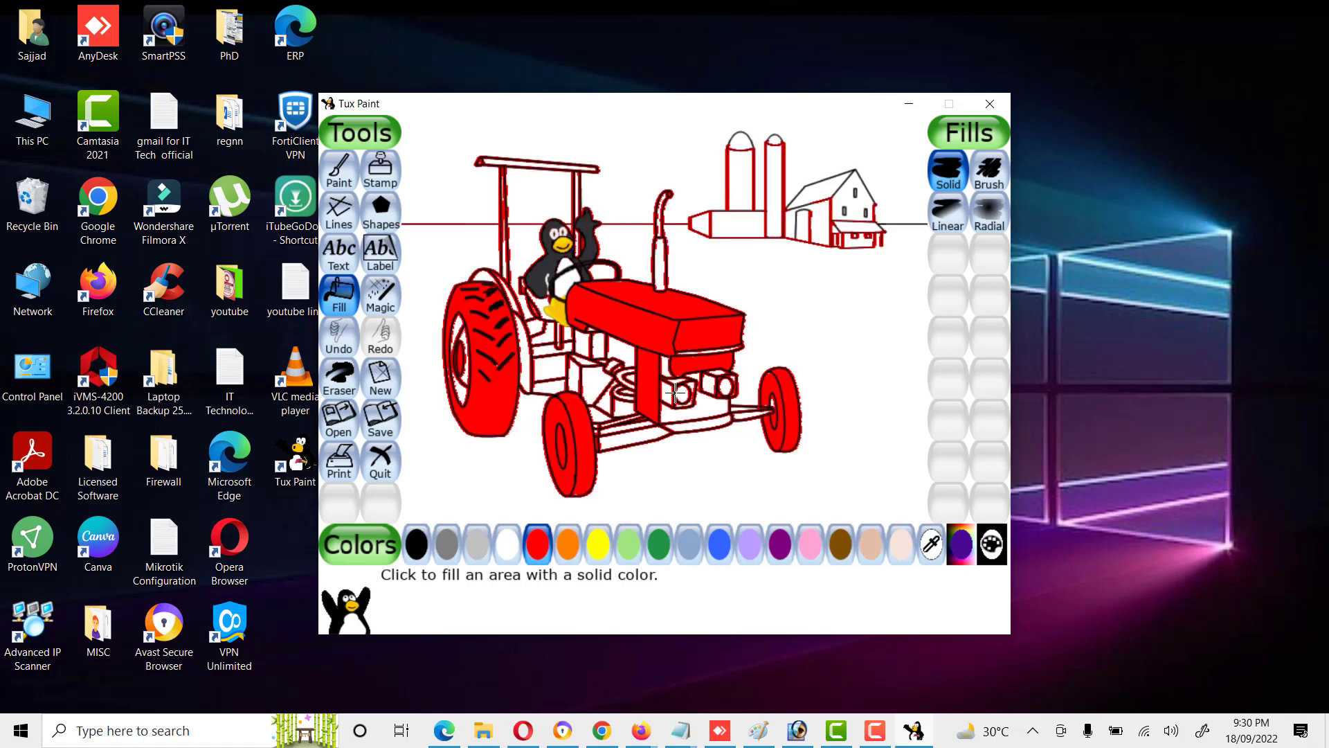
pyautogui.hotkey('ctrl', 'z')
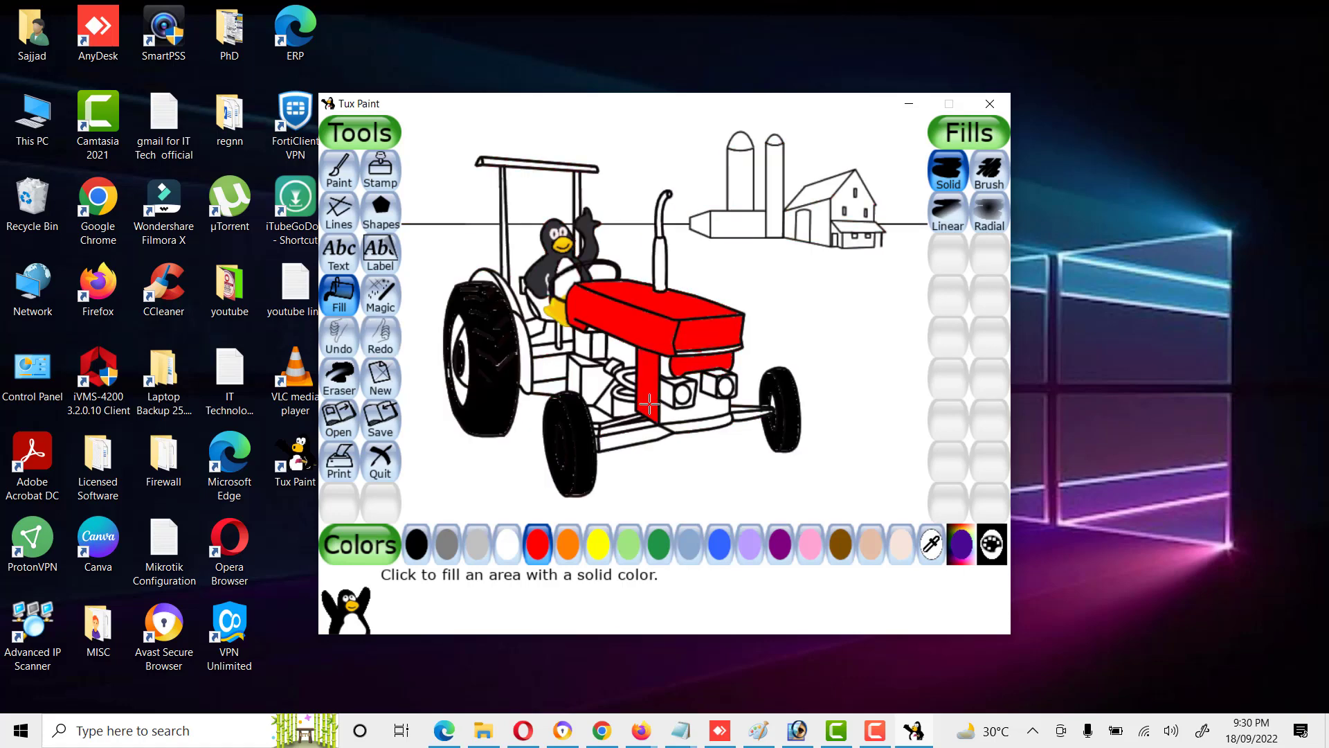
# Step: Fill the faces and housings of the tractor's two headlights with red
pyautogui.click(683, 397)
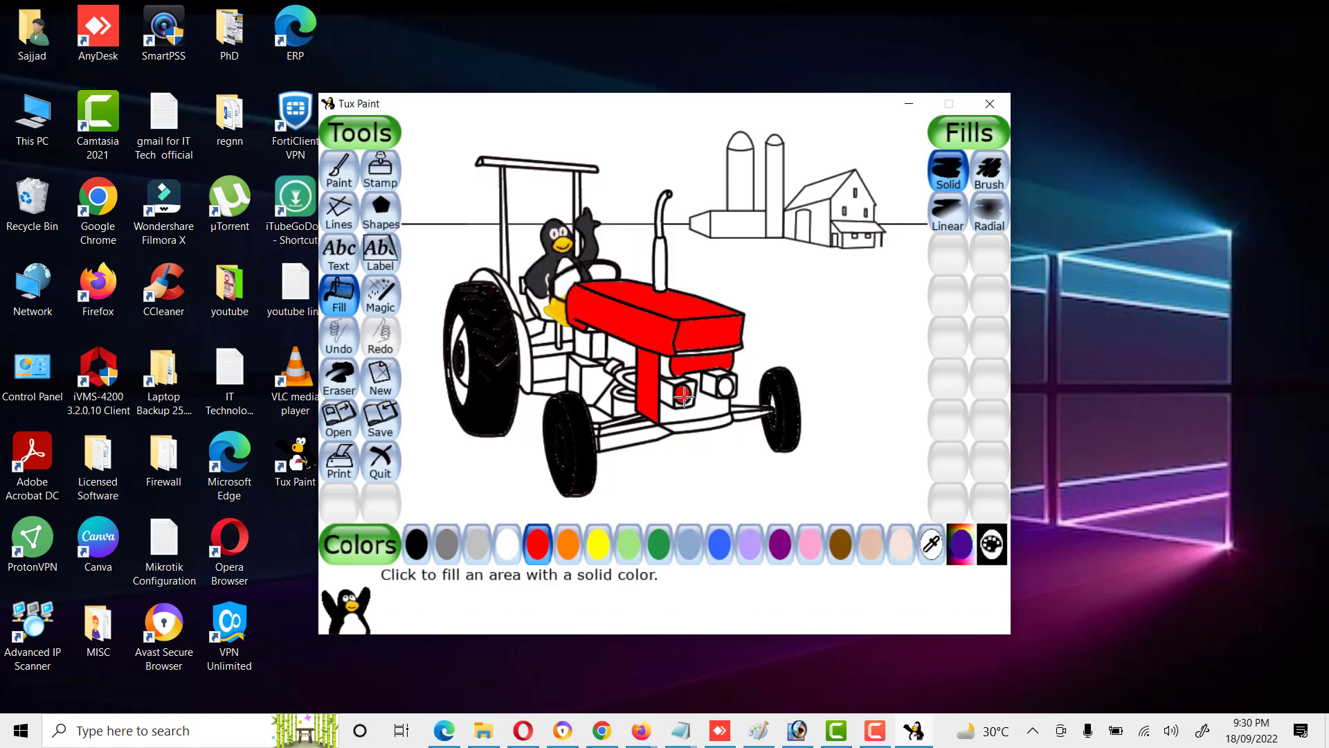
pyautogui.click(725, 387)
pyautogui.click(667, 392)
pyautogui.click(695, 385)
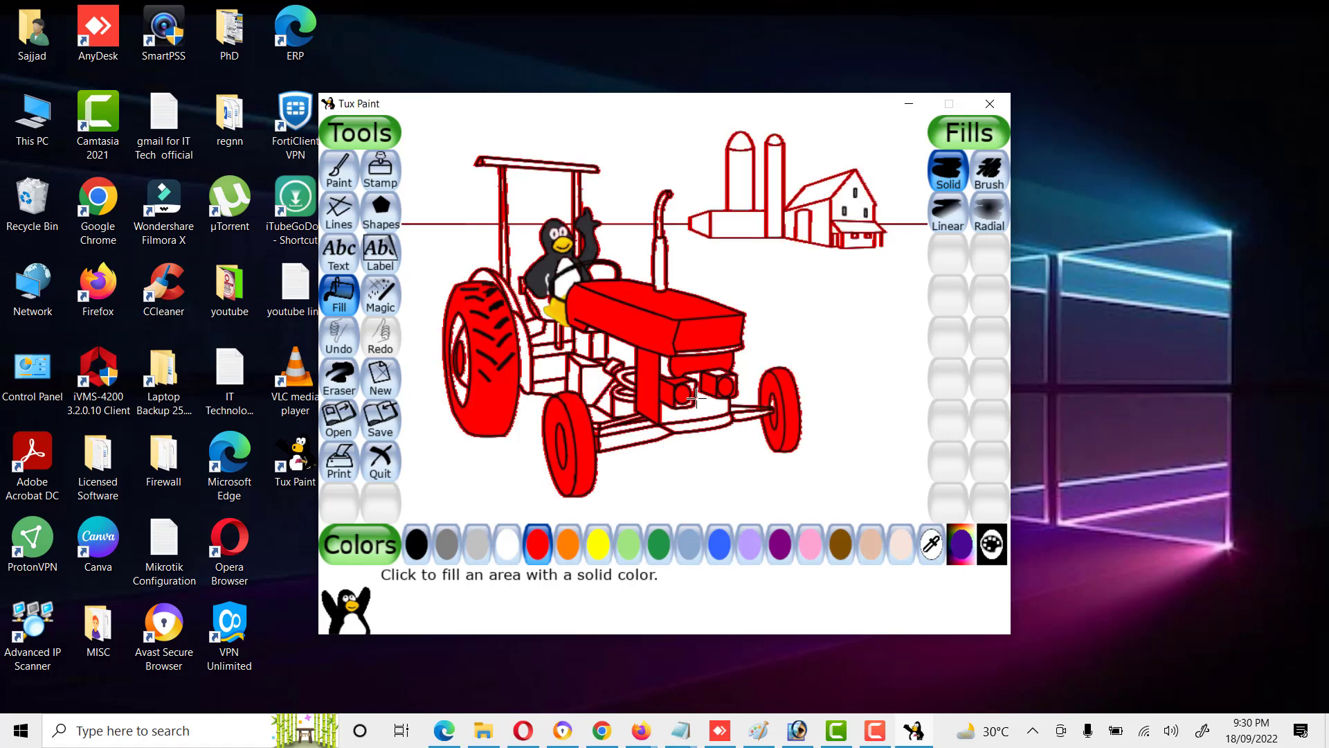
pyautogui.hotkey('ctrl', 'z')
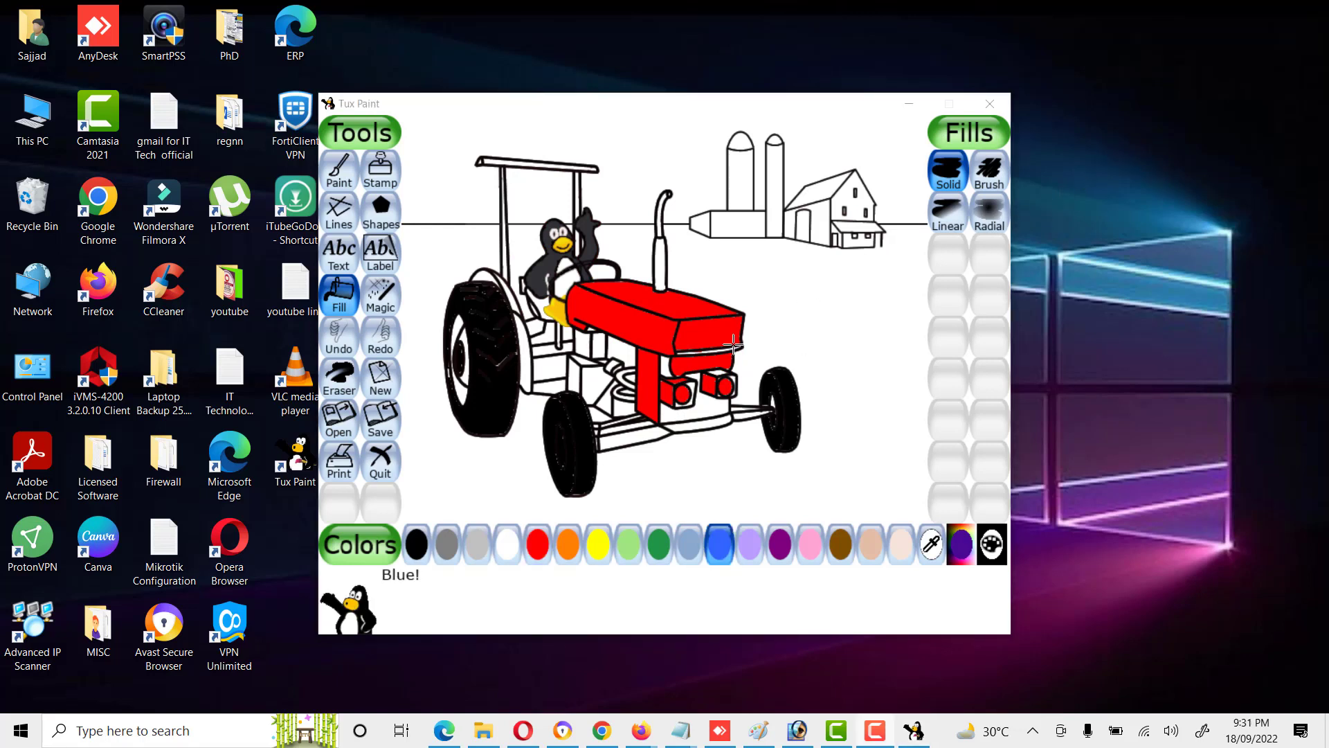
# Step: Fill the tractor's front panel below the headlights with blue, undoing any fill that recolours the outlines
pyautogui.click(697, 411)
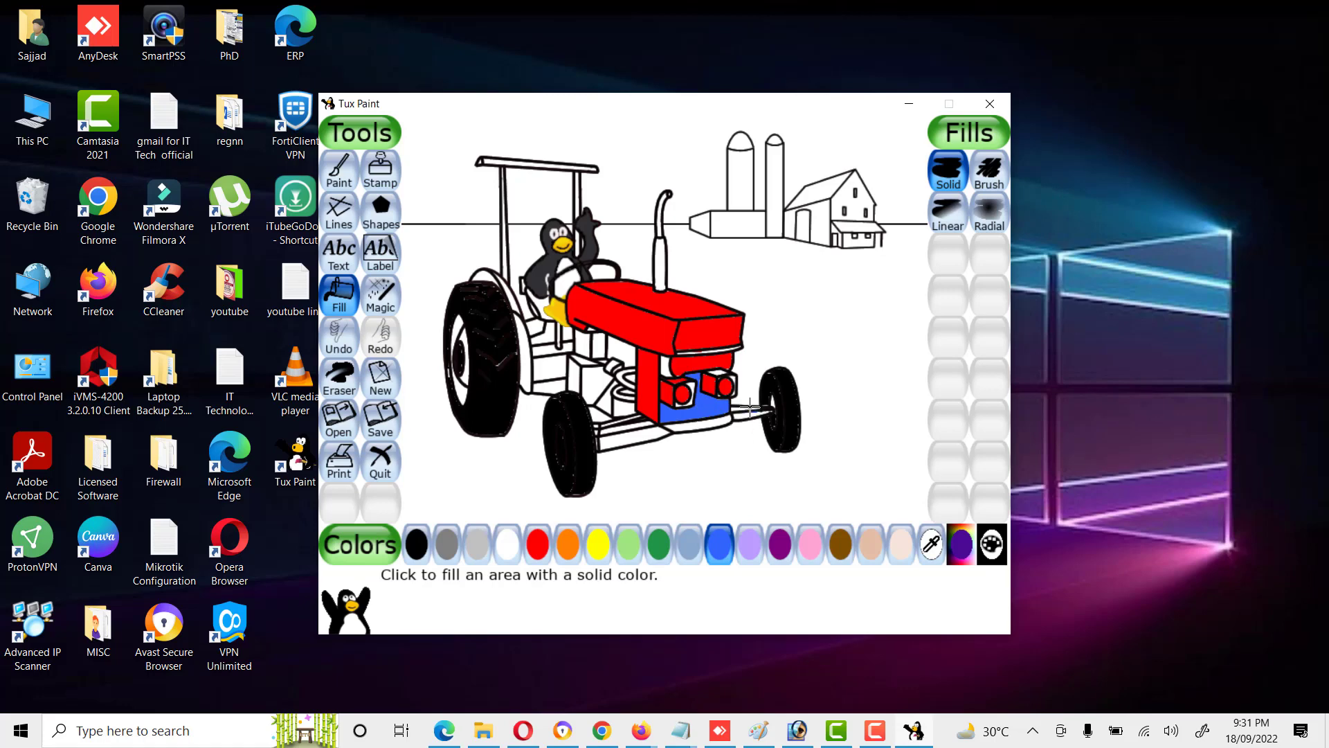
pyautogui.click(748, 412)
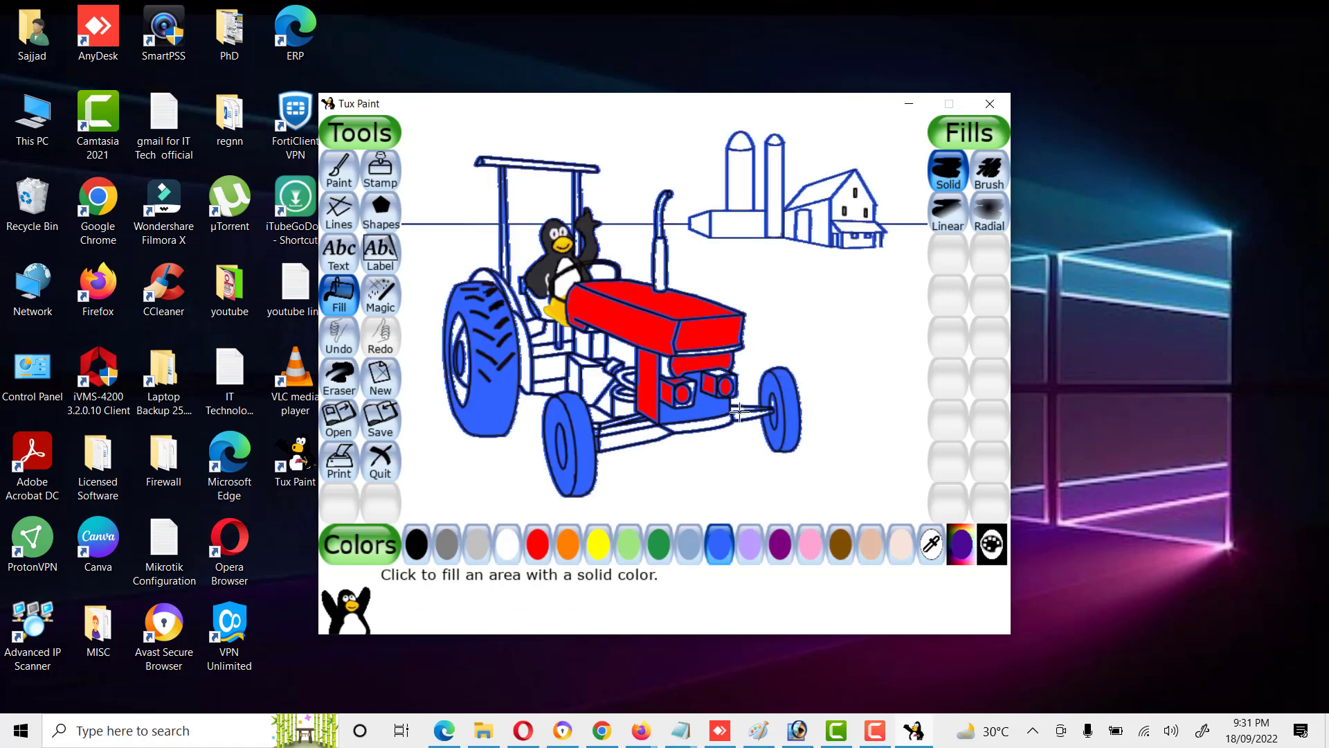
pyautogui.hotkey('ctrl', 'z')
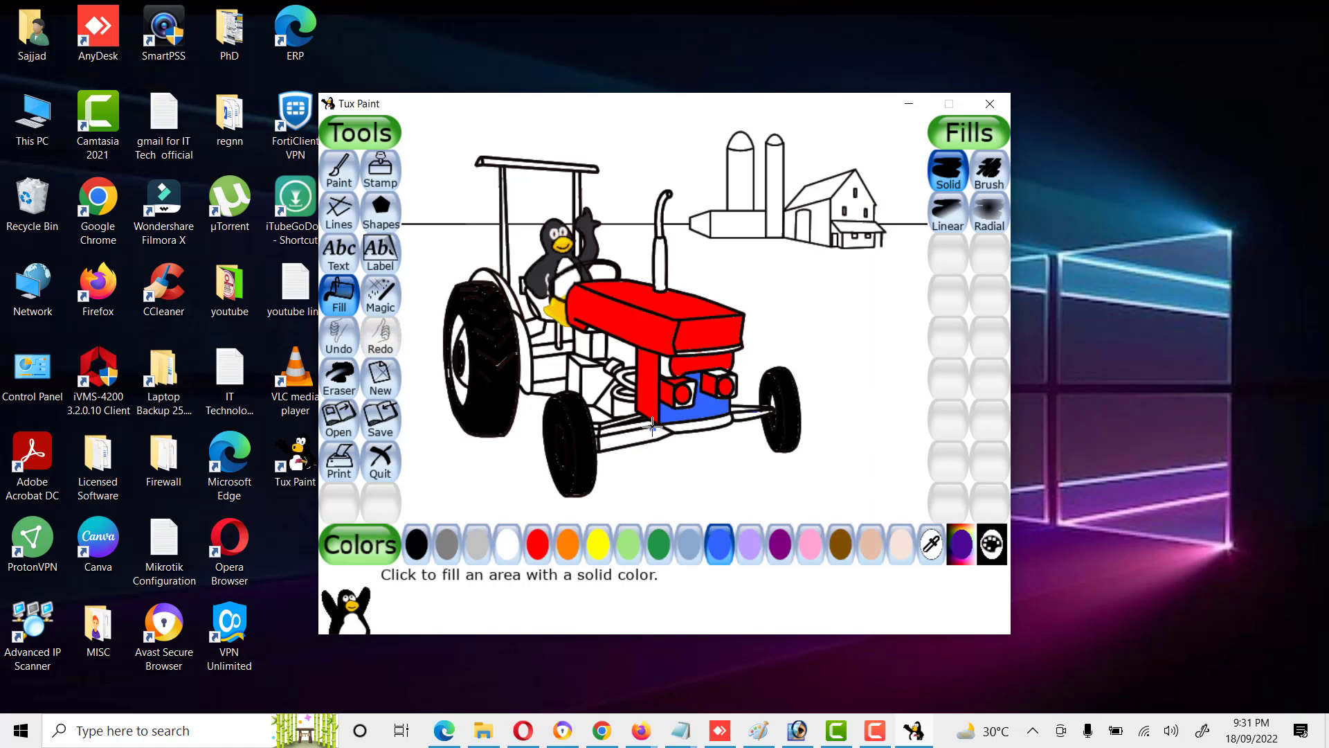
pyautogui.click(645, 427)
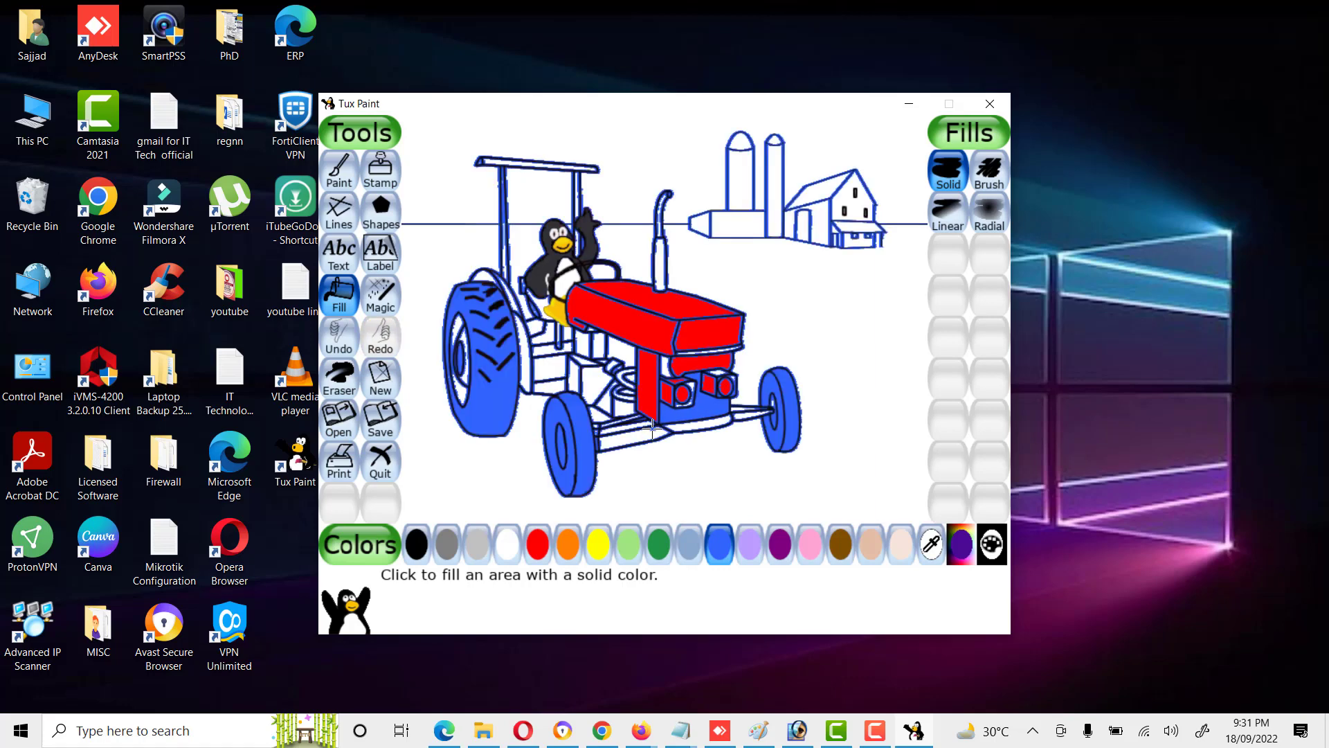
pyautogui.hotkey('ctrl', 'z')
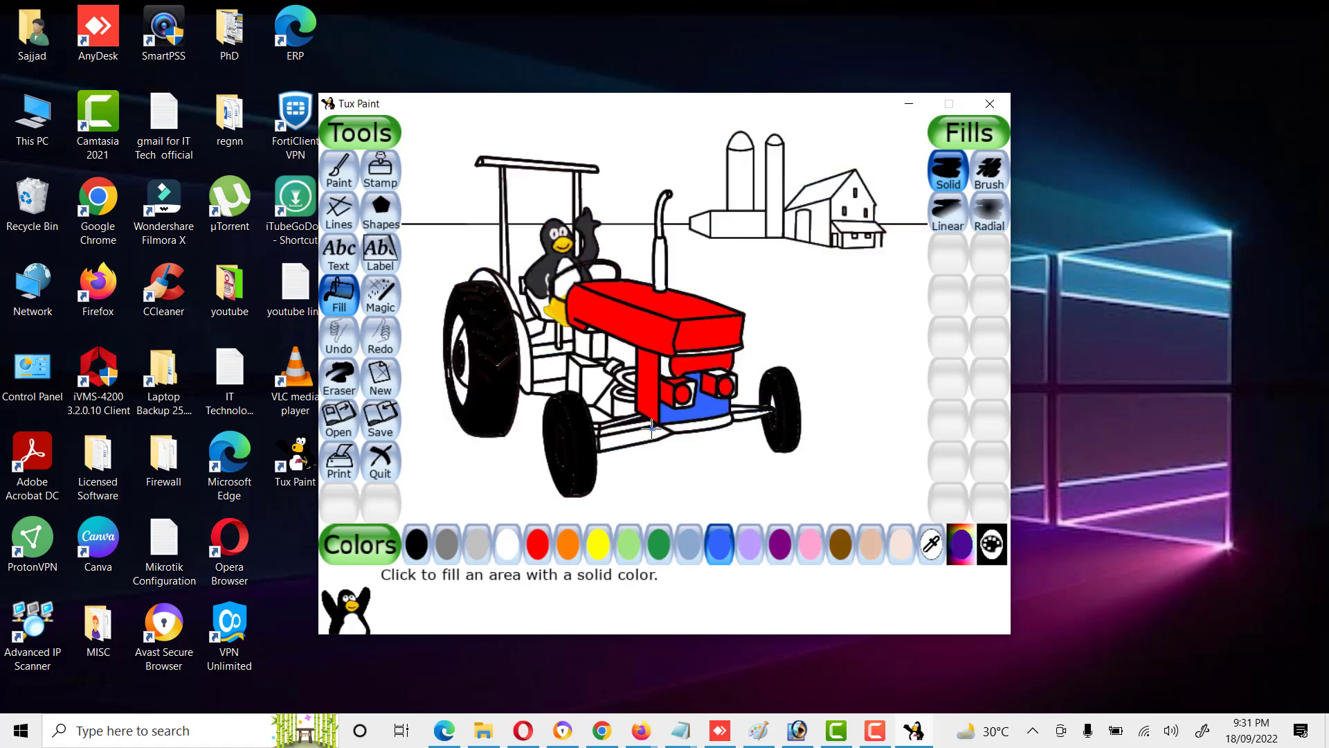
# Step: Fill the tractor's front bumper and the axle beams leading to both front wheels with blue
pyautogui.click(693, 427)
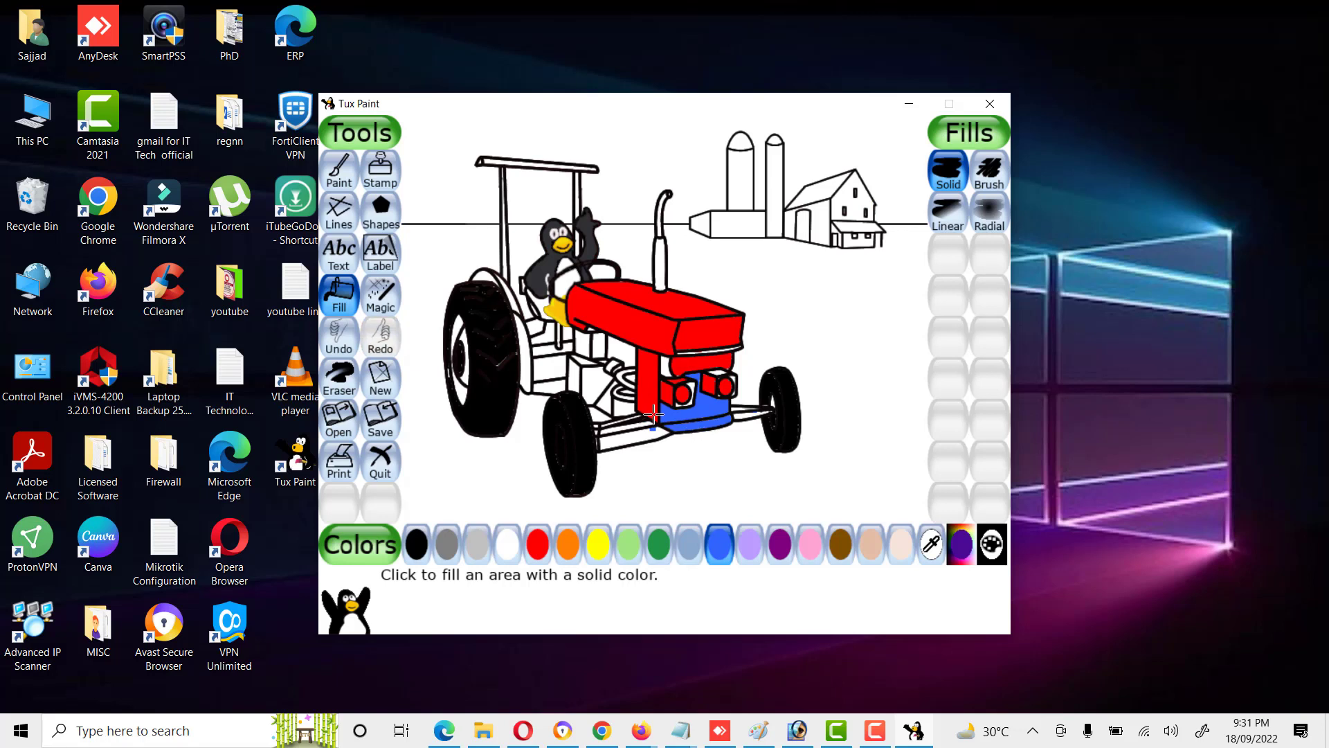
pyautogui.click(653, 431)
pyautogui.click(739, 411)
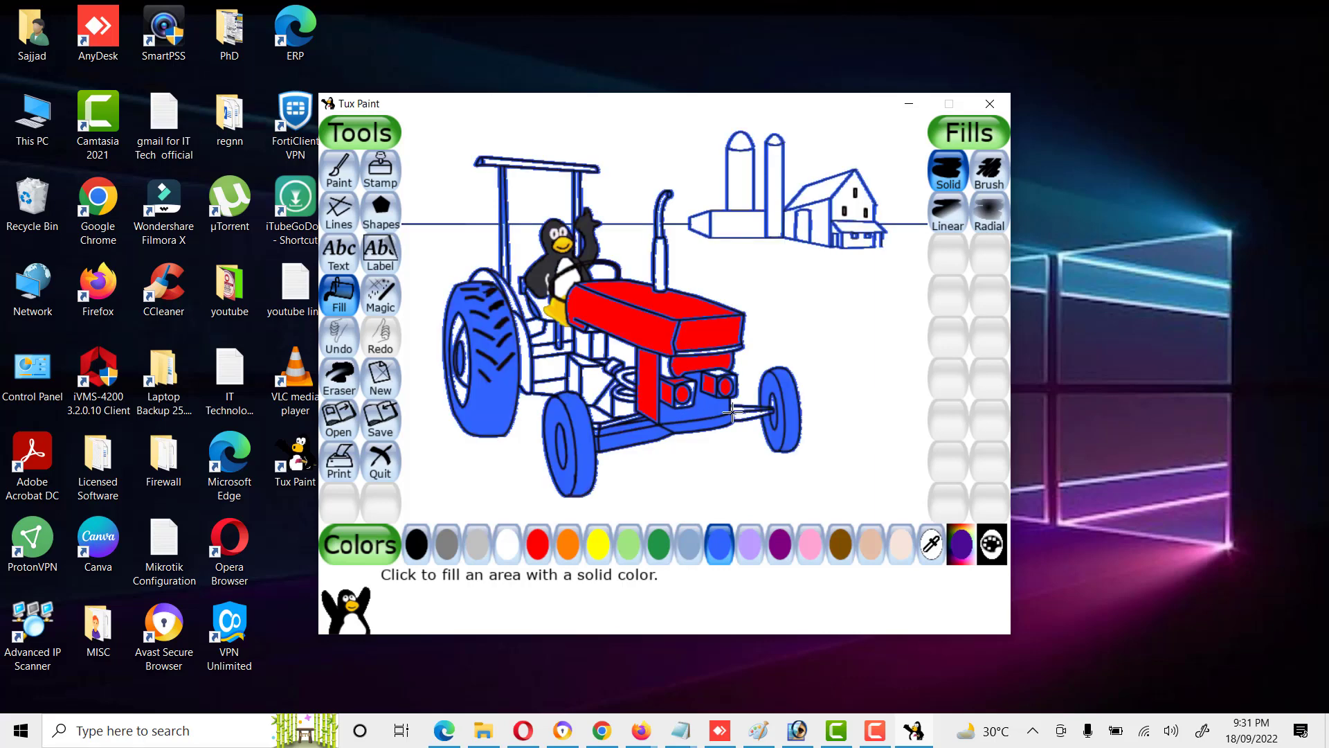
pyautogui.hotkey('ctrl', 'z')
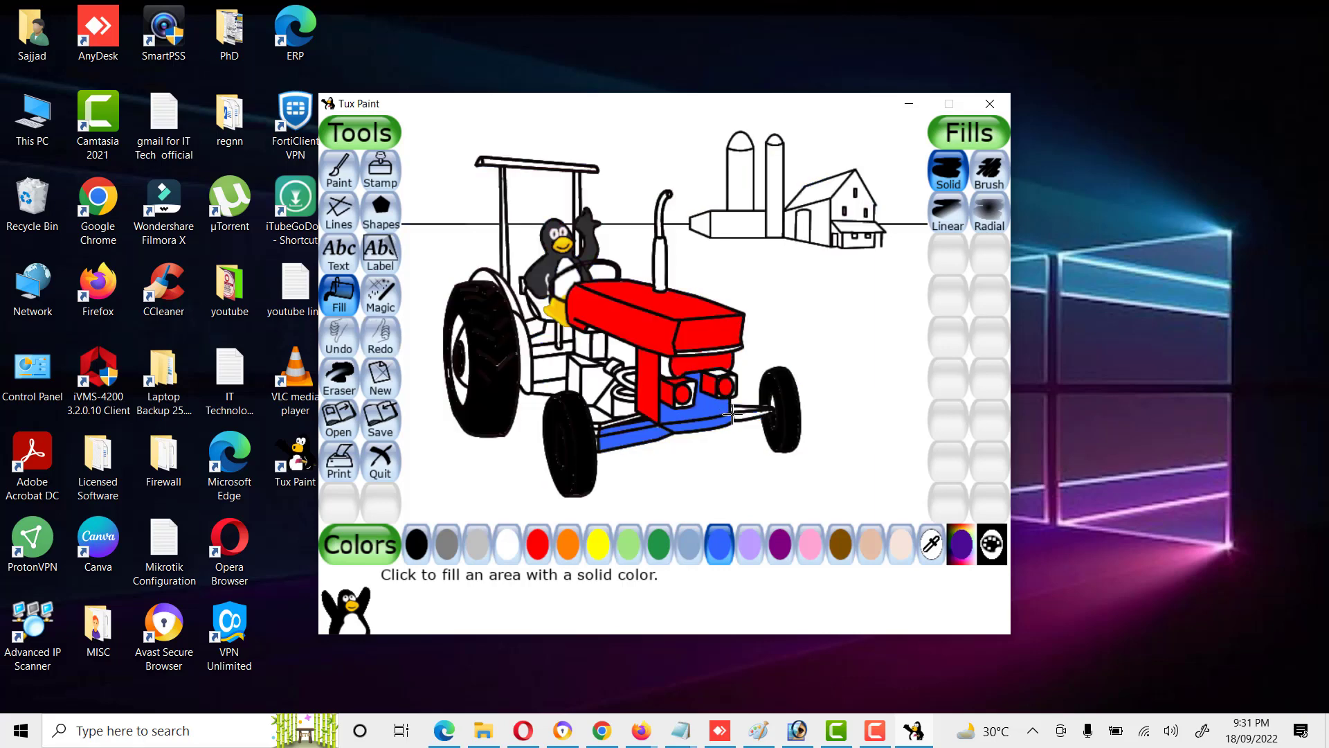
pyautogui.click(742, 414)
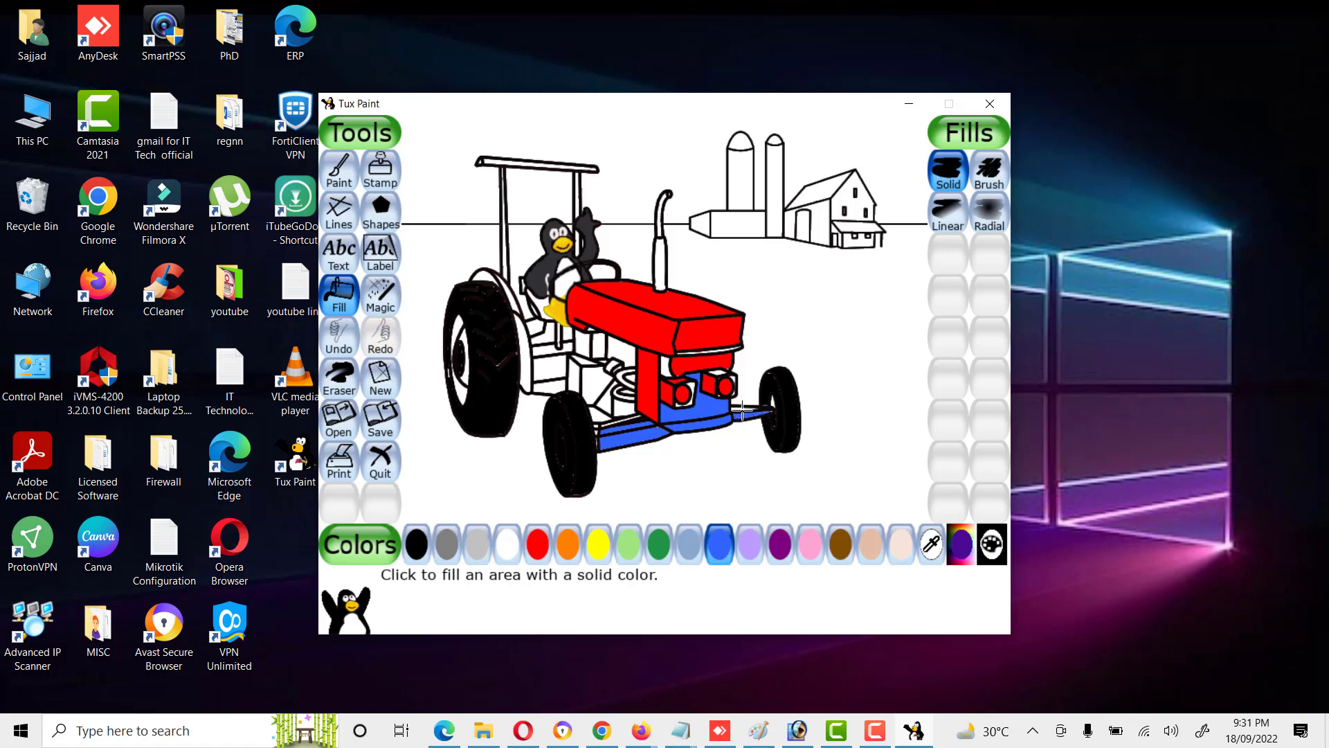
pyautogui.click(741, 410)
pyautogui.hotkey('ctrl', 'z')
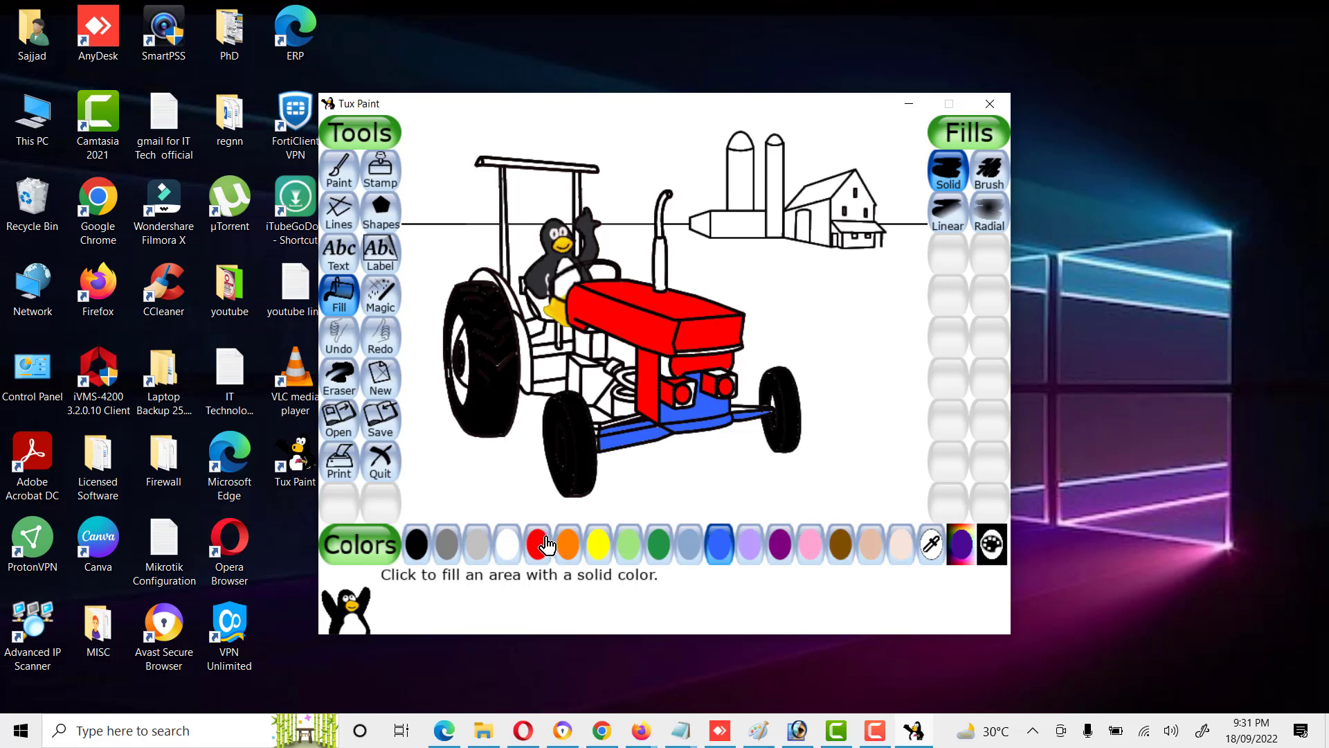
# Step: Fill the barn's front wall, porch, side wall and roof with dark grey, undoing any fill that recolours the outlines
pyautogui.click(448, 547)
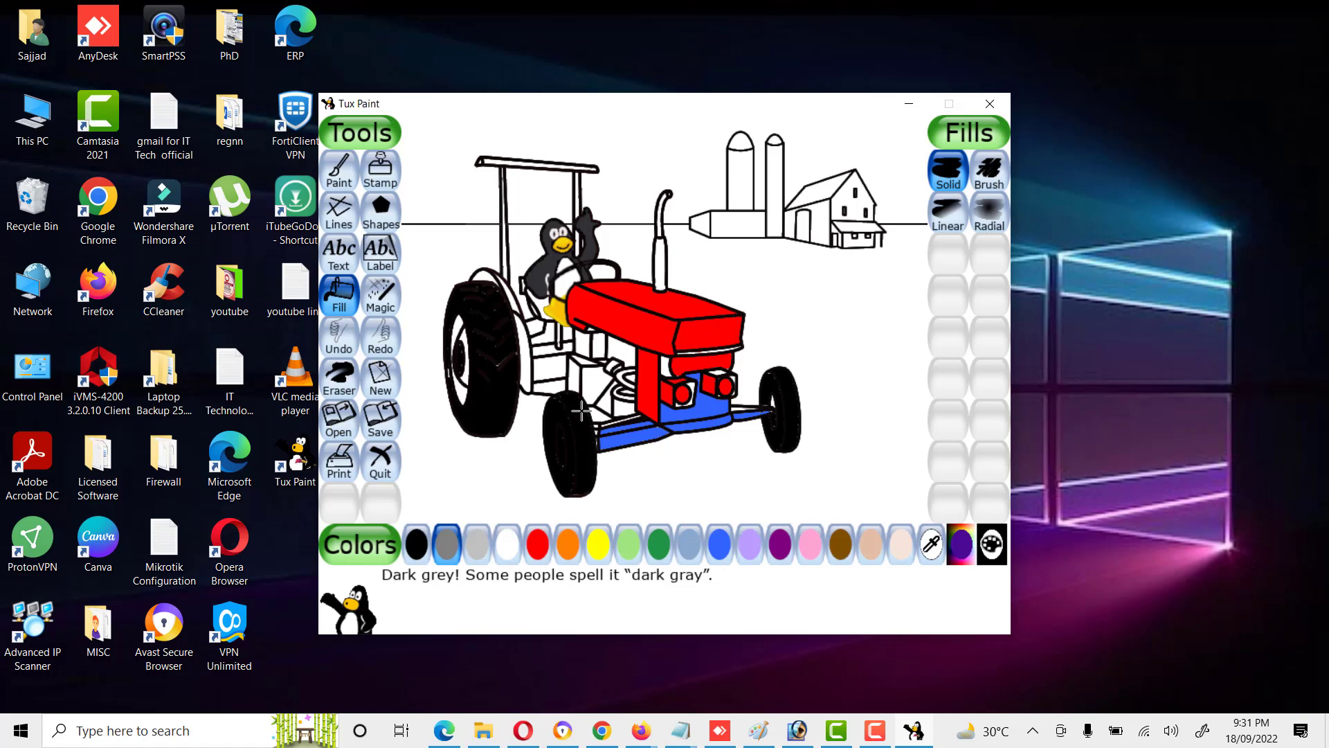
pyautogui.click(618, 396)
pyautogui.hotkey('ctrl', 'z')
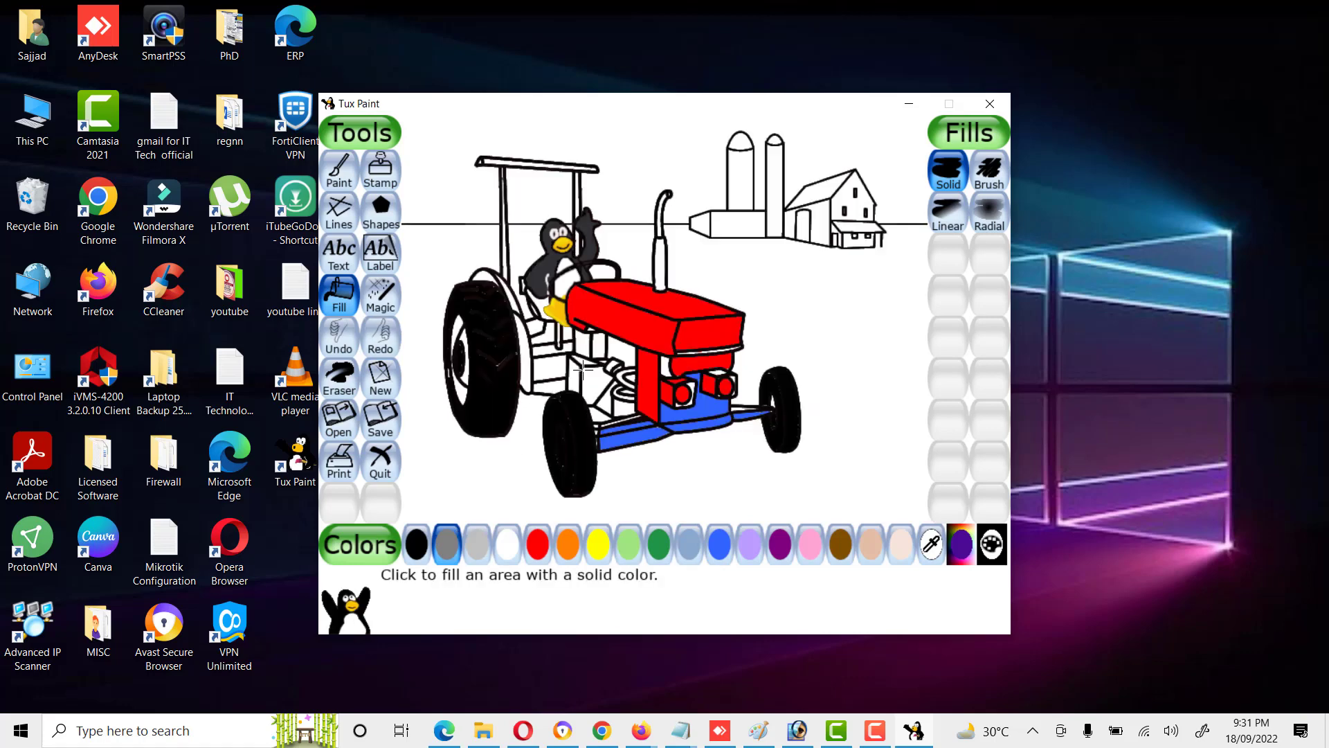
pyautogui.hotkey('ctrl', 'r')
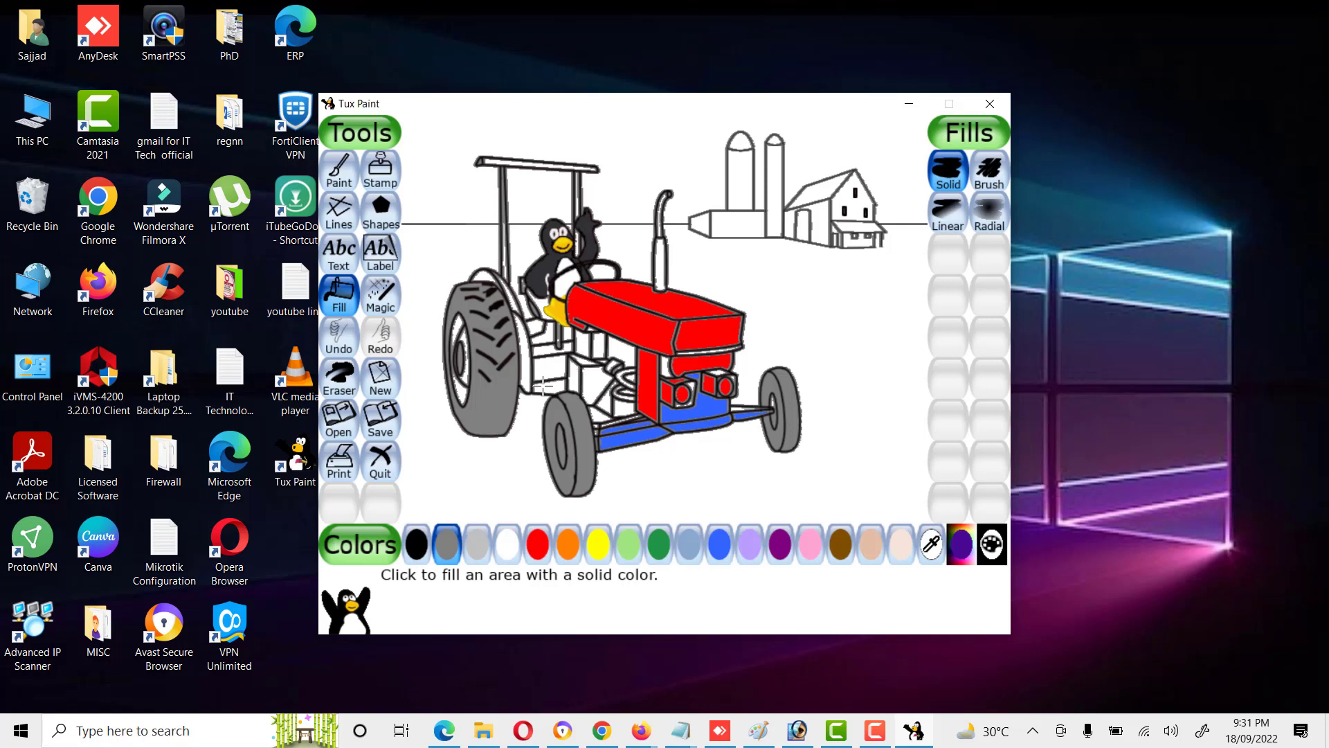
pyautogui.hotkey('ctrl', 'z')
pyautogui.click(855, 197)
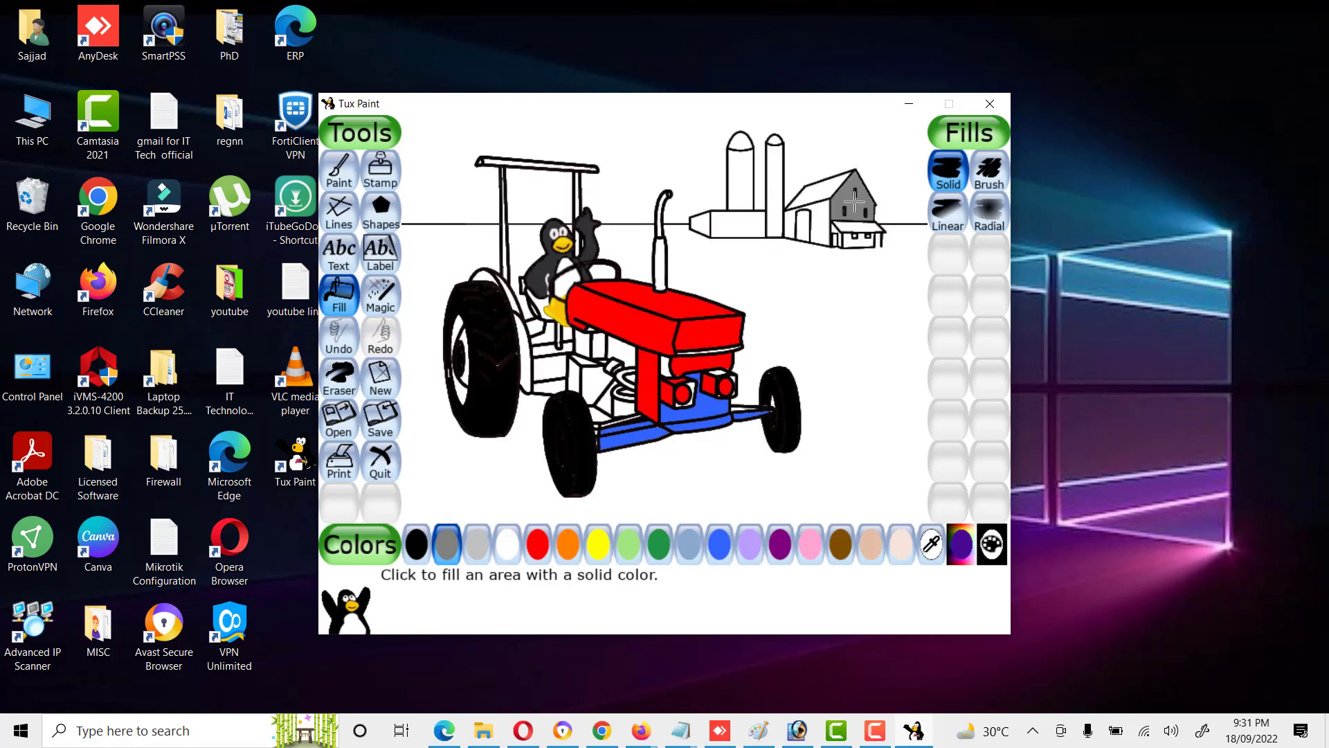
pyautogui.click(844, 239)
pyautogui.click(855, 227)
pyautogui.click(817, 225)
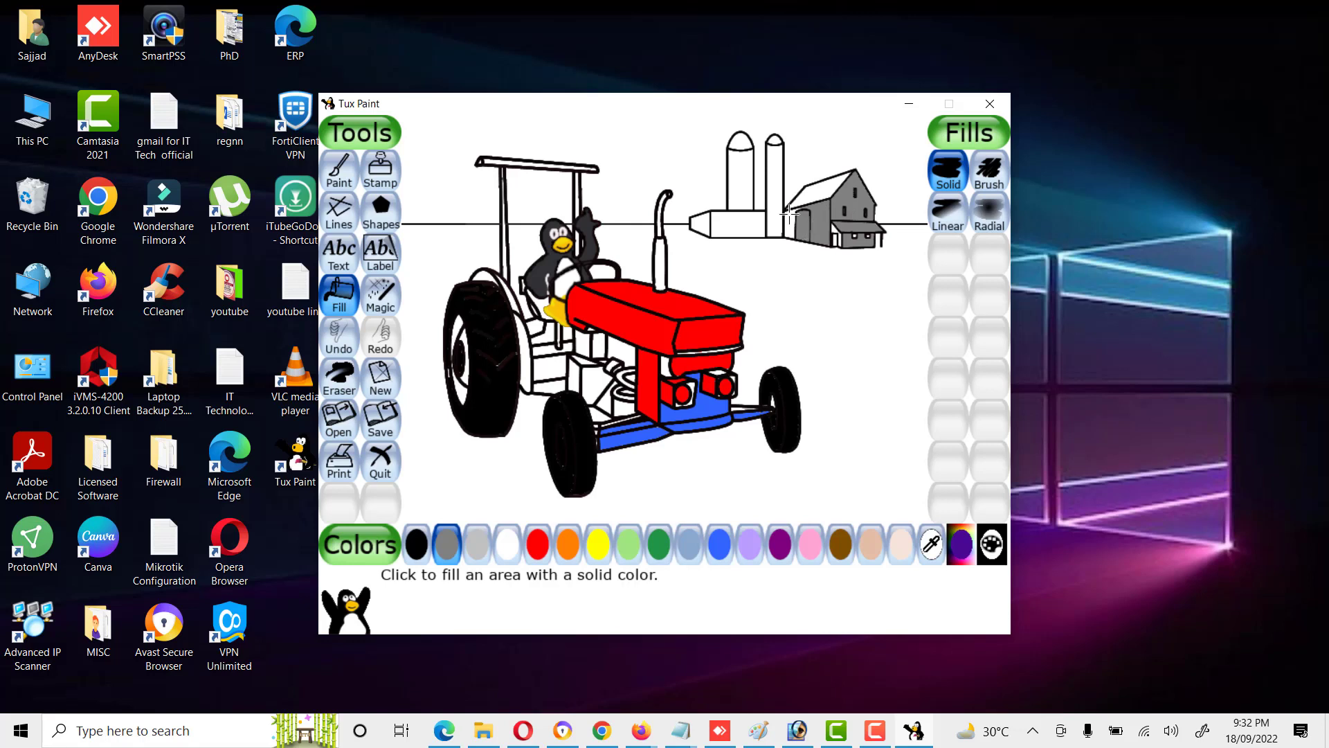
pyautogui.click(805, 211)
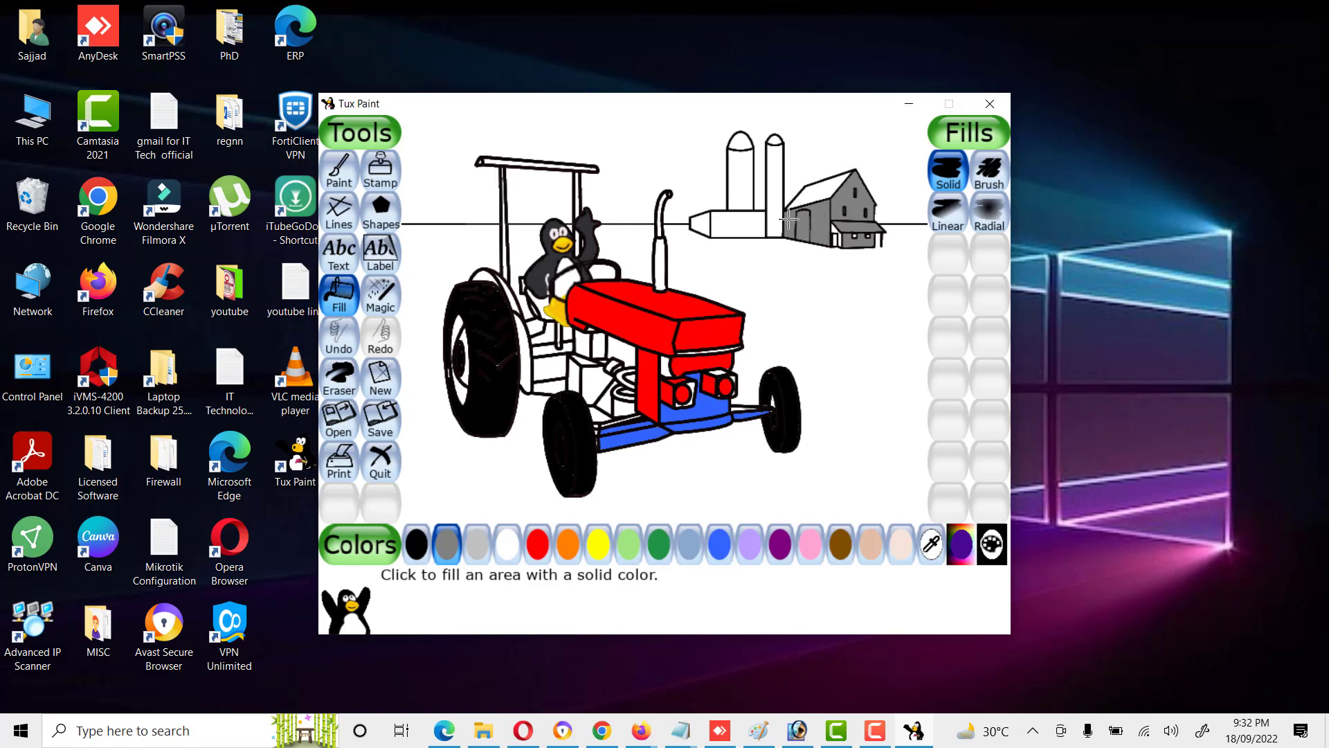
pyautogui.click(822, 194)
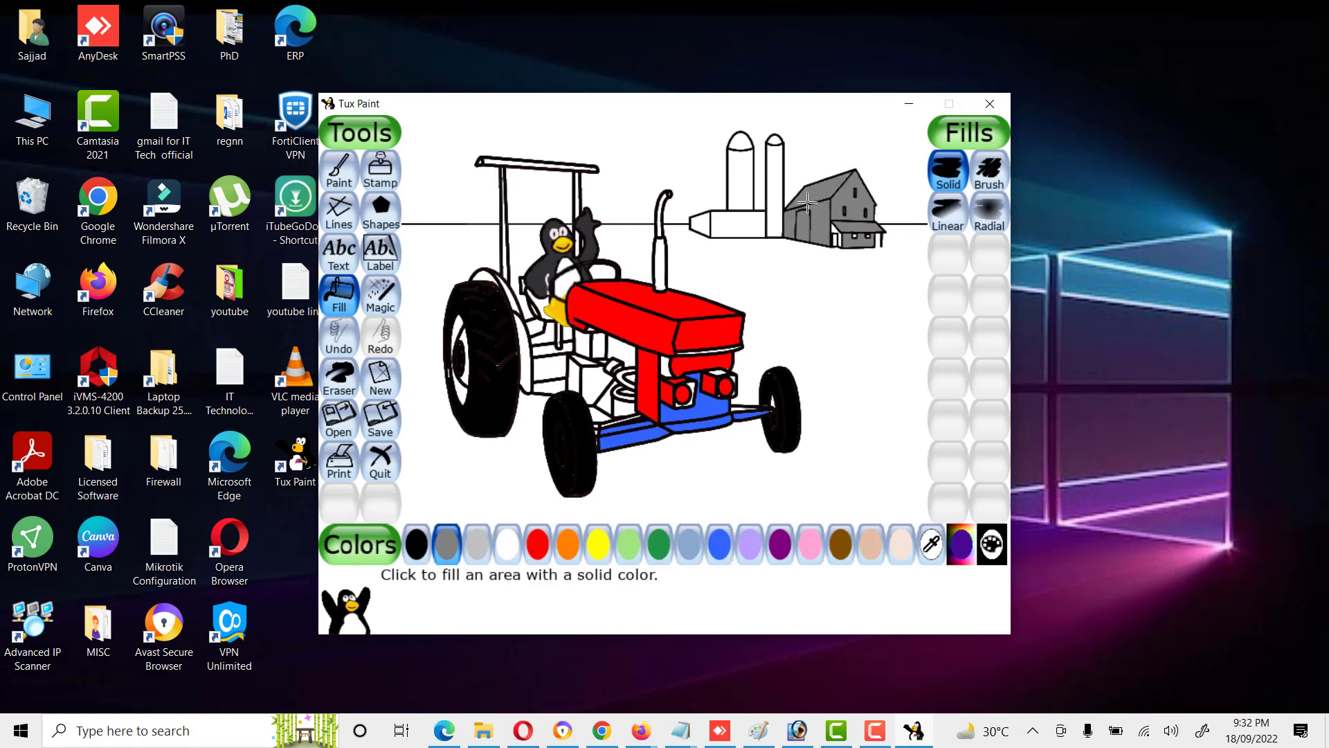
# Step: Fill both silos and the long wall of the low building beside the barn with dark grey
pyautogui.click(769, 216)
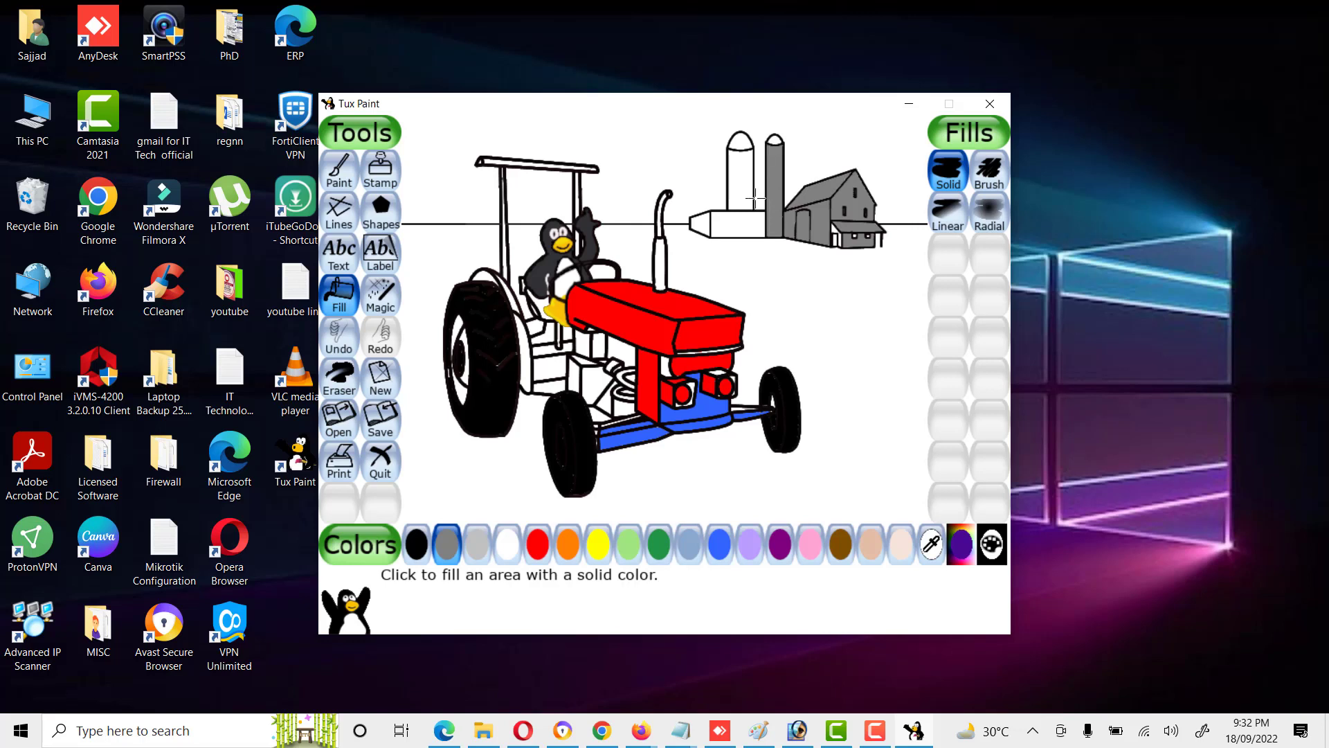
pyautogui.click(746, 198)
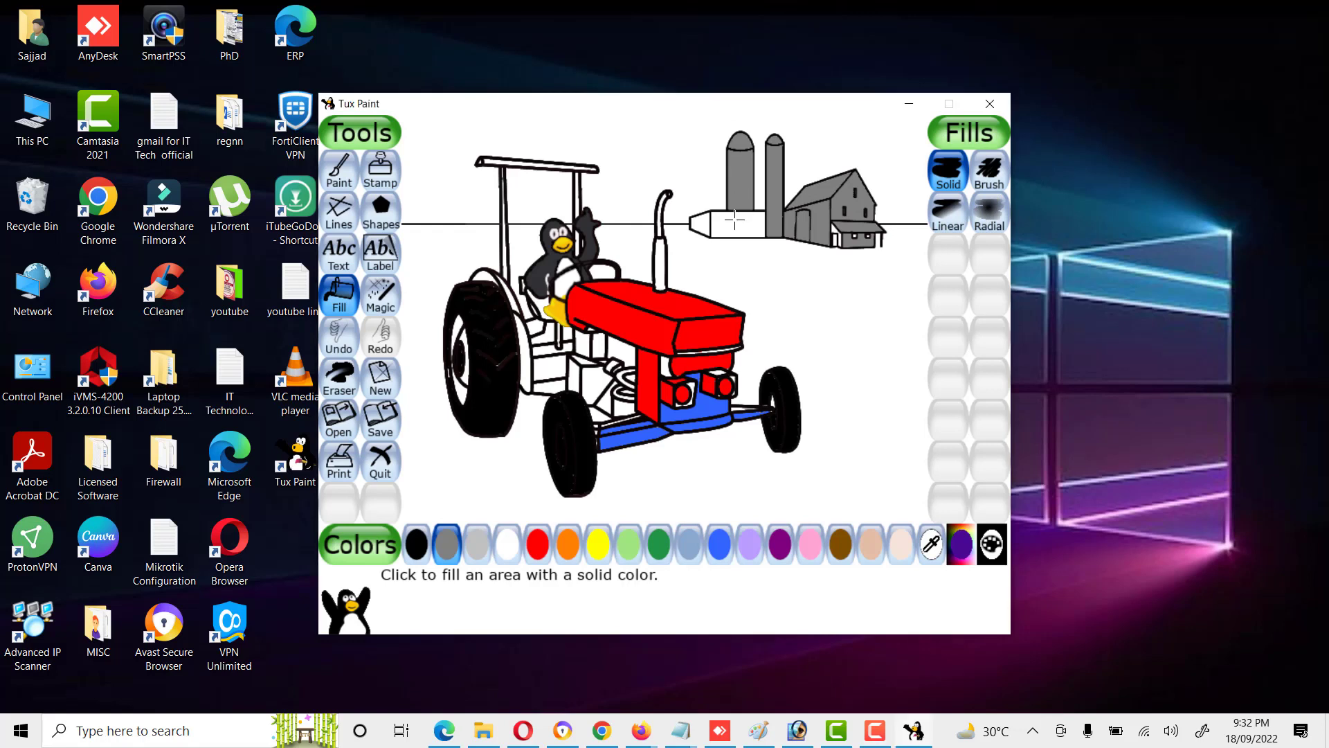
pyautogui.click(735, 218)
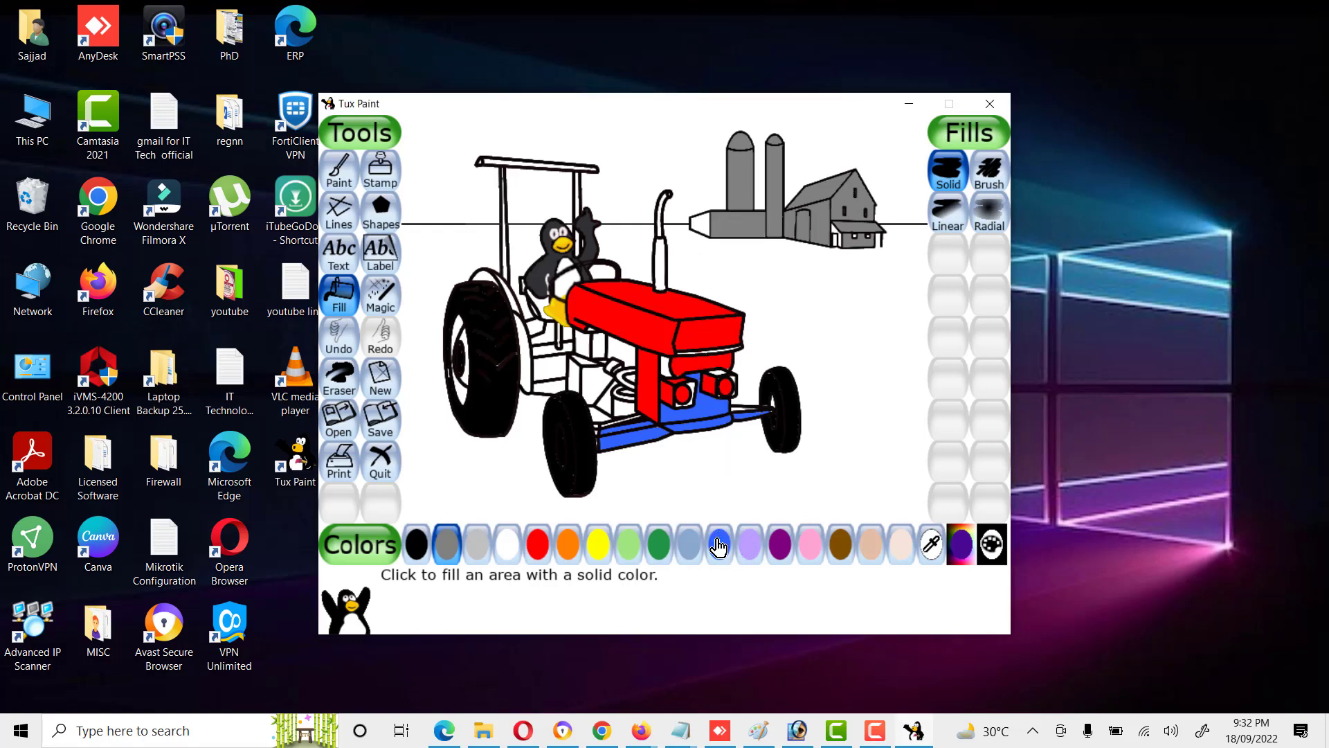
# Step: Fill the field below the horizon and the end section of the low farm building with dark green
pyautogui.click(696, 546)
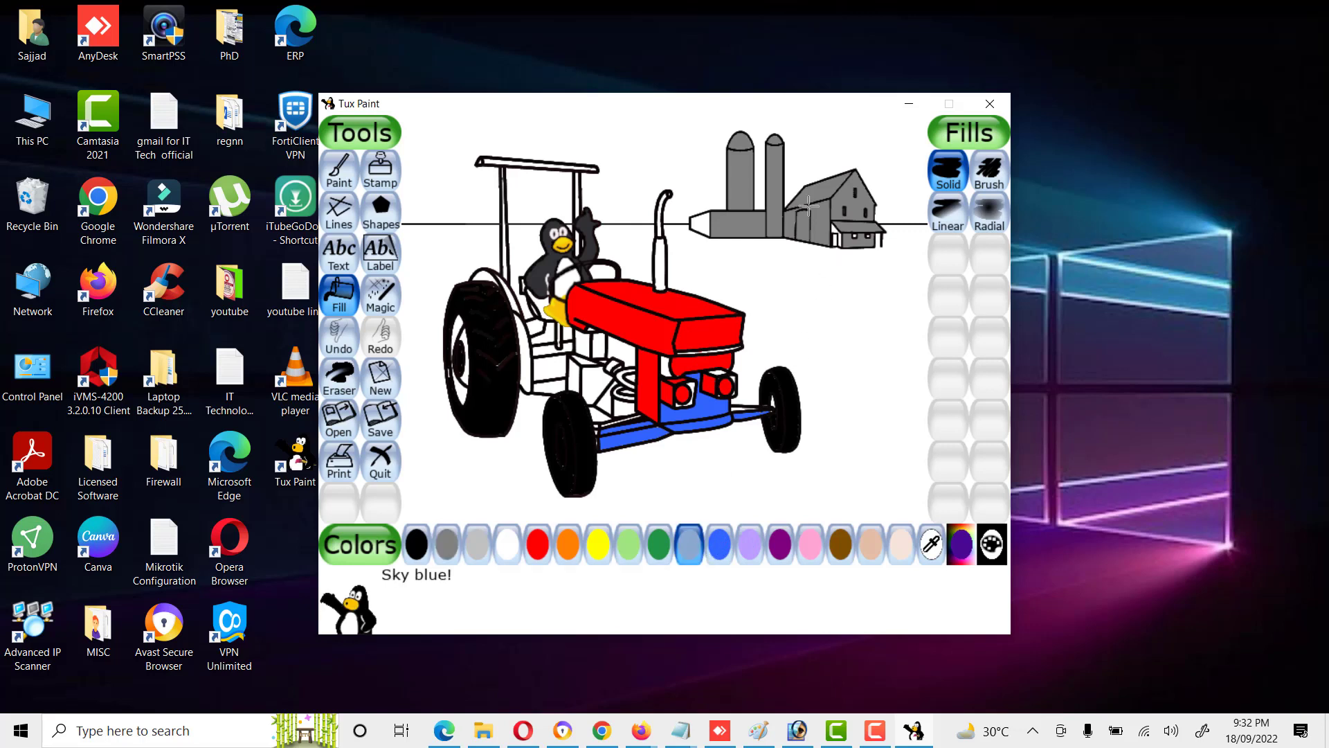
pyautogui.click(632, 545)
pyautogui.click(659, 546)
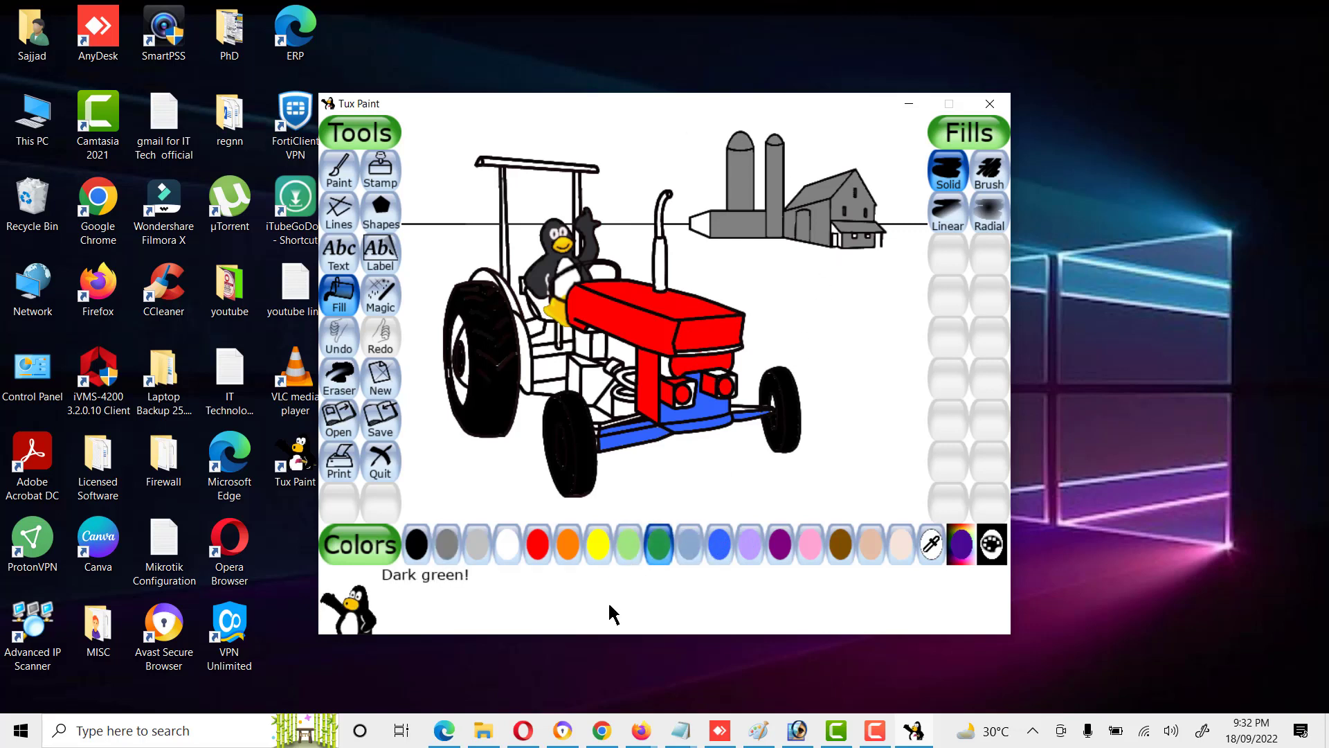
pyautogui.click(754, 310)
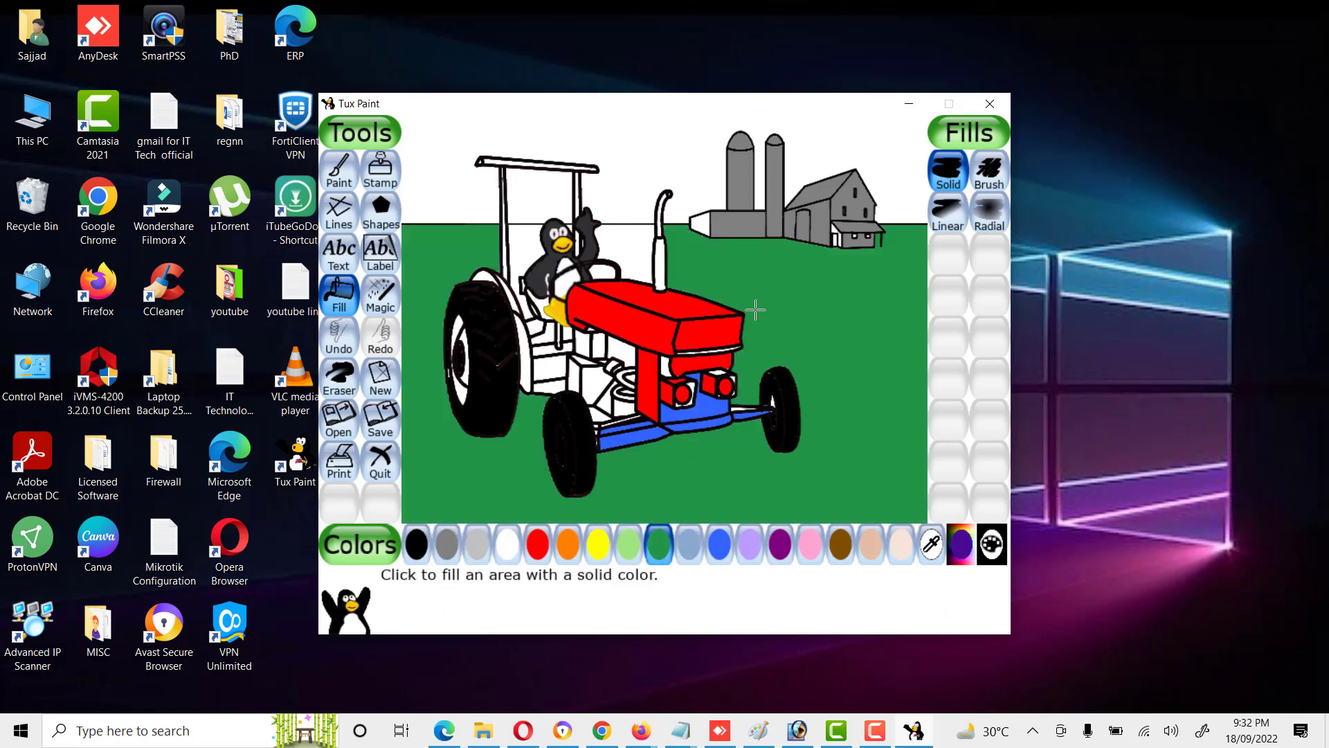
pyautogui.click(695, 223)
# Step: Fill the sky above the horizon with yellow, undoing the fill that recolours the outlines
pyautogui.click(630, 550)
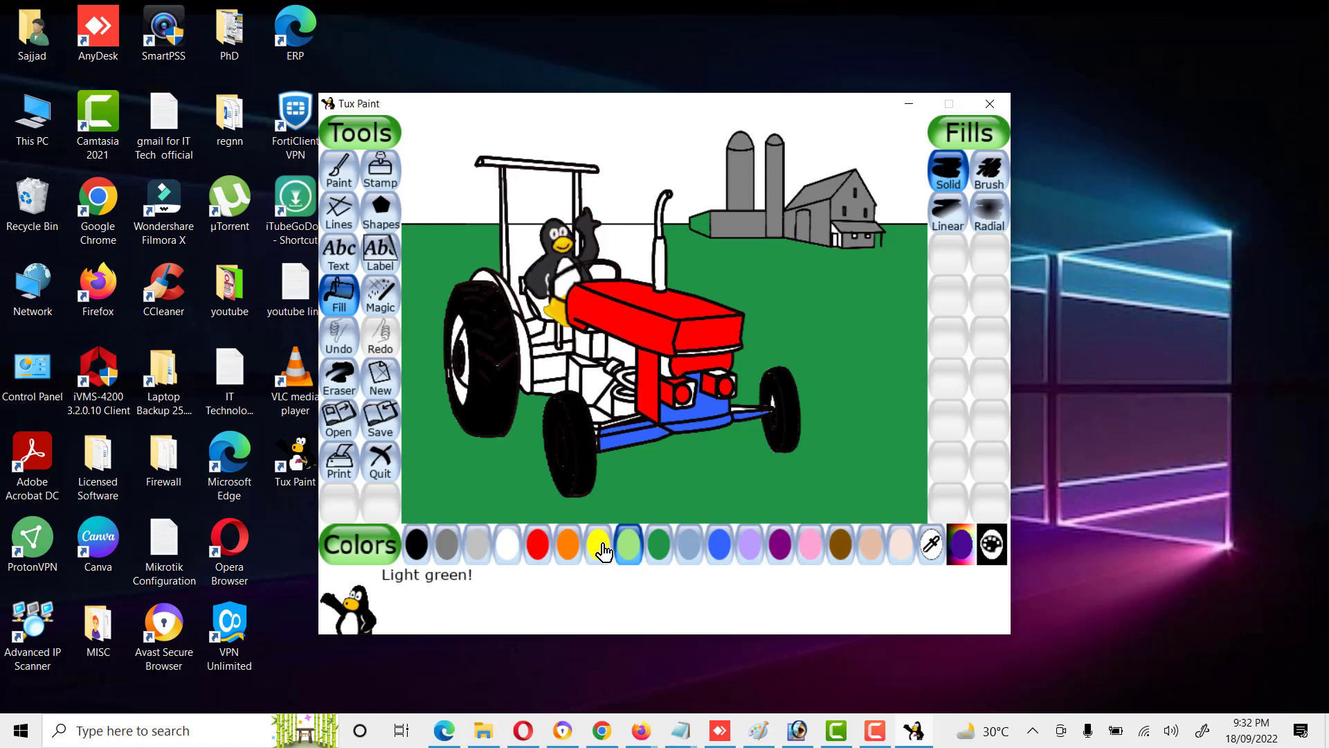
pyautogui.click(599, 547)
pyautogui.click(614, 378)
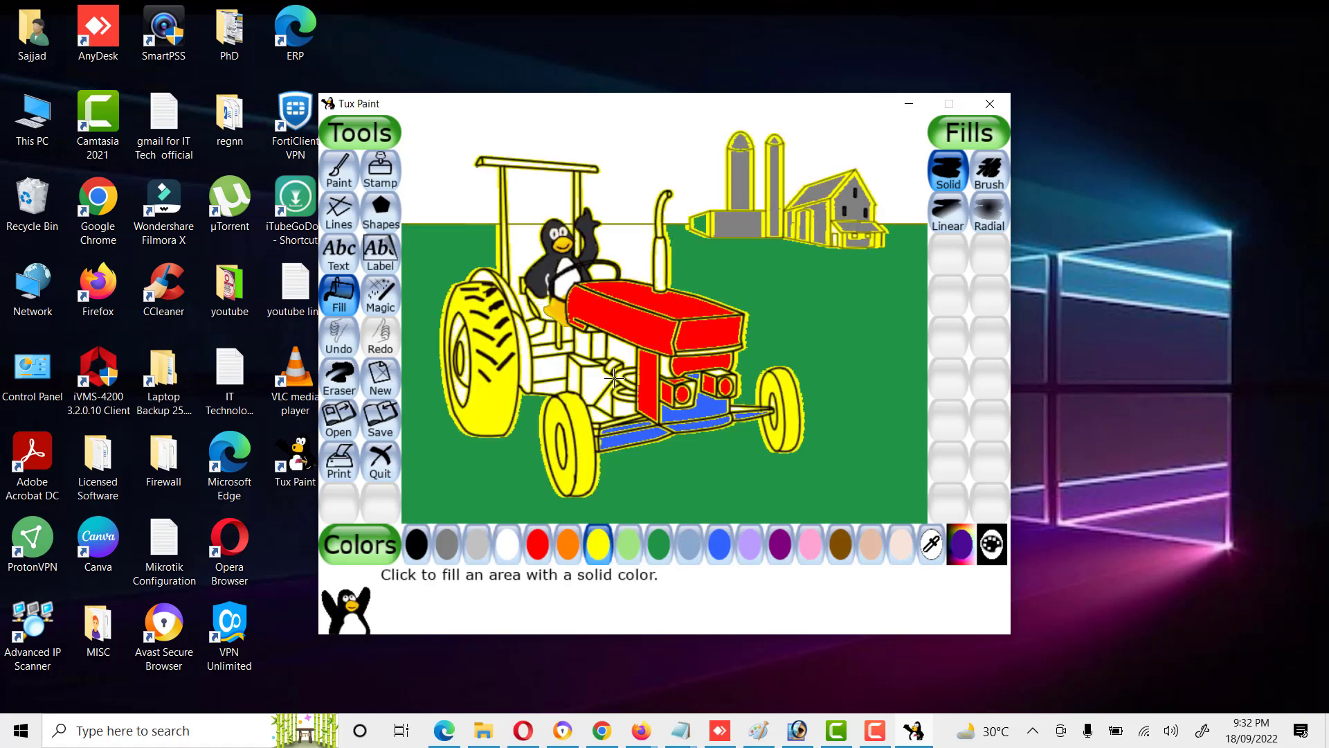
pyautogui.hotkey('ctrl', 'z')
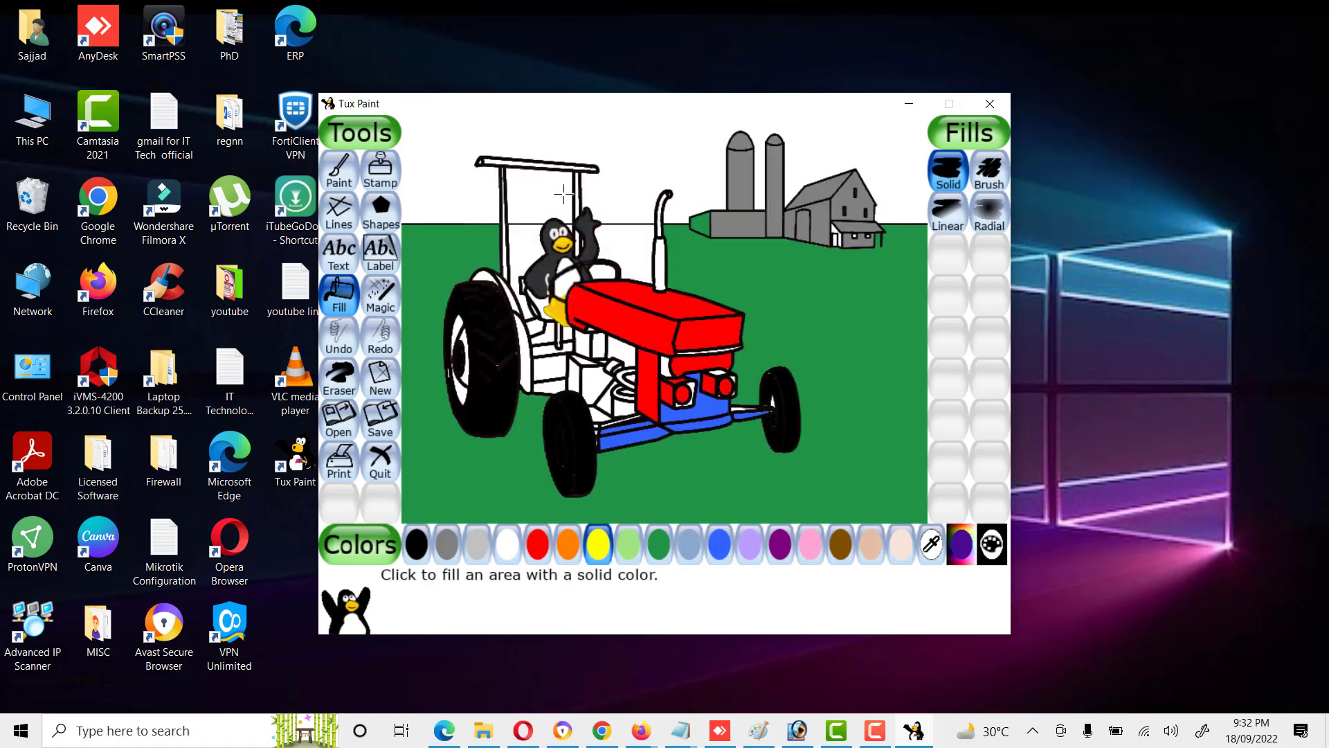
pyautogui.click(593, 144)
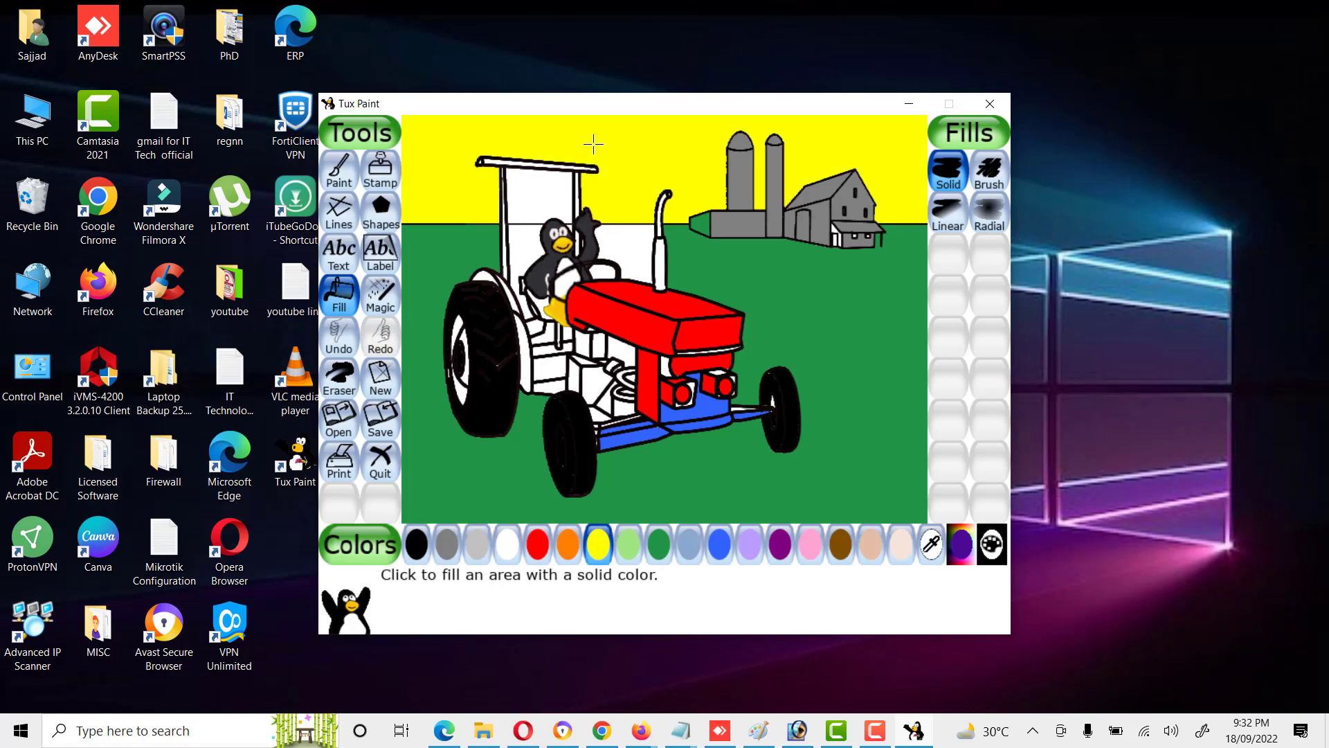
# Step: Fill the engine blocks beneath the tractor's red hood with dark grey, undoing the last stray fill
pyautogui.click(449, 547)
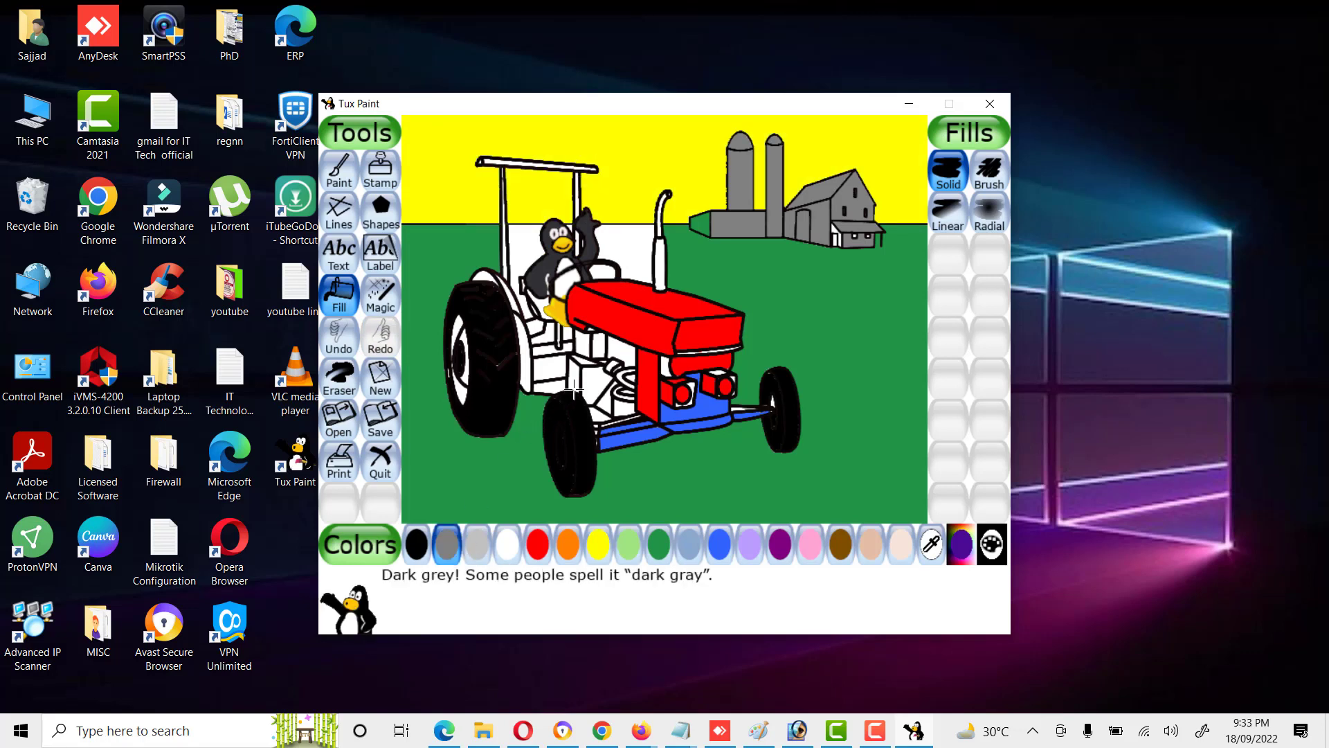
pyautogui.click(593, 379)
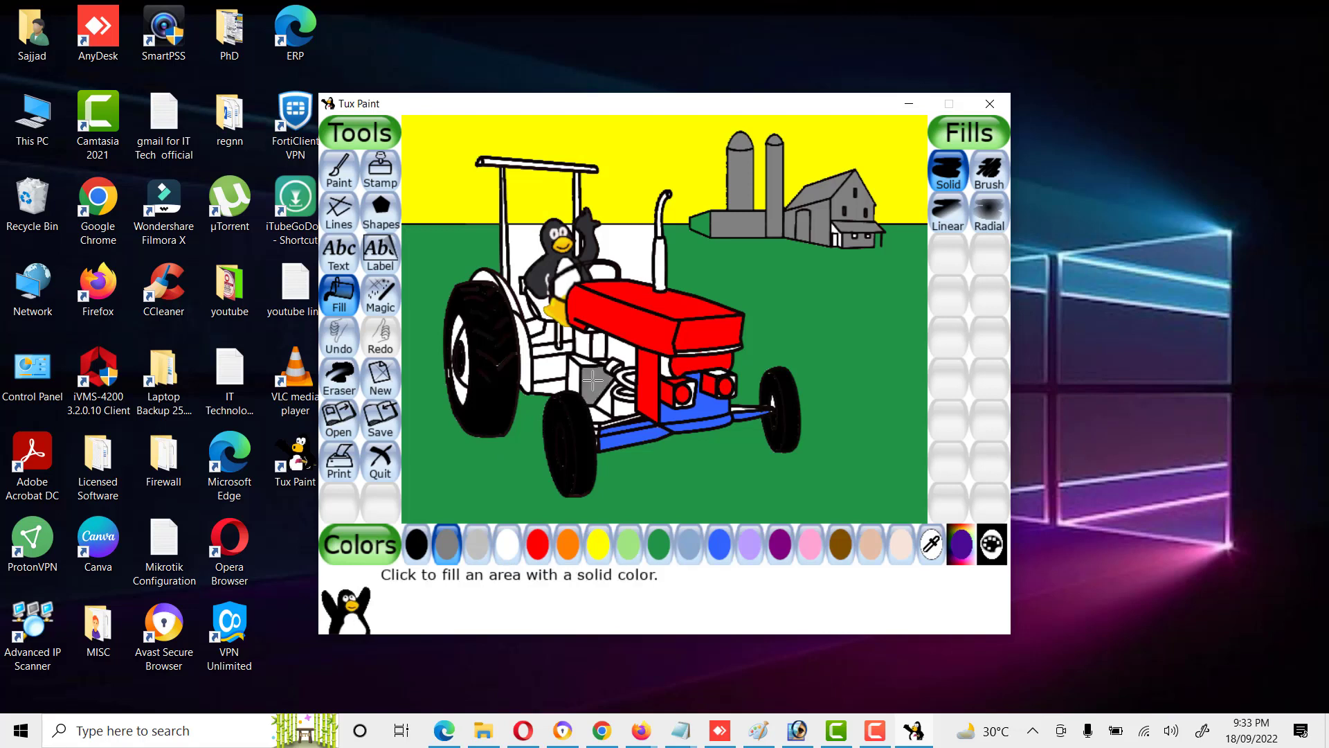
pyautogui.click(615, 346)
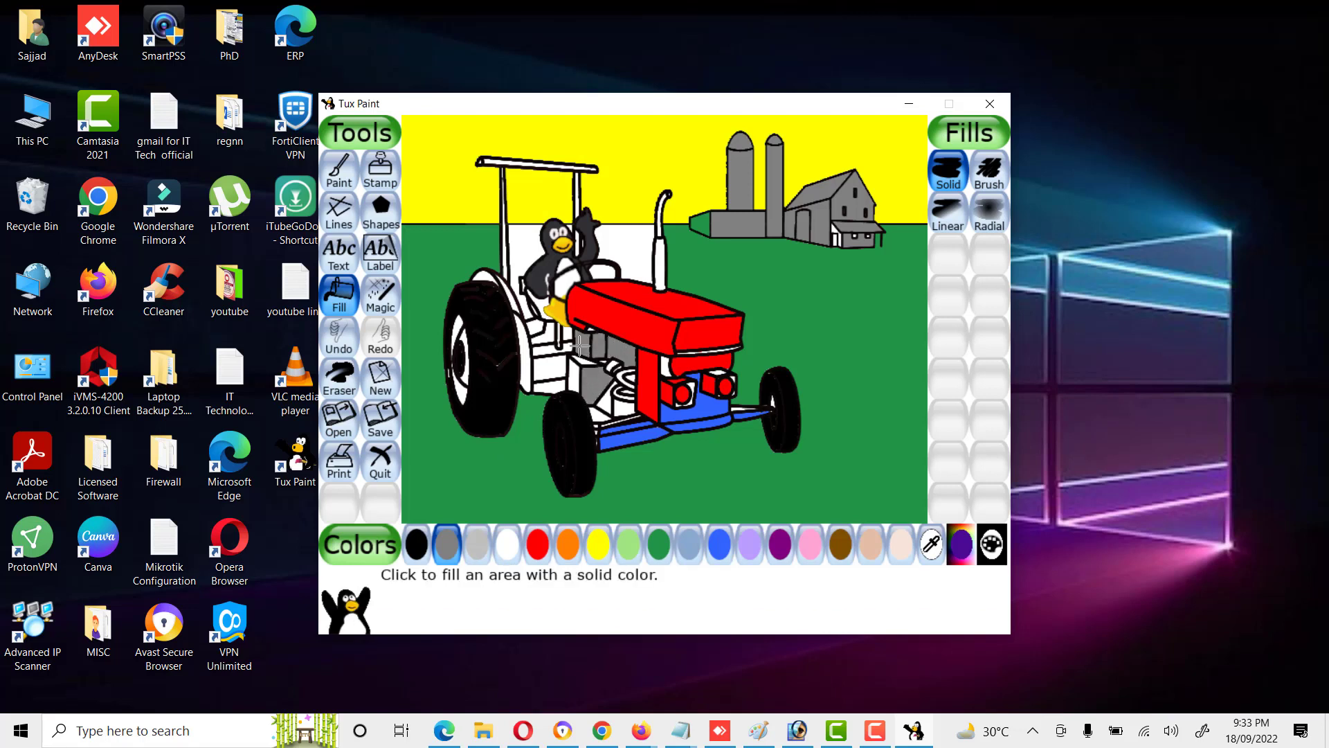
pyautogui.click(607, 402)
pyautogui.click(623, 403)
pyautogui.click(626, 374)
pyautogui.hotkey('ctrl', 'z')
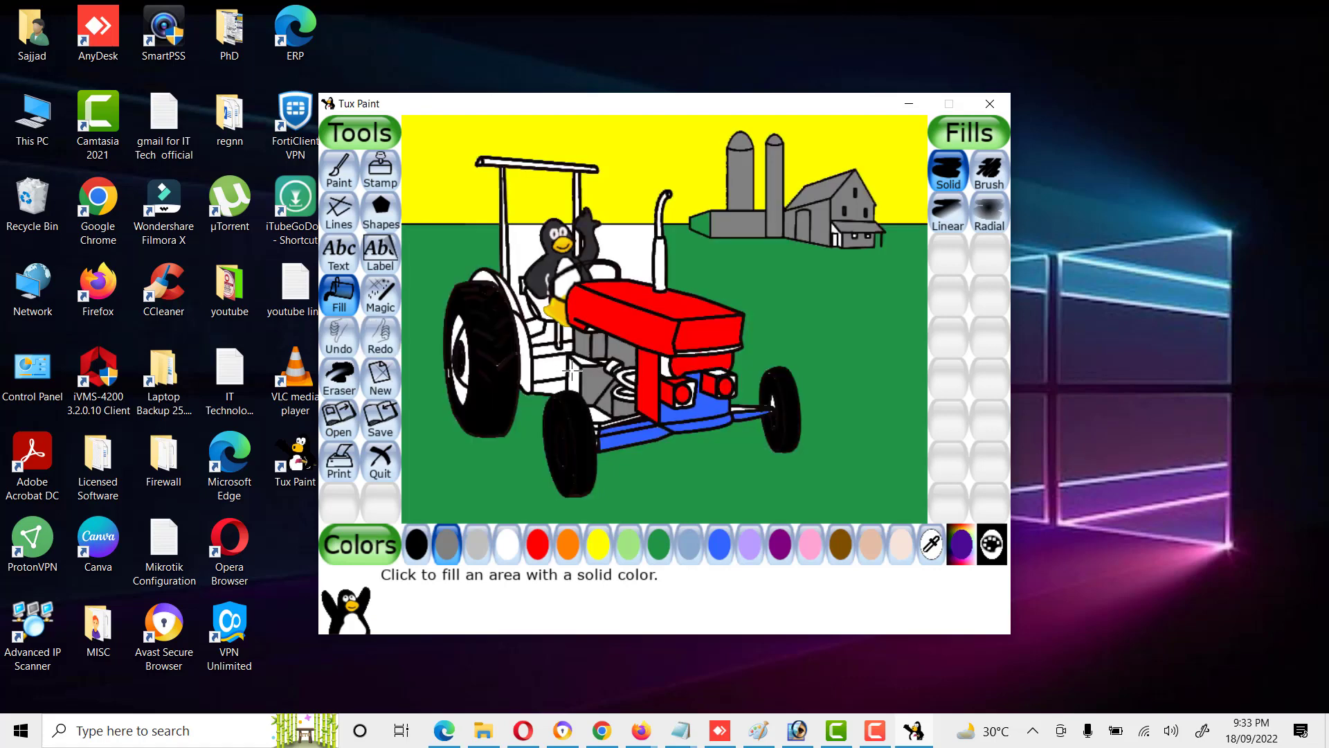
# Step: Fill the tractor's remaining body sections between the rear wheel and the engine with dark grey, undoing any stray fill
pyautogui.click(527, 367)
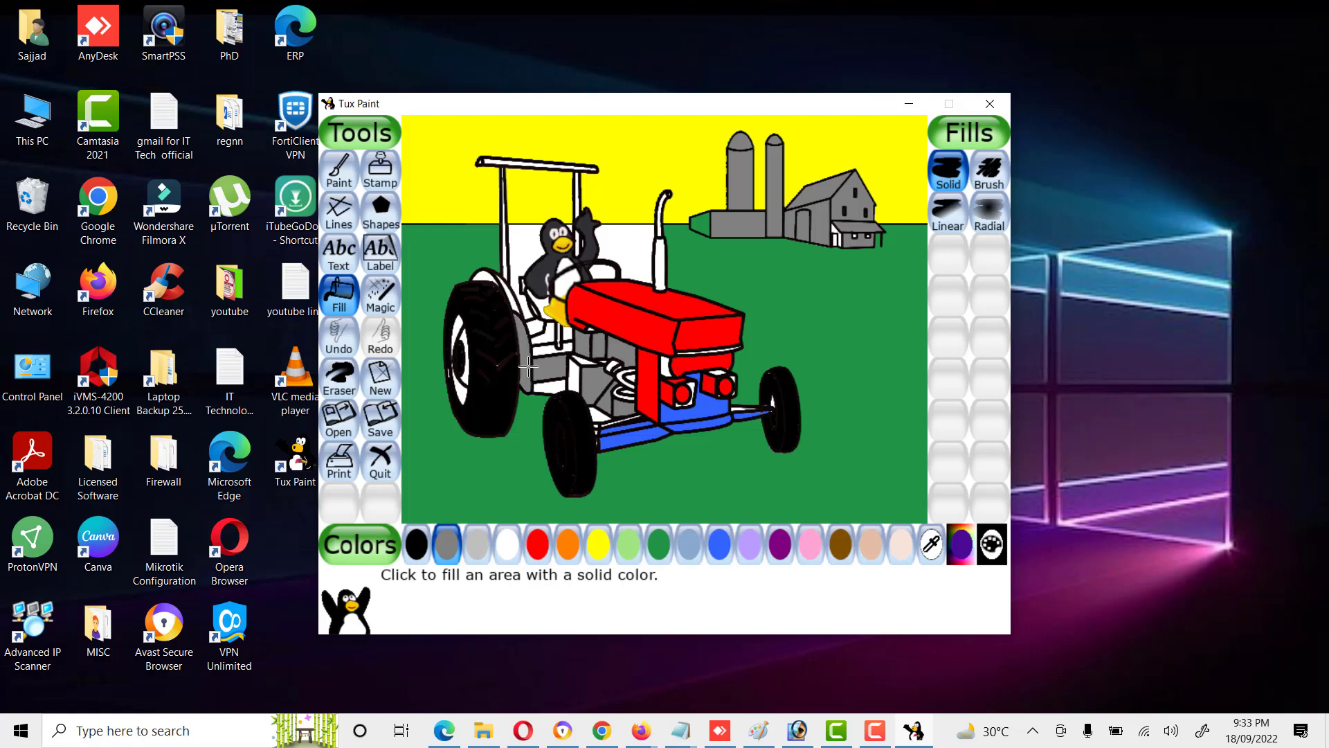
pyautogui.click(567, 381)
pyautogui.click(585, 361)
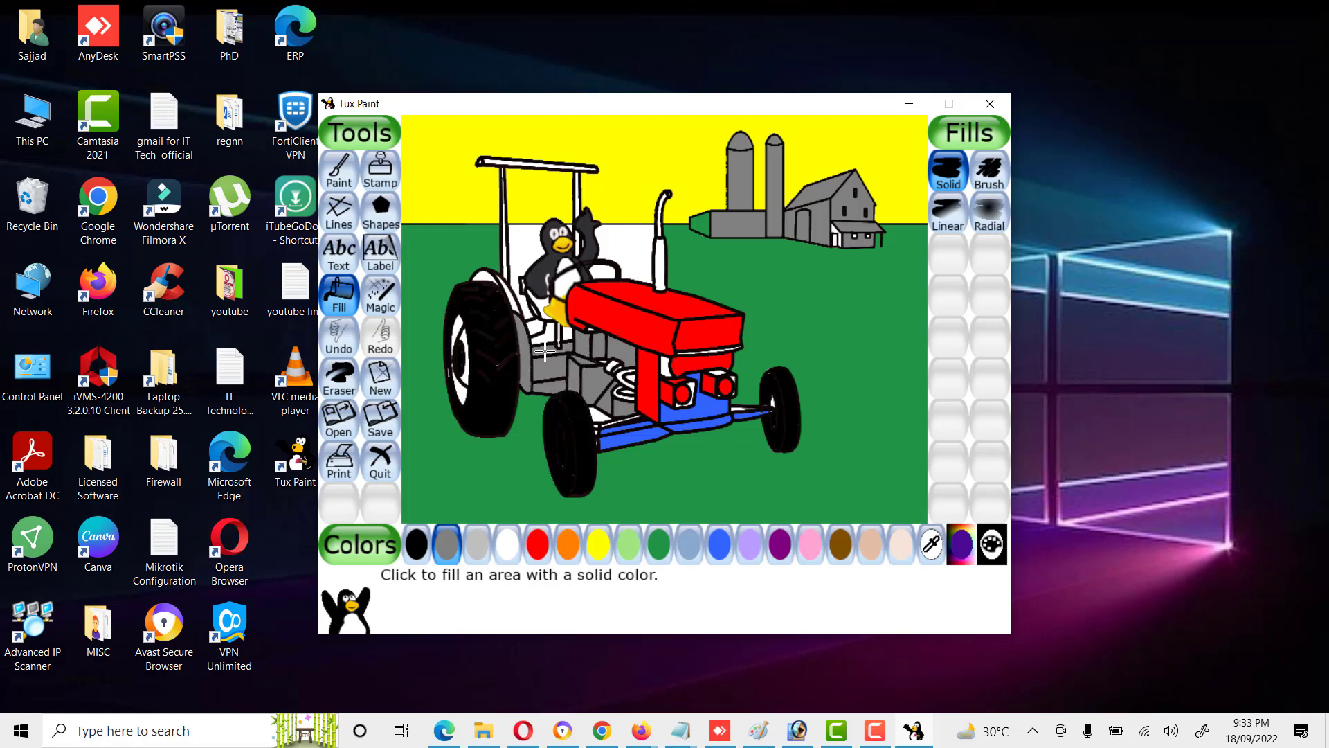
pyautogui.click(1035, 519)
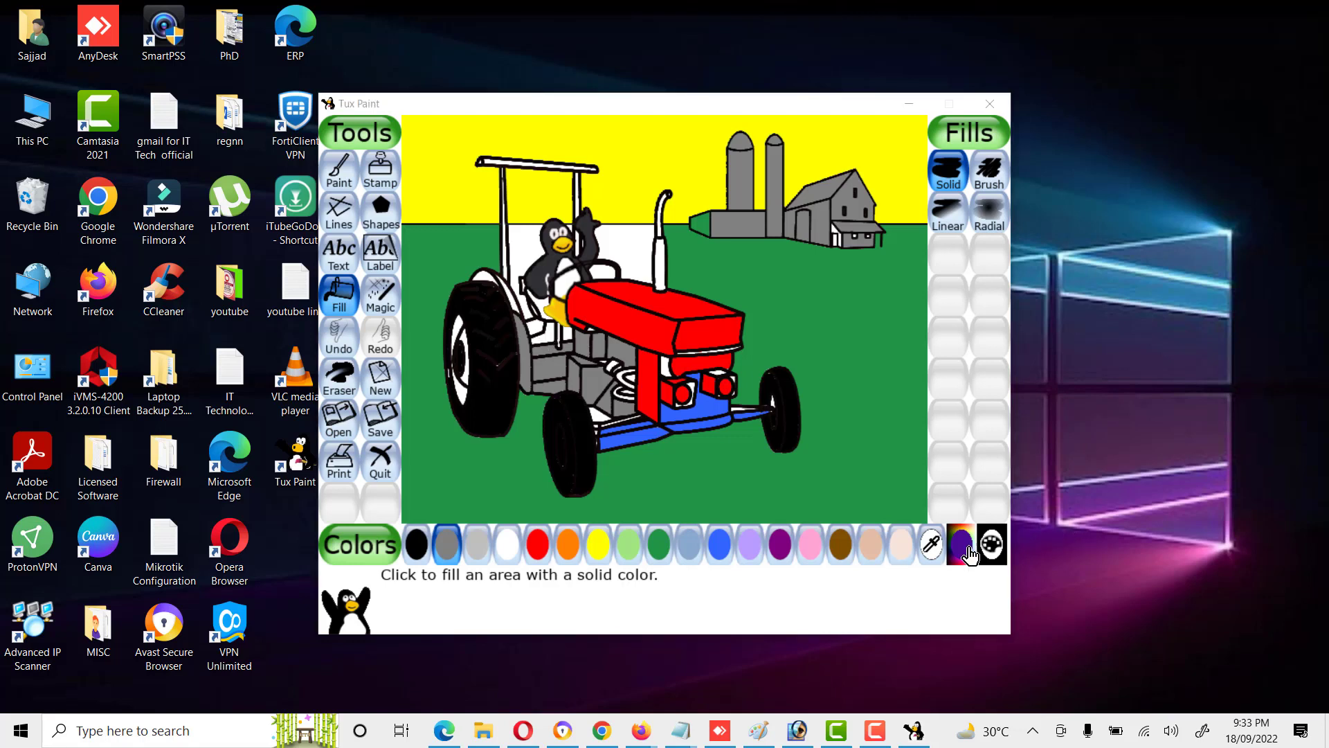
pyautogui.click(546, 331)
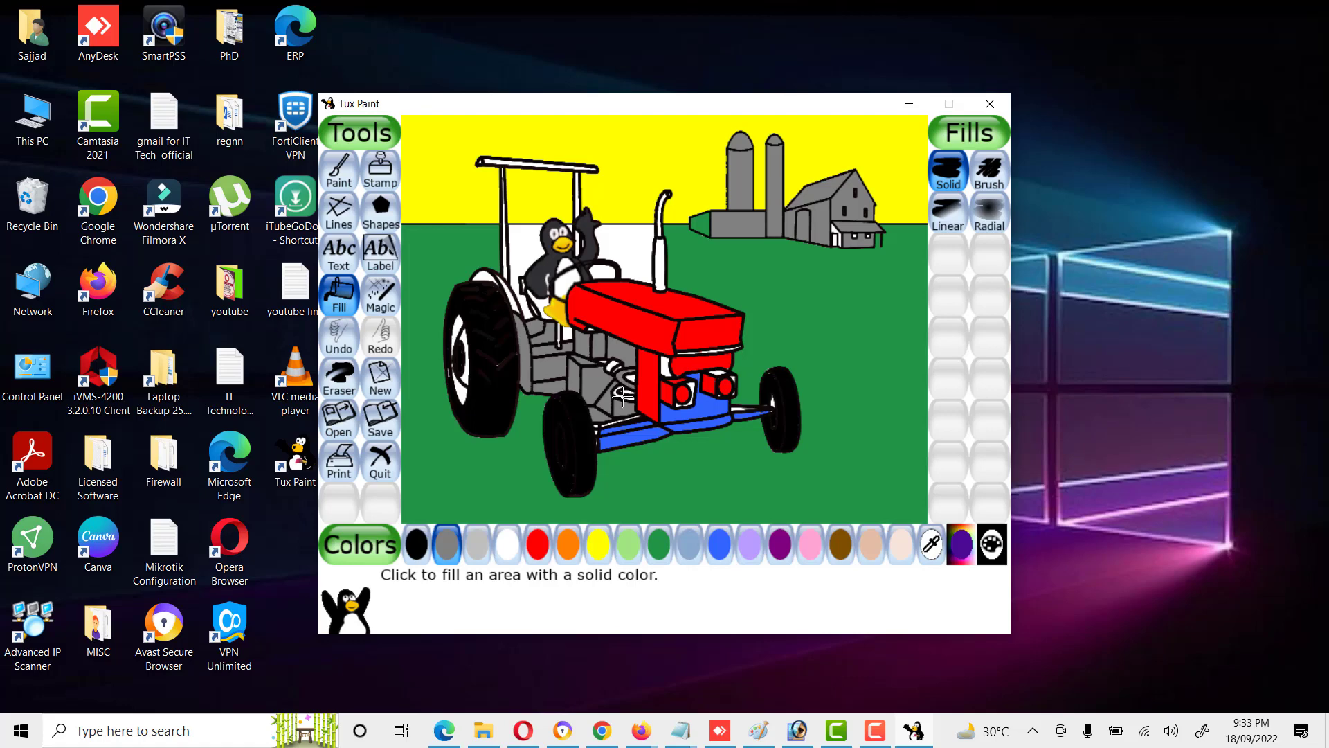
pyautogui.click(622, 396)
pyautogui.hotkey('ctrl', 'z')
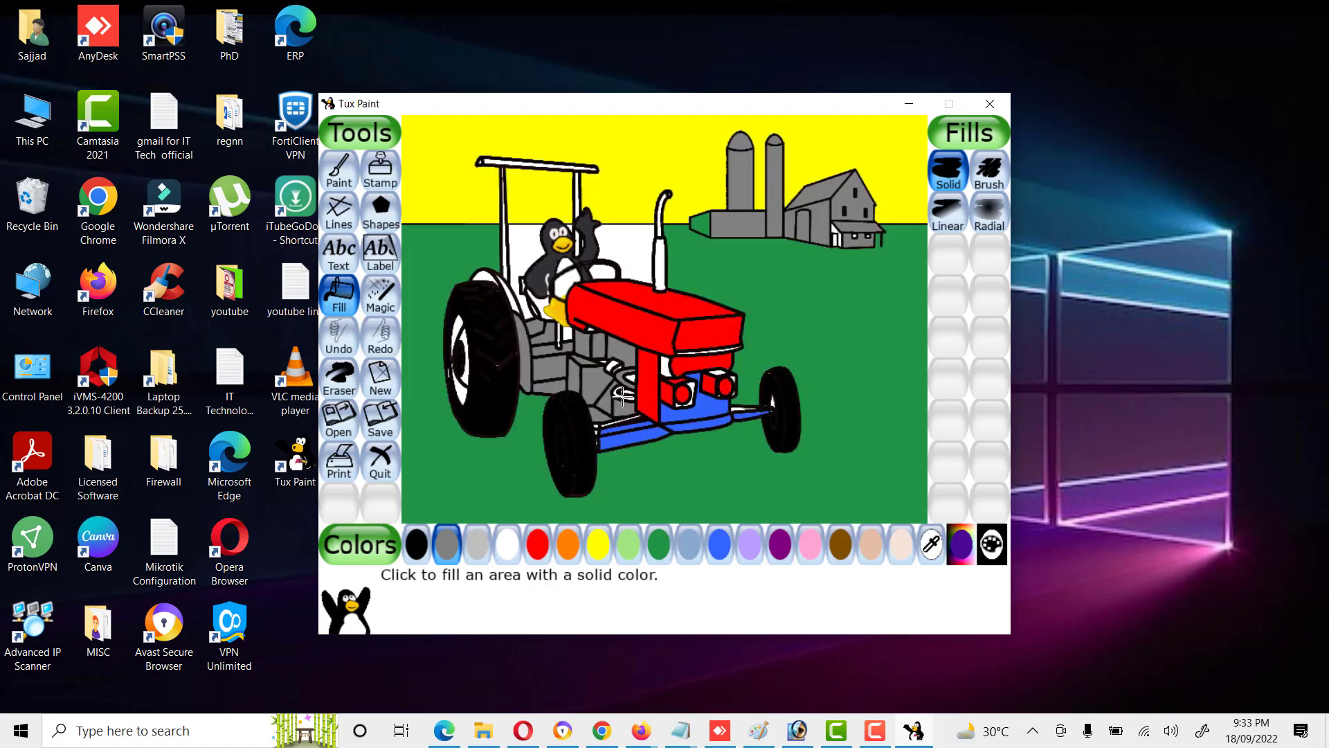
pyautogui.click(666, 367)
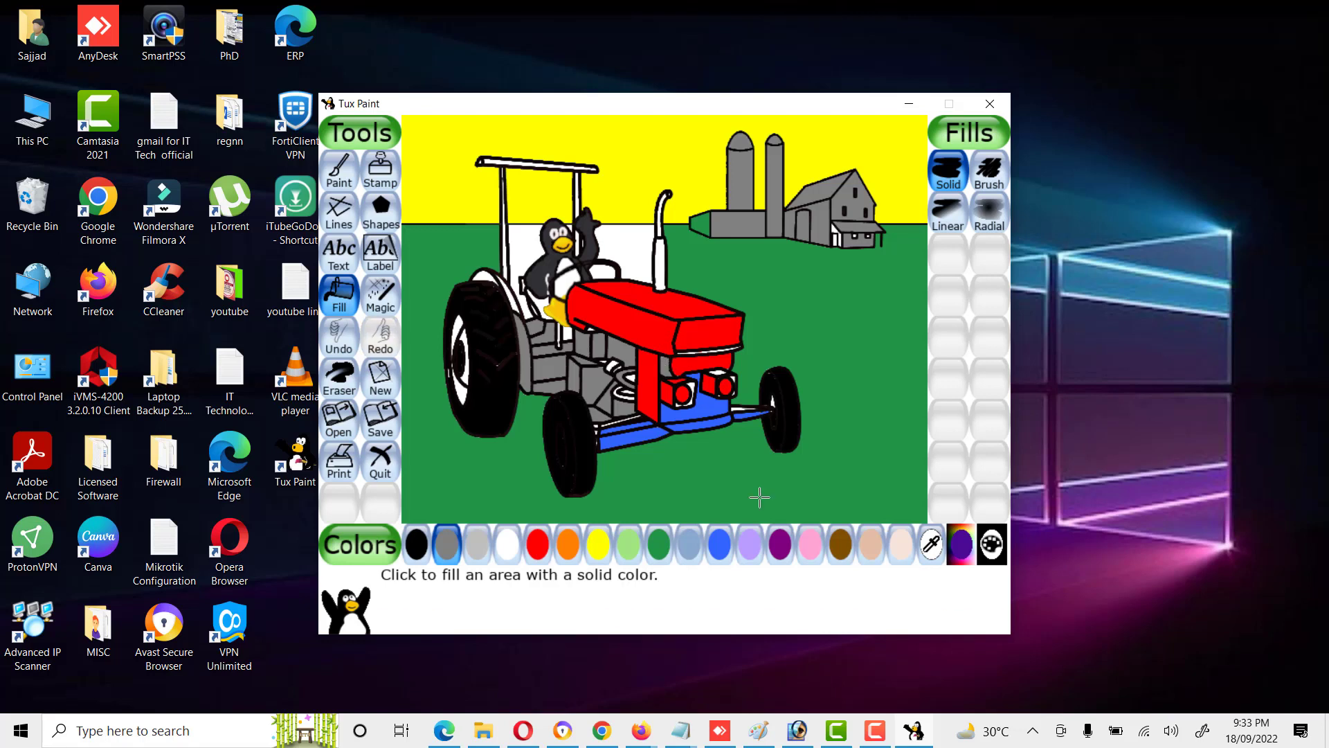
# Step: Fill the rear fender, exhaust pipe and the background strip behind the penguin with lavender
pyautogui.click(751, 550)
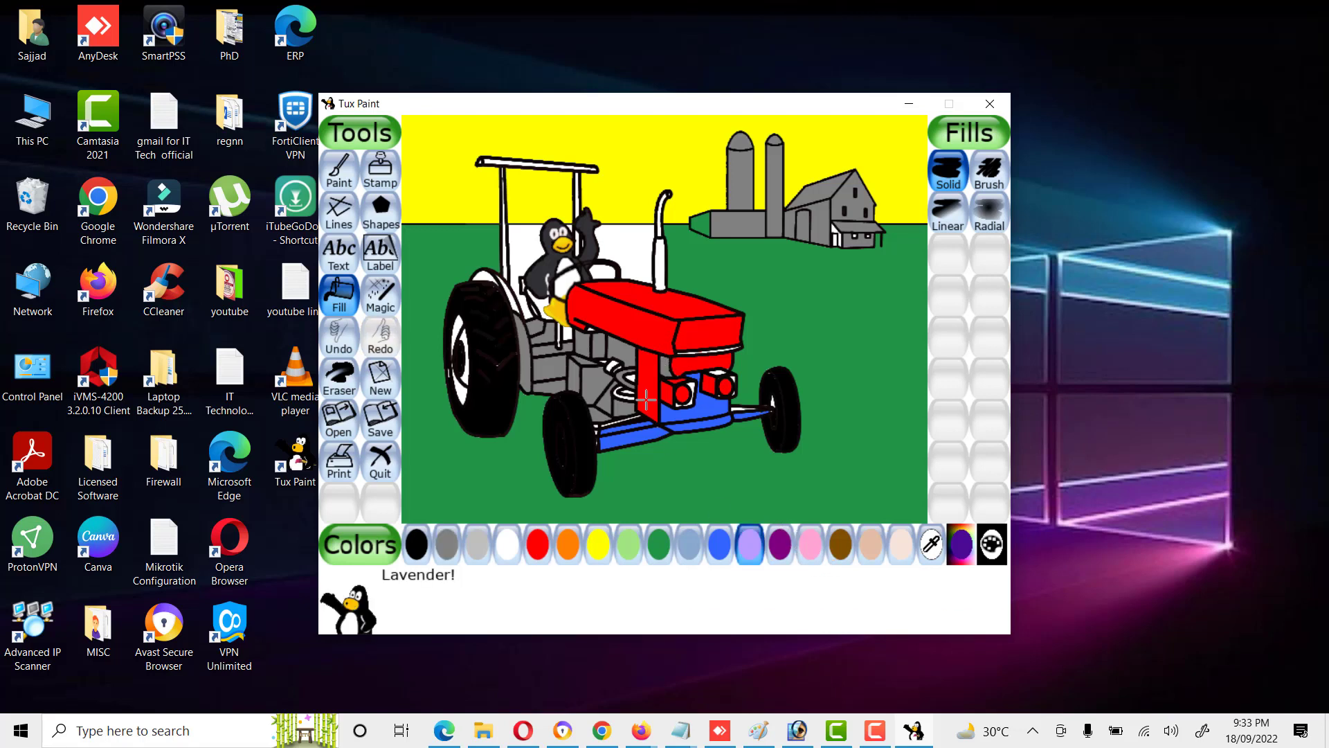
pyautogui.click(514, 302)
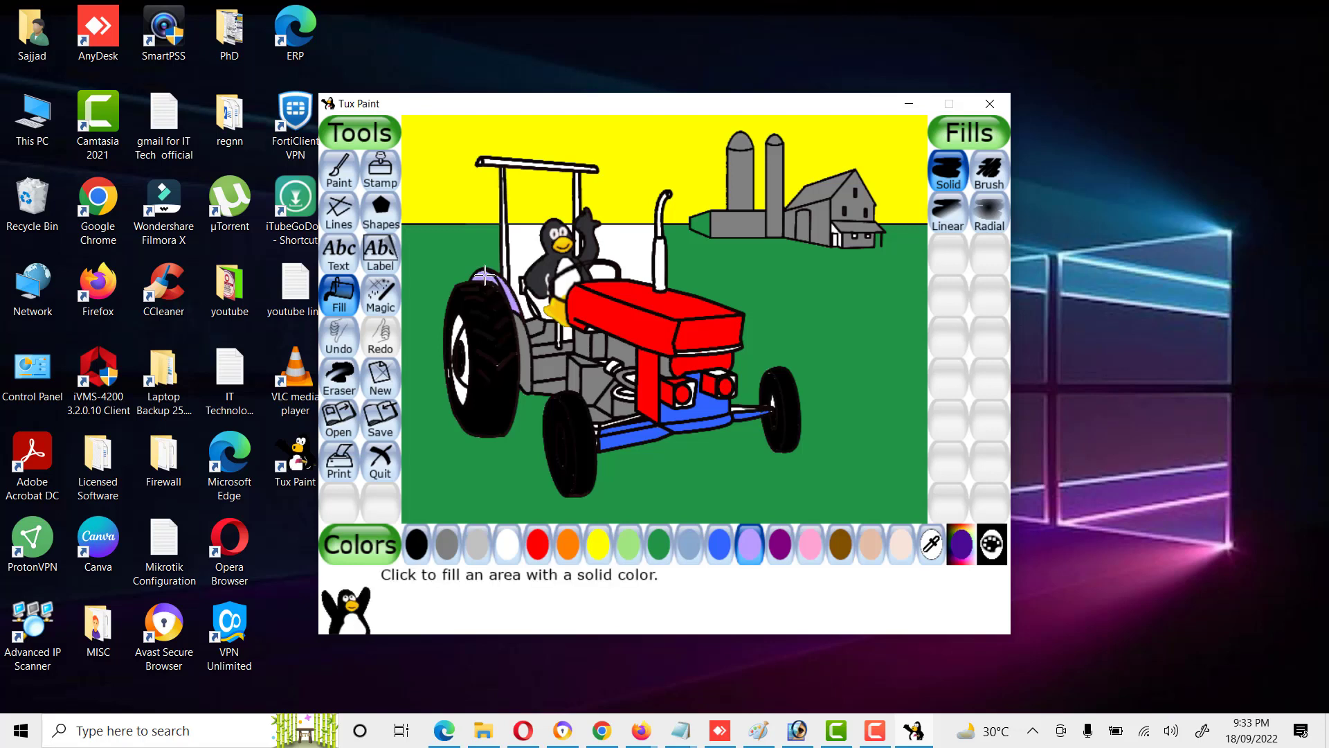
pyautogui.click(601, 272)
pyautogui.click(656, 258)
pyautogui.click(530, 254)
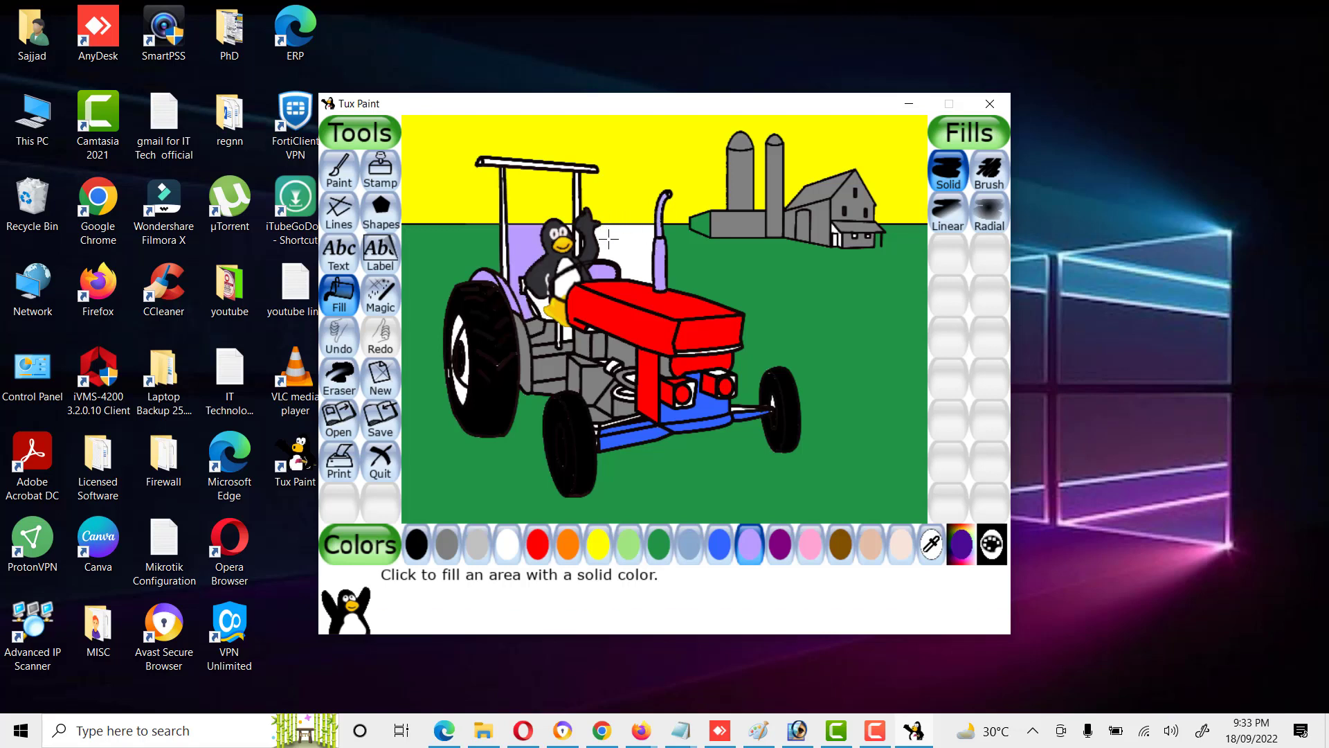
pyautogui.click(620, 239)
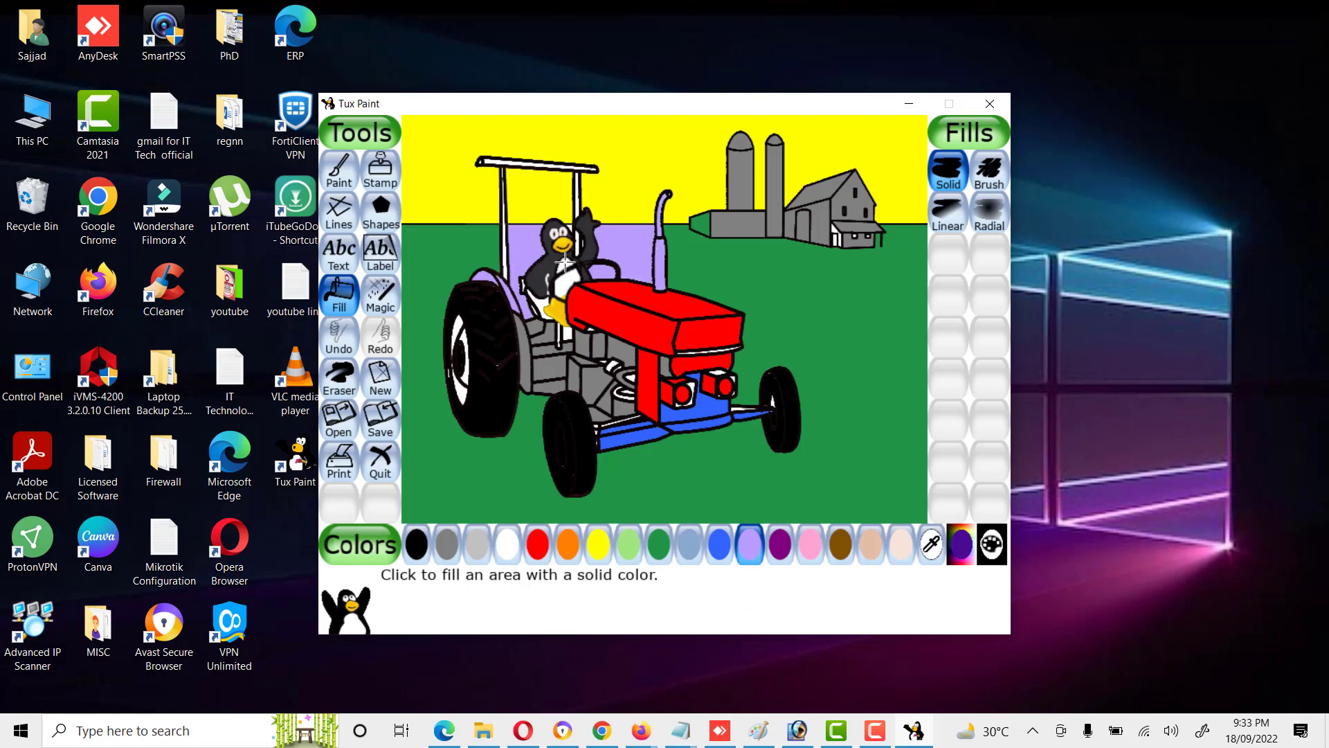
# Step: Fill the tractor's canopy roof, its support posts and the seat area beside the penguin with lavender
pyautogui.click(538, 304)
pyautogui.click(535, 164)
pyautogui.click(504, 231)
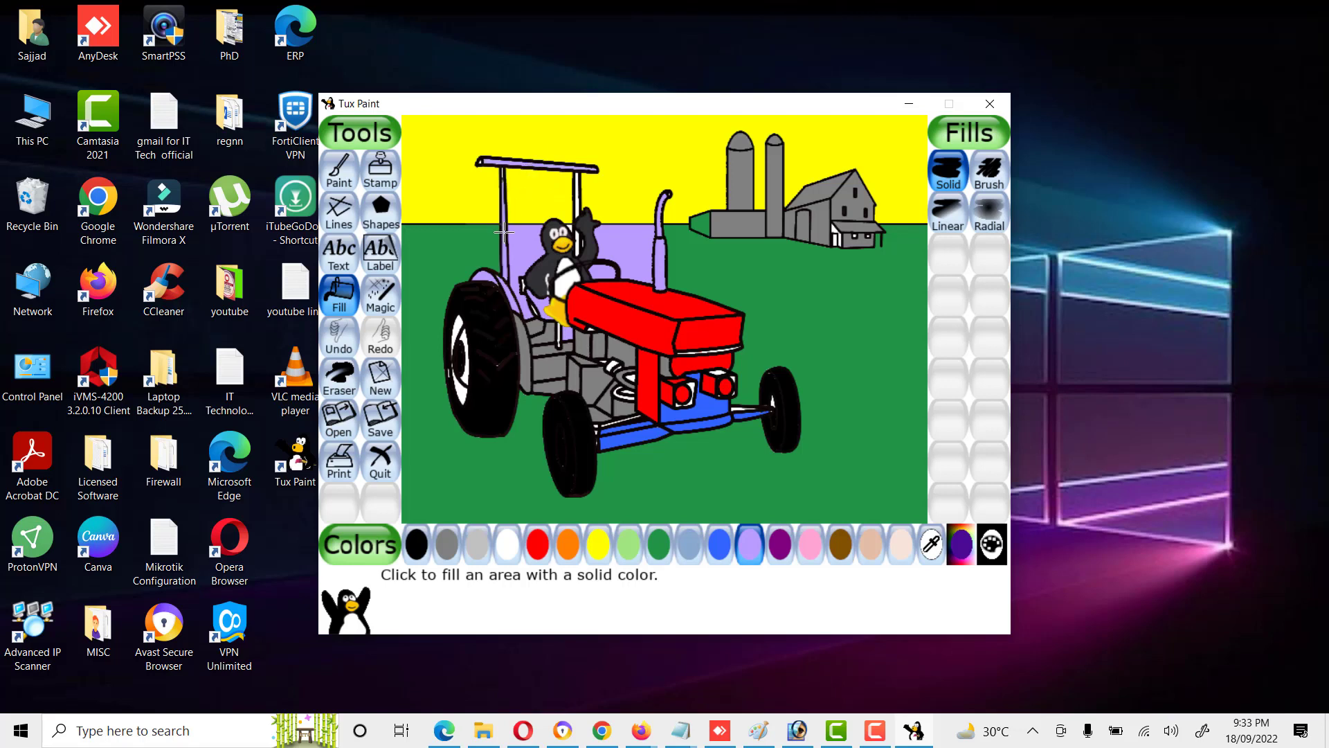
pyautogui.click(577, 203)
# Step: Fill the rim of the large rear wheel with red and save the finished picture
pyautogui.click(535, 540)
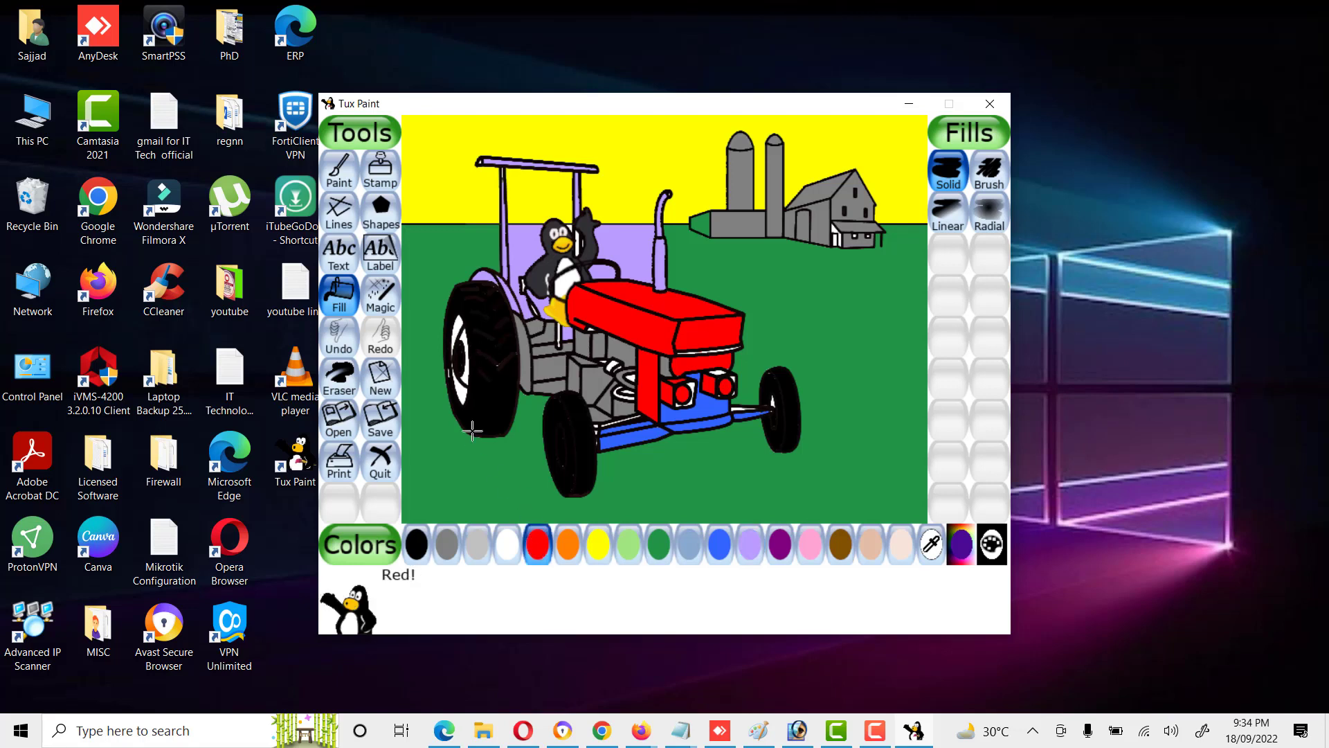
pyautogui.click(460, 333)
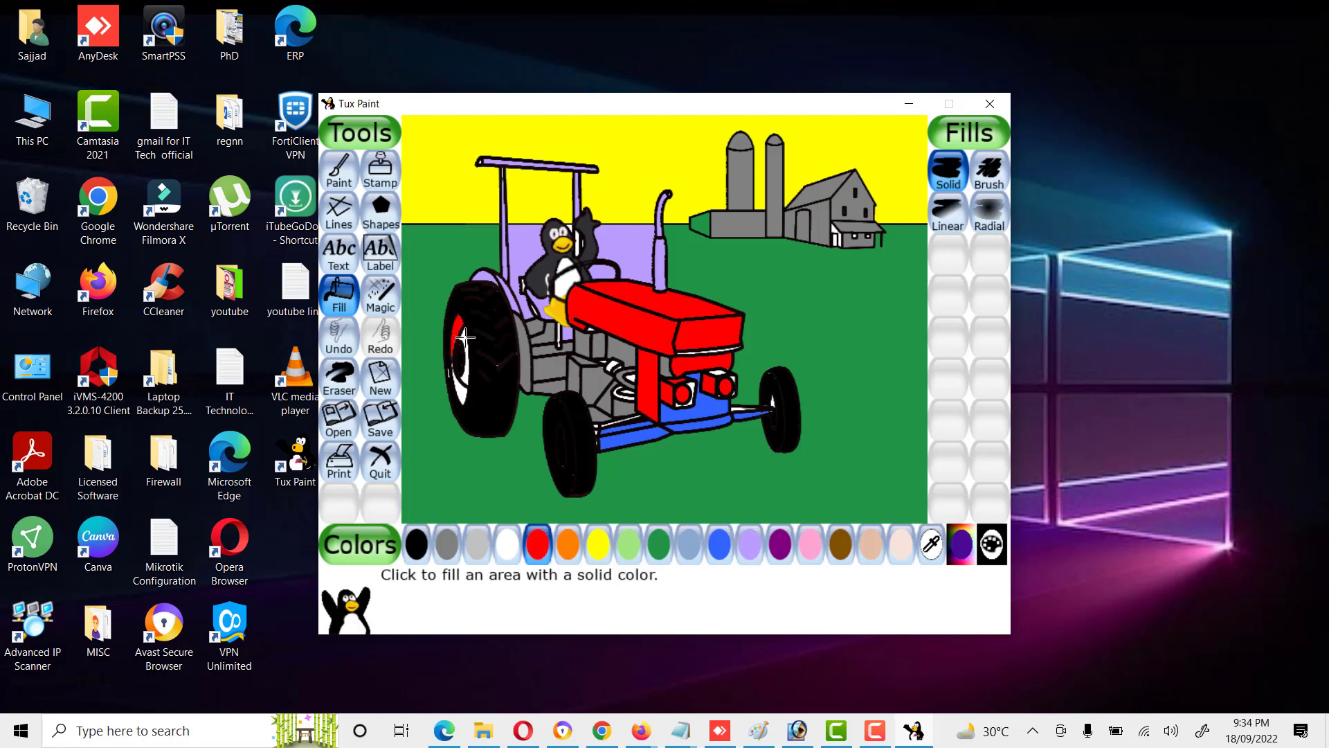
pyautogui.click(464, 339)
pyautogui.click(388, 423)
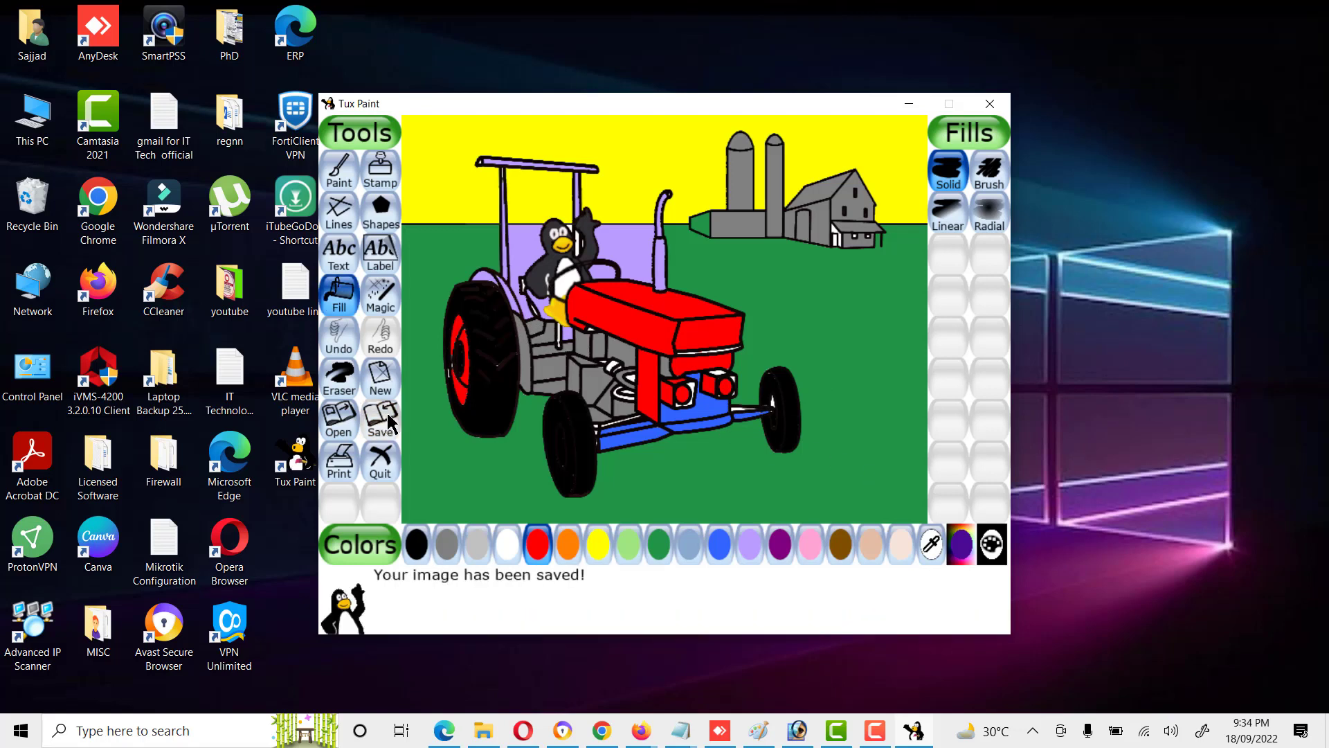
pyautogui.click(1146, 64)
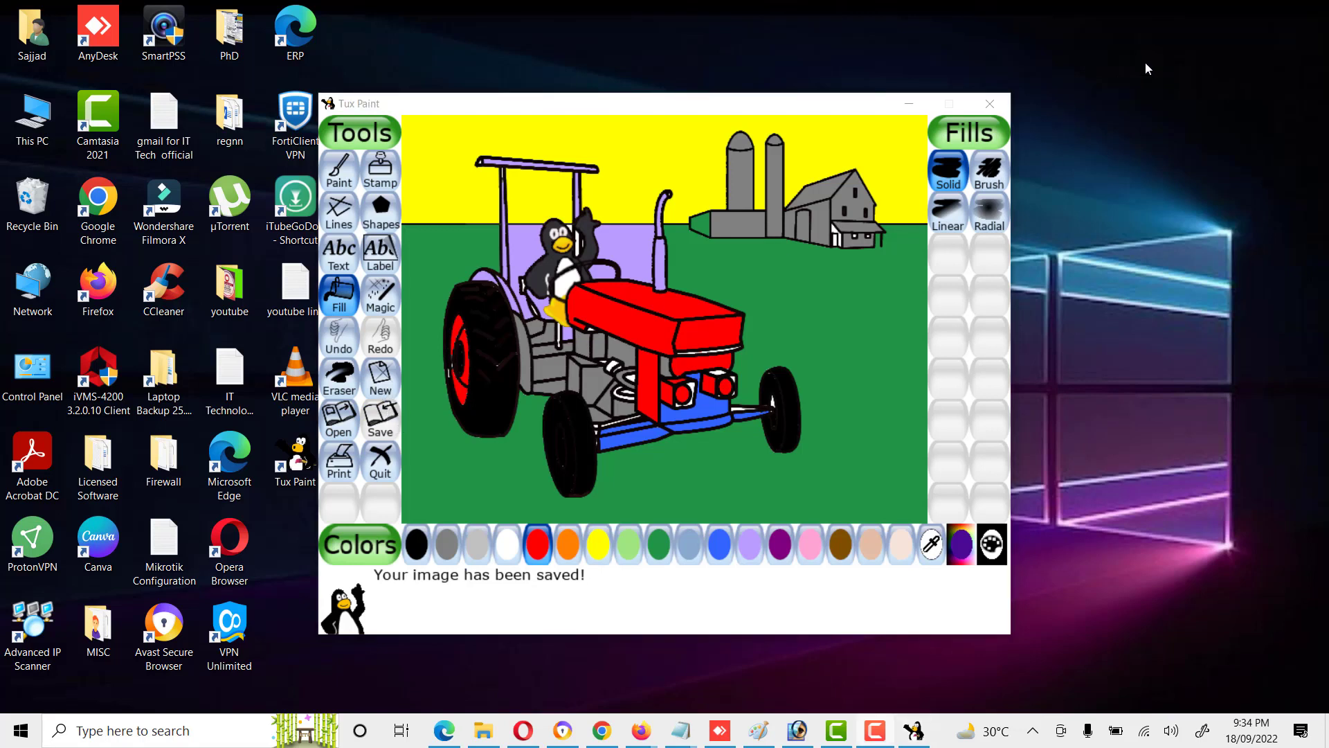